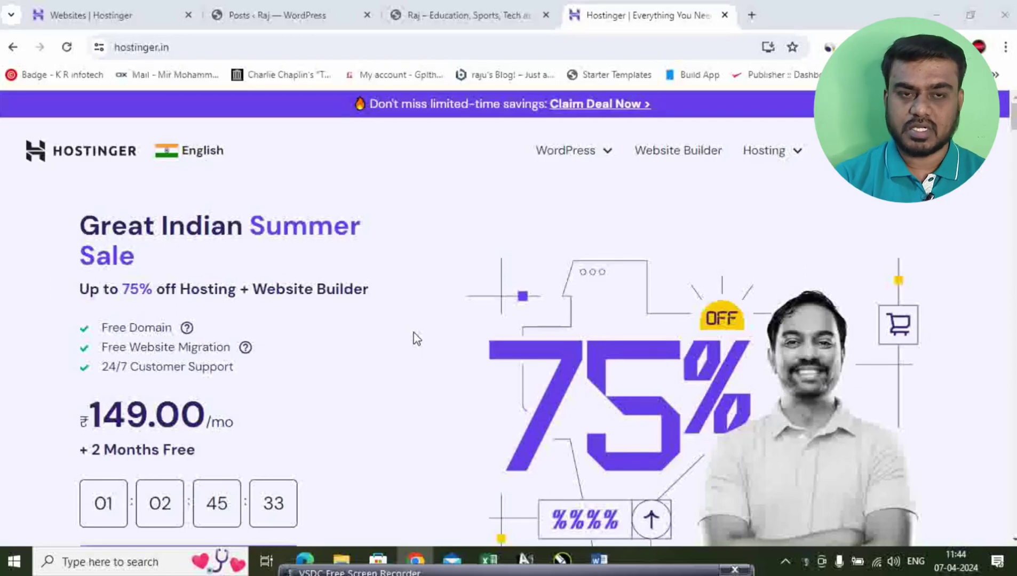
- Jump to the 'Pick Your Perfect Plan' pricing section of the Hostinger homepage
scroll(416, 339, down, 10)
scroll(415, 338, down, 5)
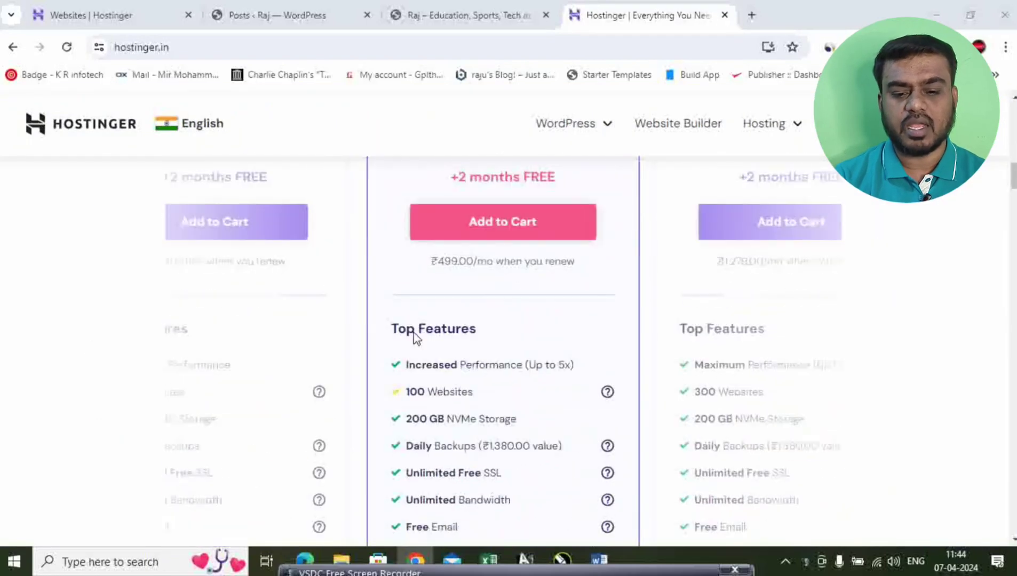
scroll(417, 338, up, 4)
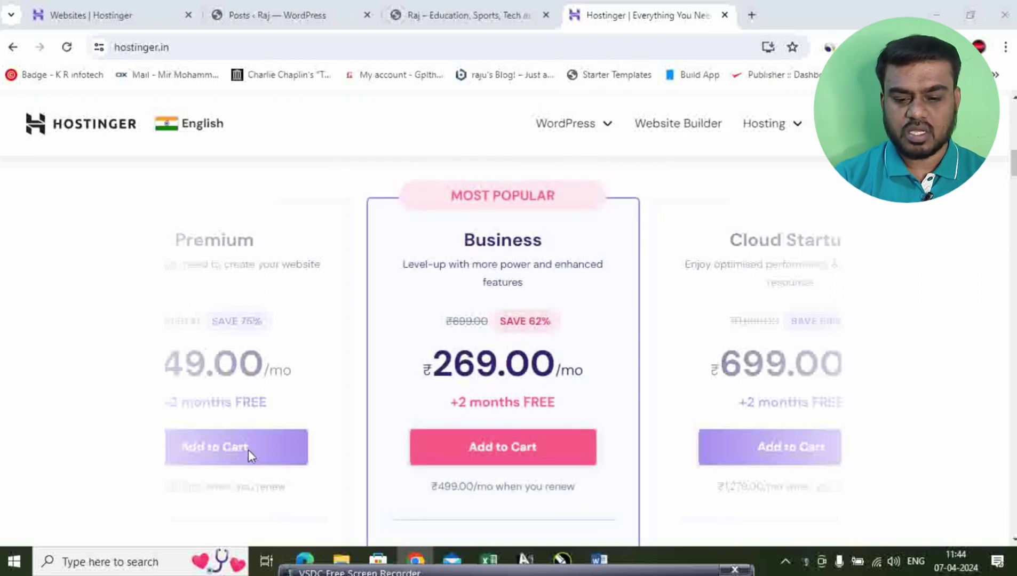
scroll(314, 374, up, 5)
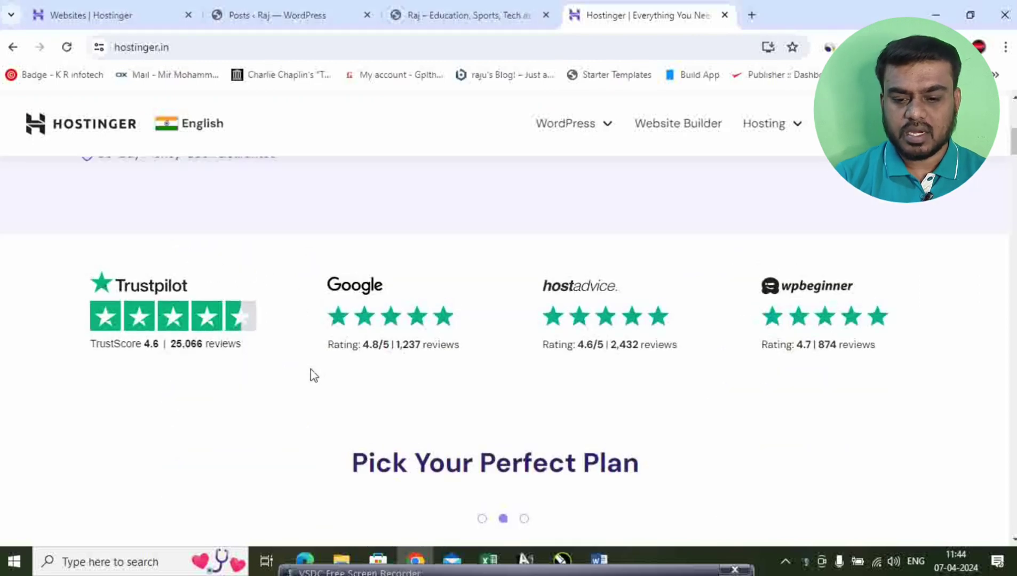
scroll(315, 376, up, 5)
click(203, 412)
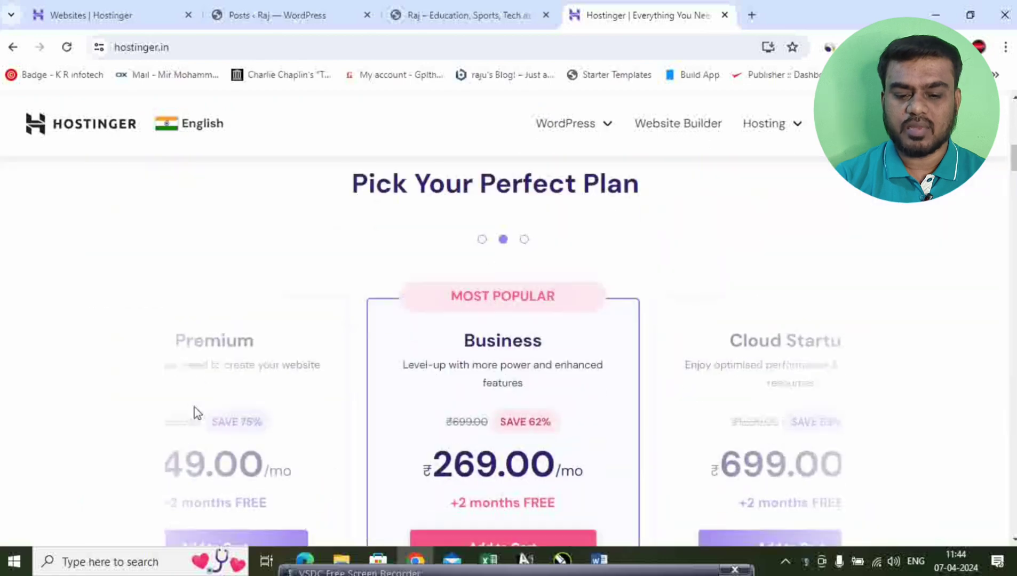
- Centre the Premium plan at ₹149.00/mo in the plan carousel
scroll(404, 329, down, 15)
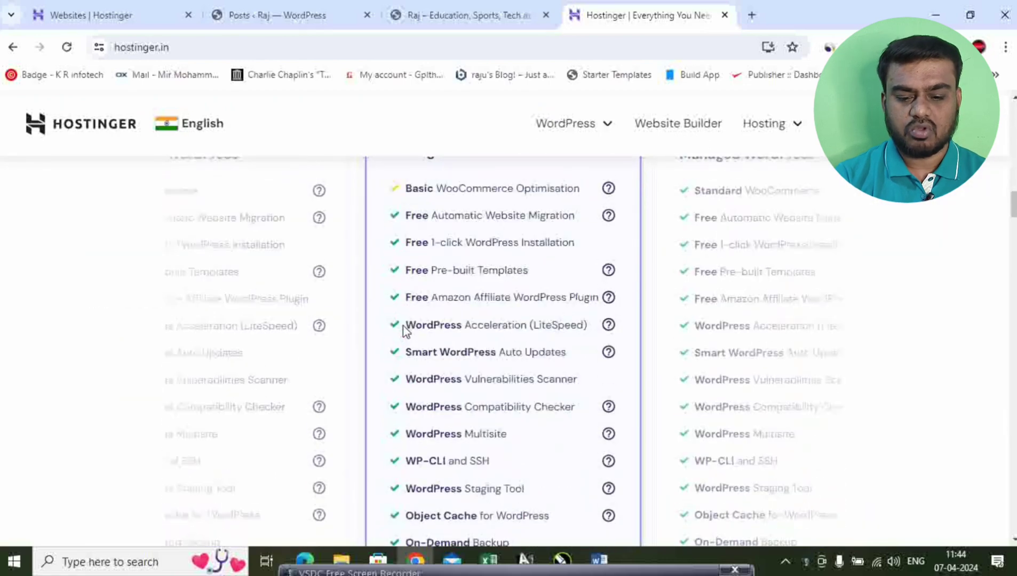
scroll(403, 329, down, 5)
scroll(404, 329, up, 15)
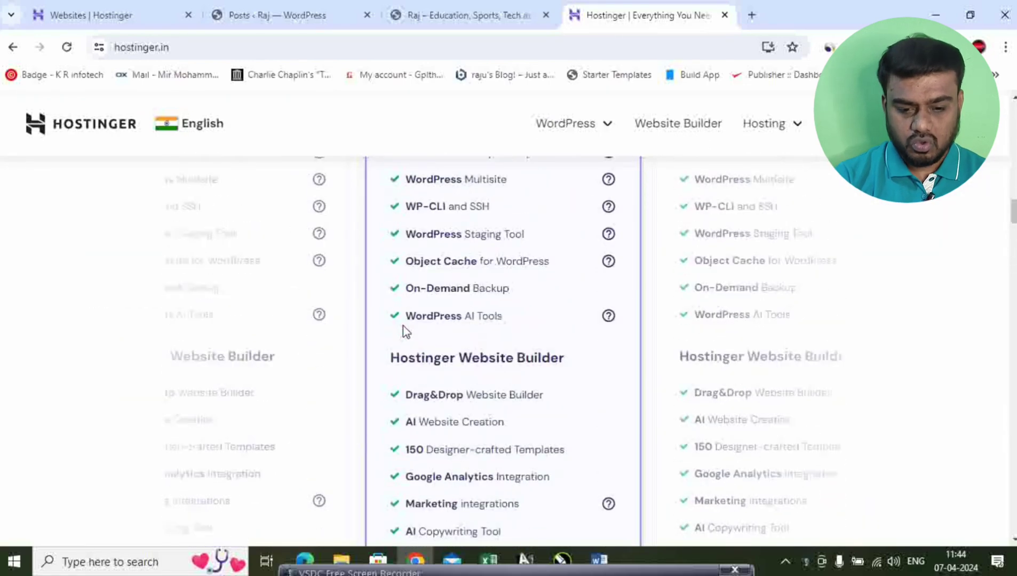
scroll(413, 321, up, 6)
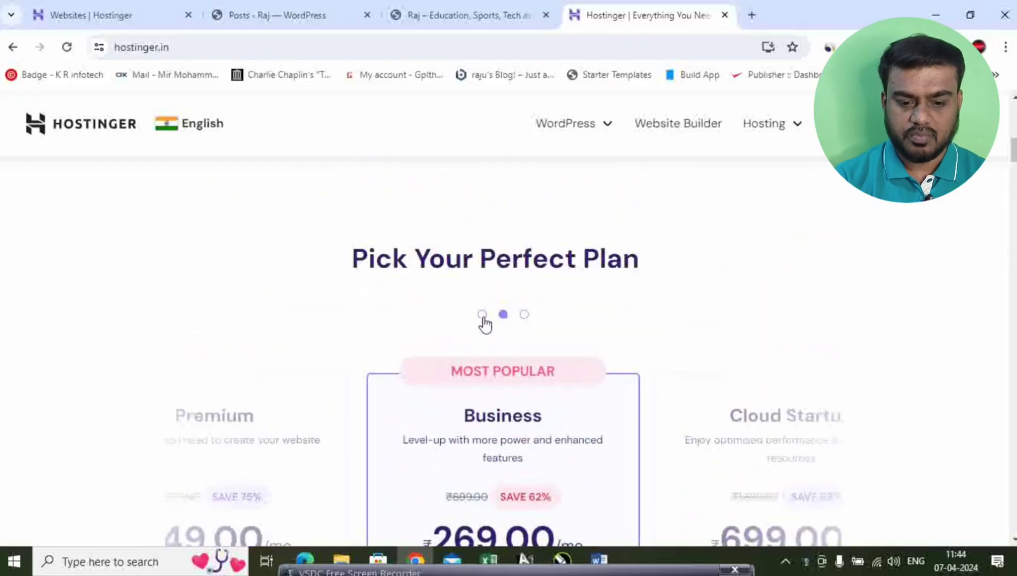
click(481, 315)
scroll(396, 342, down, 6)
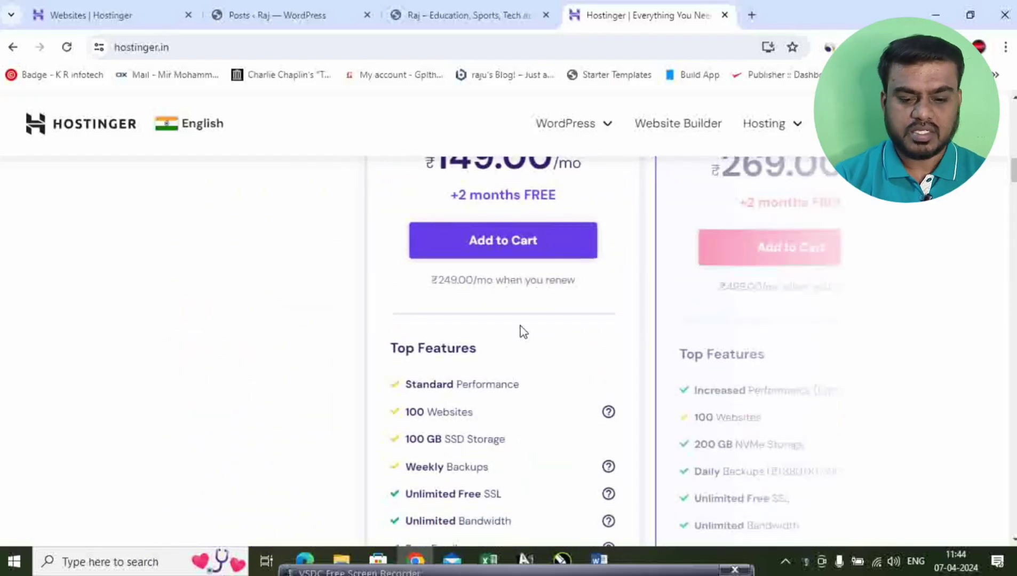
scroll(523, 332, down, 10)
scroll(523, 332, up, 14)
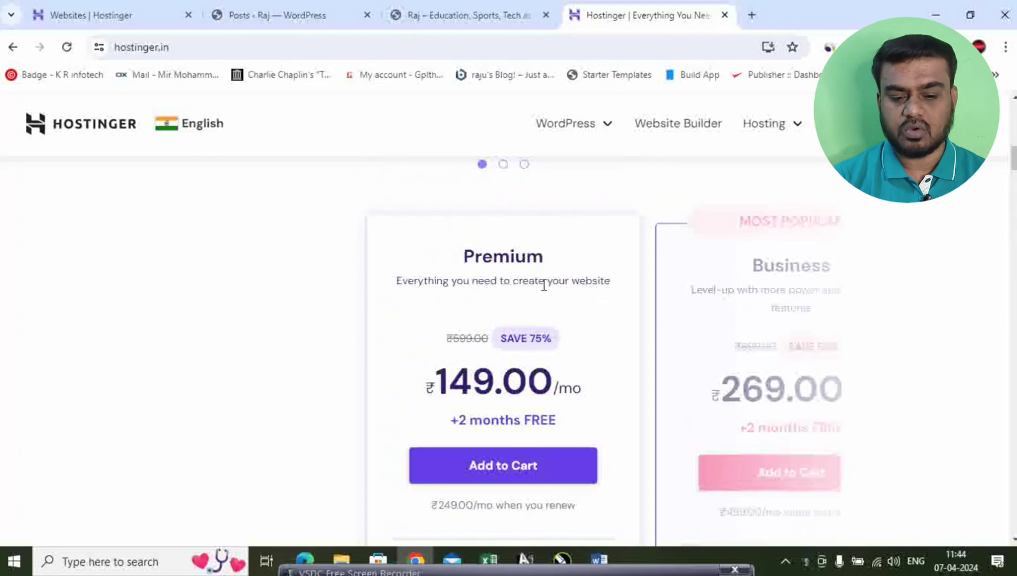
- Add the Premium plan to the cart and choose the 24-month period at ₹179.00/month
click(498, 463)
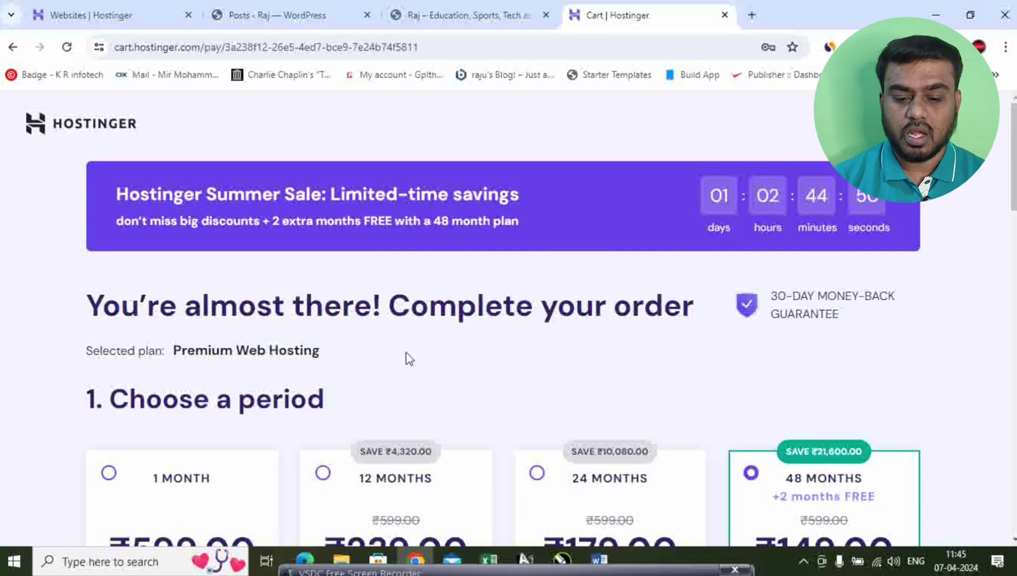
scroll(409, 368, down, 15)
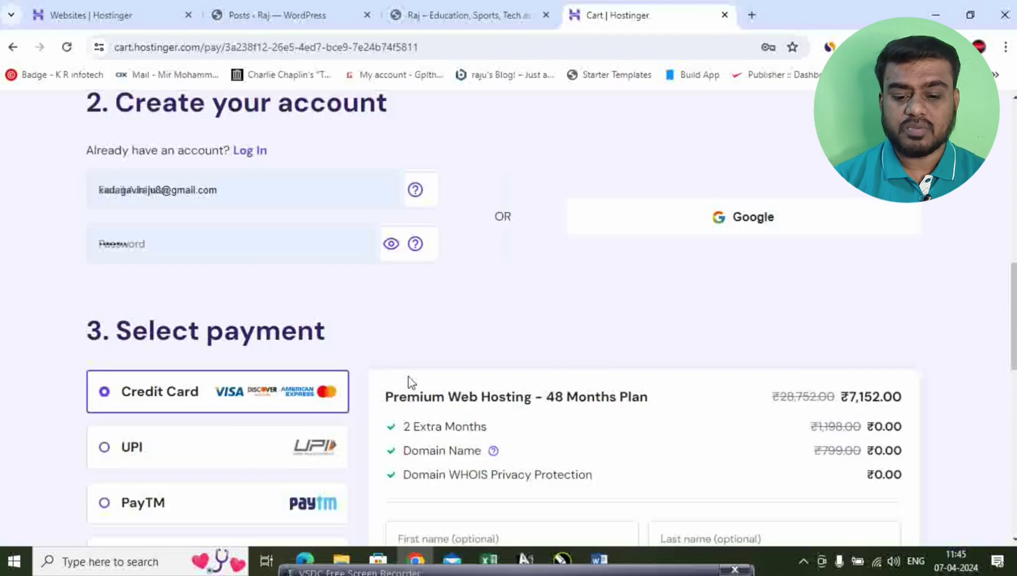
scroll(409, 377, up, 15)
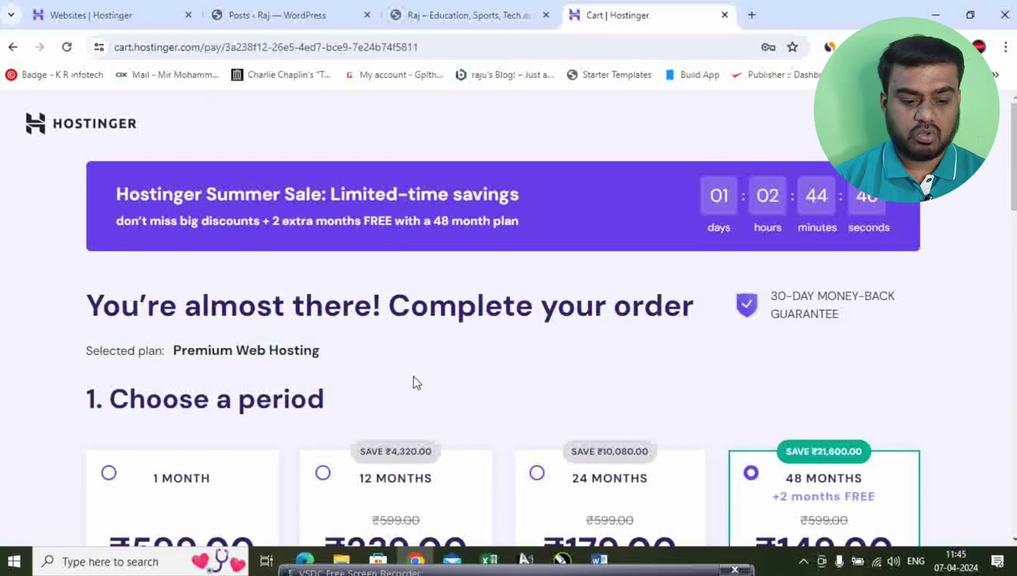
scroll(413, 377, down, 5)
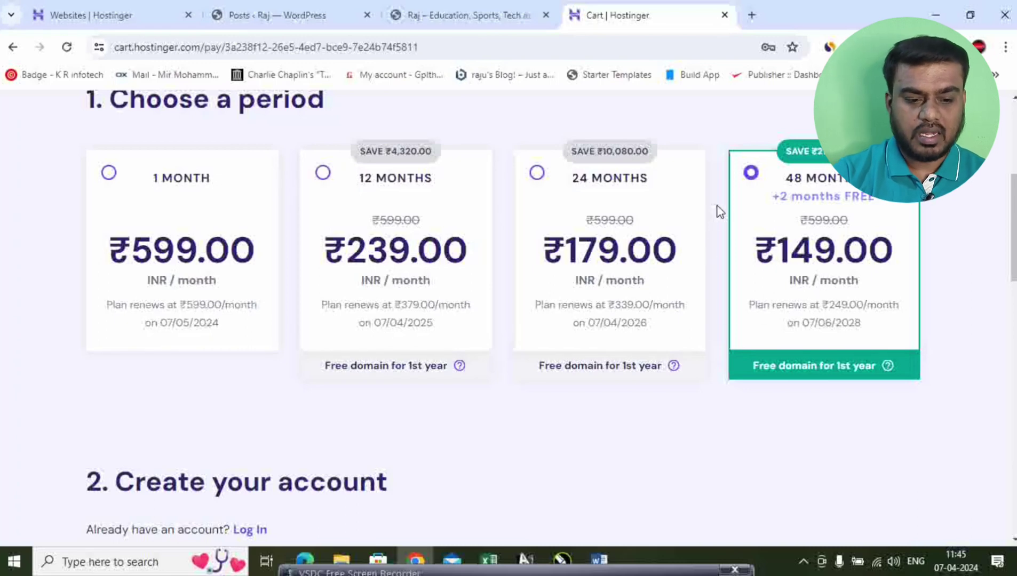
click(547, 184)
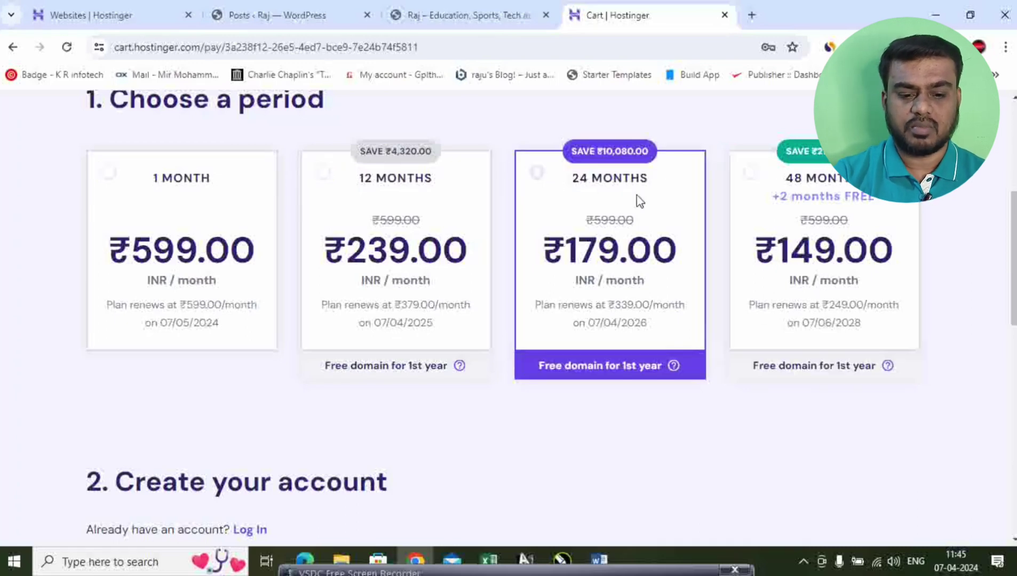
scroll(647, 277, down, 6)
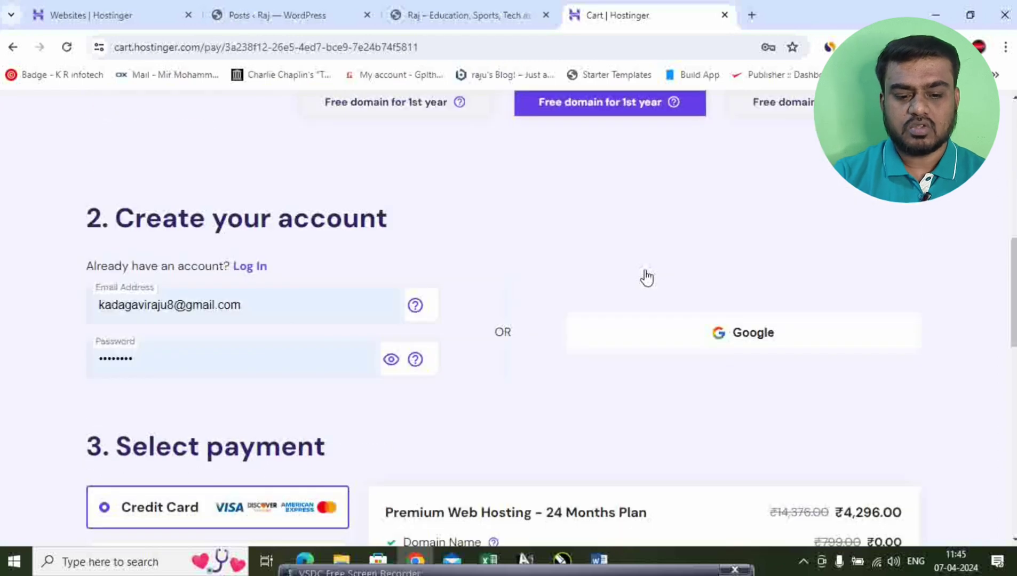
scroll(647, 278, down, 3)
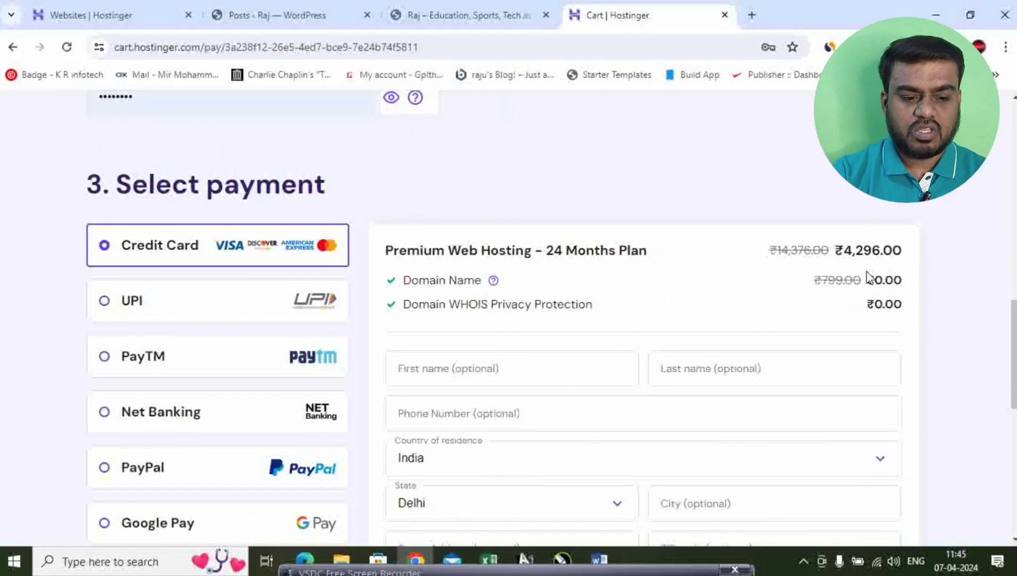
scroll(894, 267, down, 5)
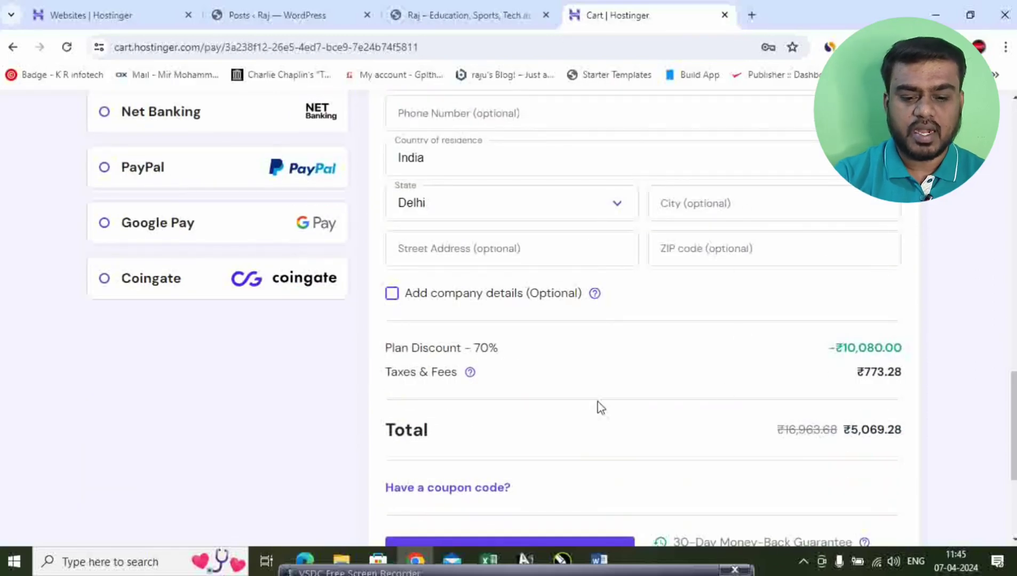
scroll(601, 407, down, 1)
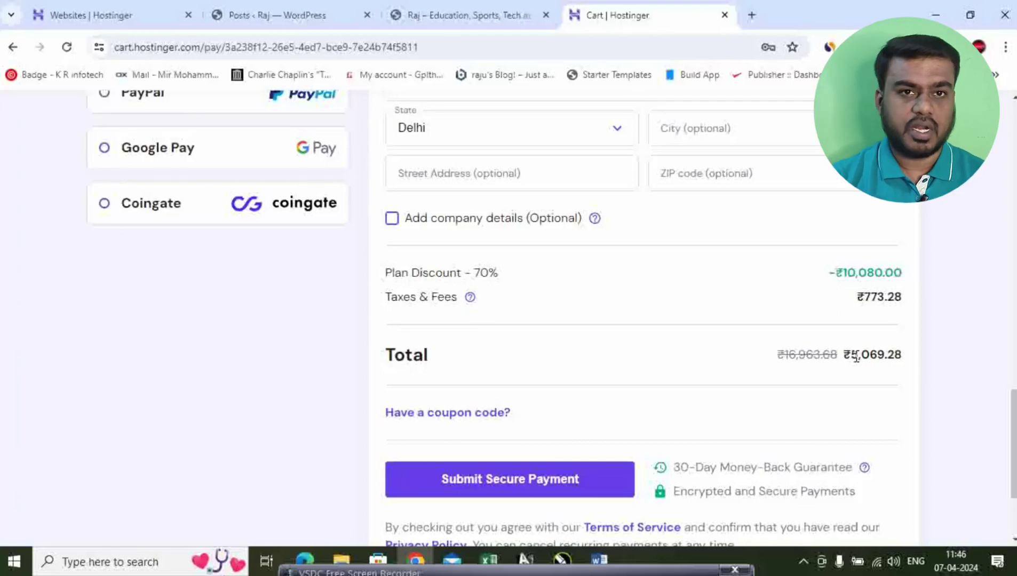
scroll(856, 362, up, 20)
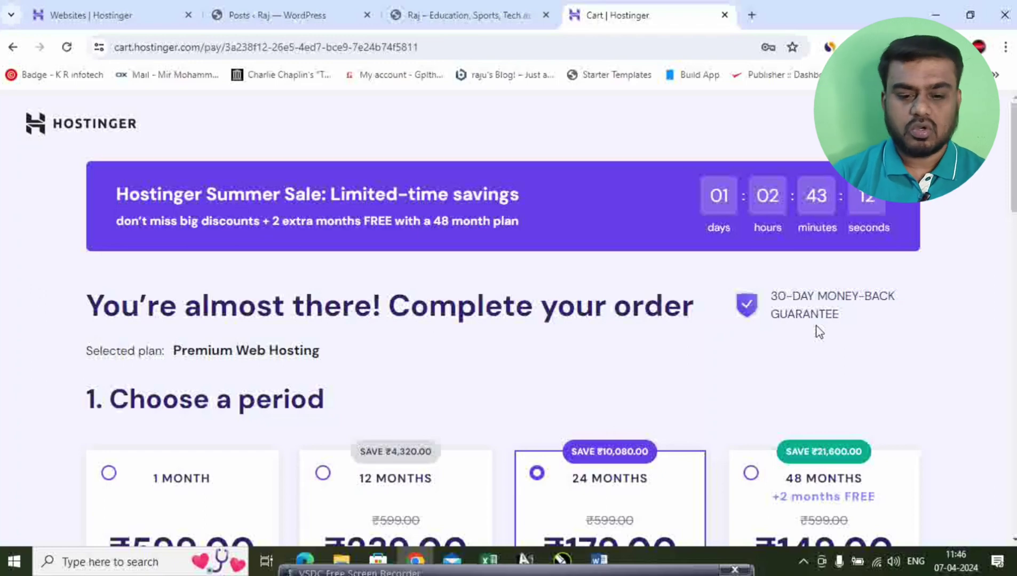
scroll(780, 344, down, 5)
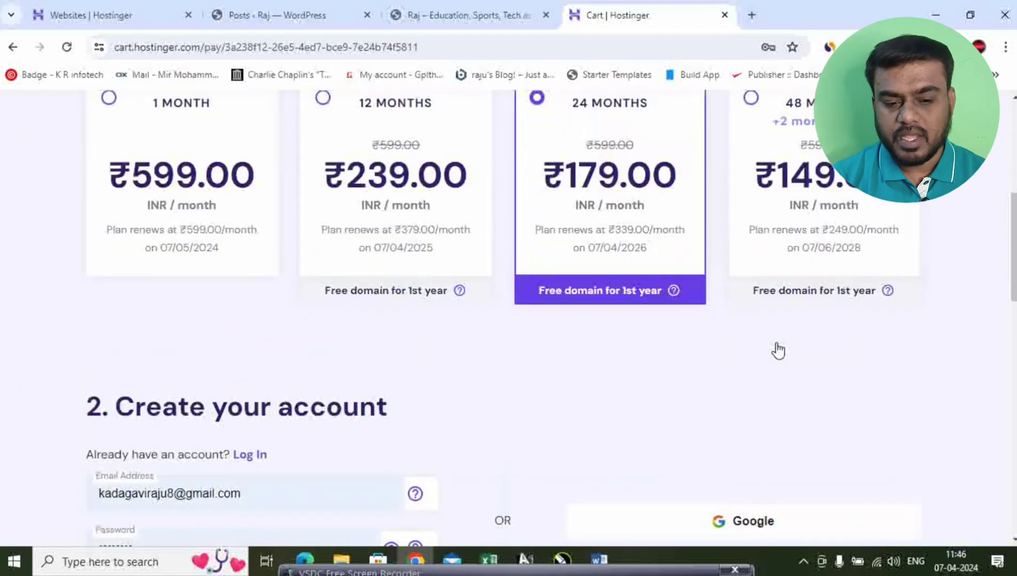
scroll(776, 352, down, 15)
scroll(776, 353, up, 20)
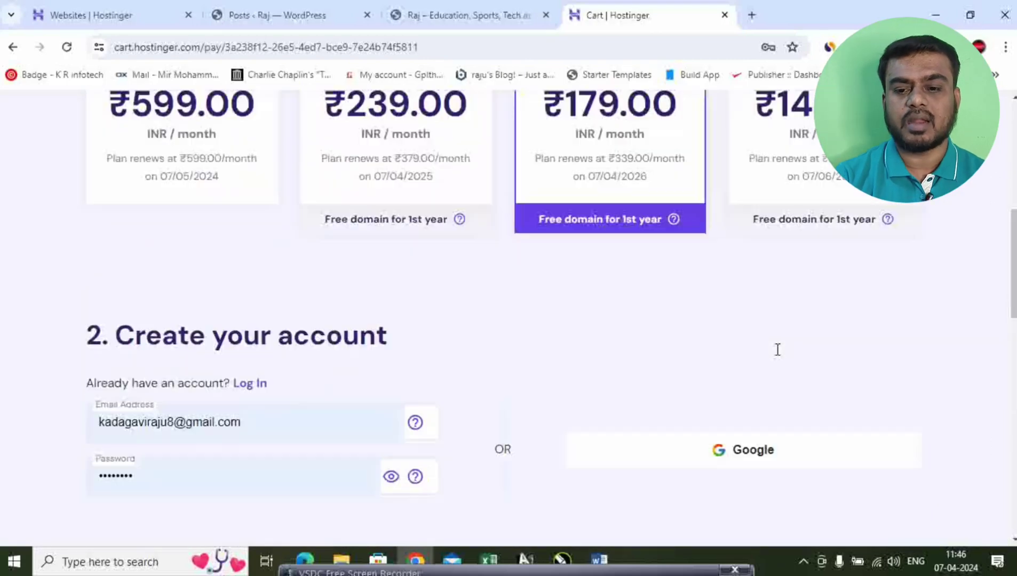
- Go from the hPanel home page to the Websites list of hosted sites
click(92, 8)
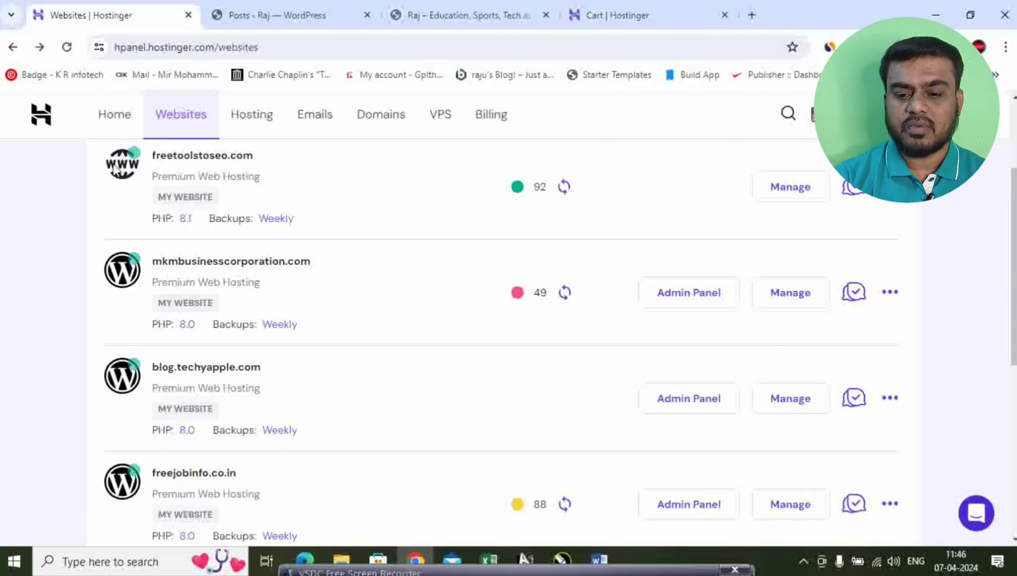
click(115, 115)
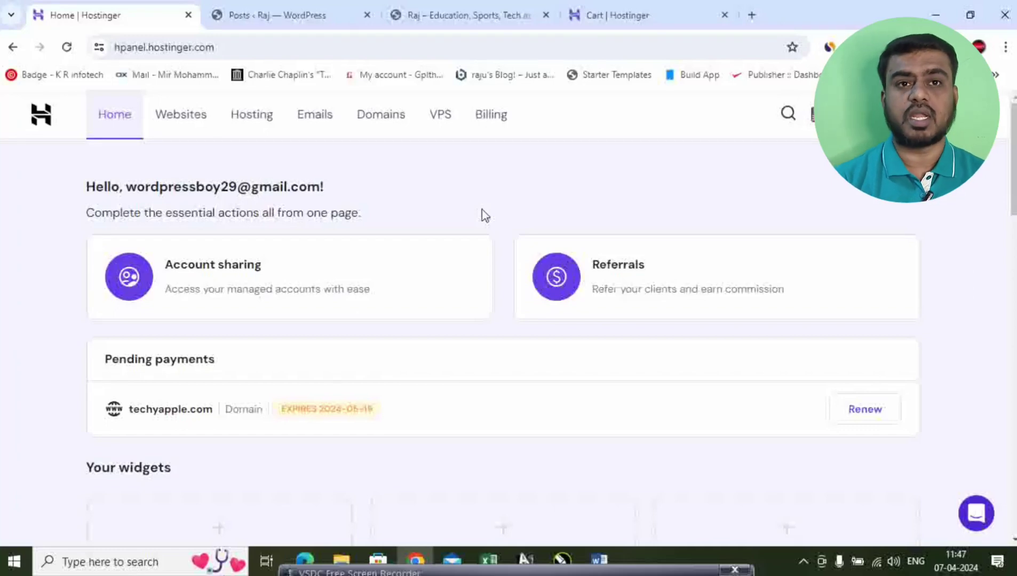
scroll(480, 234, down, 2)
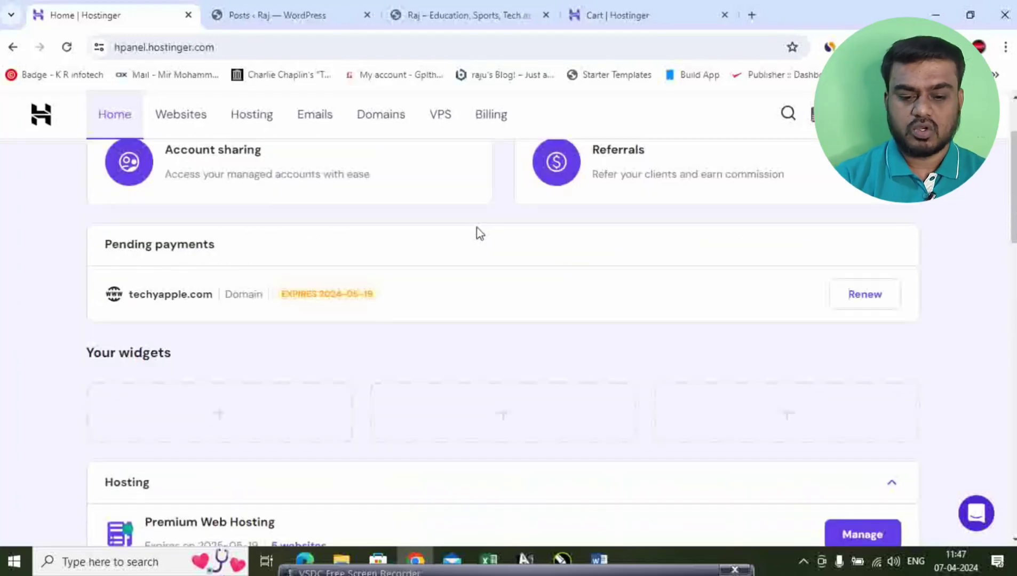
scroll(464, 256, down, 6)
scroll(452, 279, up, 8)
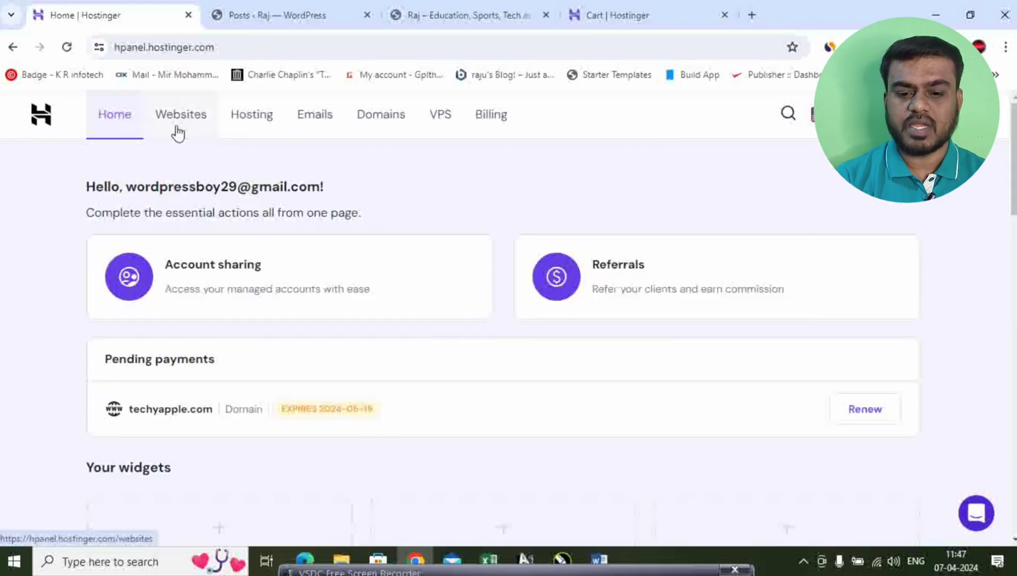
click(193, 135)
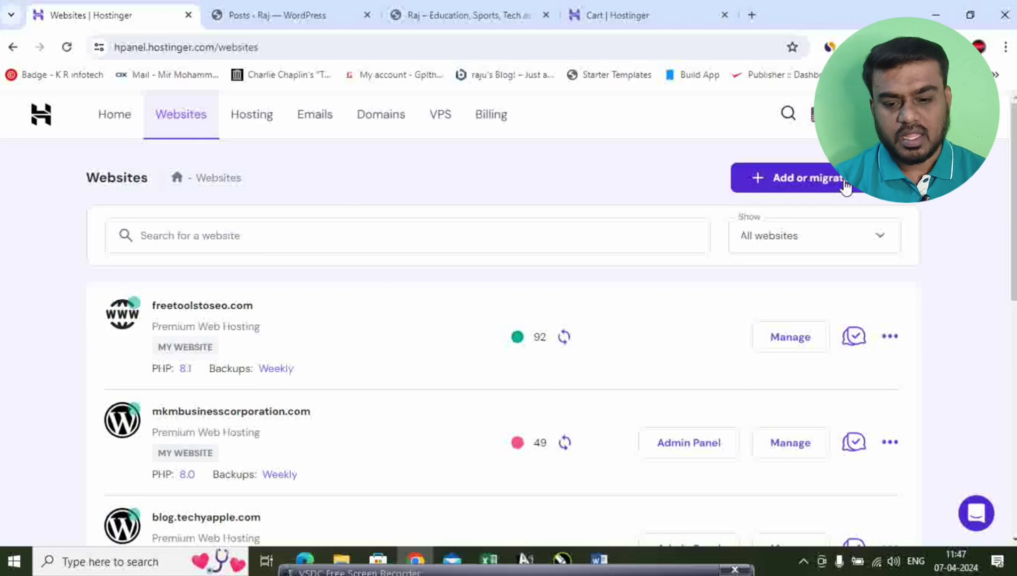
- Start creating a new website with WordPress as the platform
click(845, 186)
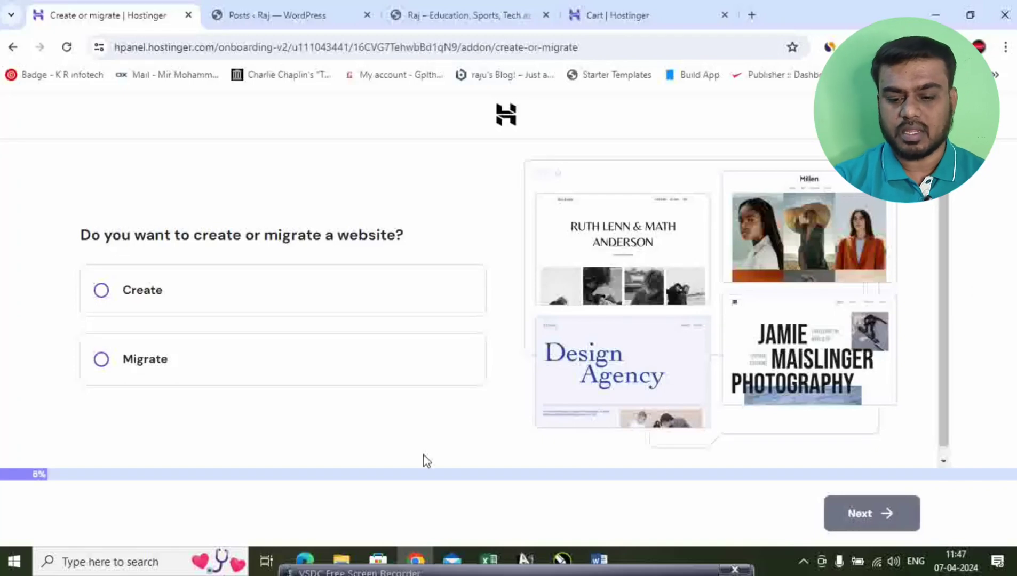
click(128, 294)
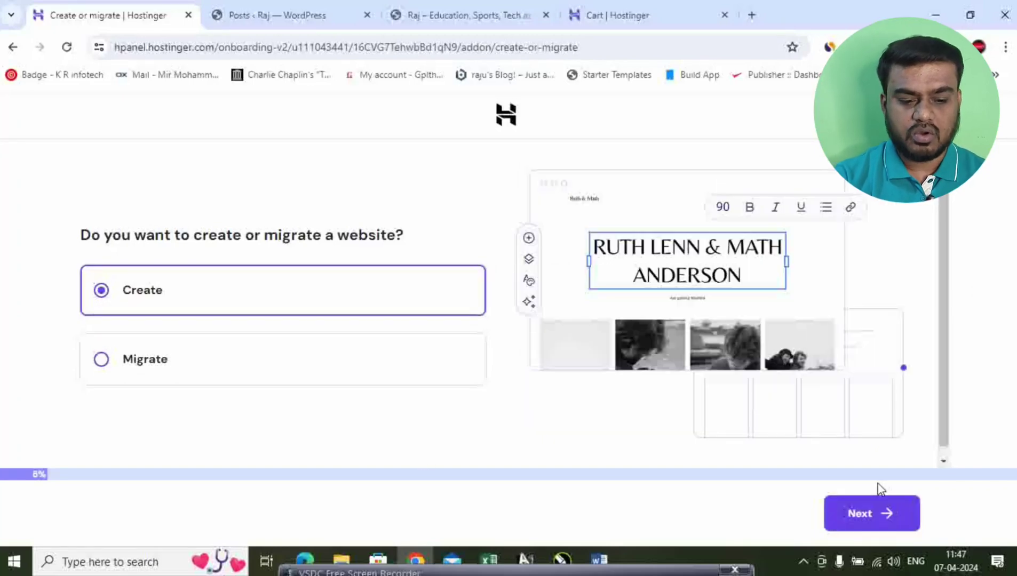
click(856, 516)
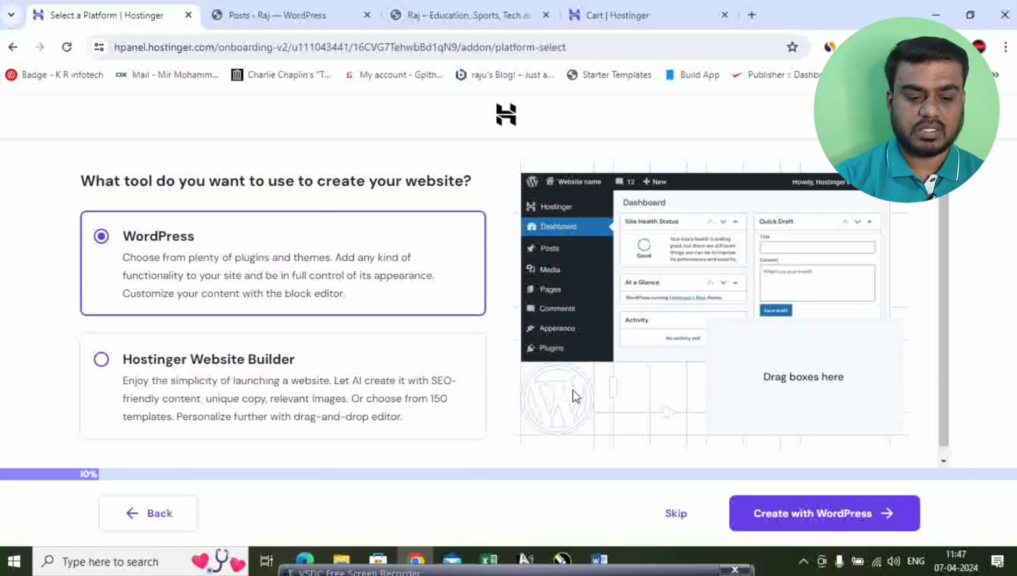
click(813, 520)
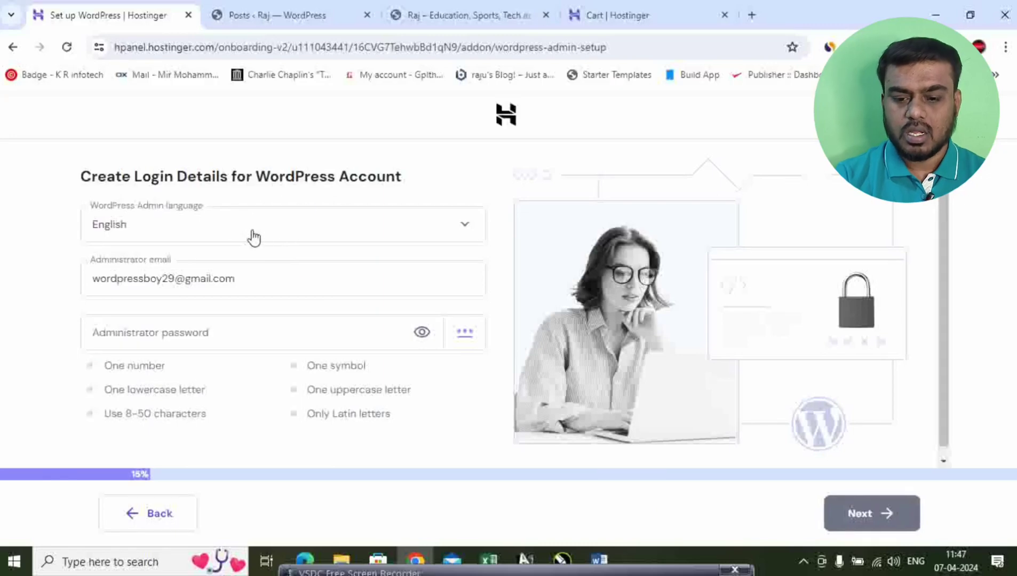
- Enter an administrator password that meets all the listed requirements
scroll(259, 241, down, 1)
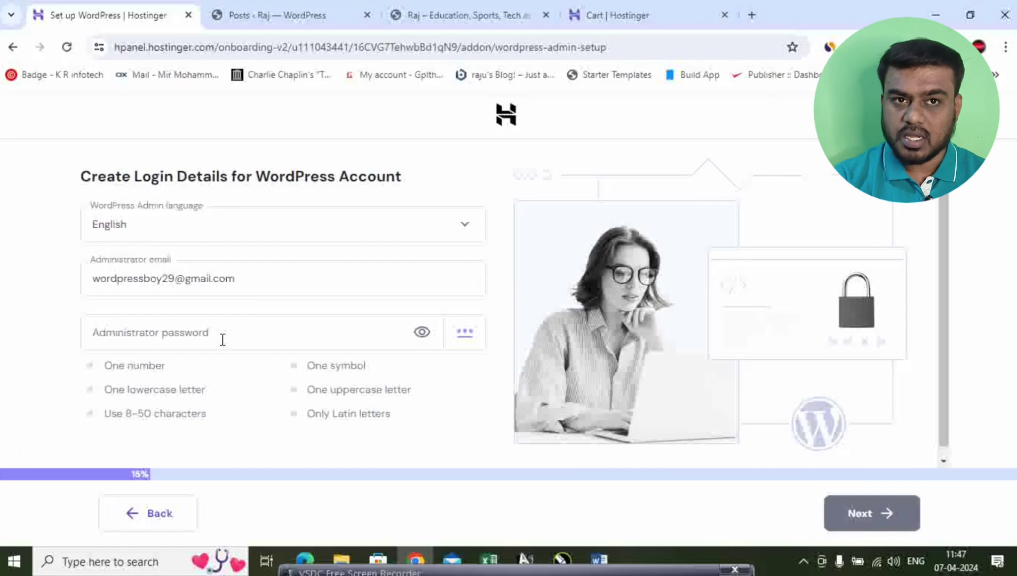
scroll(222, 340, down, 1)
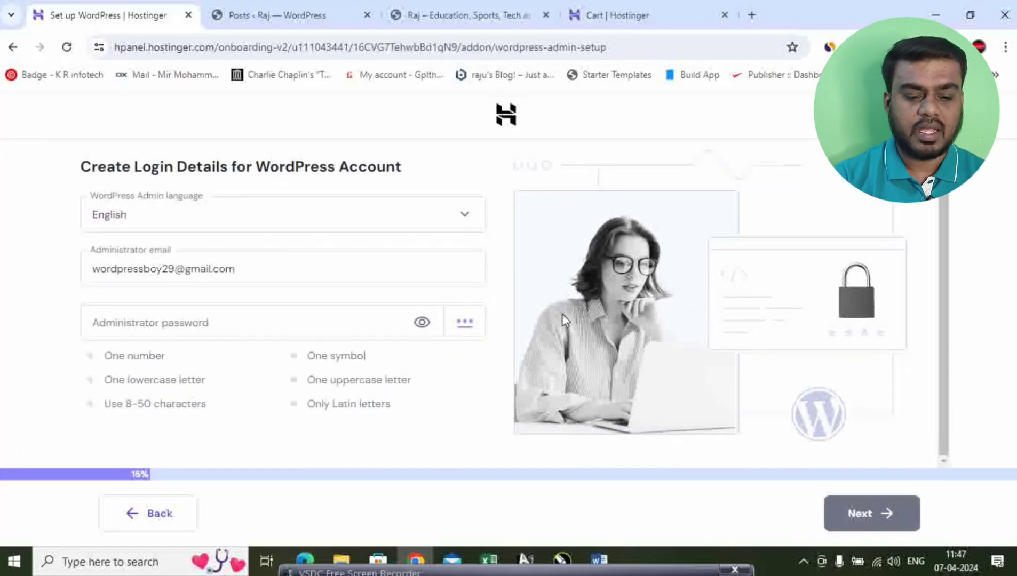
click(242, 331)
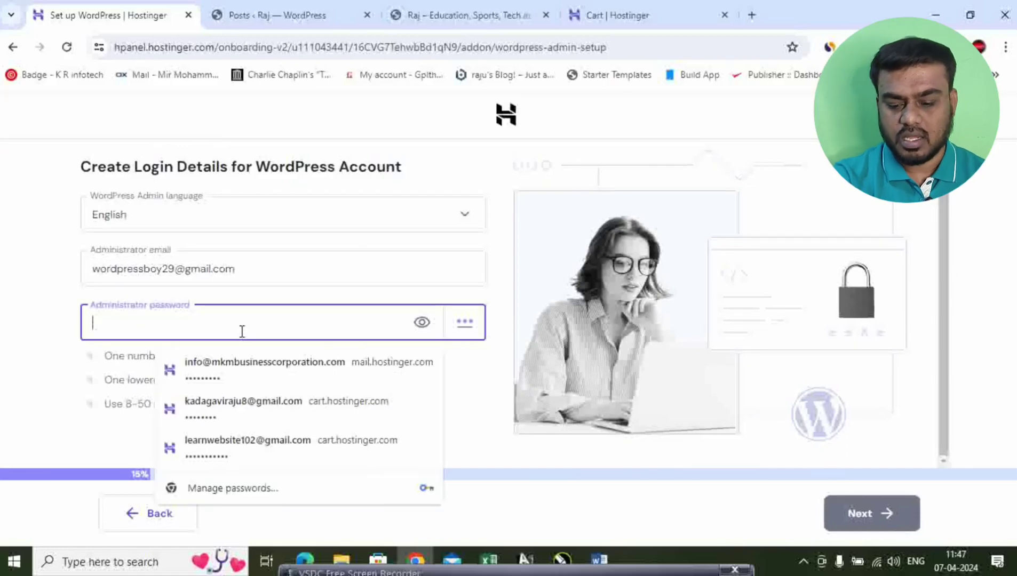
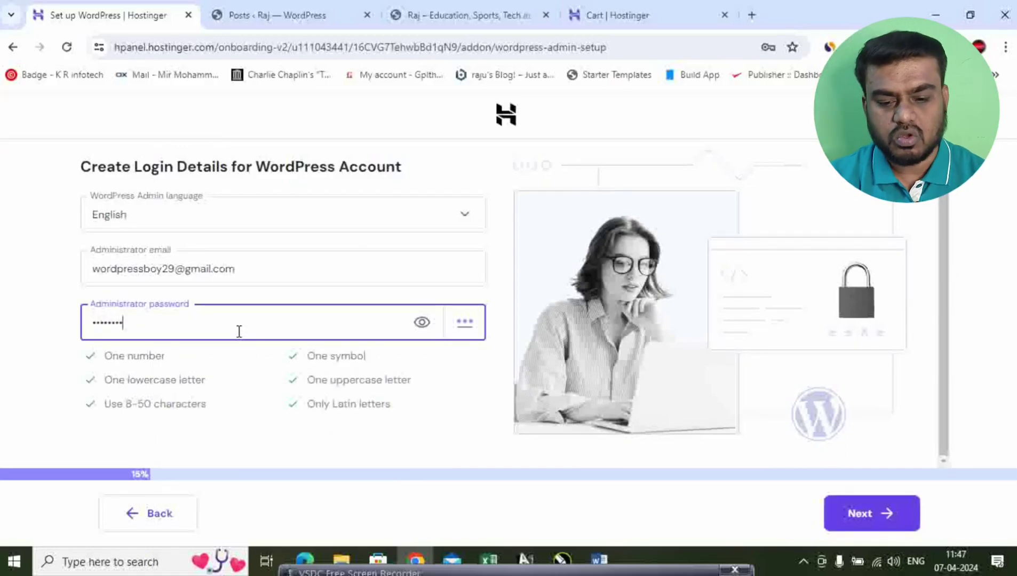
- Advance to the domain step, then back out to the hPanel Websites list
click(837, 509)
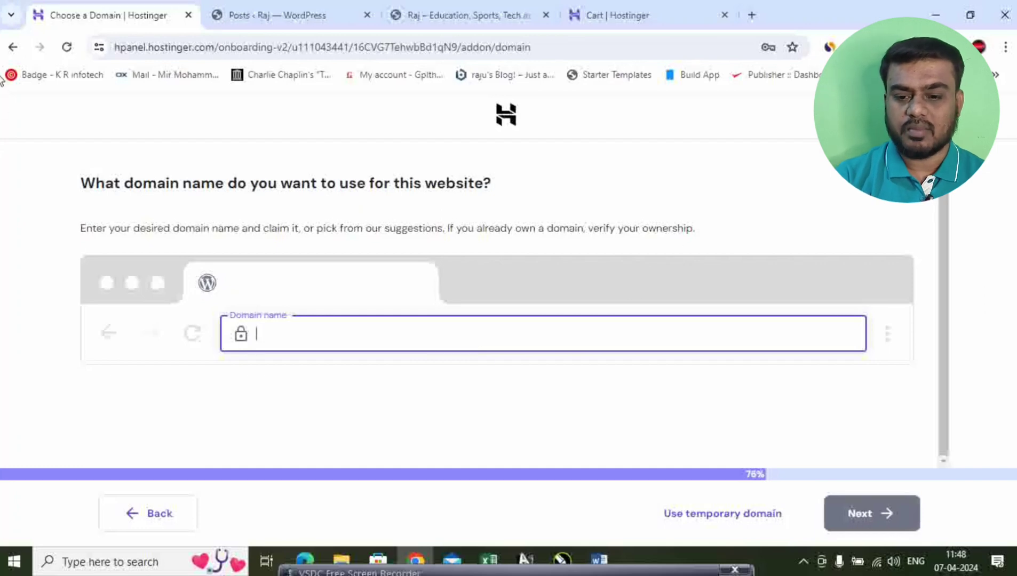
click(133, 509)
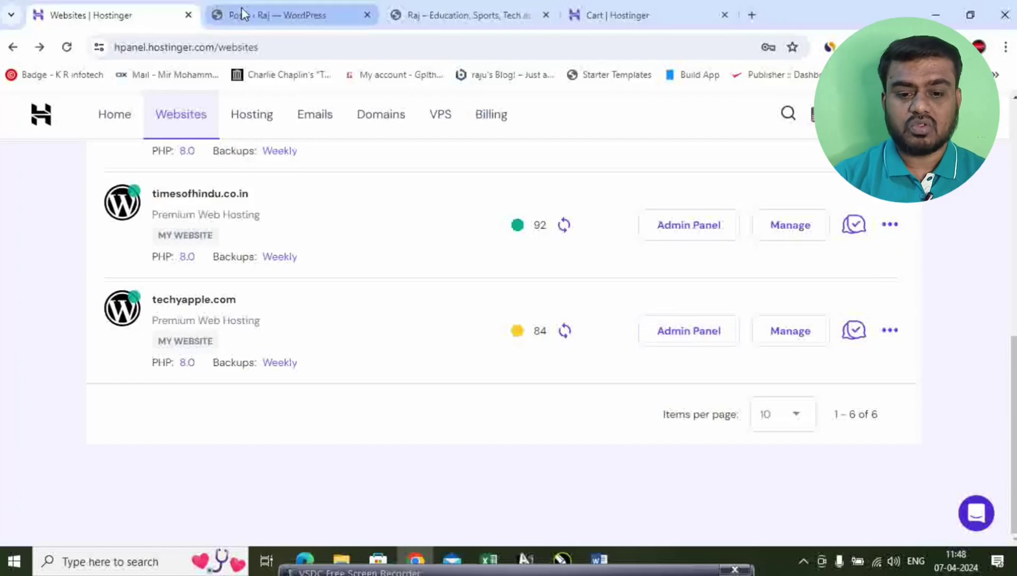
- Switch to the blog.techyapple.com tab and scroll through its homepage
click(470, 16)
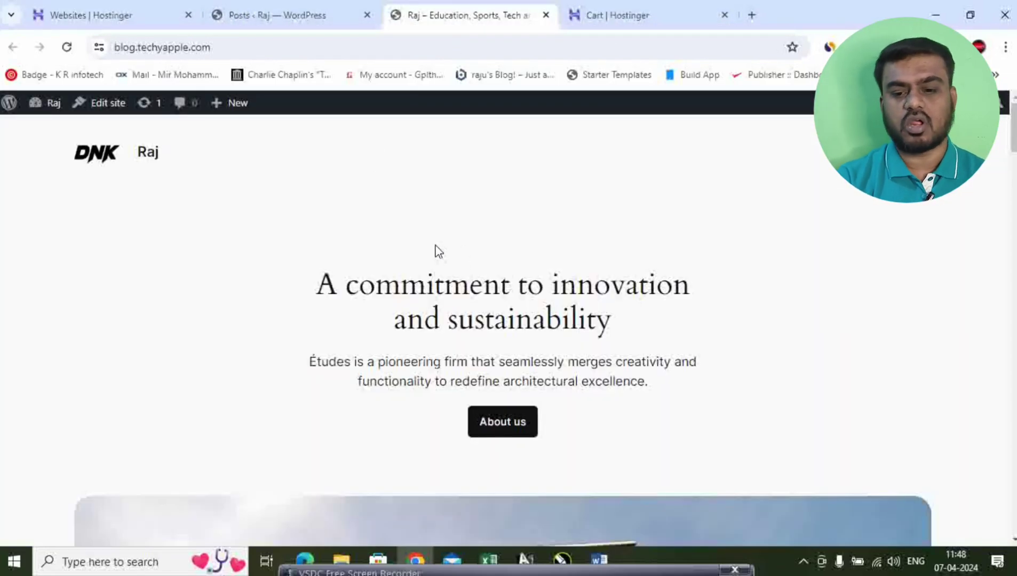
scroll(438, 252, down, 15)
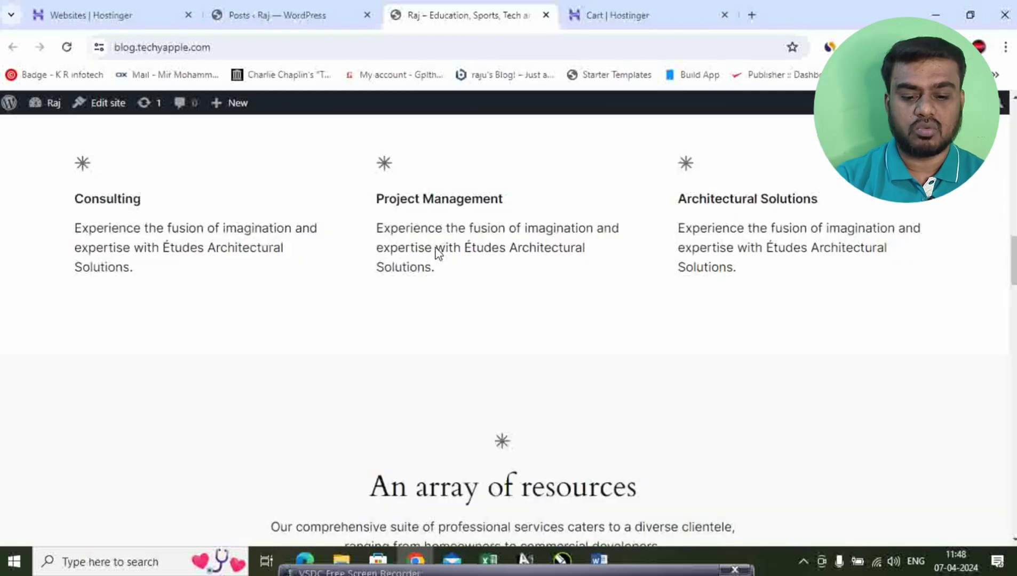
scroll(439, 251, down, 20)
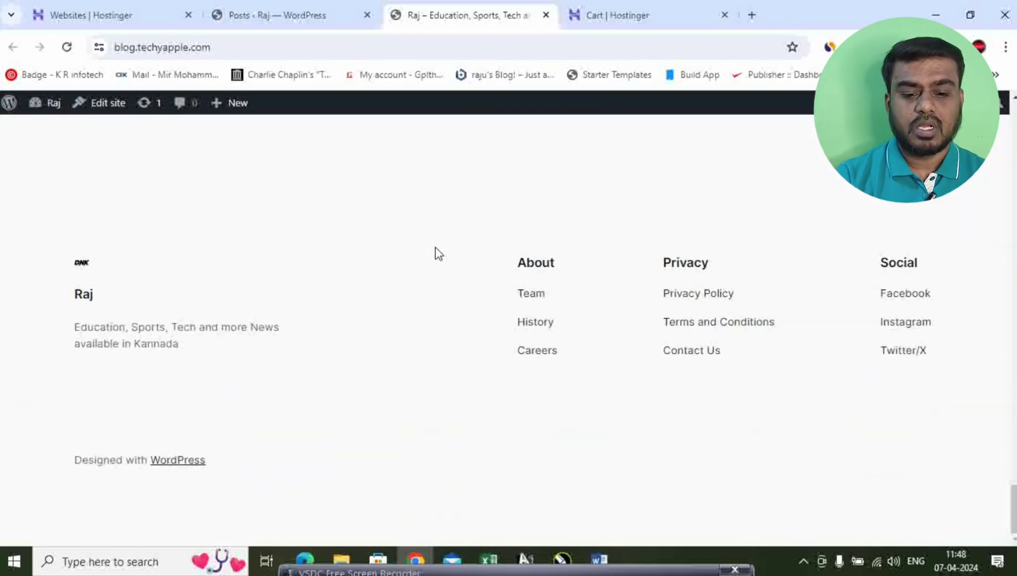
scroll(439, 252, up, 20)
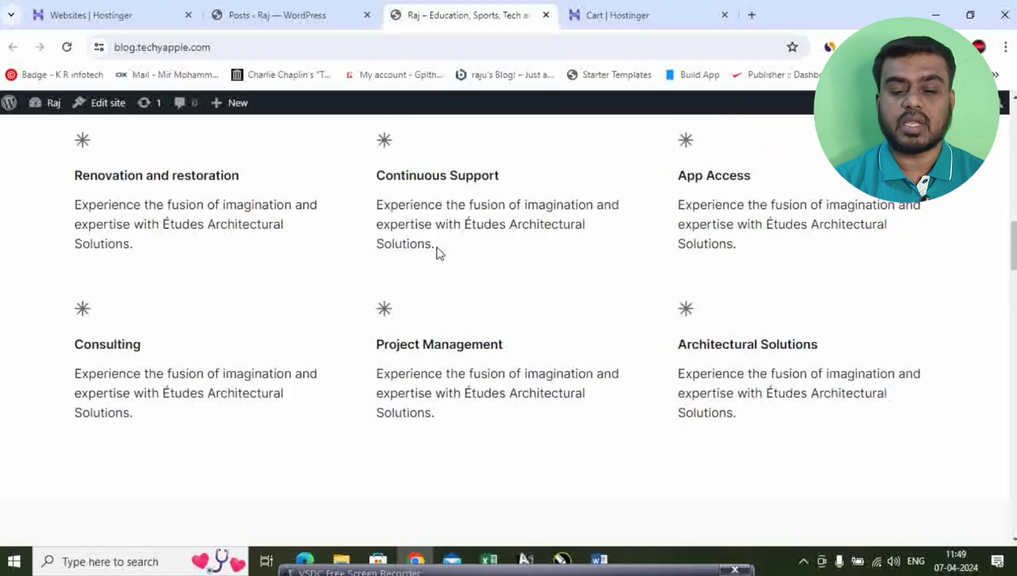
scroll(437, 250, up, 8)
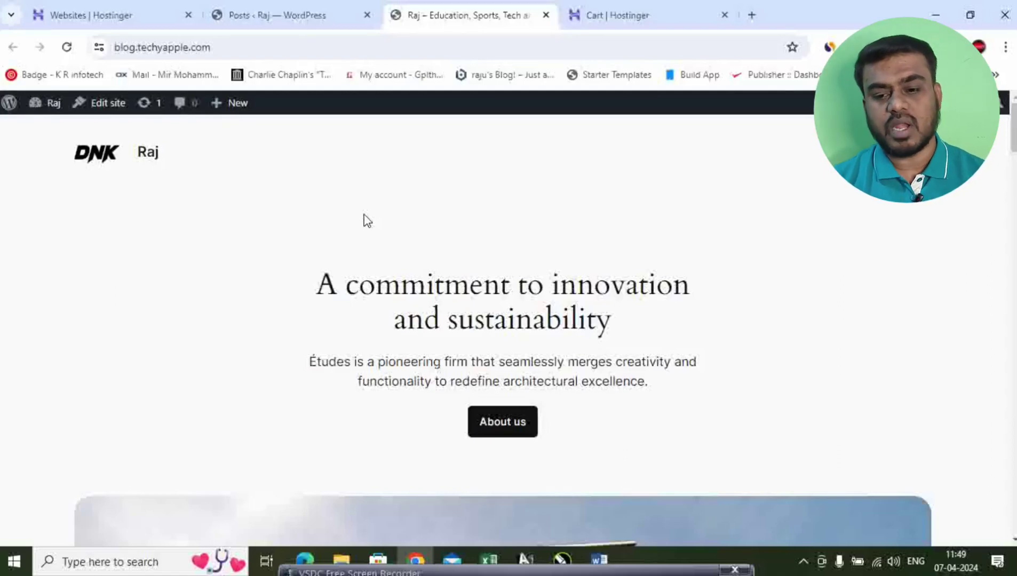
- Back on the blog tab, start appending /wp-admin to the site address
click(115, 13)
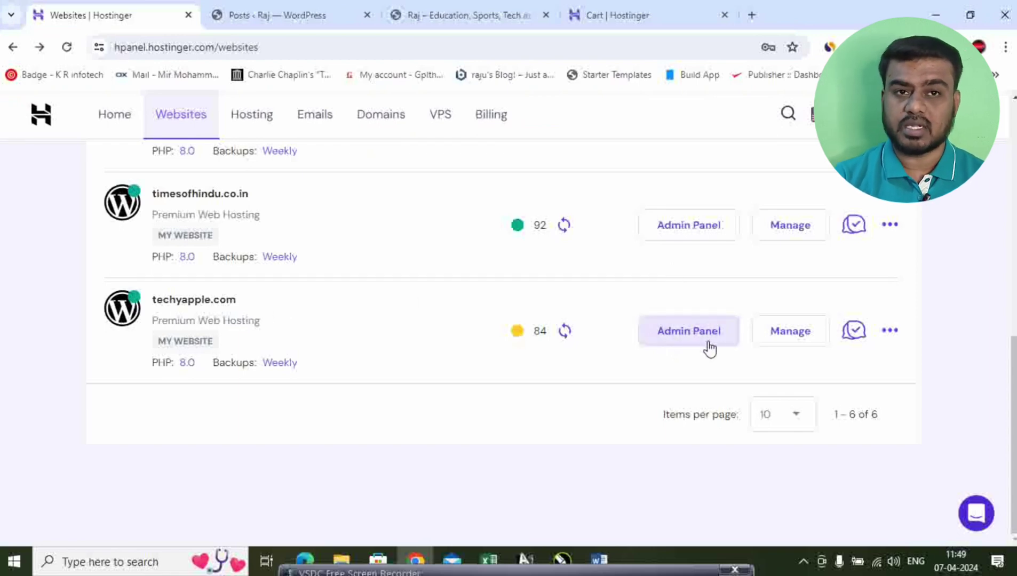
click(446, 21)
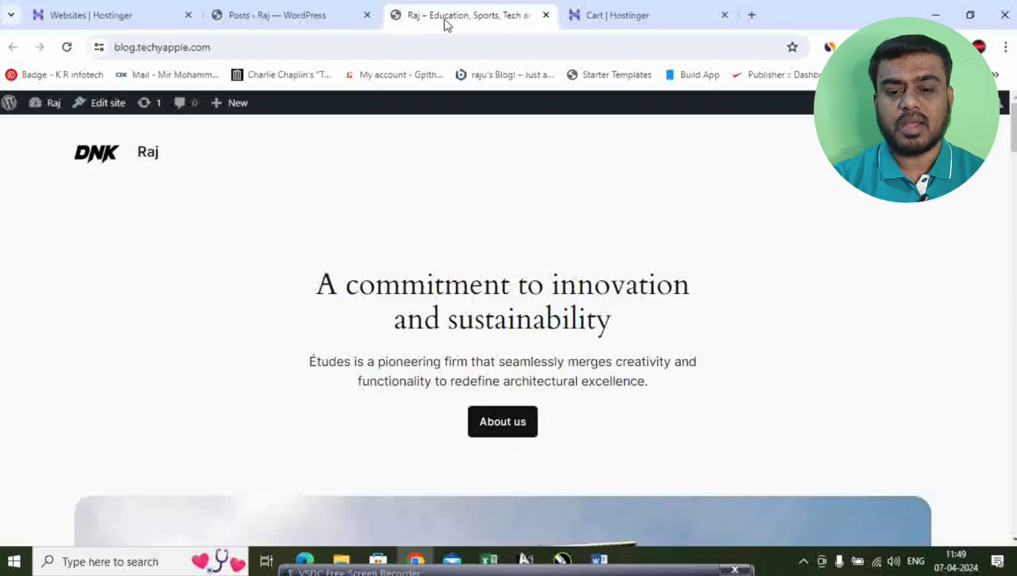
click(288, 50)
click(288, 50)
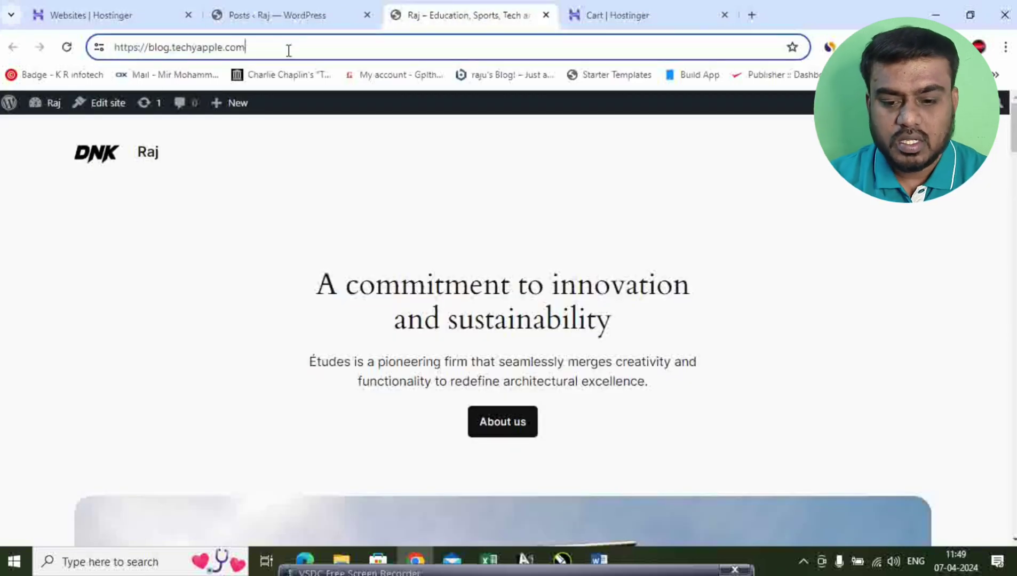
text(/wp-admin)
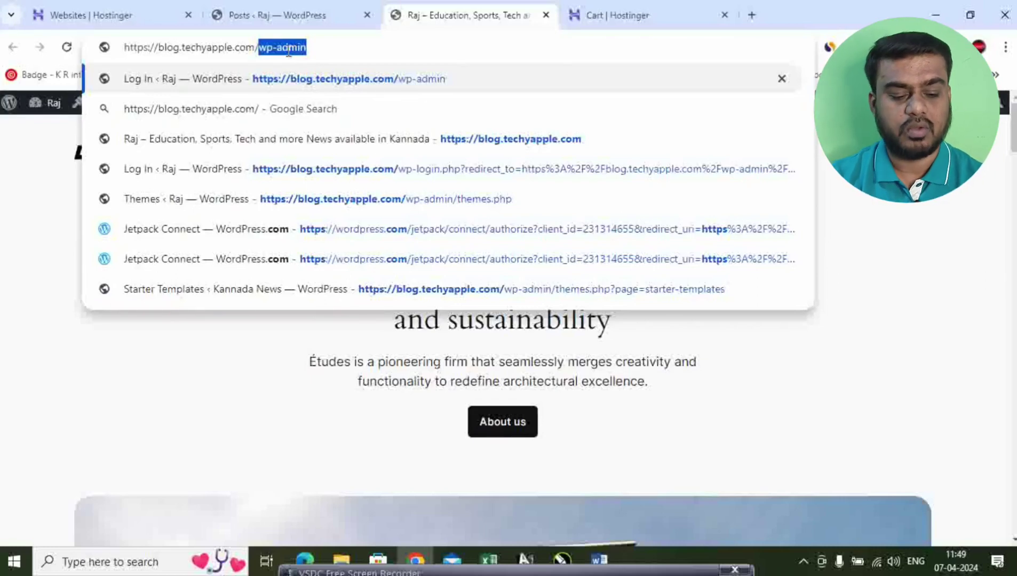
- Load blog.techyapple.com/wp-admin to reach the WordPress admin Dashboard
key(Return)
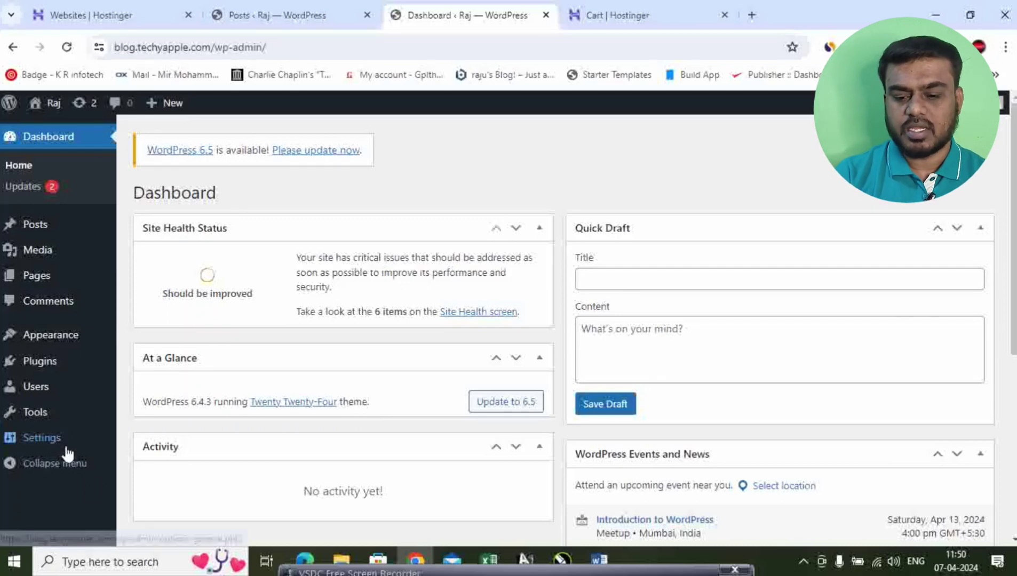
- Open Settings > General and review the Site Title 'Raj' and the Tagline
mouse_move(64, 443)
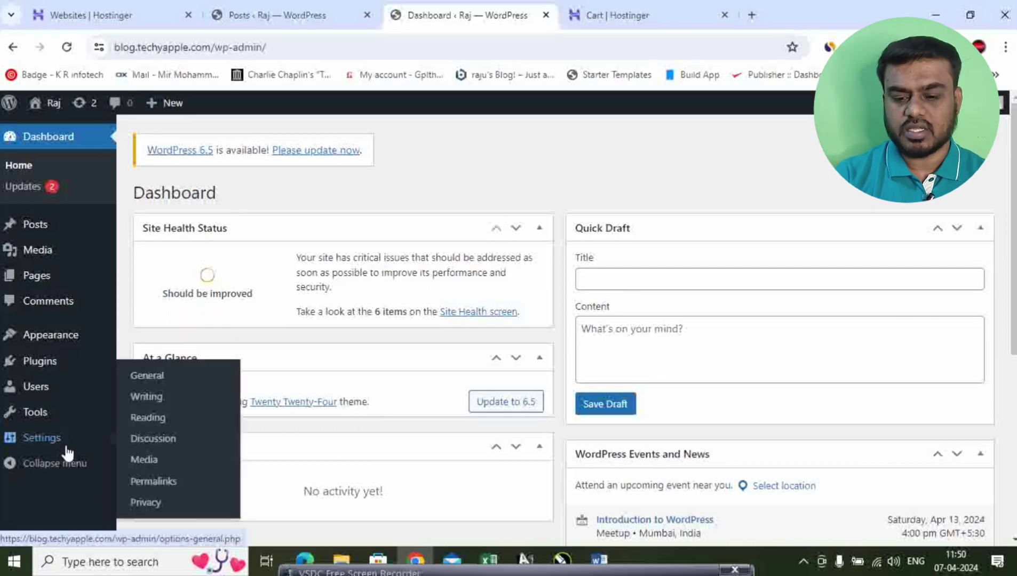
click(135, 380)
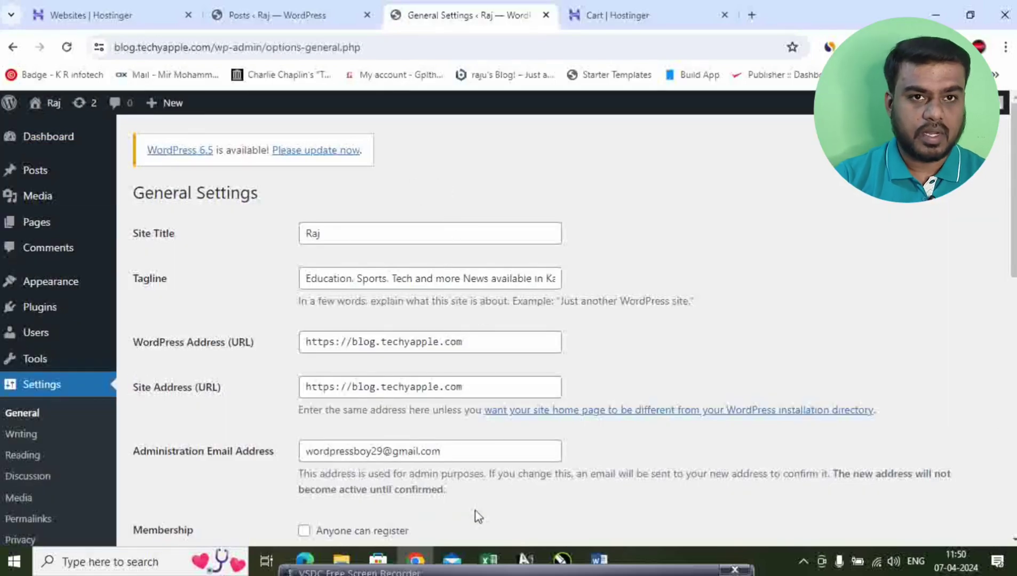
click(360, 240)
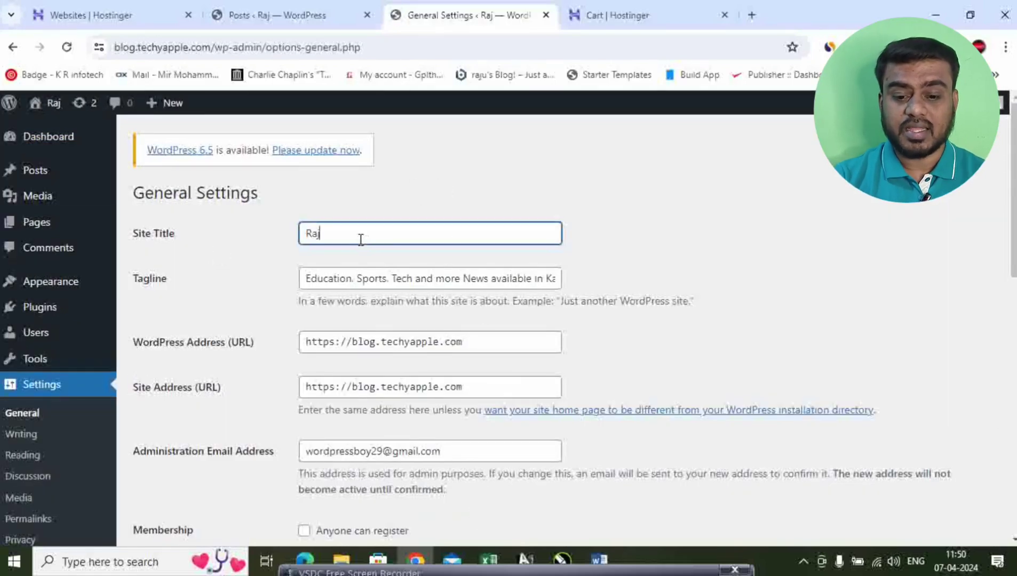
double_click(314, 233)
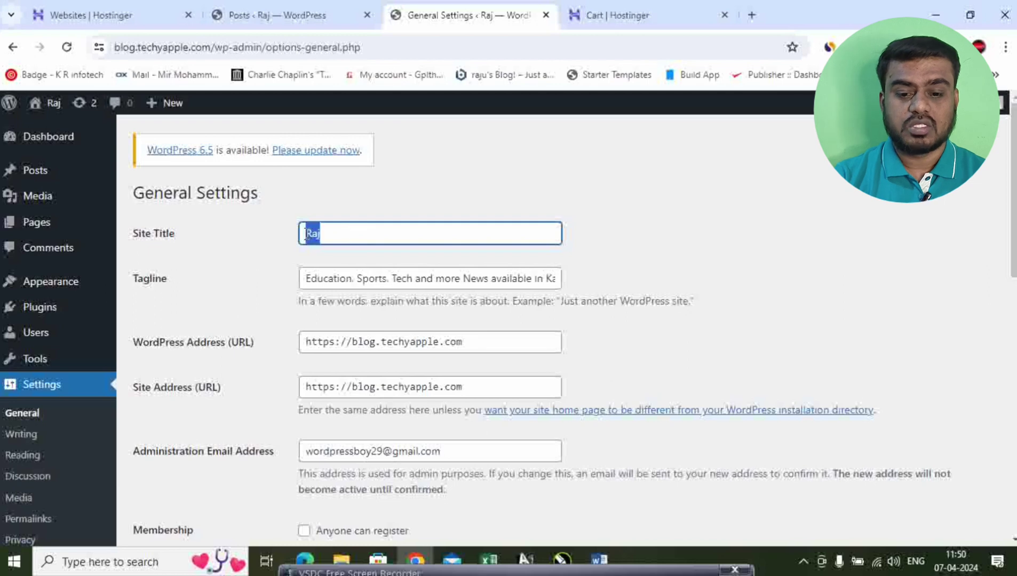
click(365, 233)
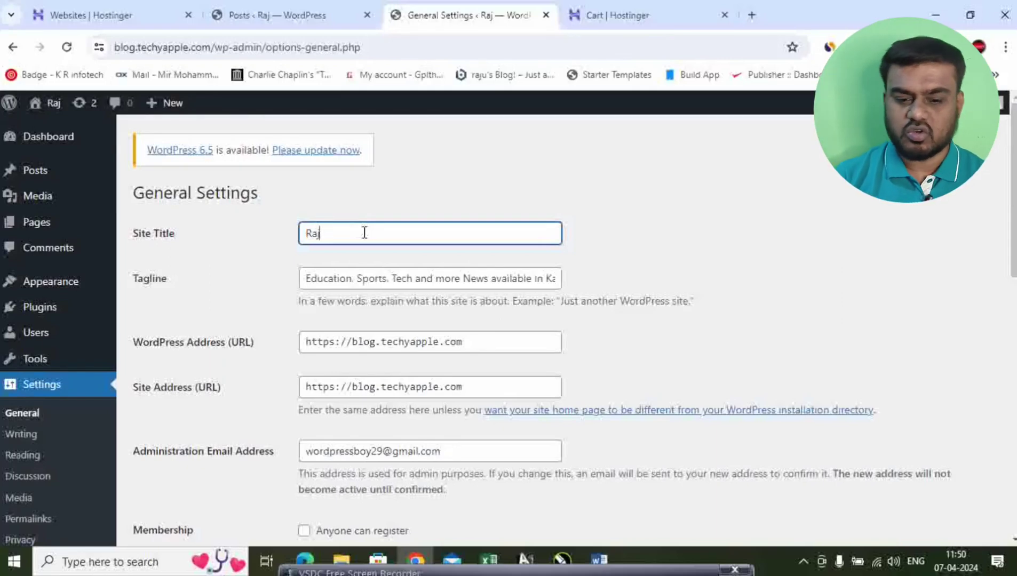
click(367, 275)
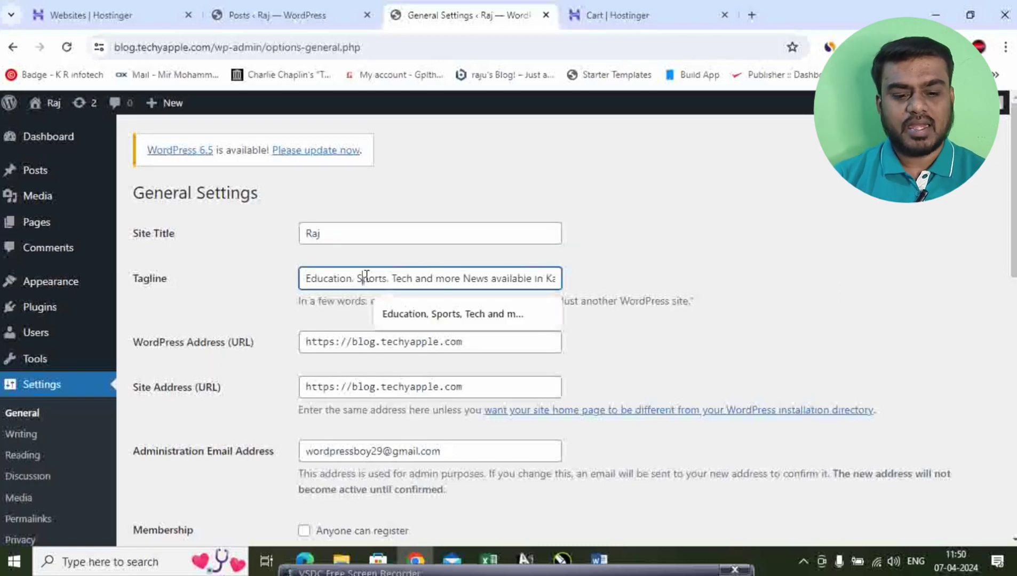
click(393, 317)
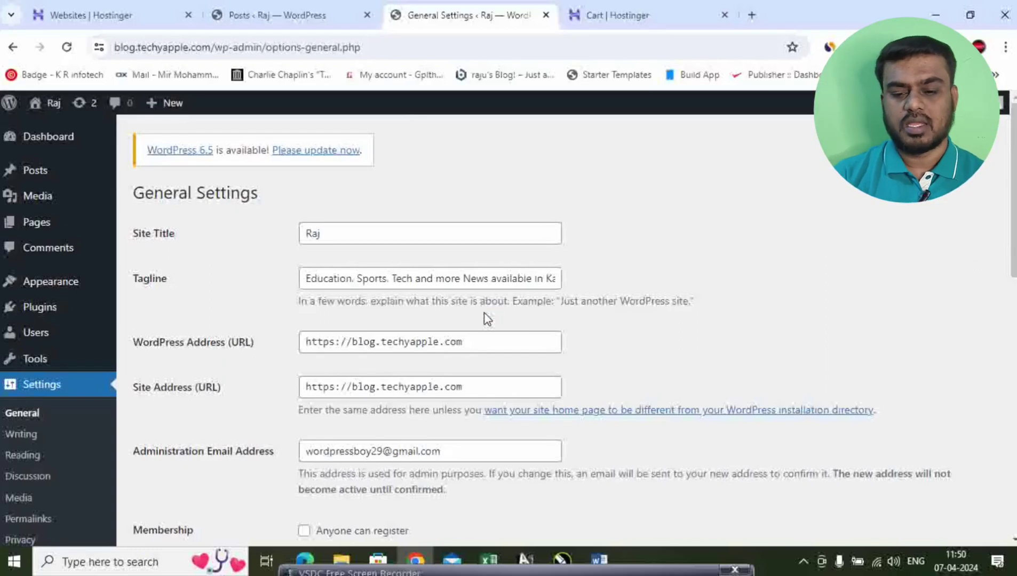
scroll(487, 319, down, 1)
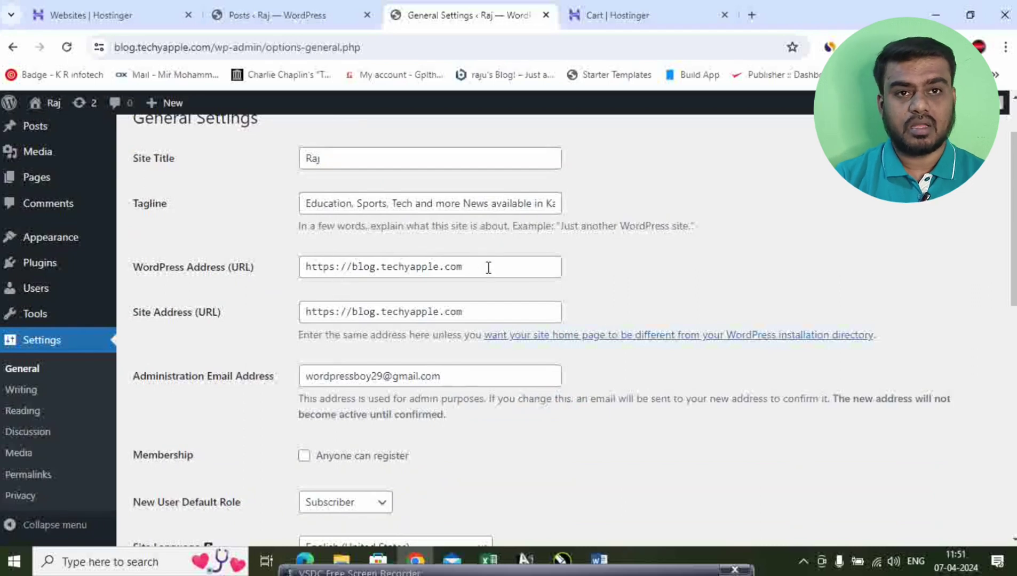
click(335, 266)
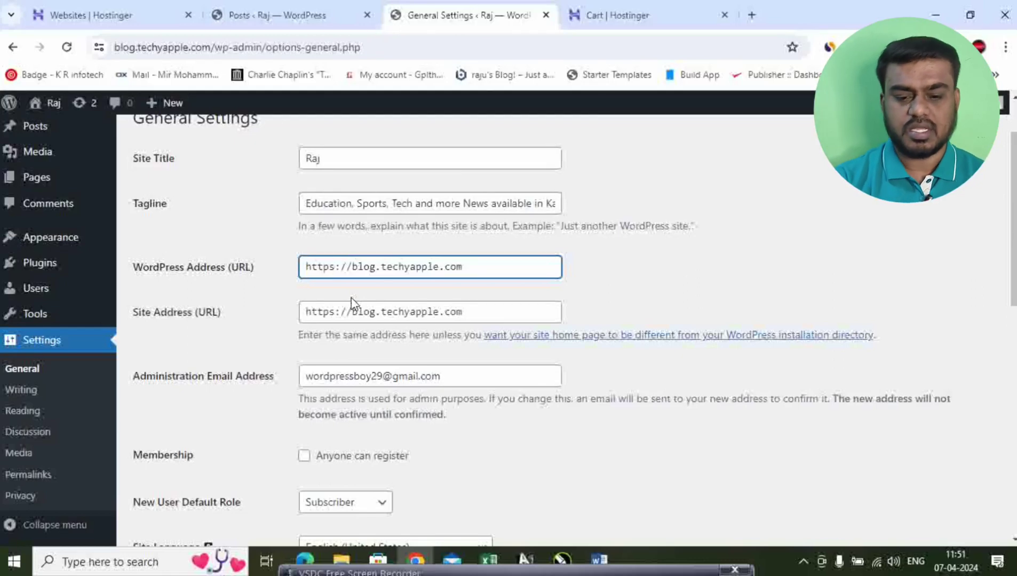
scroll(341, 308, down, 1)
scroll(341, 308, down, 2)
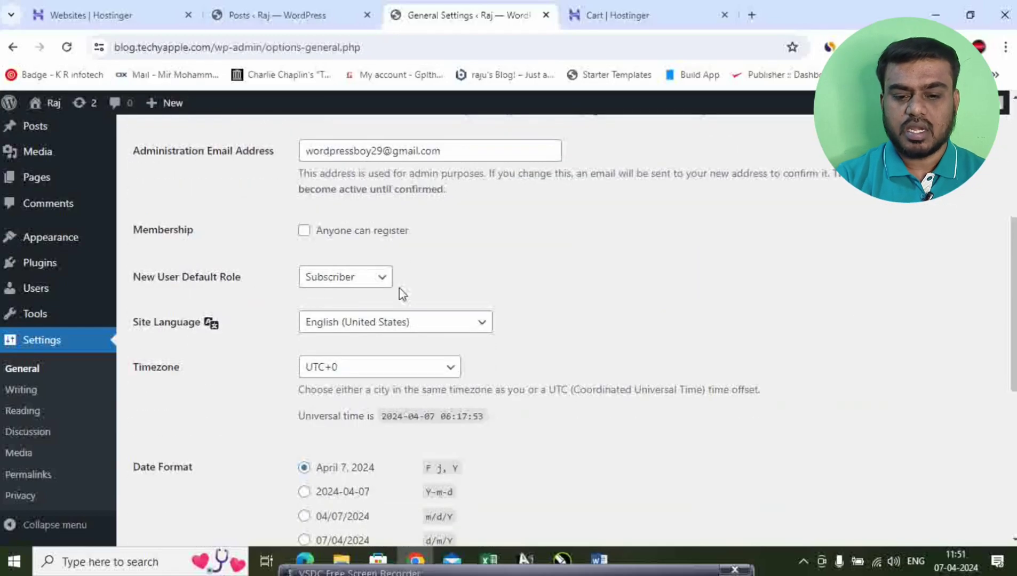
scroll(234, 186, down, 1)
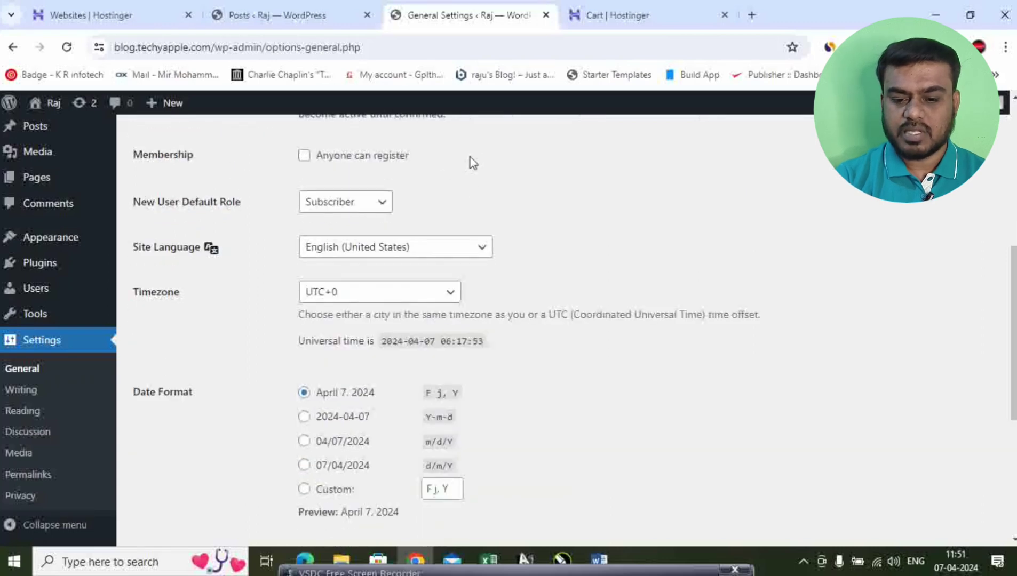
scroll(268, 264, down, 1)
scroll(268, 264, down, 1)
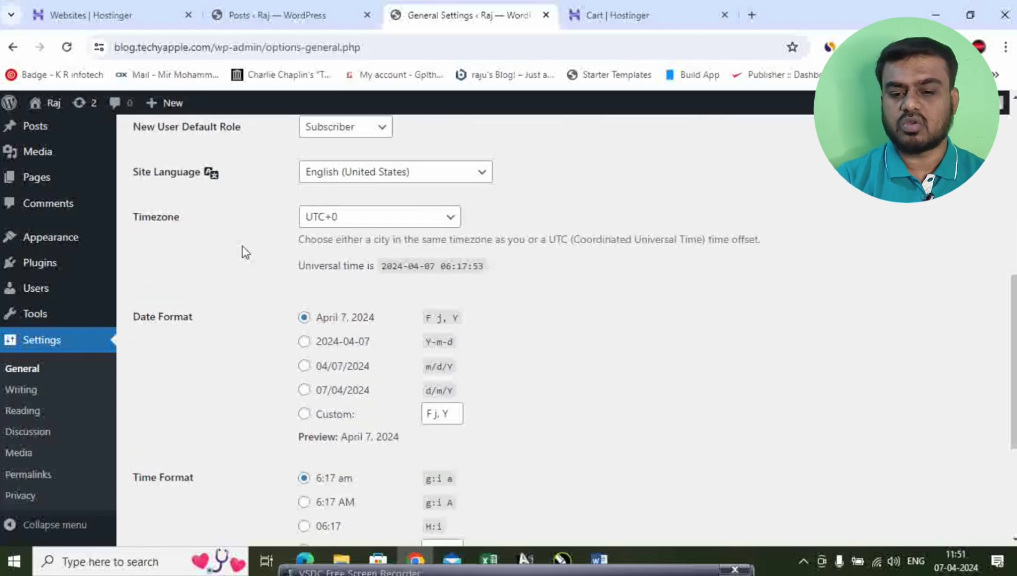
- Pick UTC+5:30 from the Timezone dropdown
click(384, 230)
scroll(363, 360, up, 8)
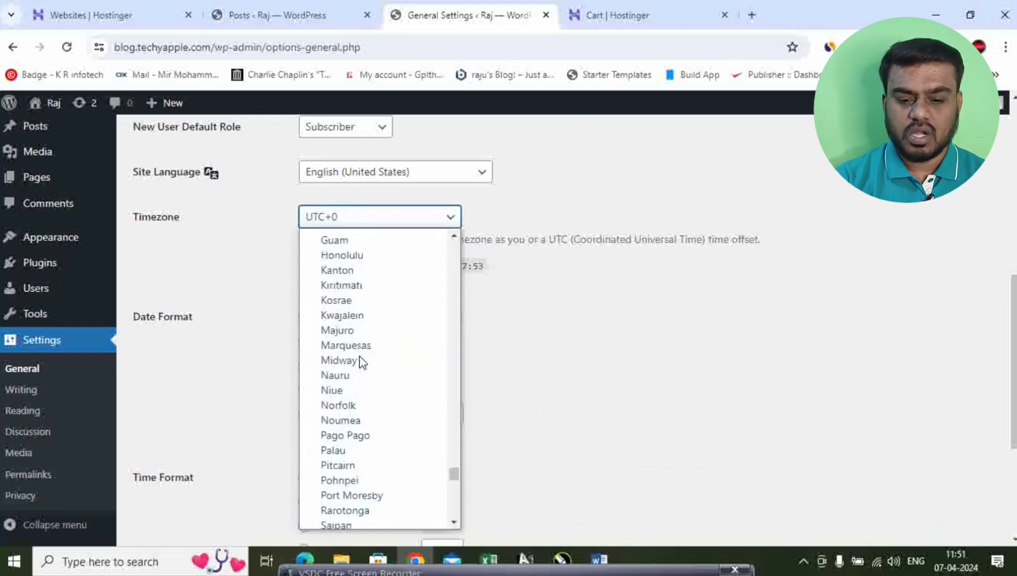
scroll(362, 362, up, 2)
scroll(362, 362, down, 6)
scroll(362, 362, down, 15)
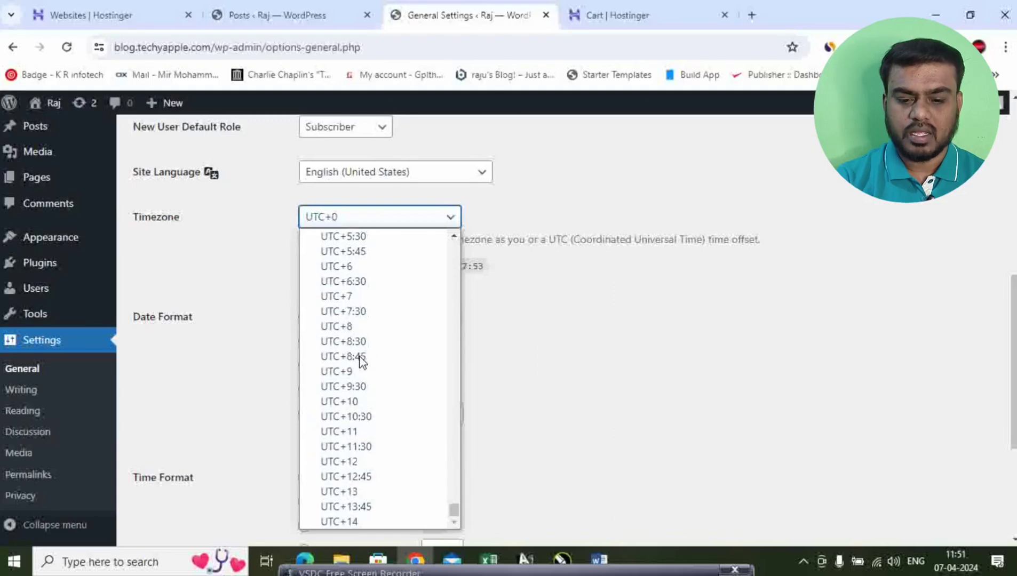
scroll(360, 358, up, 20)
scroll(360, 358, down, 20)
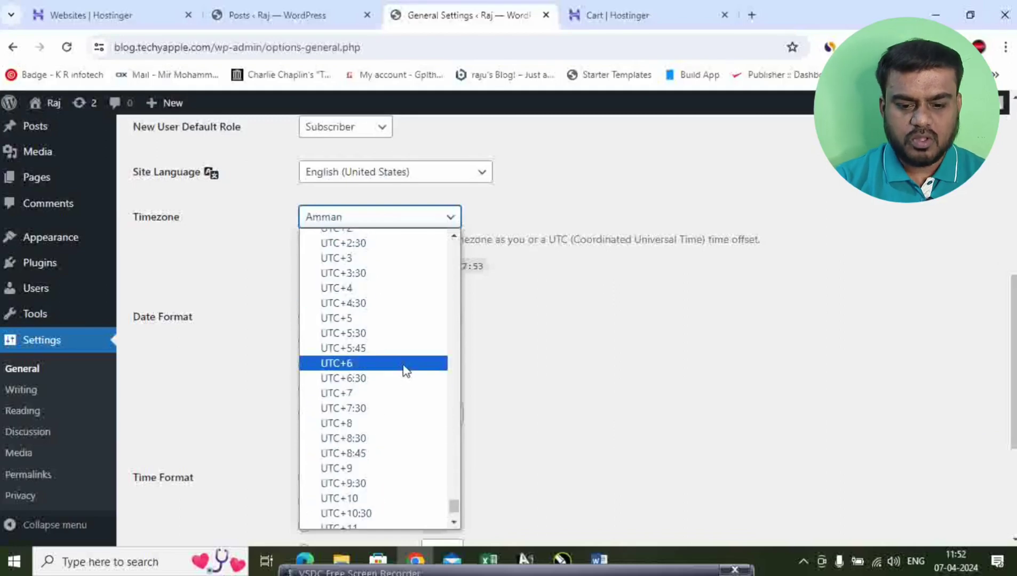
click(372, 335)
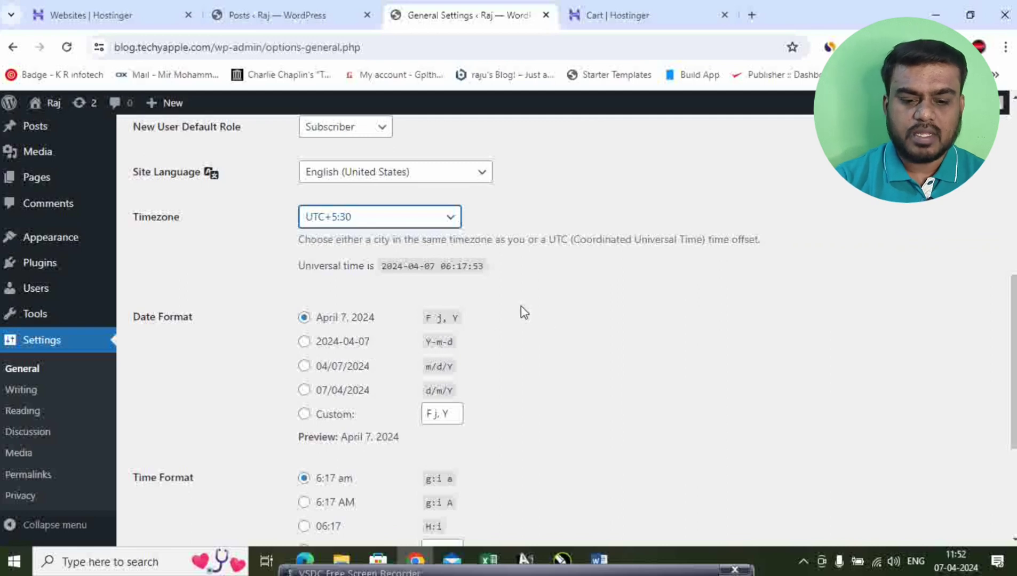
- Save the General Settings changes
scroll(358, 438, down, 3)
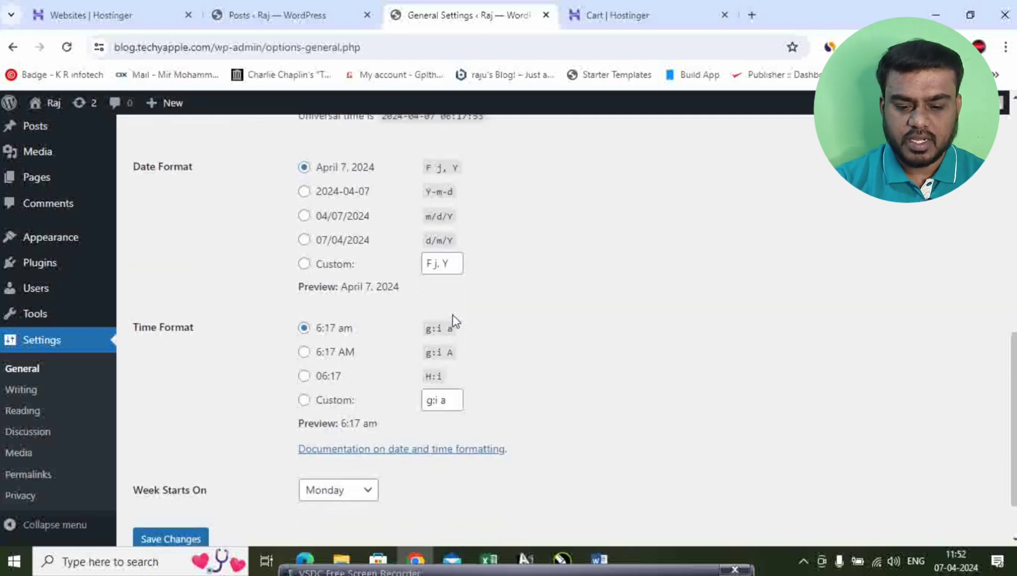
scroll(450, 347, down, 2)
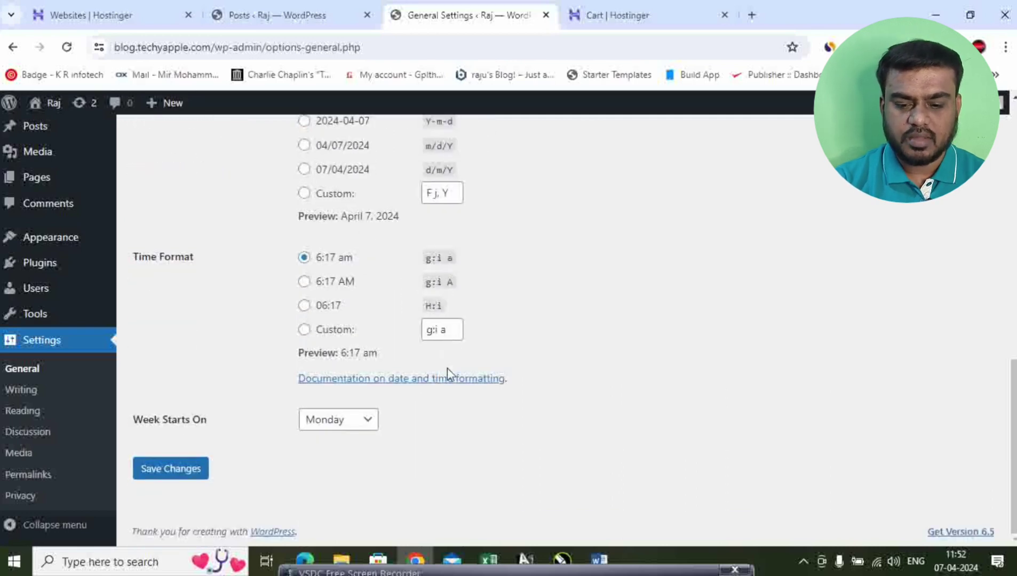
click(165, 470)
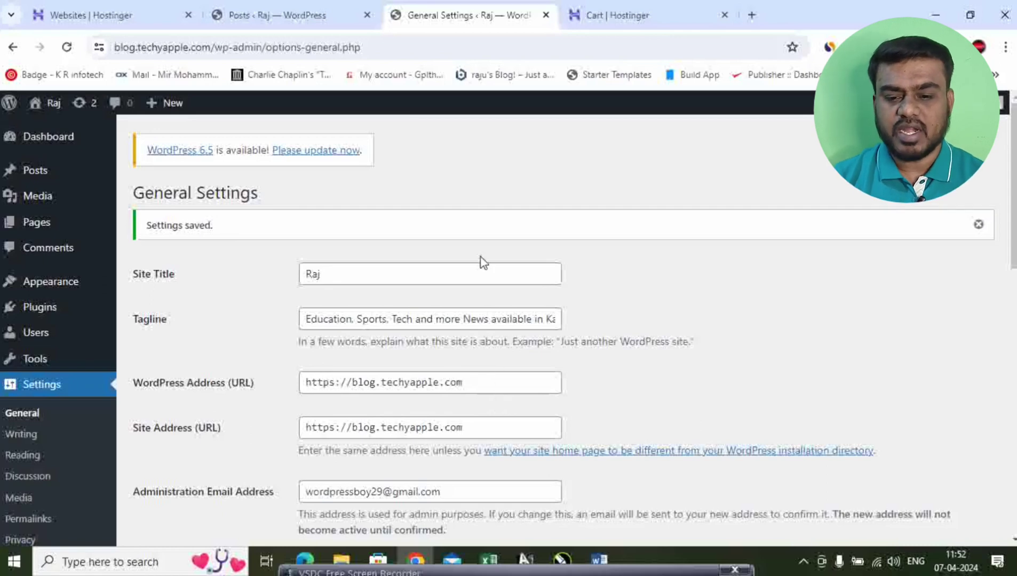
- Open the site's live front page from the admin bar's home link
right_click(32, 108)
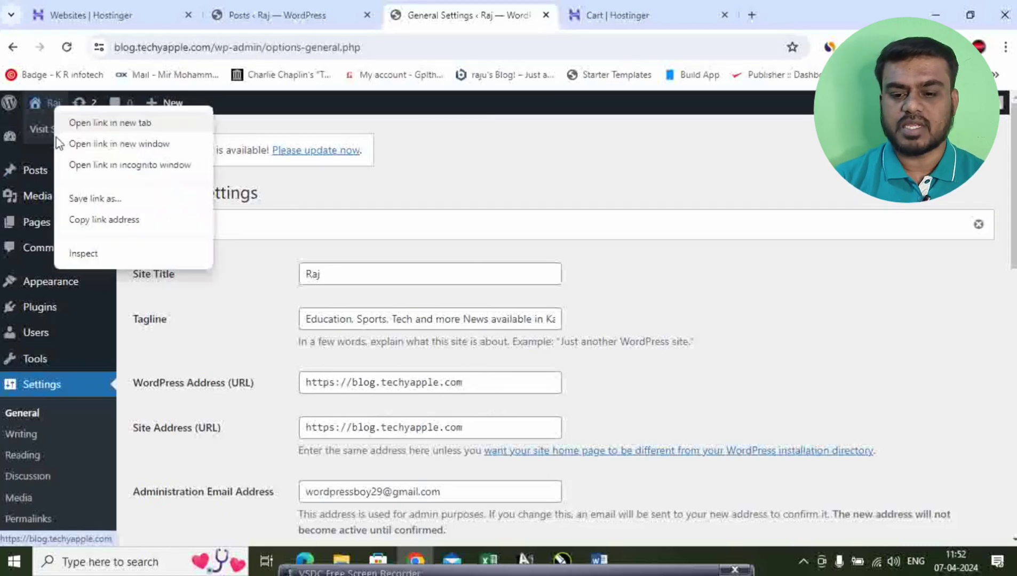
key(Escape)
click(55, 133)
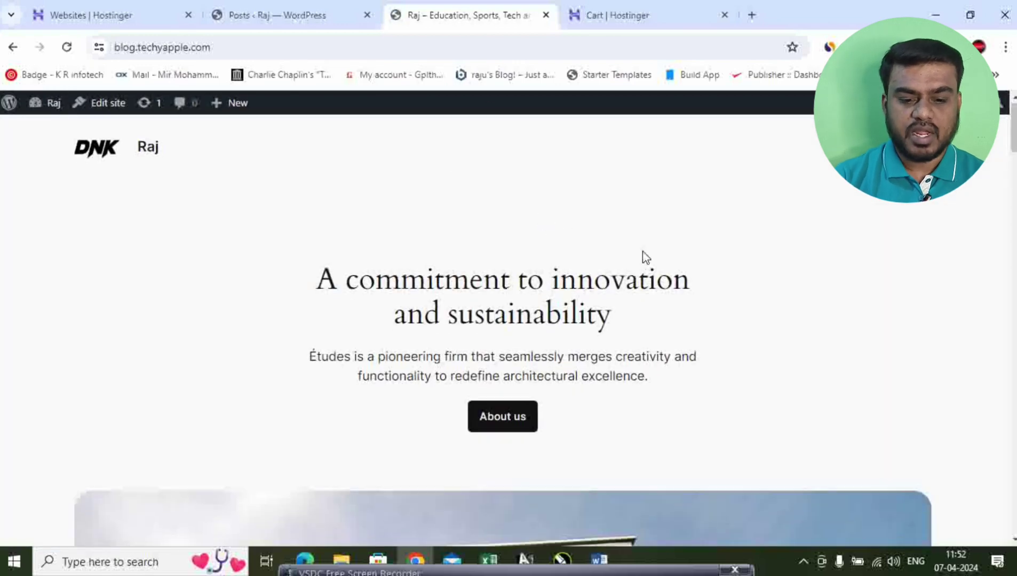
- Scroll through the homepage's demo sections under 'A commitment to innovation and sustainability'
scroll(643, 257, down, 10)
scroll(645, 255, up, 7)
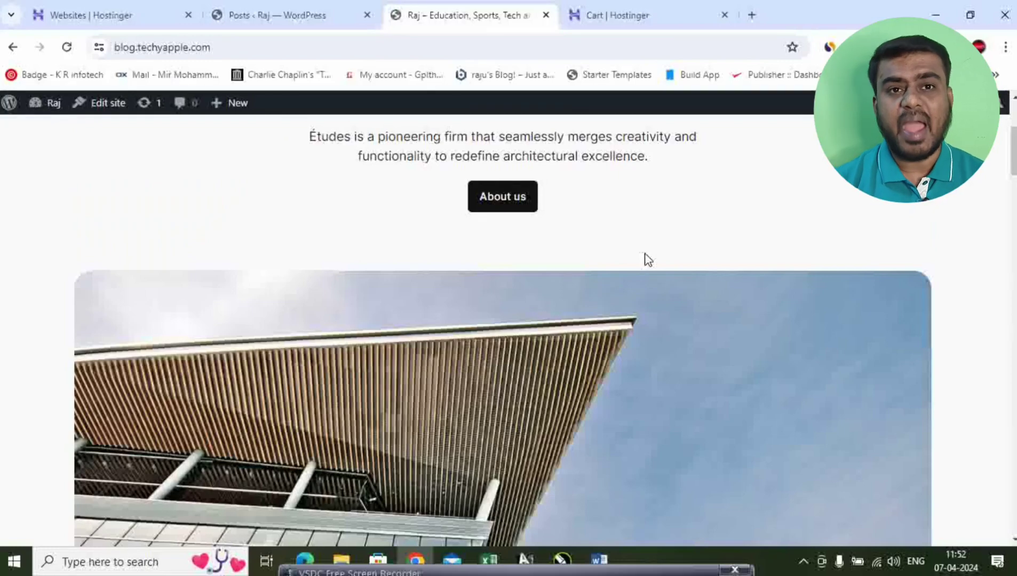
scroll(647, 260, down, 10)
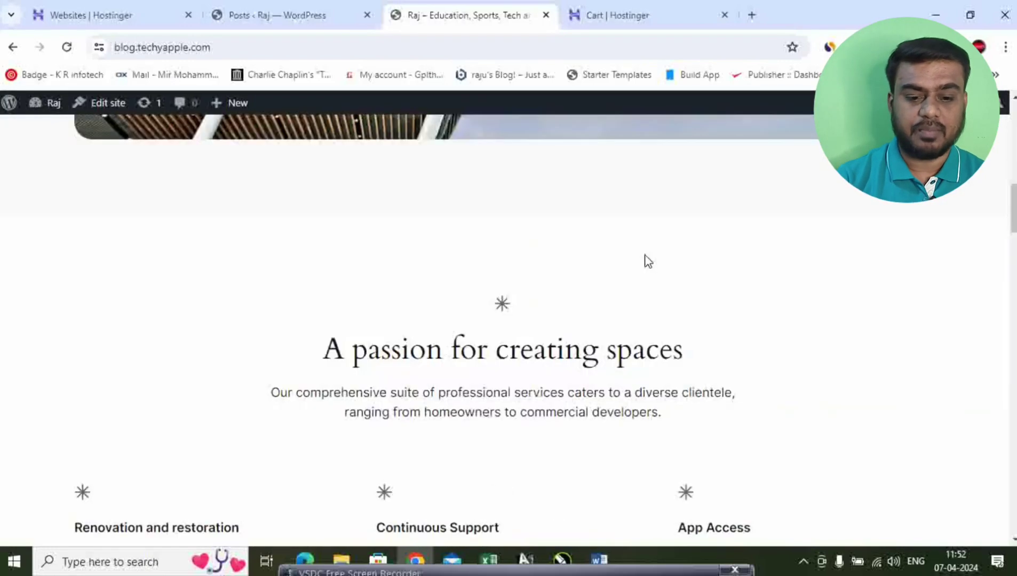
scroll(647, 263, down, 1)
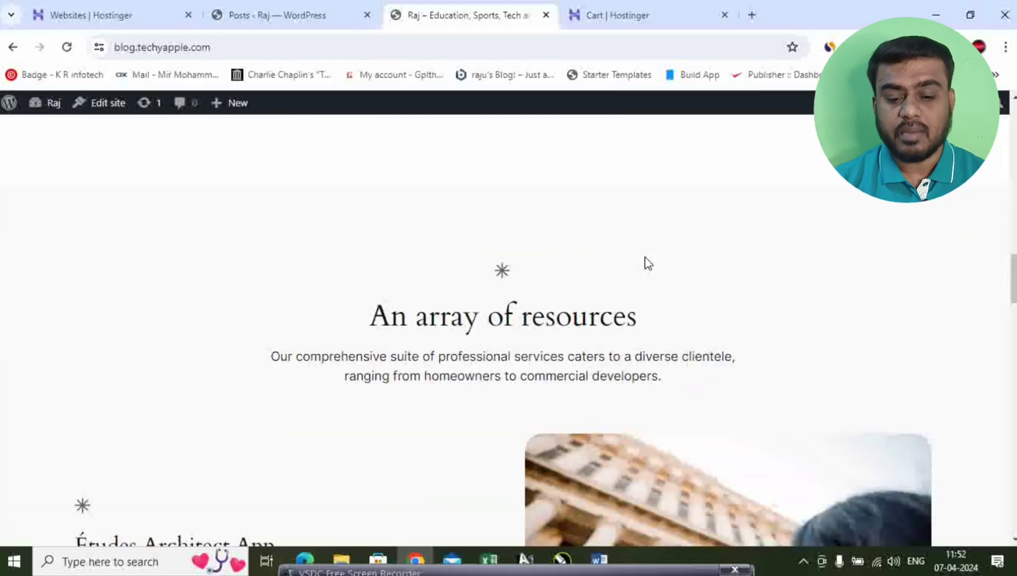
scroll(647, 263, down, 10)
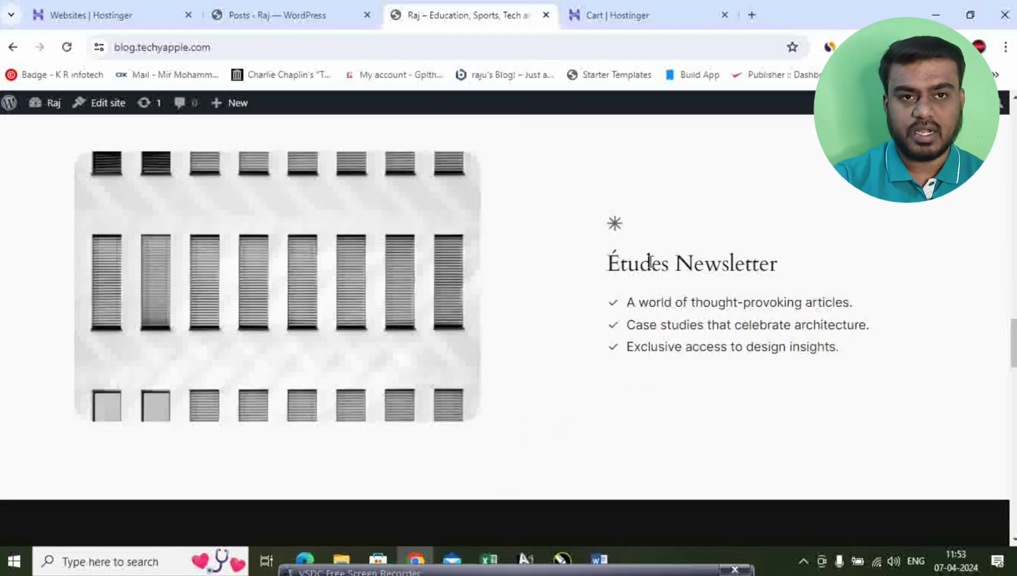
scroll(646, 269, down, 5)
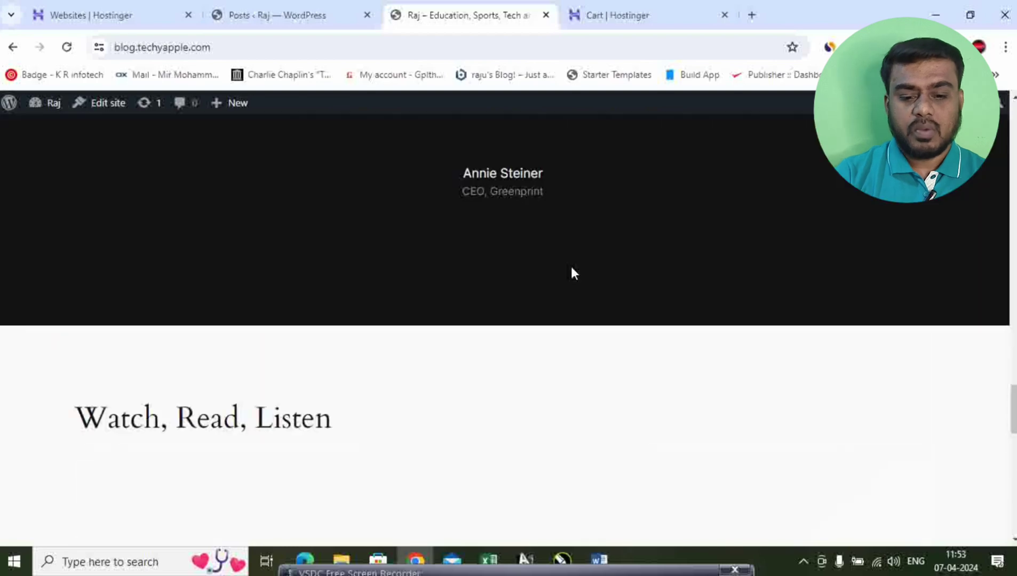
scroll(565, 273, up, 20)
scroll(558, 275, up, 10)
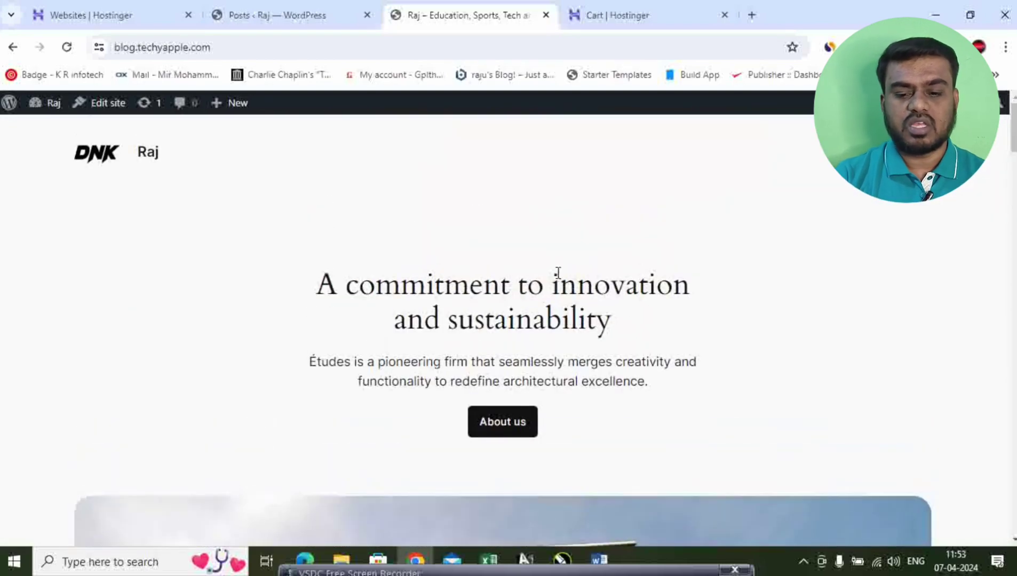
scroll(557, 271, down, 20)
scroll(567, 261, down, 10)
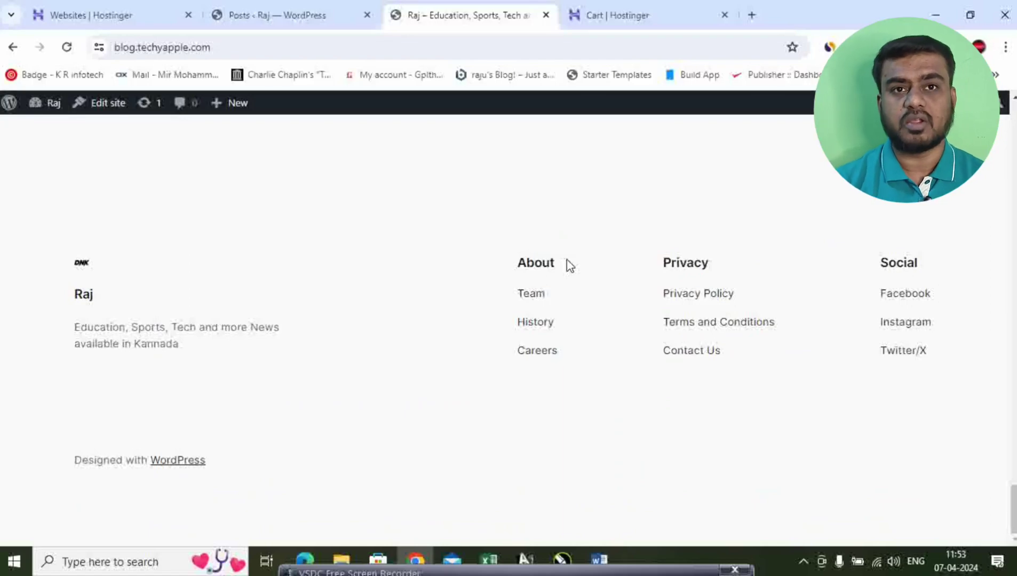
scroll(565, 267, up, 8)
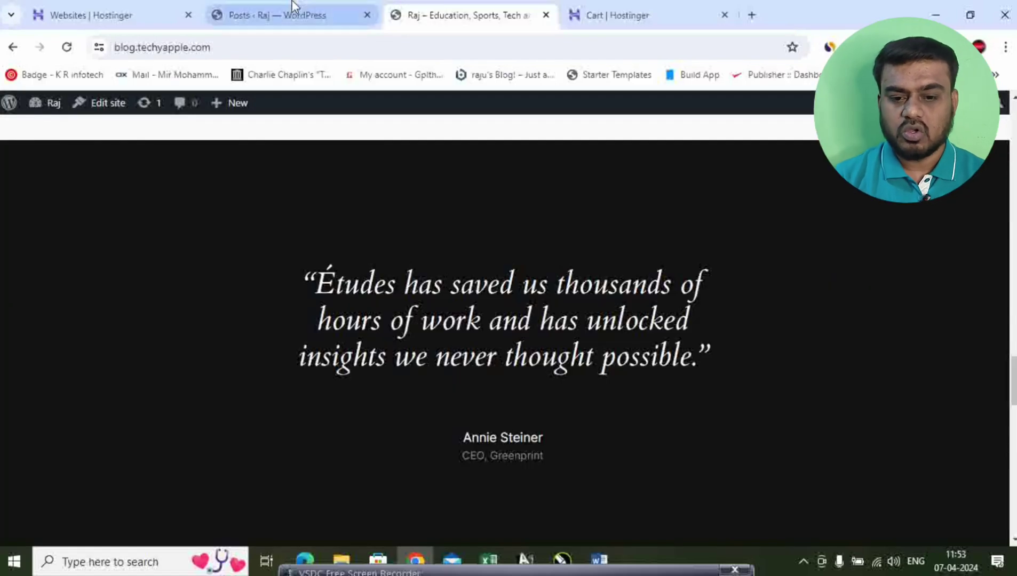
- Find Astra under Appearance > Themes and activate it in place of Twenty Twenty-Four
click(281, 14)
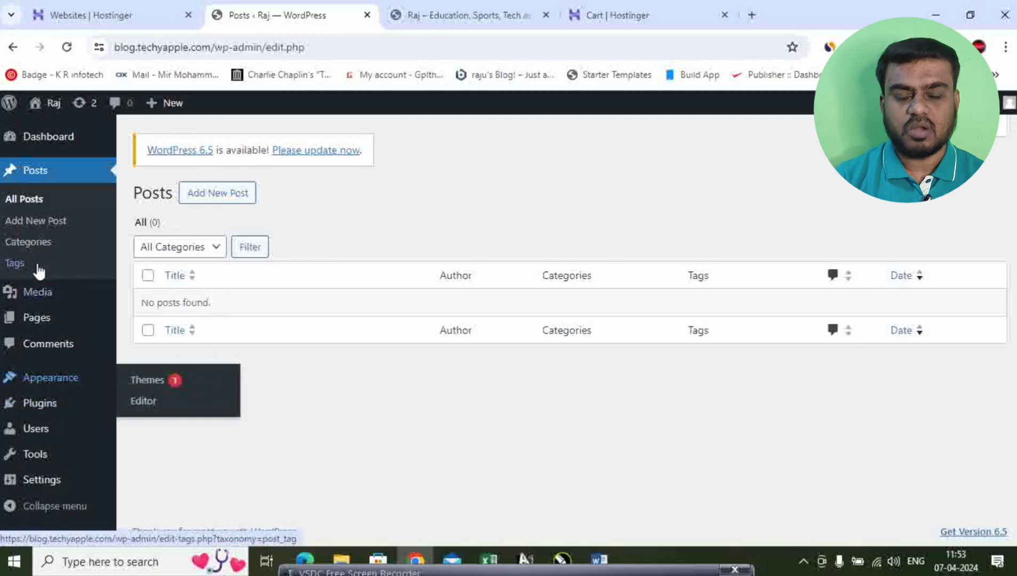
mouse_move(48, 385)
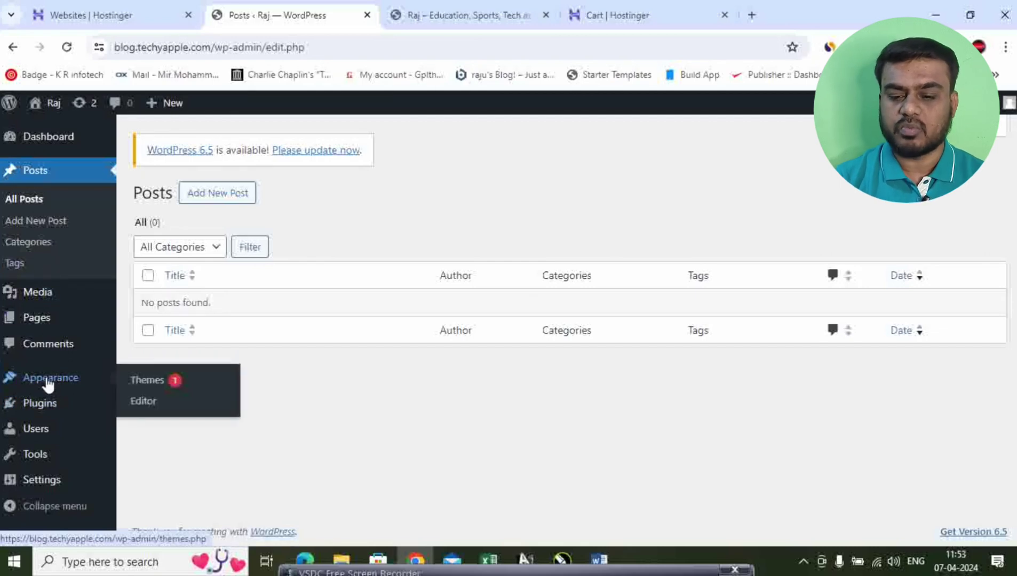
click(137, 381)
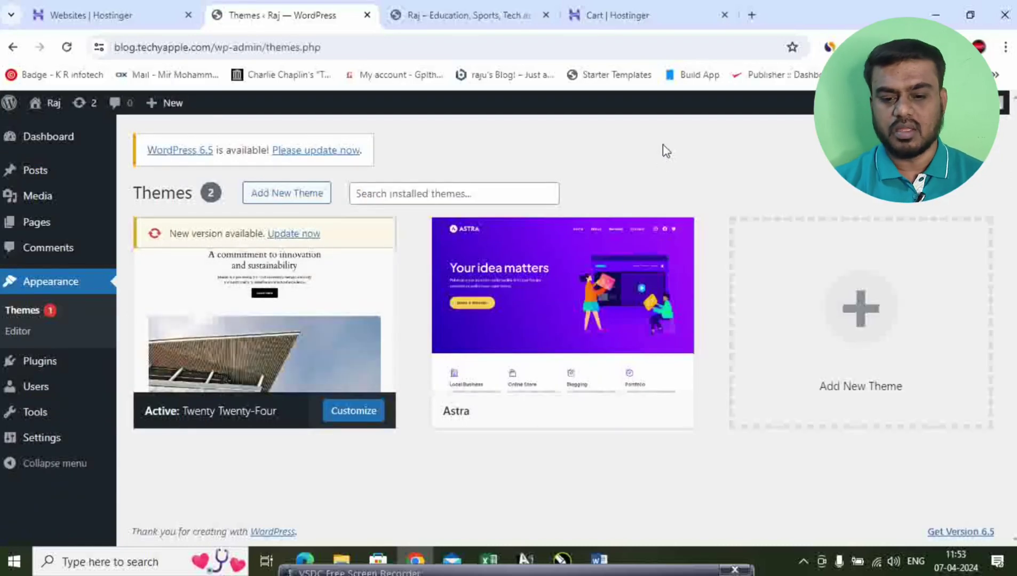
click(288, 195)
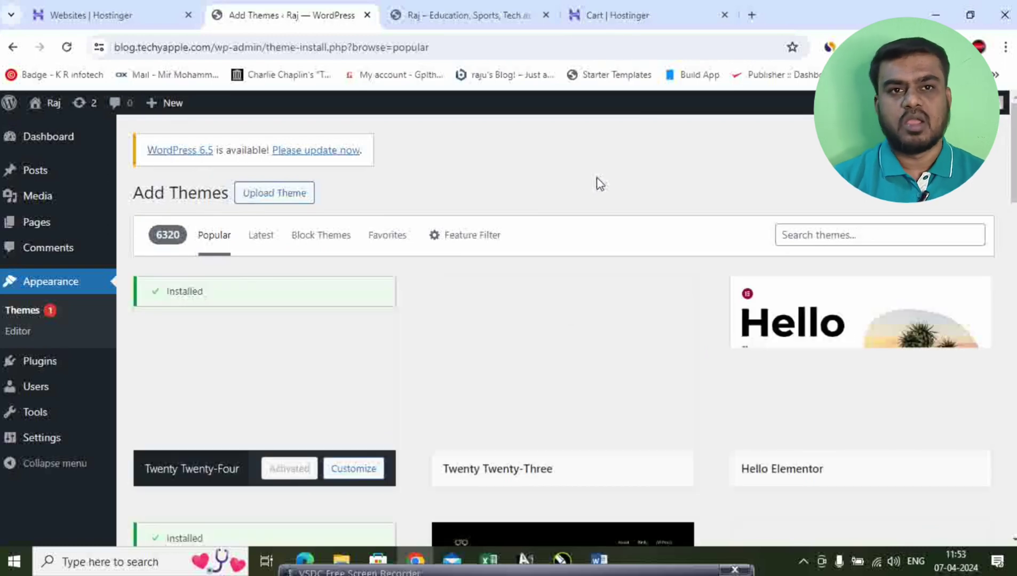
scroll(597, 184, down, 4)
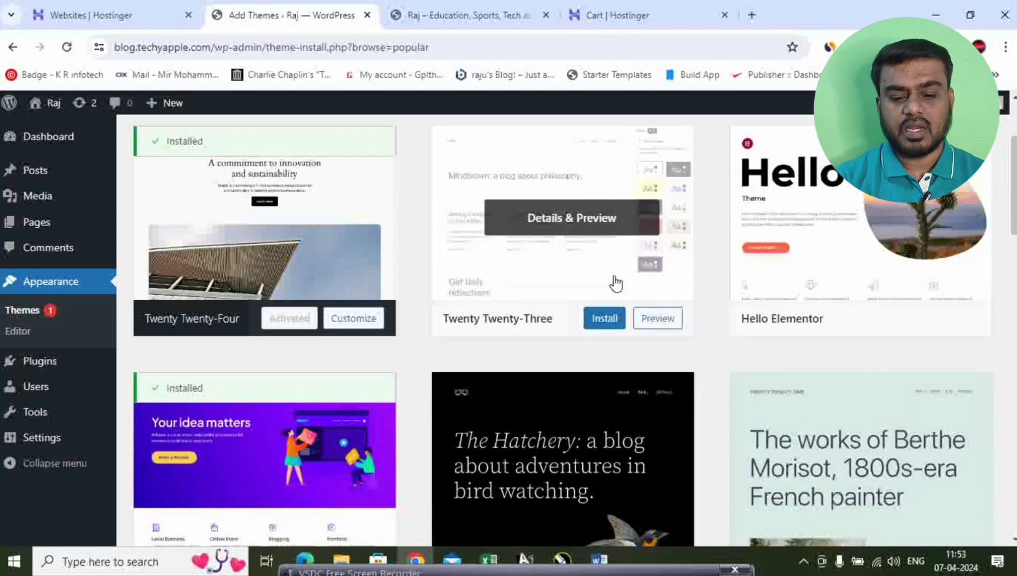
scroll(754, 327, down, 1)
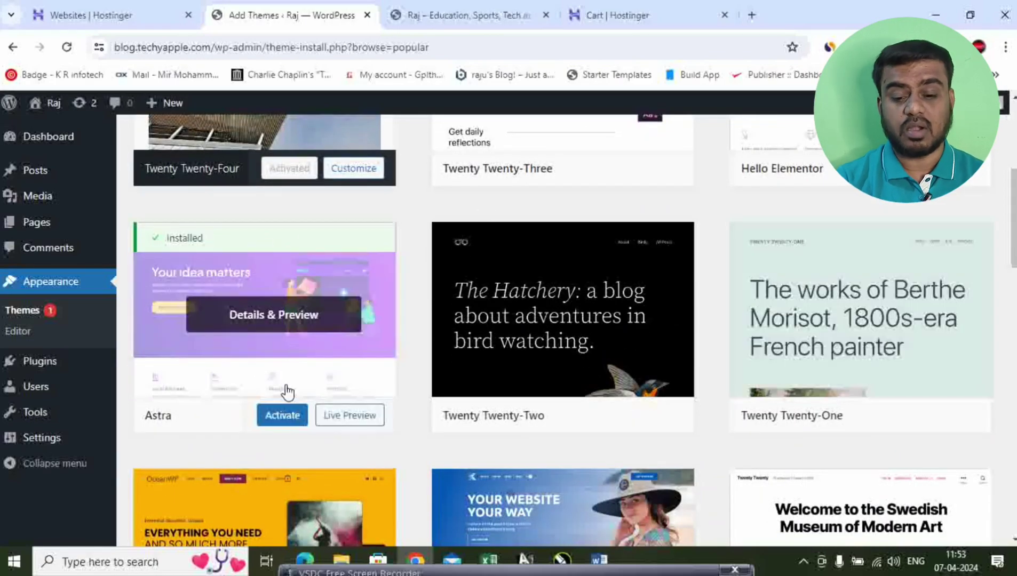
click(286, 418)
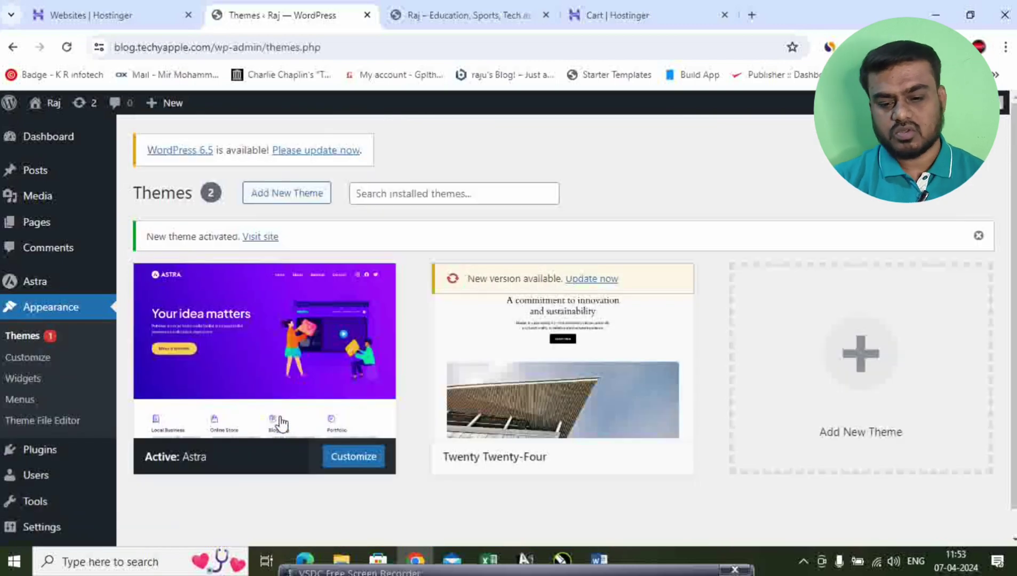
scroll(280, 423, down, 1)
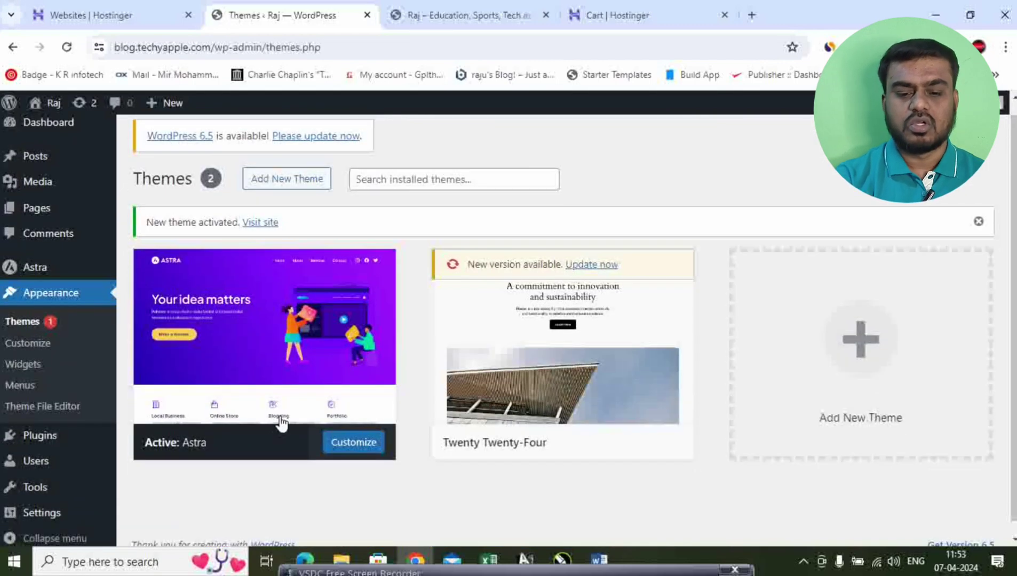
scroll(294, 399, up, 1)
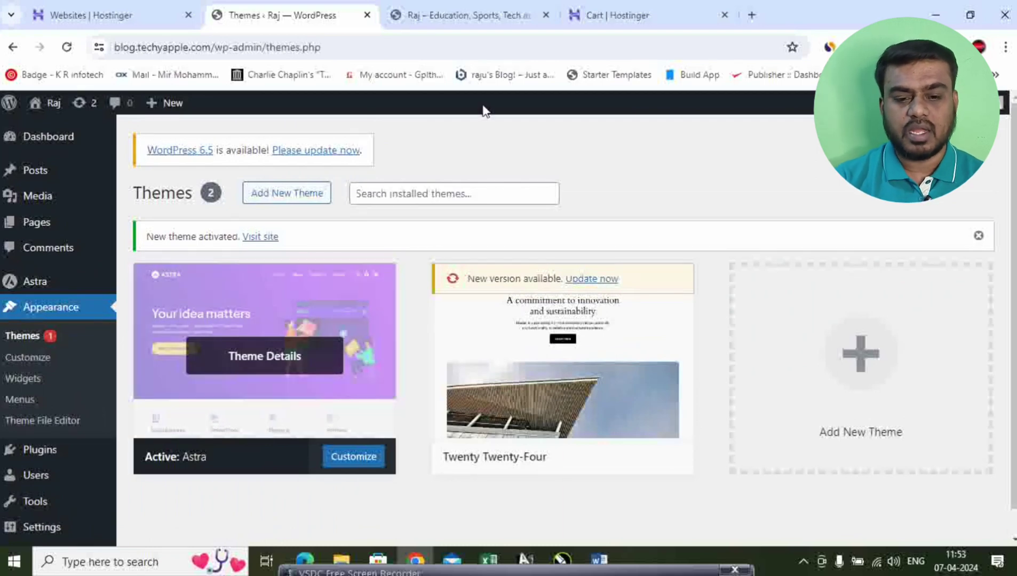
click(459, 15)
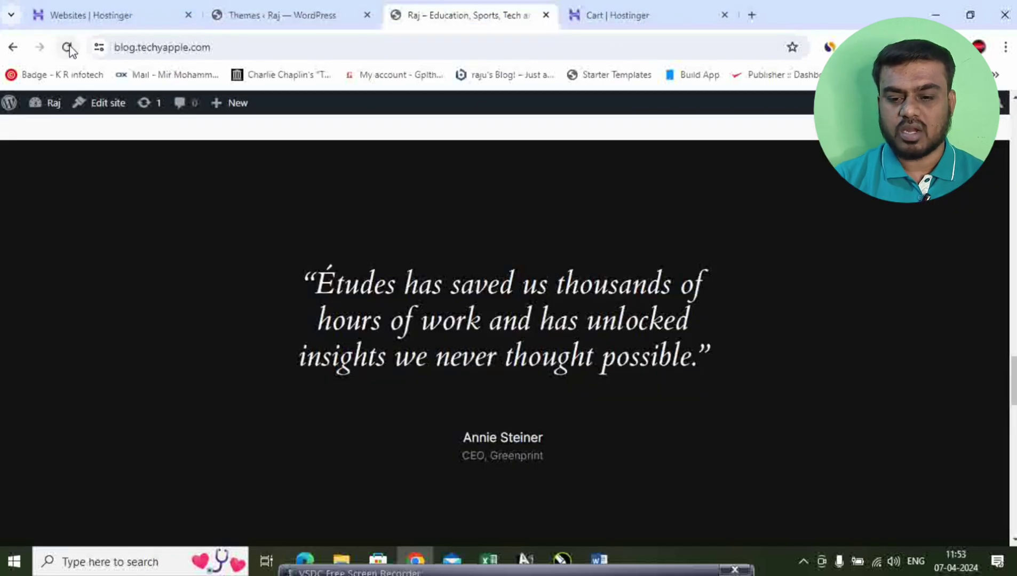
click(67, 47)
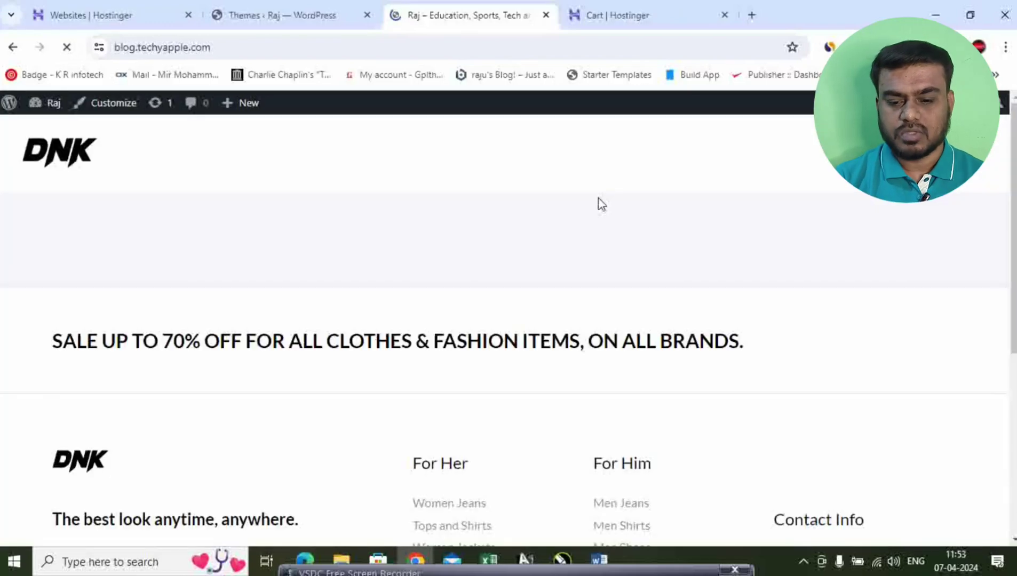
scroll(525, 315, up, 6)
scroll(523, 315, down, 6)
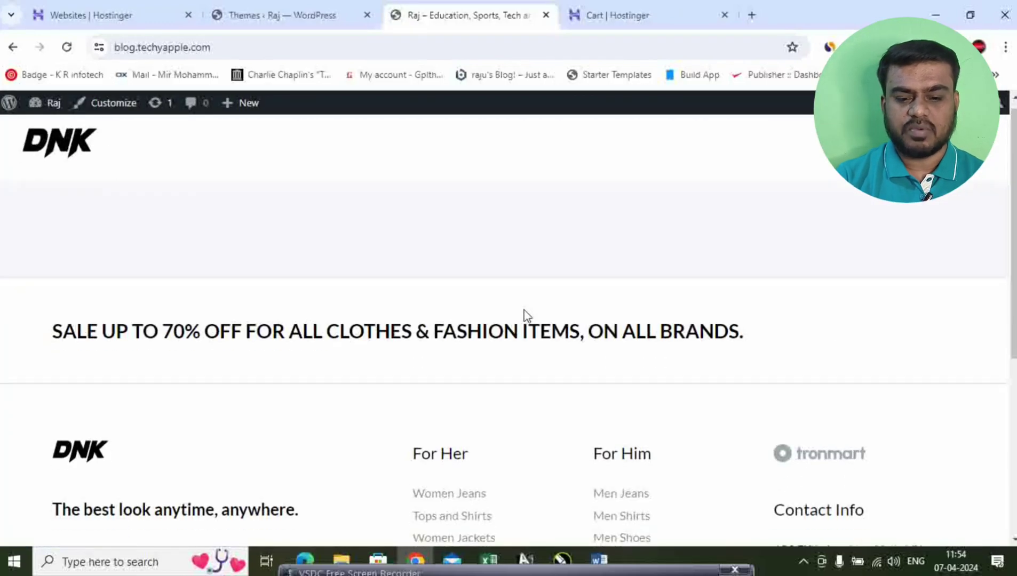
scroll(524, 315, up, 6)
scroll(529, 313, down, 6)
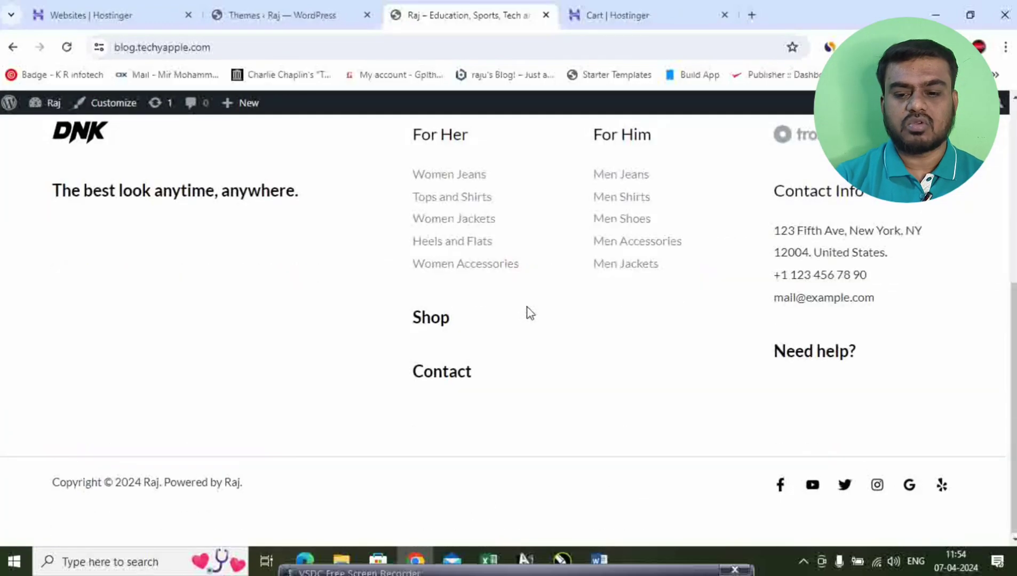
scroll(529, 313, up, 6)
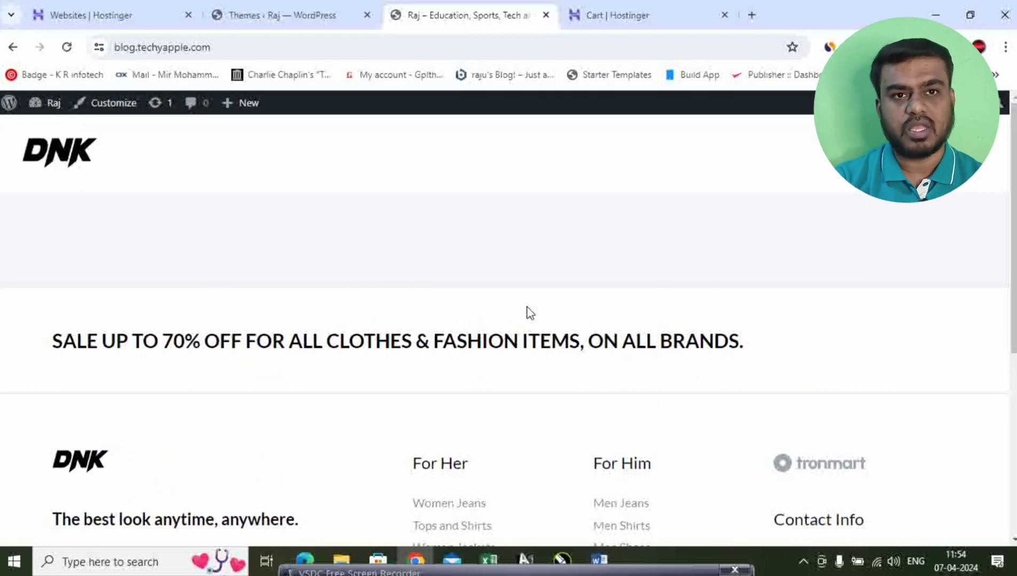
scroll(481, 336, down, 5)
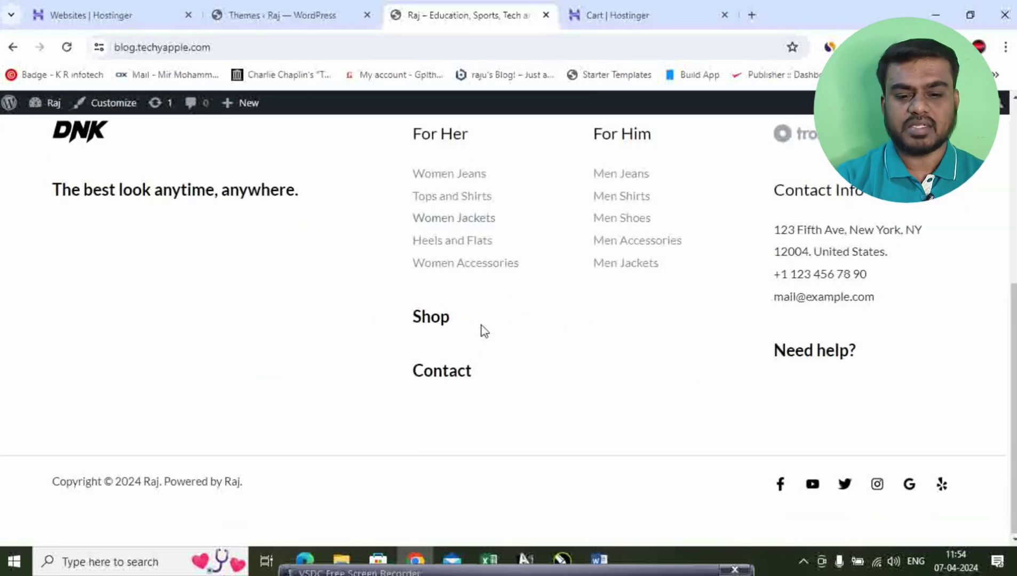
scroll(481, 320, up, 5)
click(275, 16)
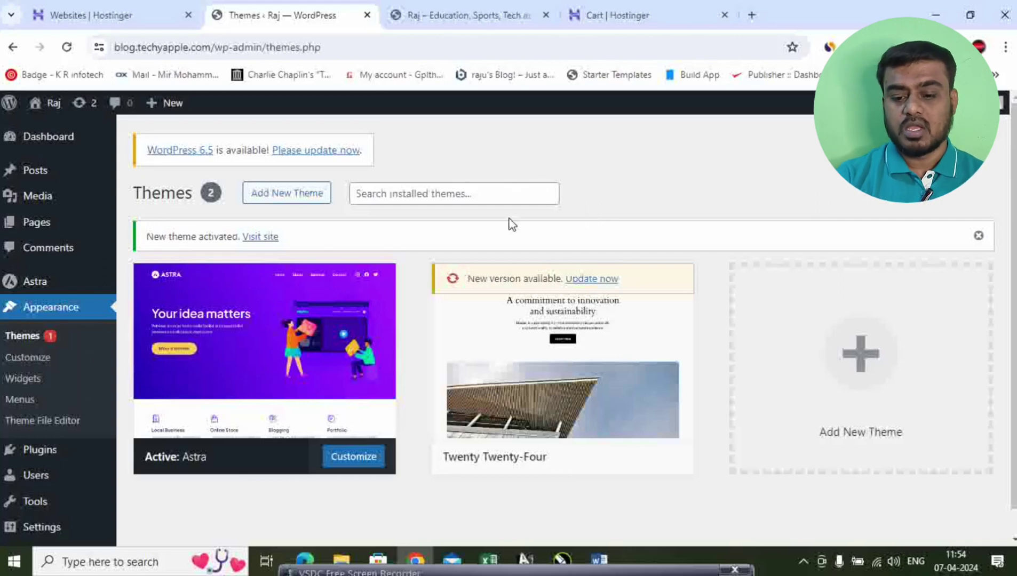
- Search the plugin directory for 'starter', then install and activate Starter Templates
mouse_move(44, 452)
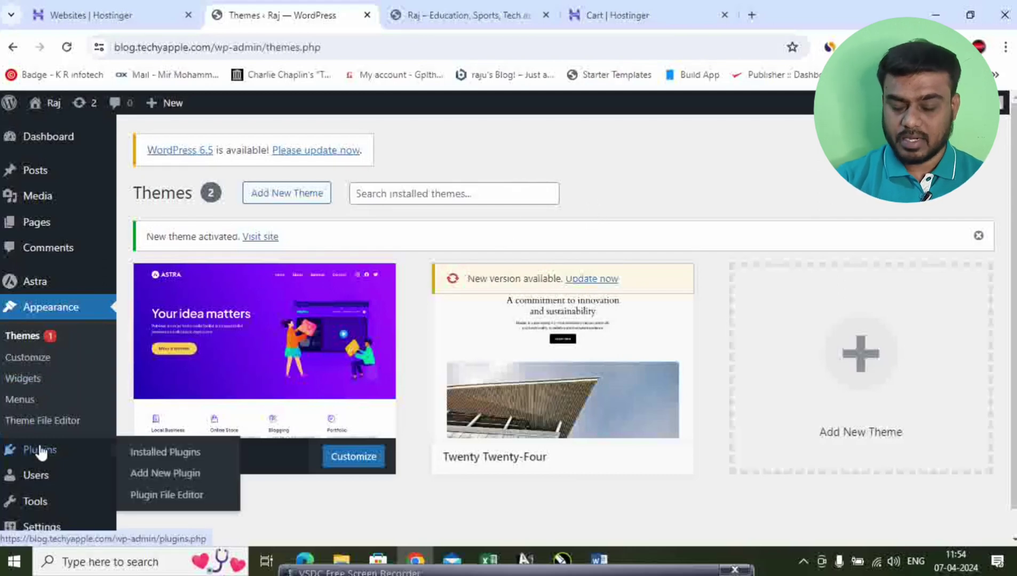
click(150, 487)
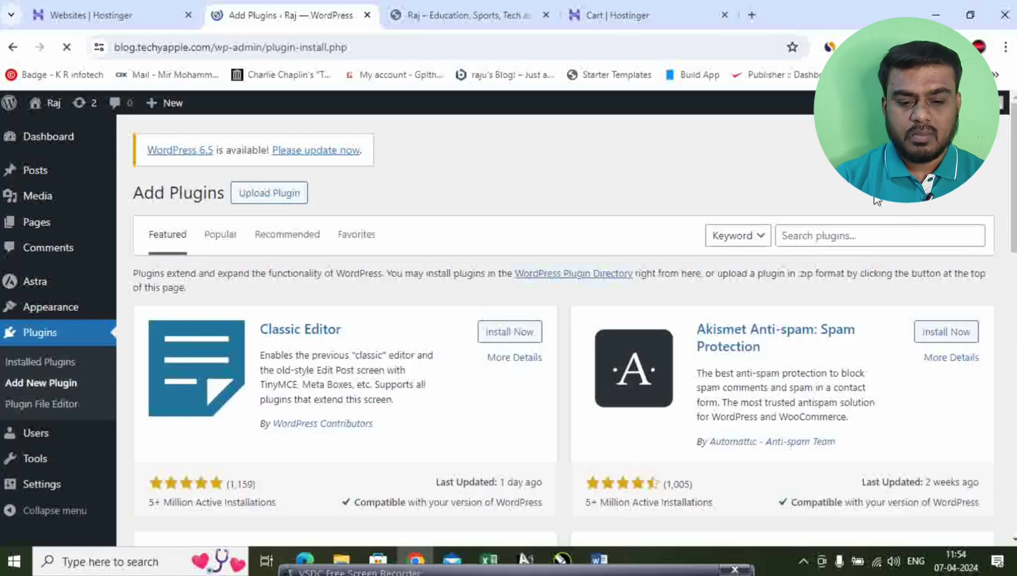
click(831, 234)
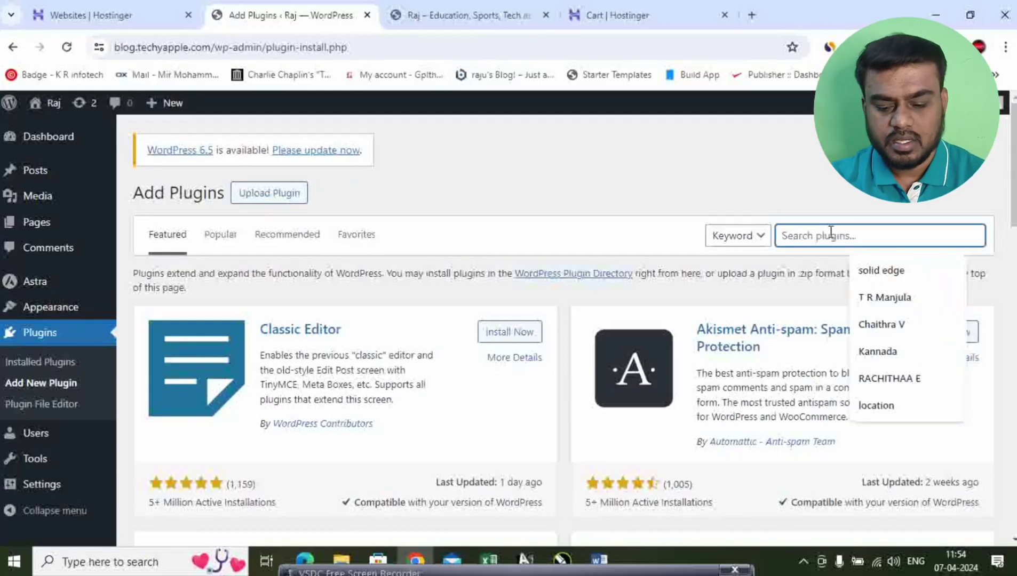
text(star)
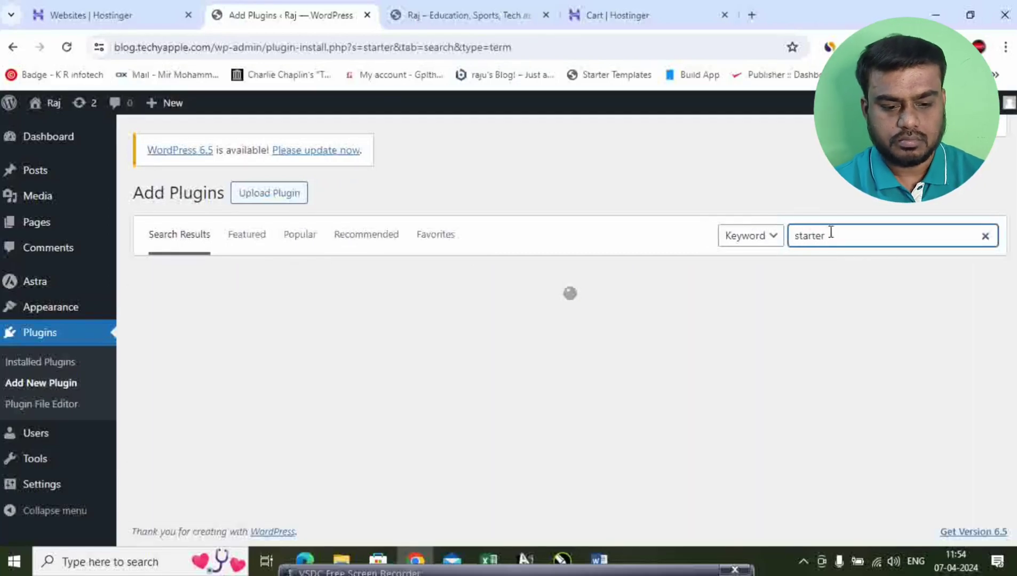
text(ter)
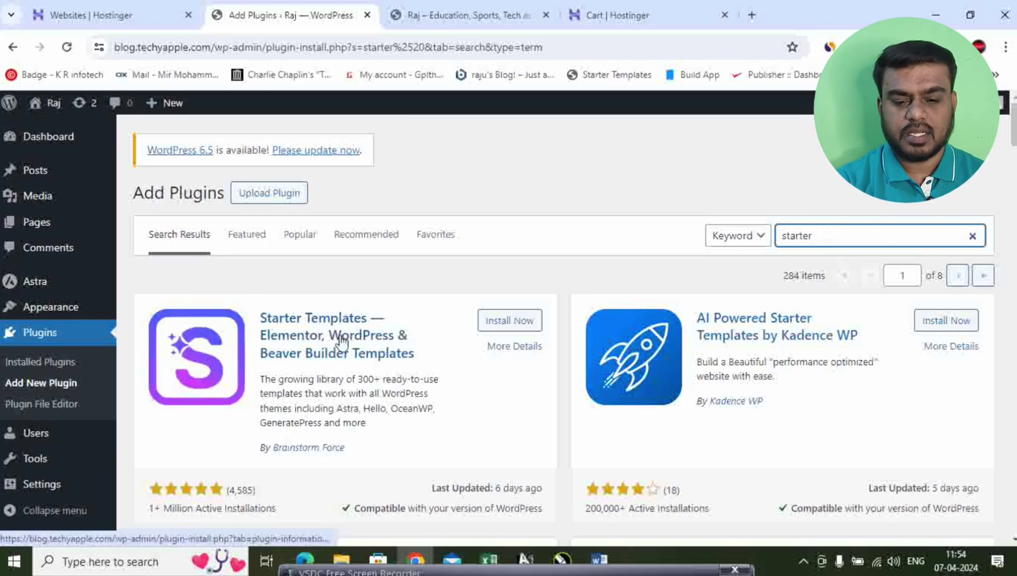
click(520, 320)
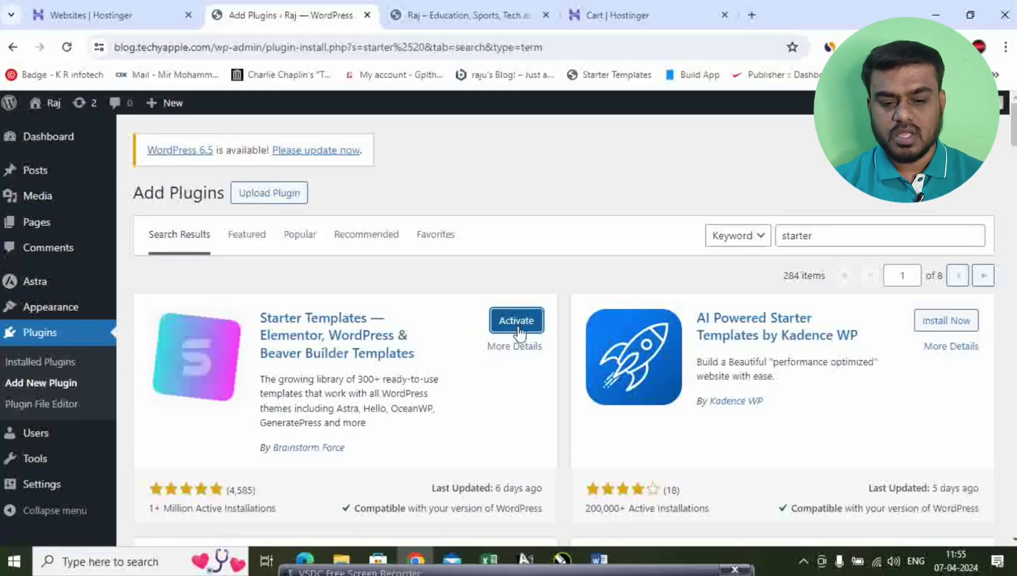
click(517, 323)
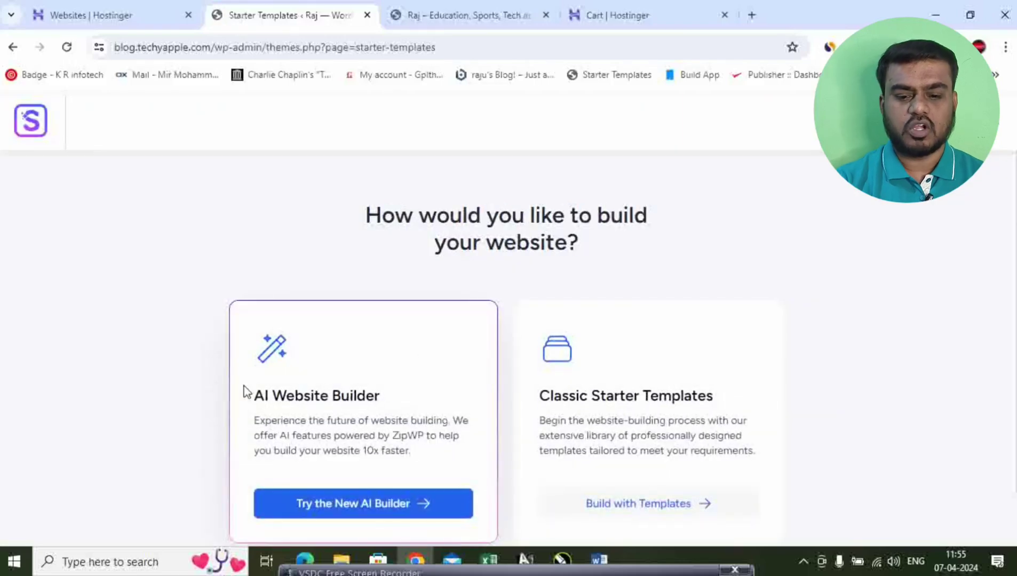
- Choose Build with Templates, filter to Agency, and select the Digital Agency template
scroll(414, 333, down, 2)
scroll(414, 332, down, 1)
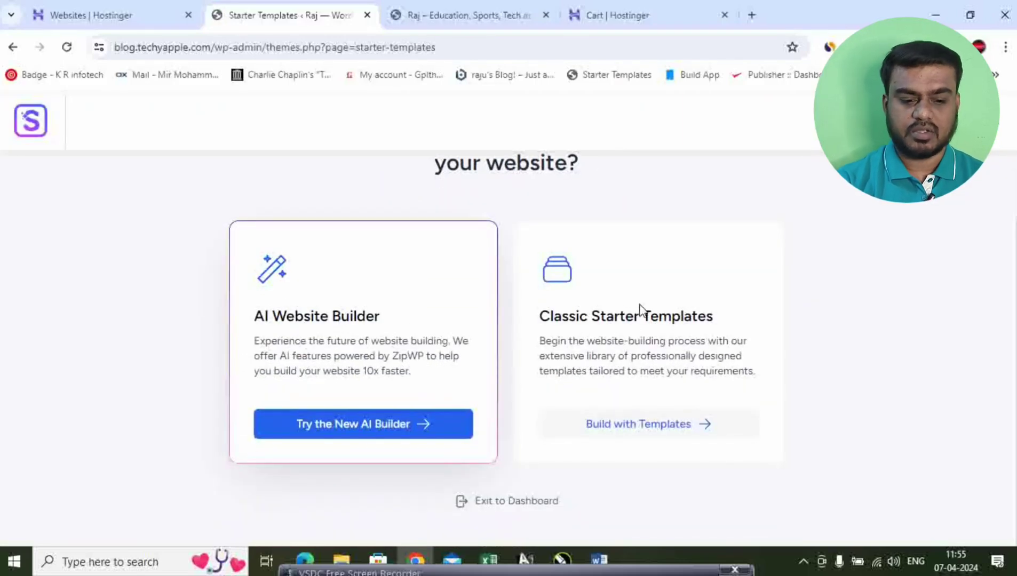
click(642, 427)
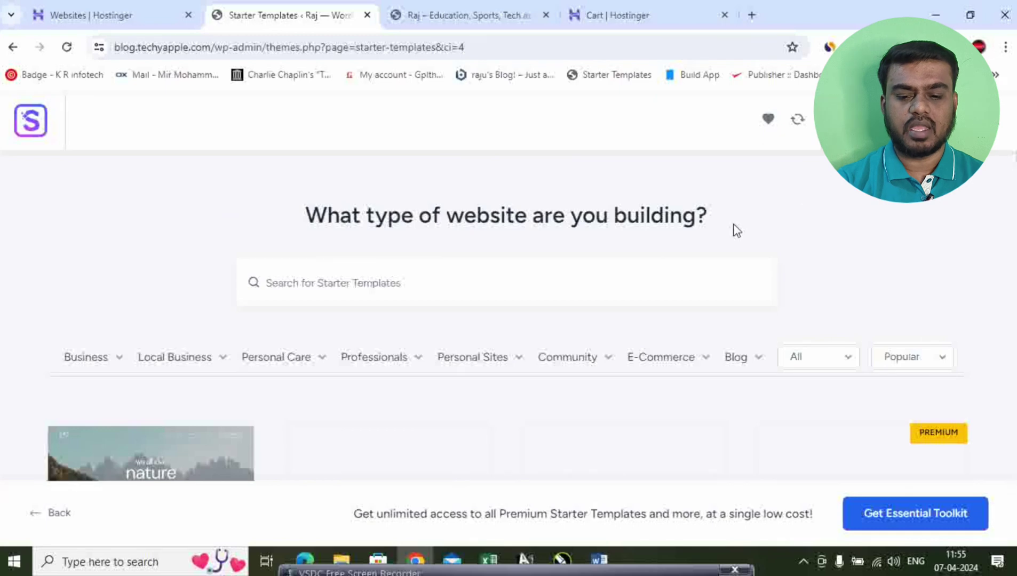
scroll(735, 229, down, 5)
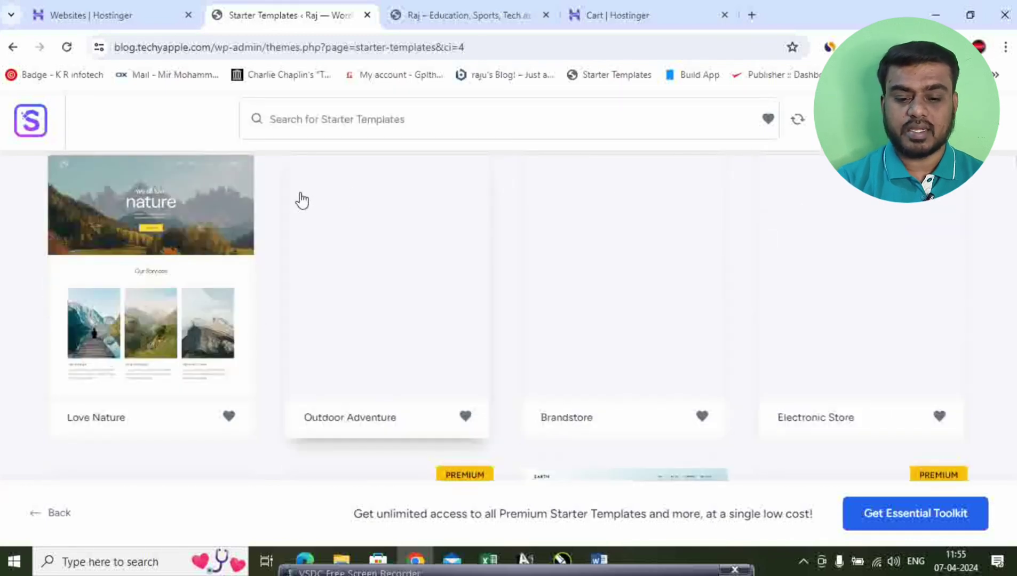
scroll(555, 377, up, 3)
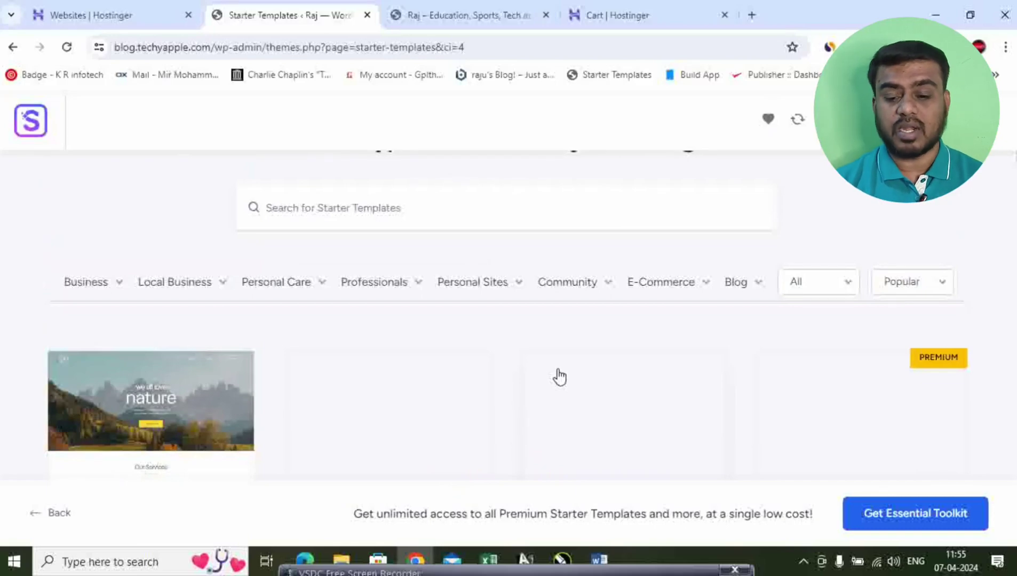
mouse_move(109, 294)
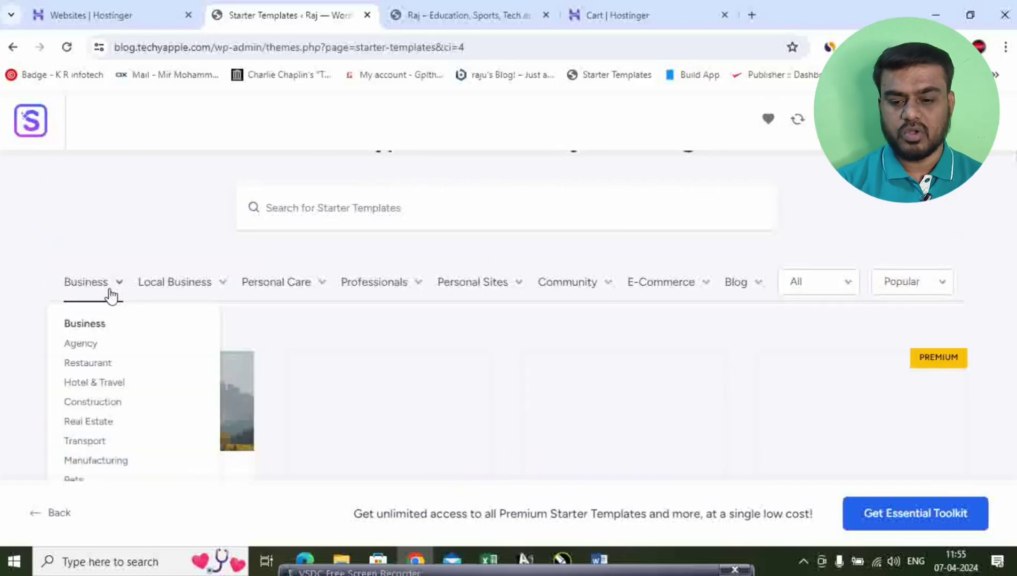
click(80, 346)
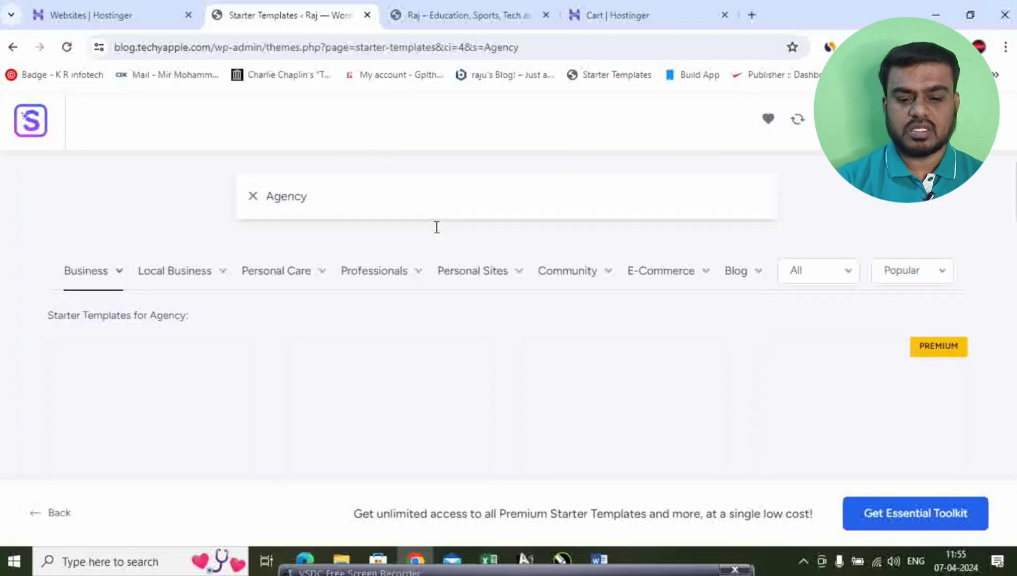
scroll(506, 195, down, 4)
scroll(517, 340, up, 2)
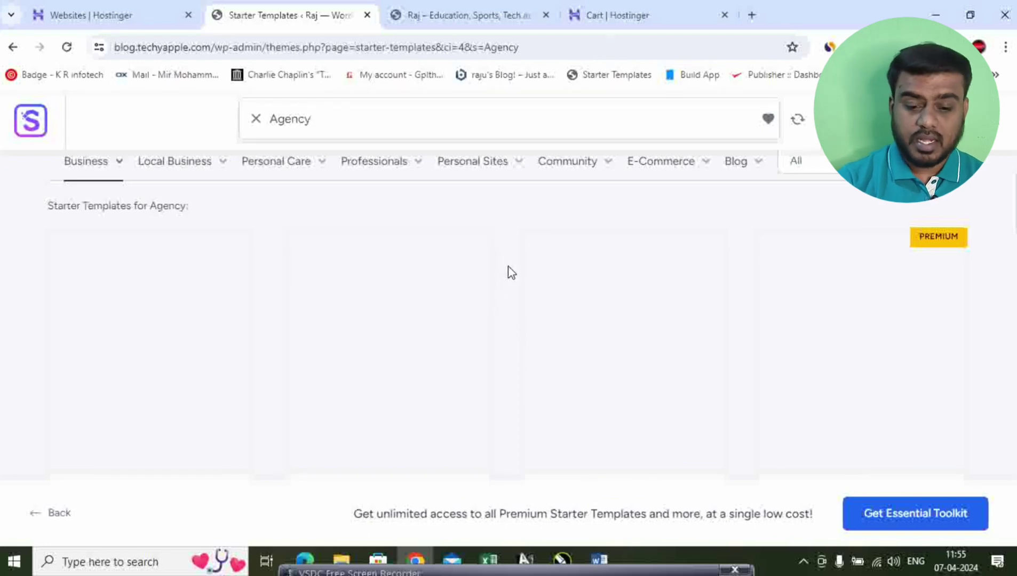
scroll(511, 273, down, 2)
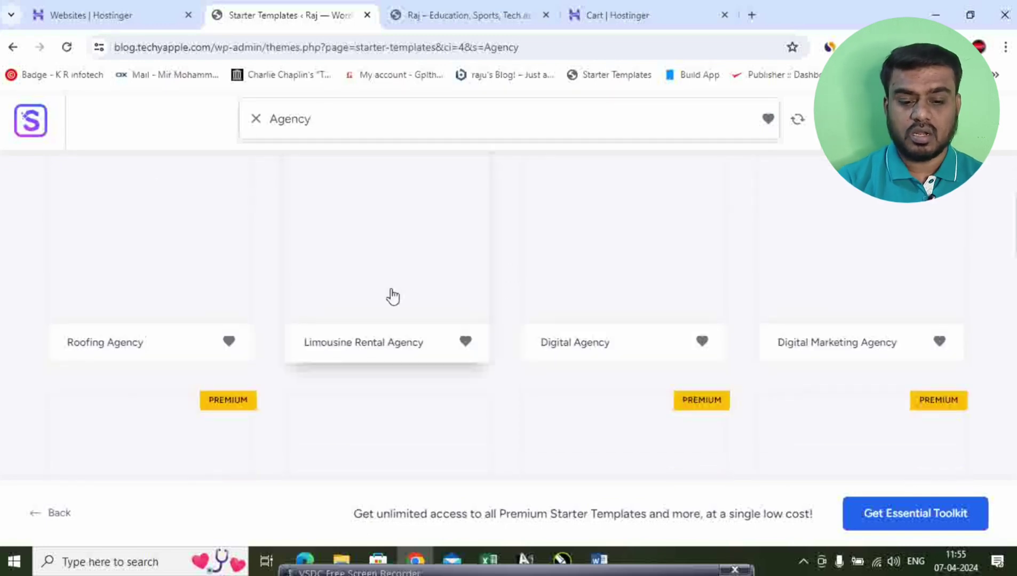
click(620, 305)
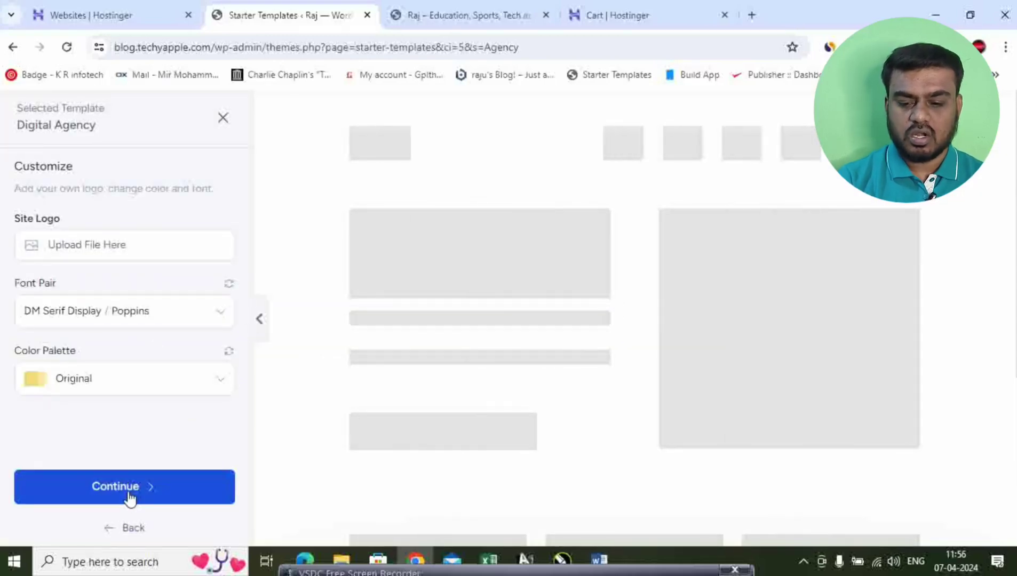
- Keep the default logo, fonts and palette, and build the Digital Agency site
click(129, 490)
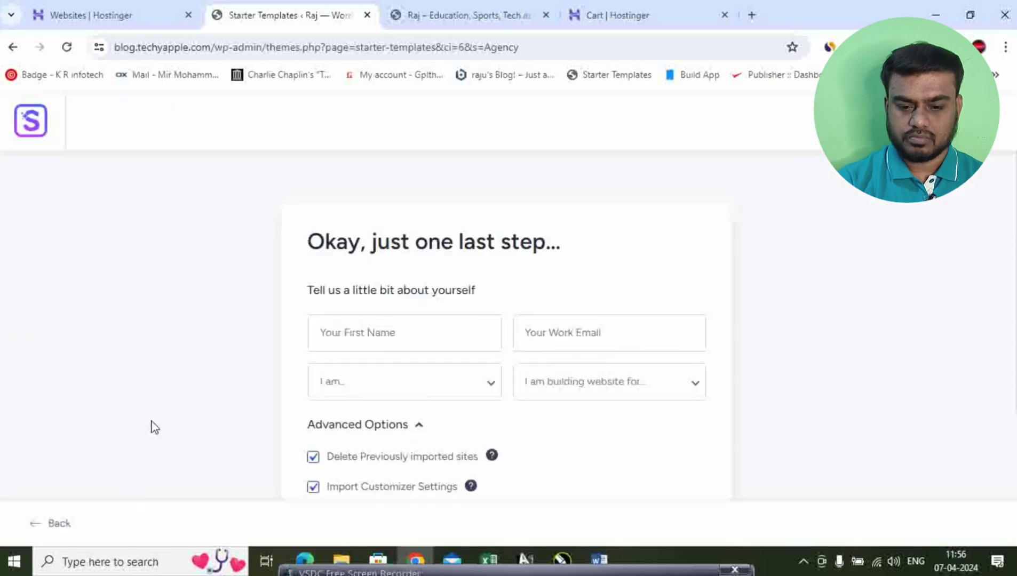
scroll(415, 381, down, 4)
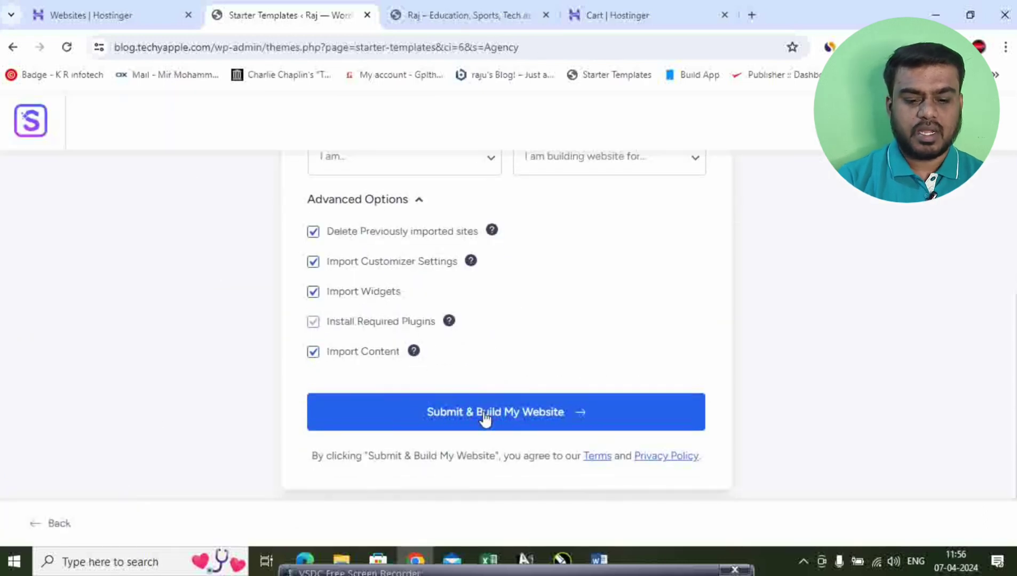
click(536, 418)
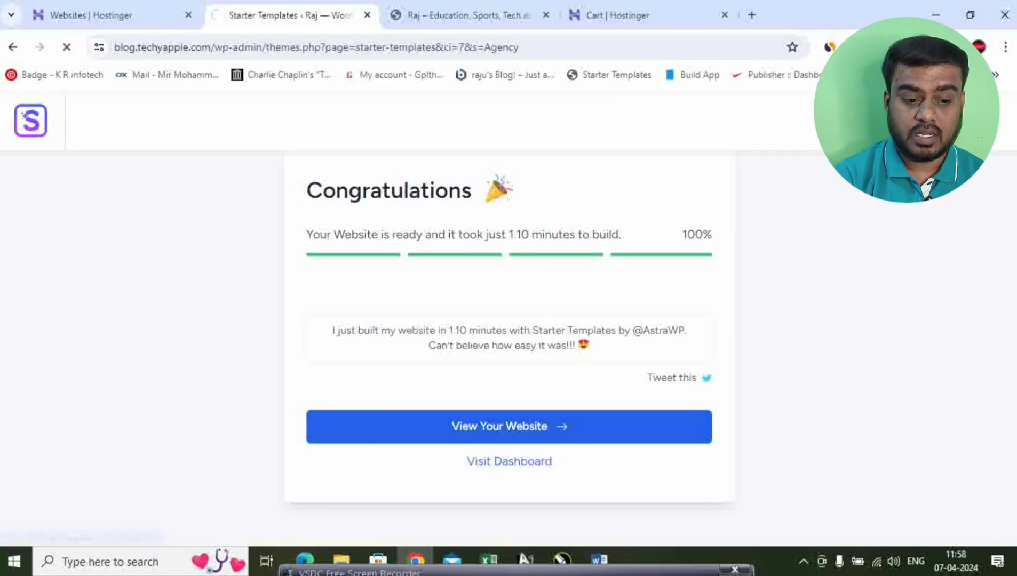
click(517, 7)
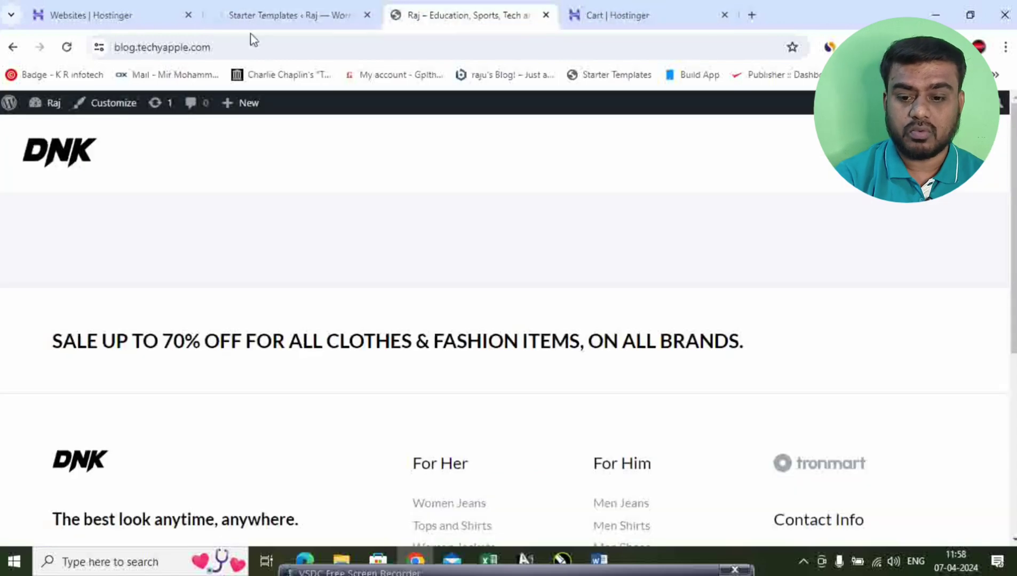
- Reload the live site and review the new 'Digital Agency That Thrives on Your Success' homepage
click(68, 51)
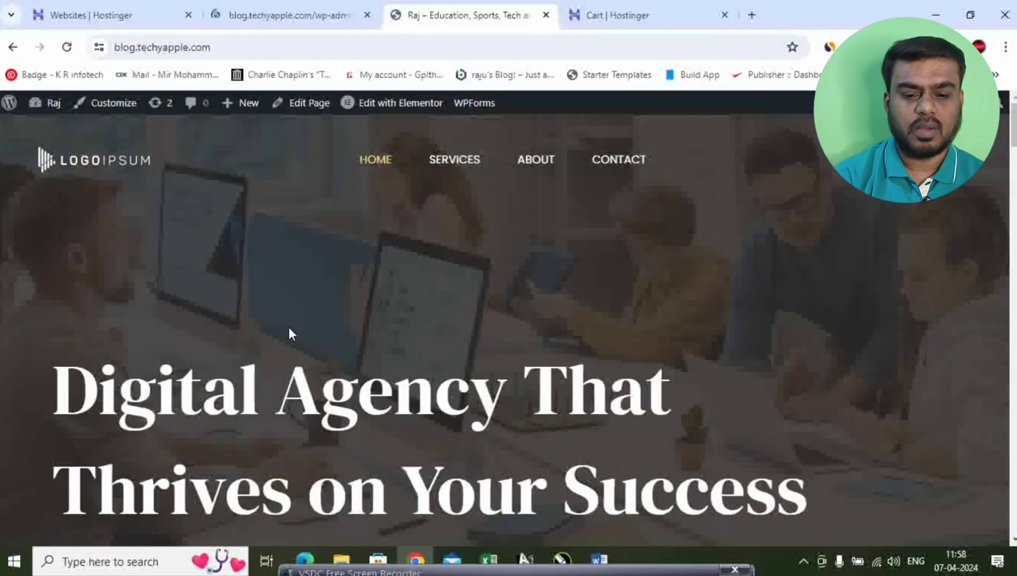
scroll(514, 363, down, 10)
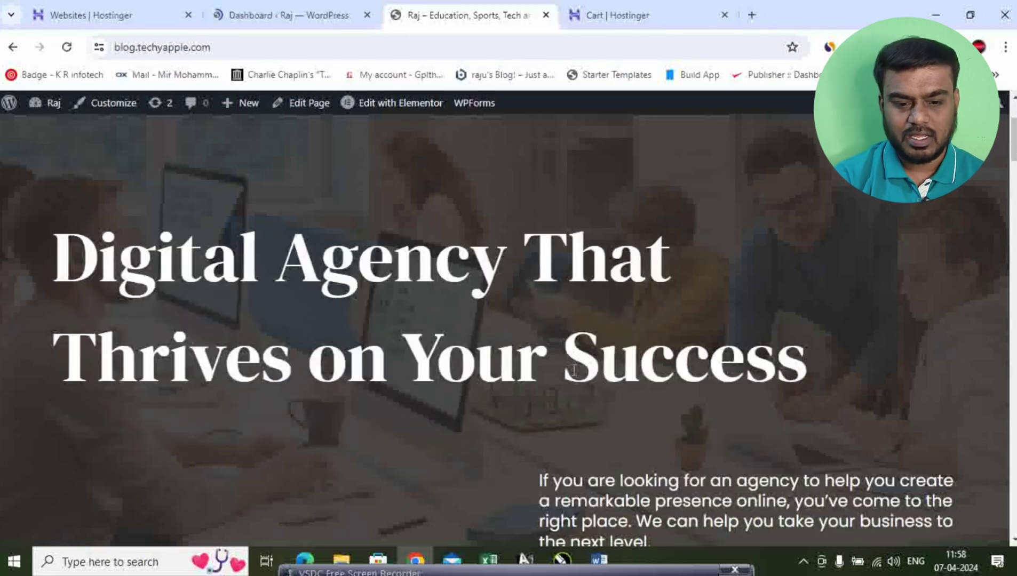
scroll(528, 343, down, 15)
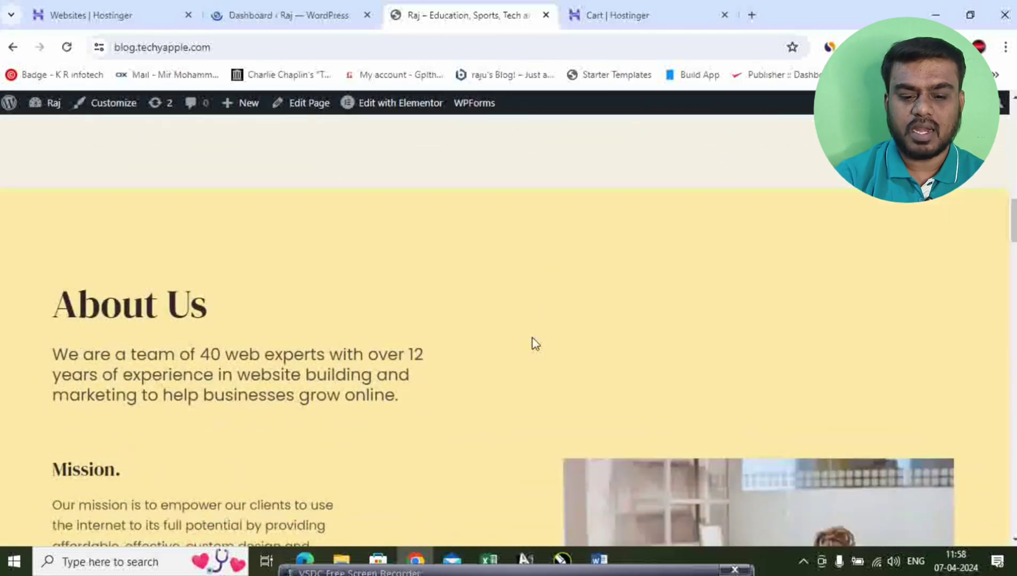
scroll(535, 344, down, 20)
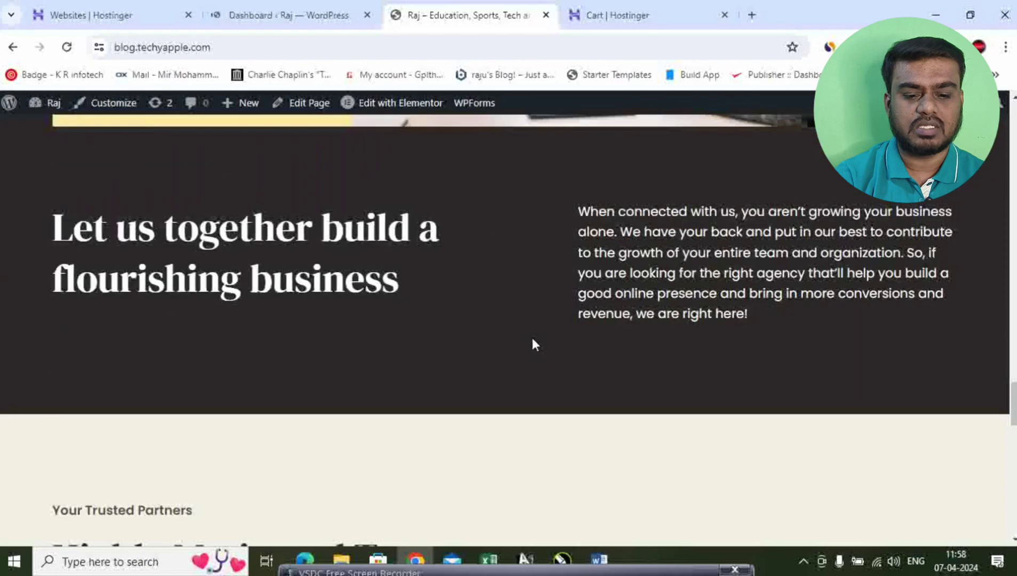
scroll(535, 344, up, 10)
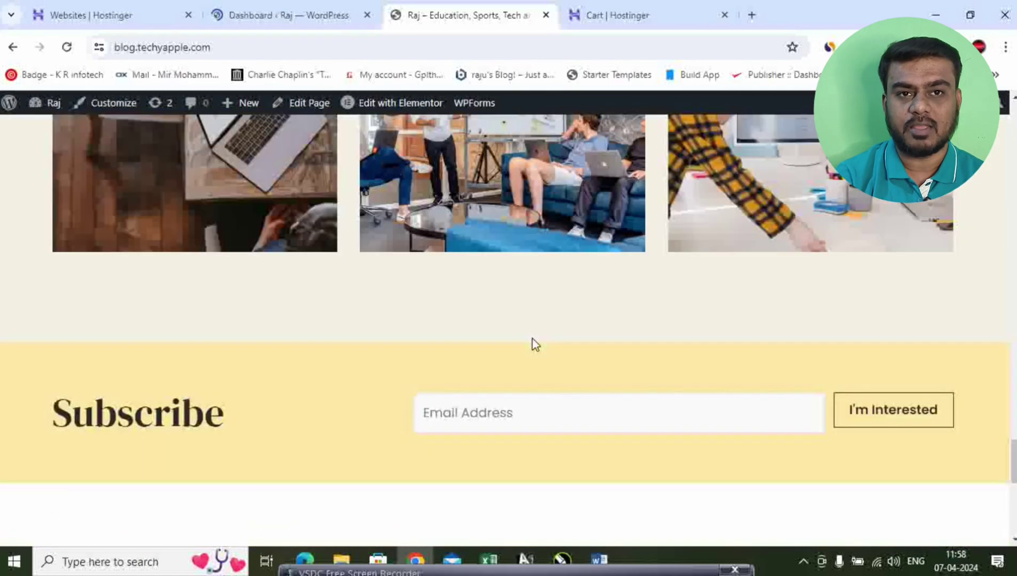
scroll(535, 344, down, 10)
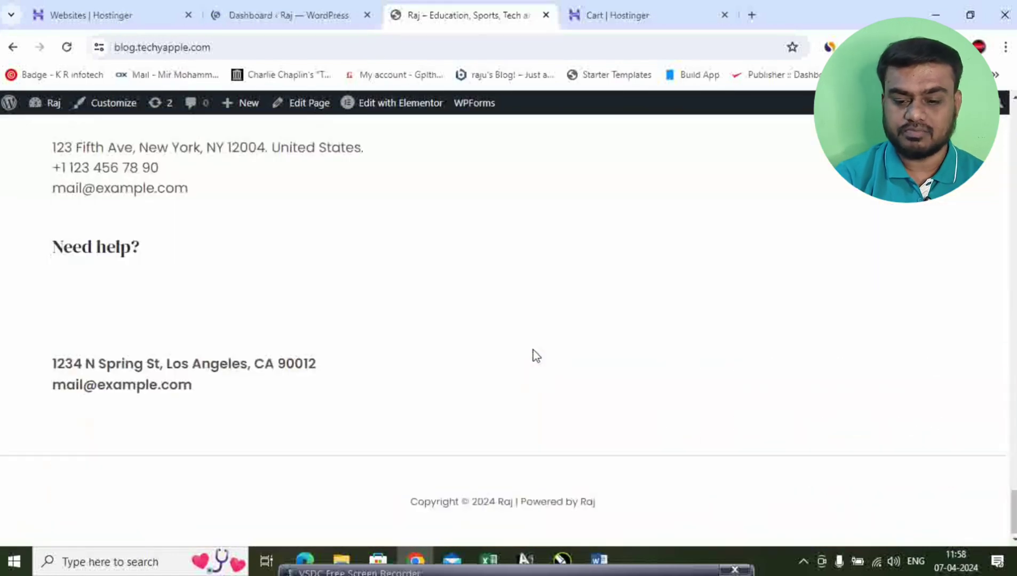
scroll(536, 356, up, 20)
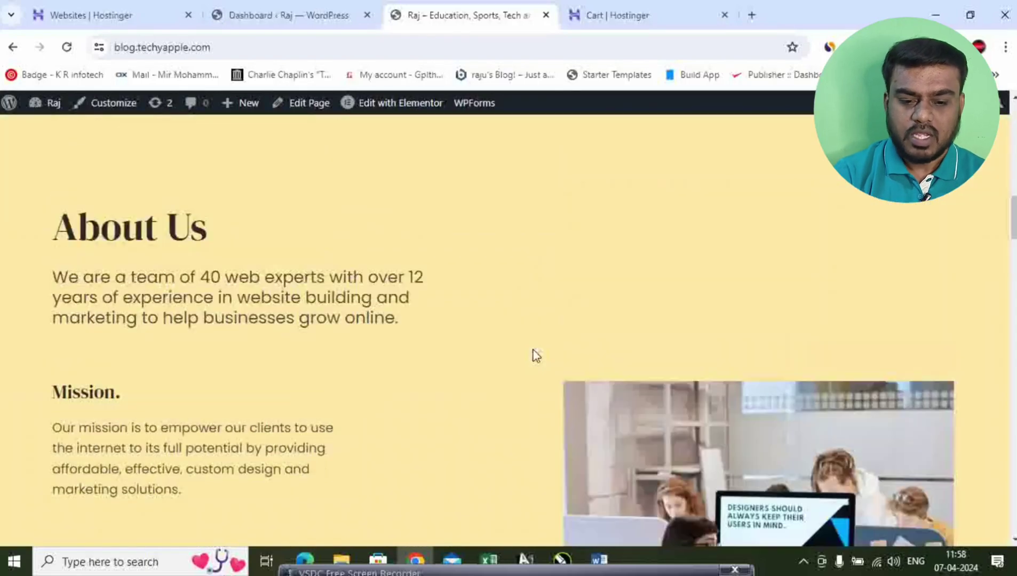
scroll(536, 356, up, 10)
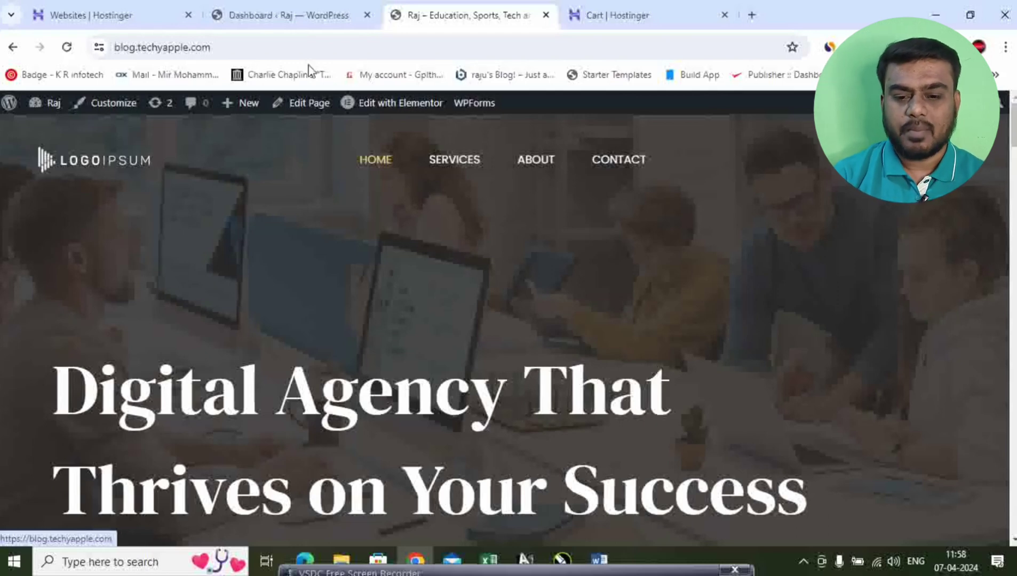
click(307, 15)
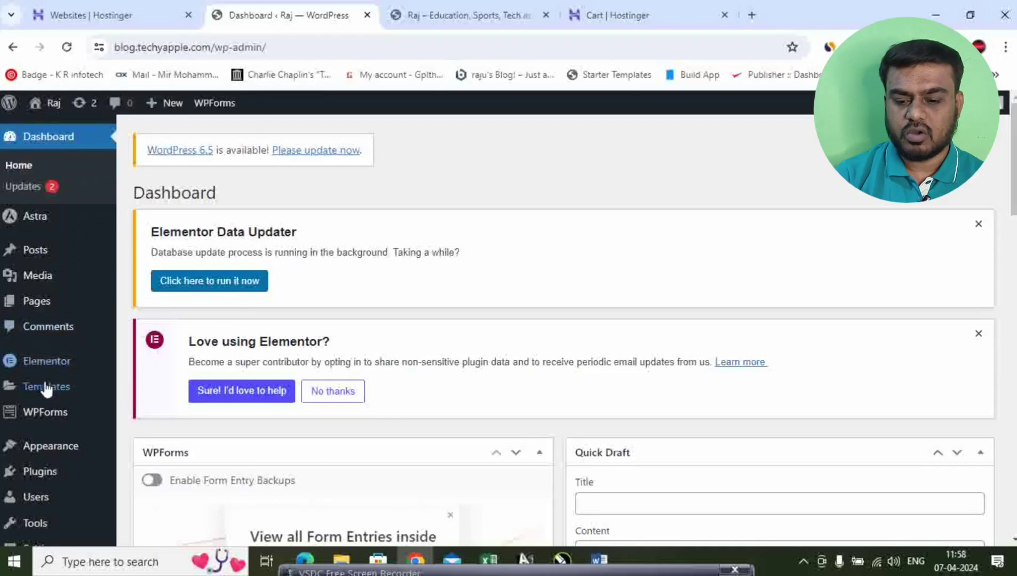
- Review the installed plugins list, then go to Add New Plugin
mouse_move(44, 471)
click(126, 459)
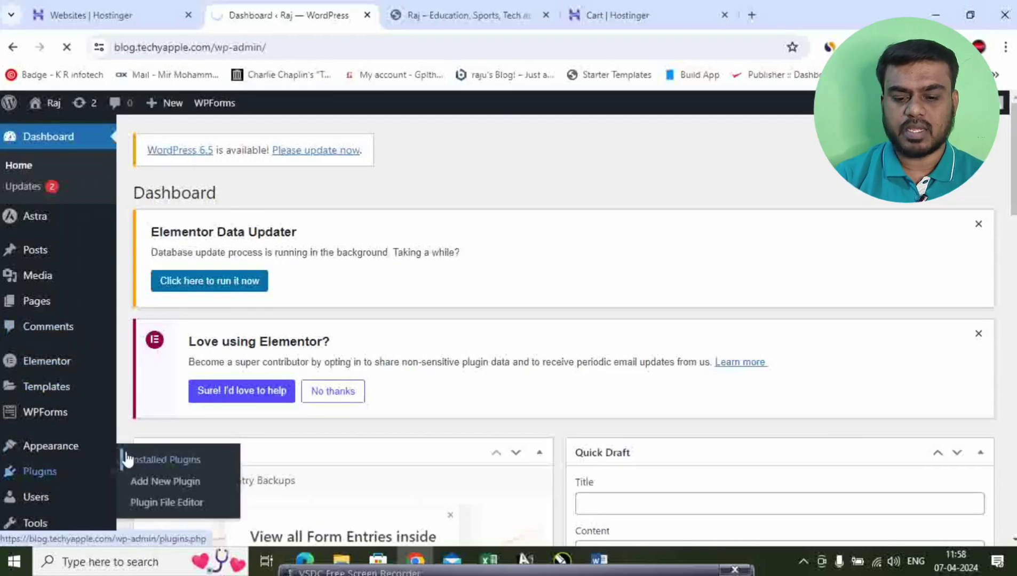
scroll(466, 293, down, 1)
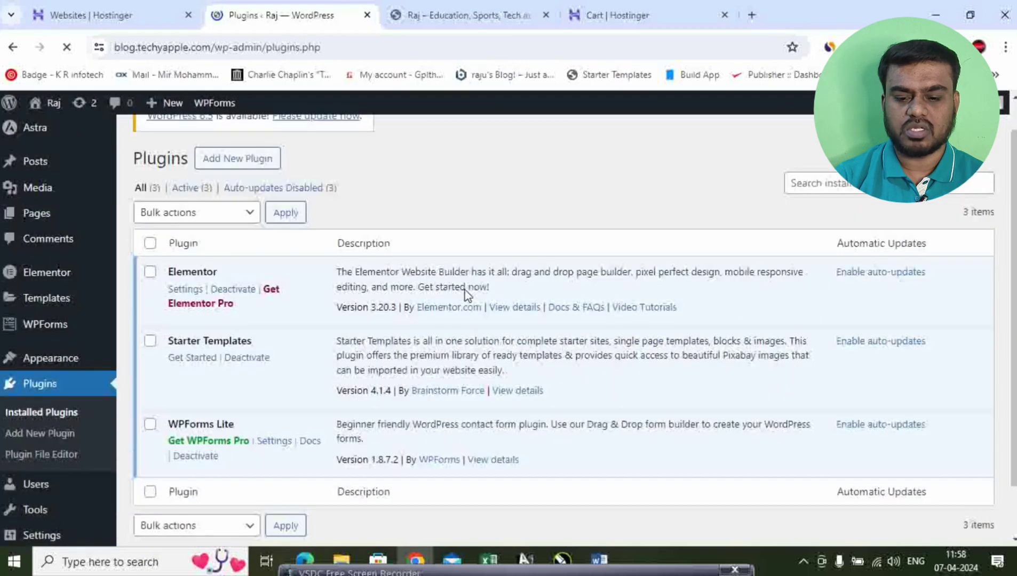
scroll(466, 293, down, 2)
scroll(314, 426, up, 2)
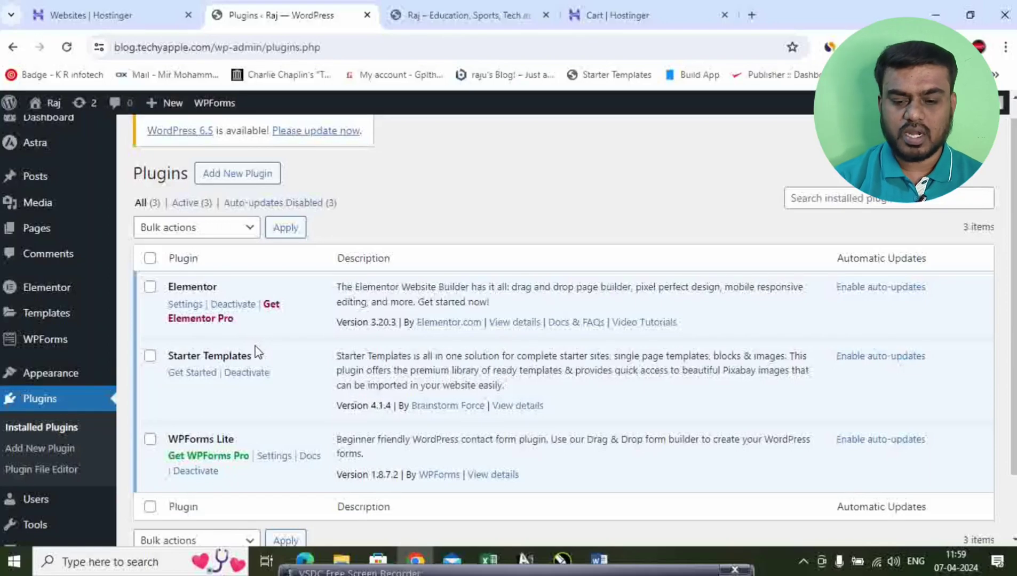
scroll(257, 352, down, 2)
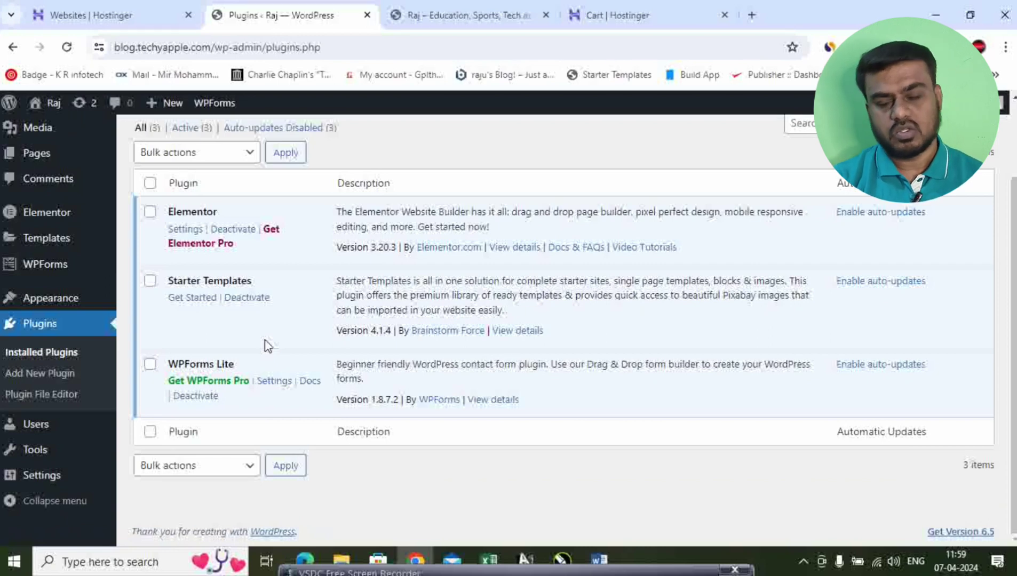
scroll(277, 340, up, 3)
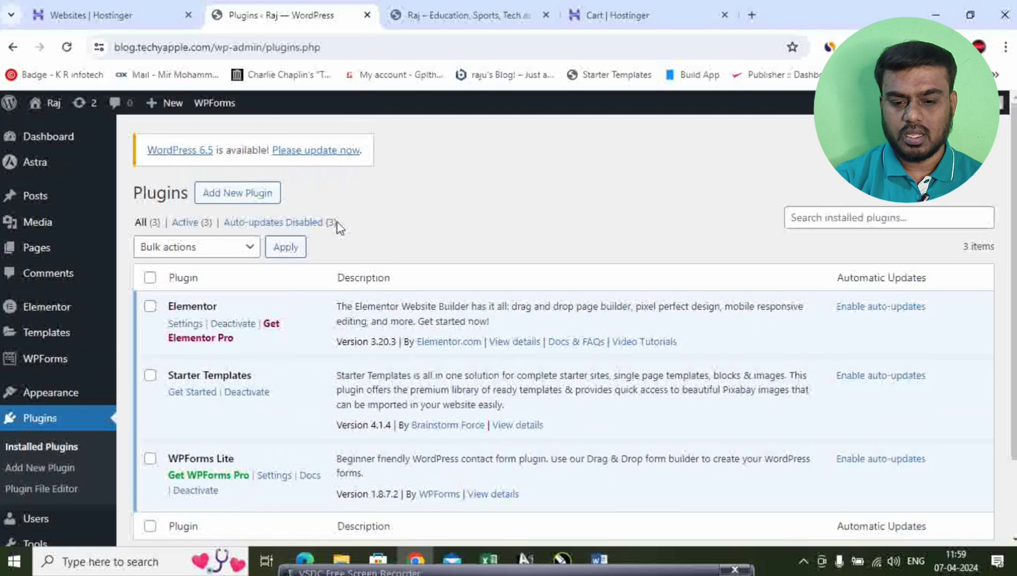
click(241, 193)
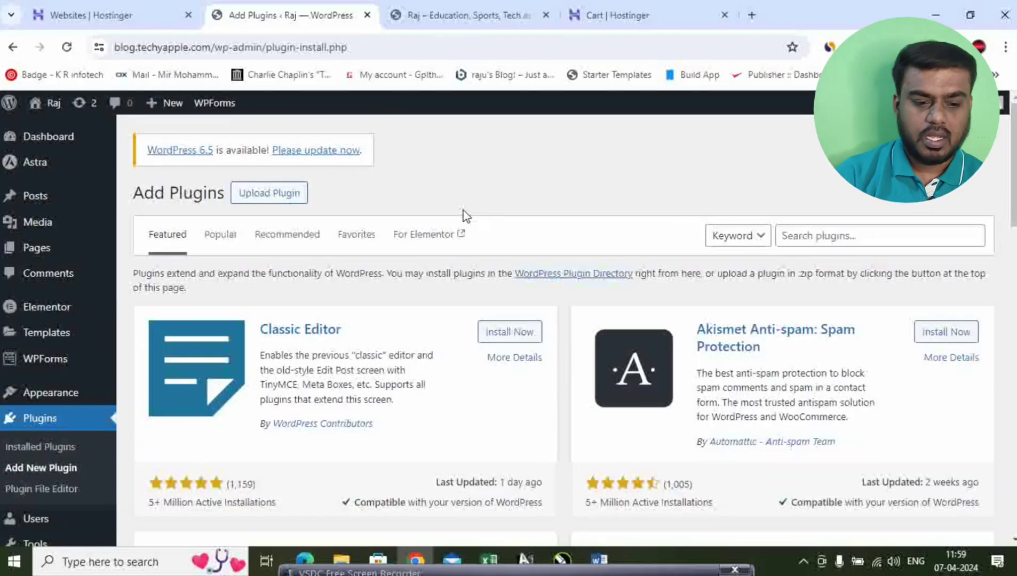
- Search for 'rank math', then install and activate the Rank Math SEO plugin
click(842, 235)
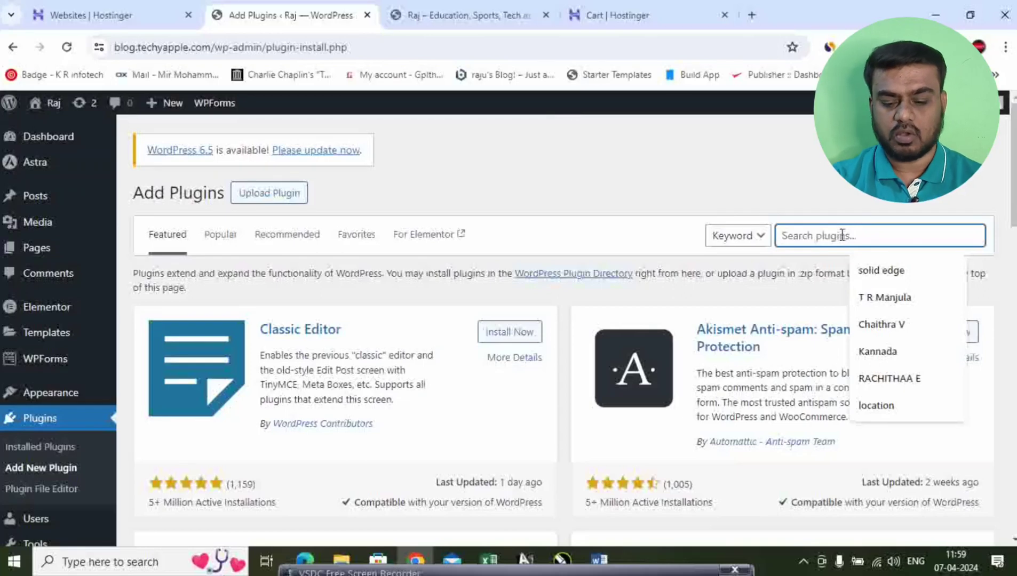
text(rank math)
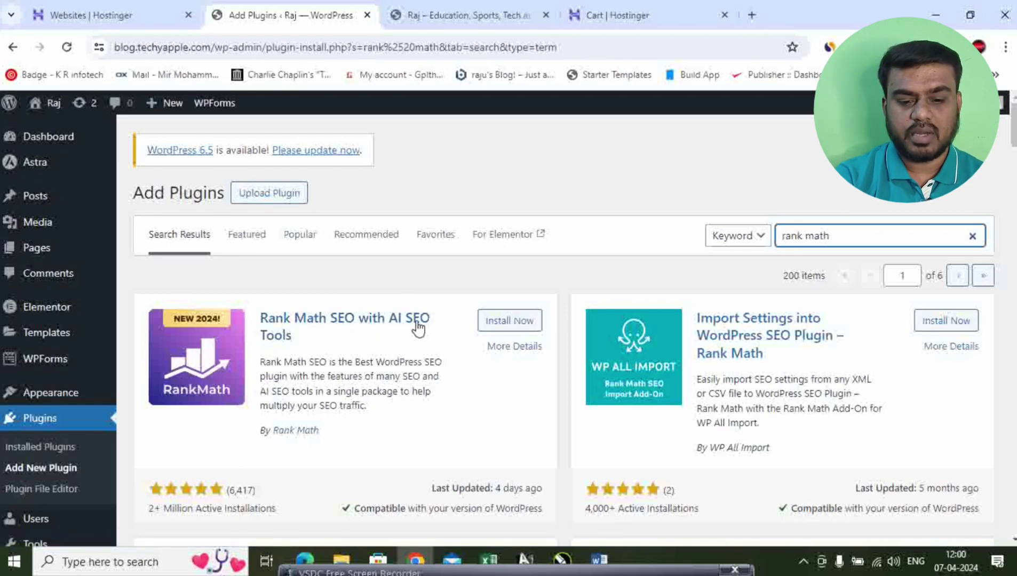
click(511, 323)
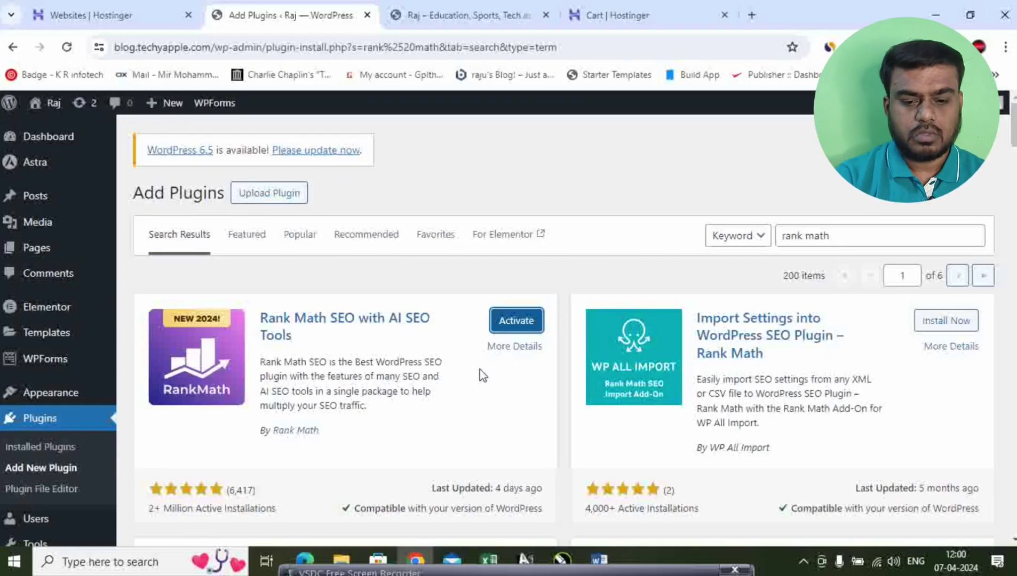
click(504, 329)
click(504, 330)
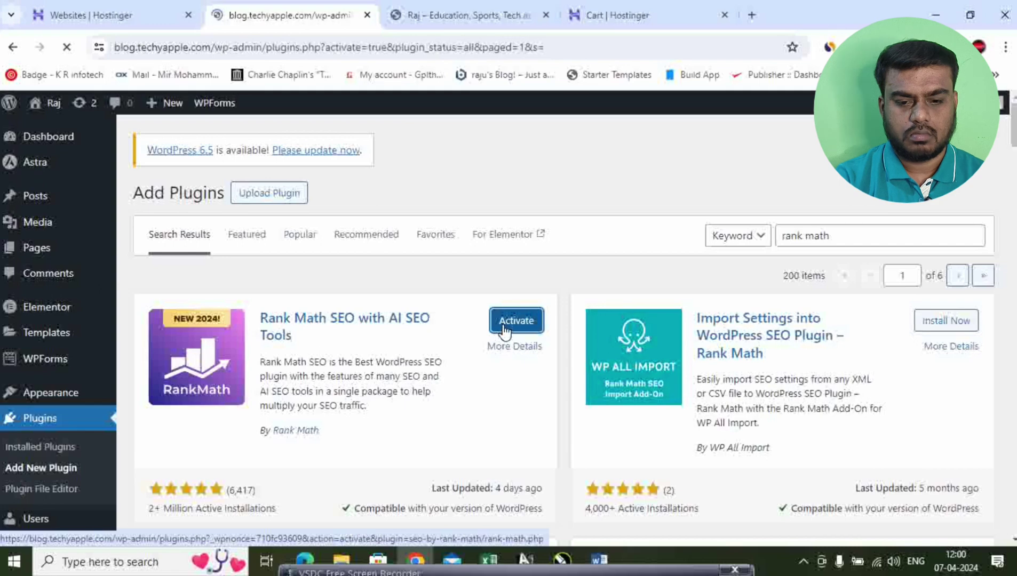
scroll(323, 378, down, 4)
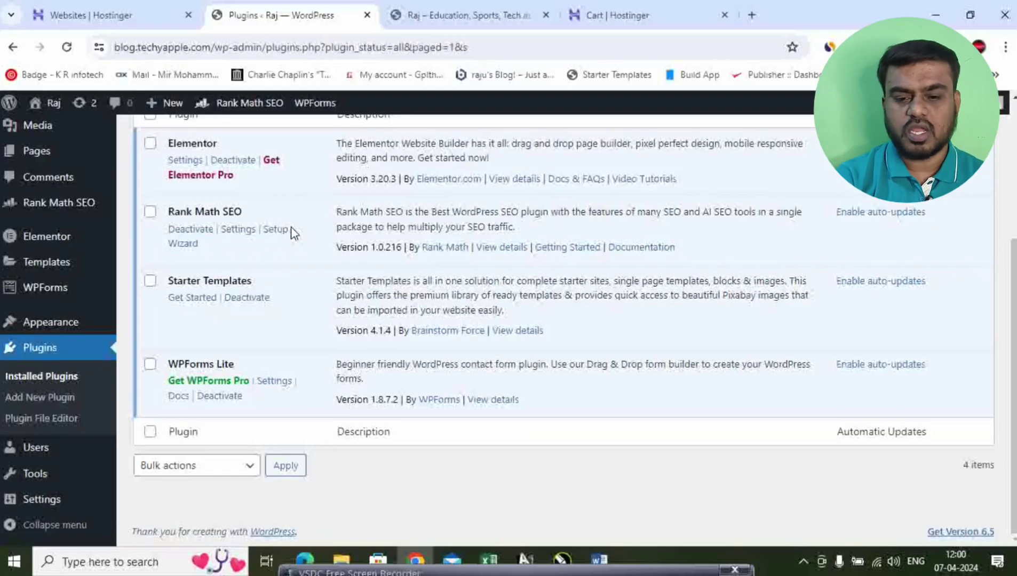
scroll(277, 203, up, 4)
- Search the plugin directory for 'site kit' and install Site Kit by Google
click(256, 194)
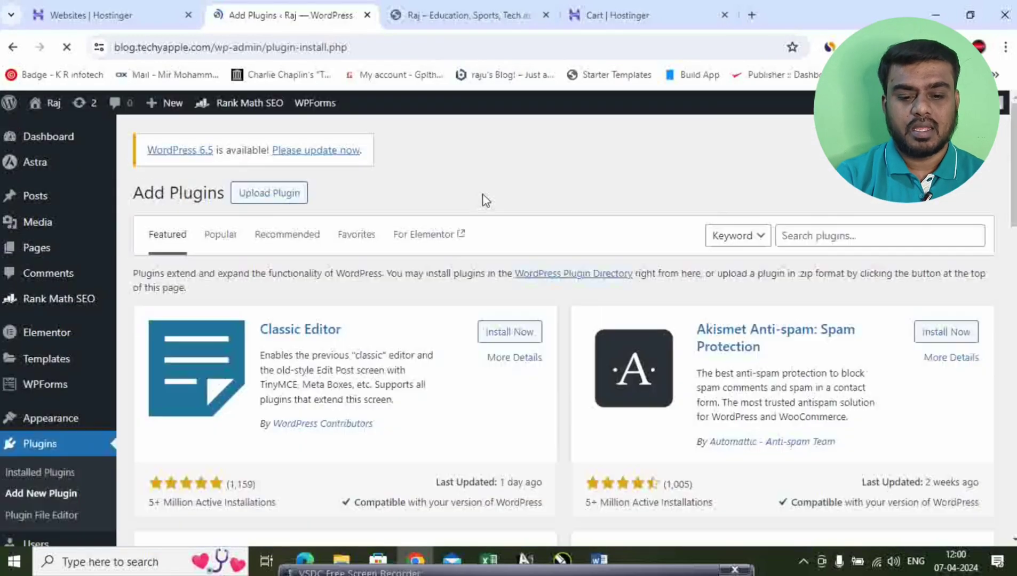
click(803, 238)
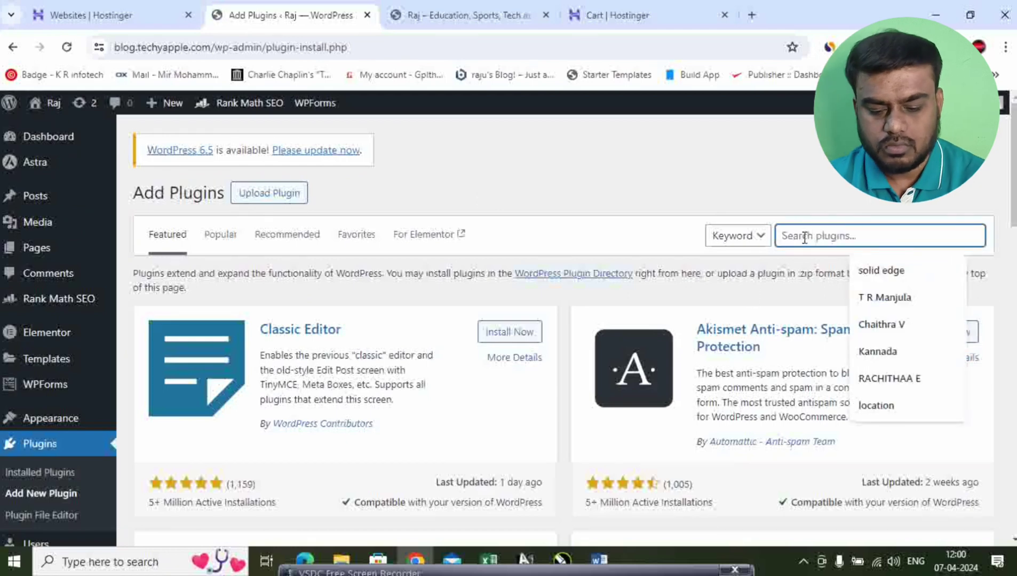
text(site kit)
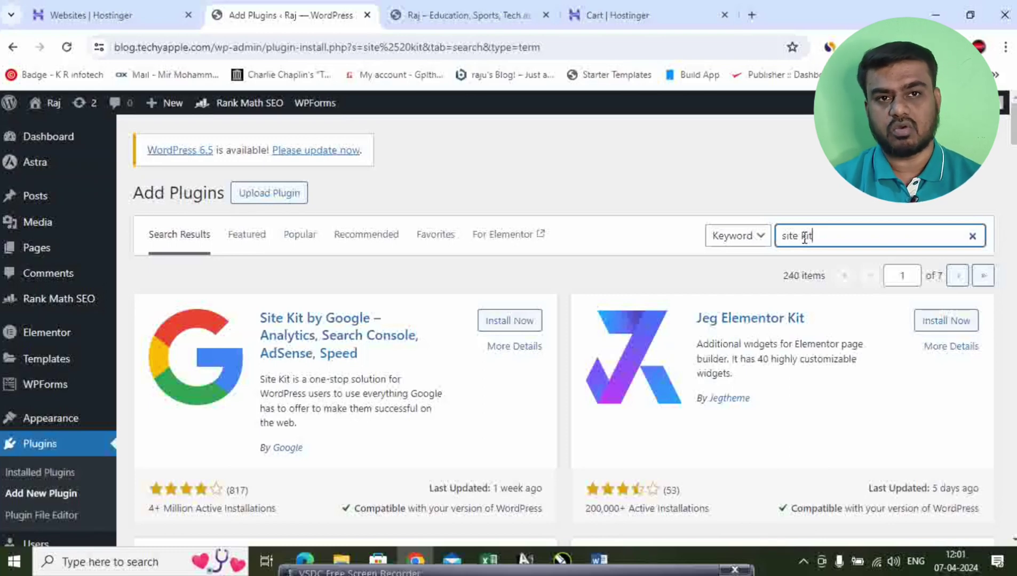
click(522, 321)
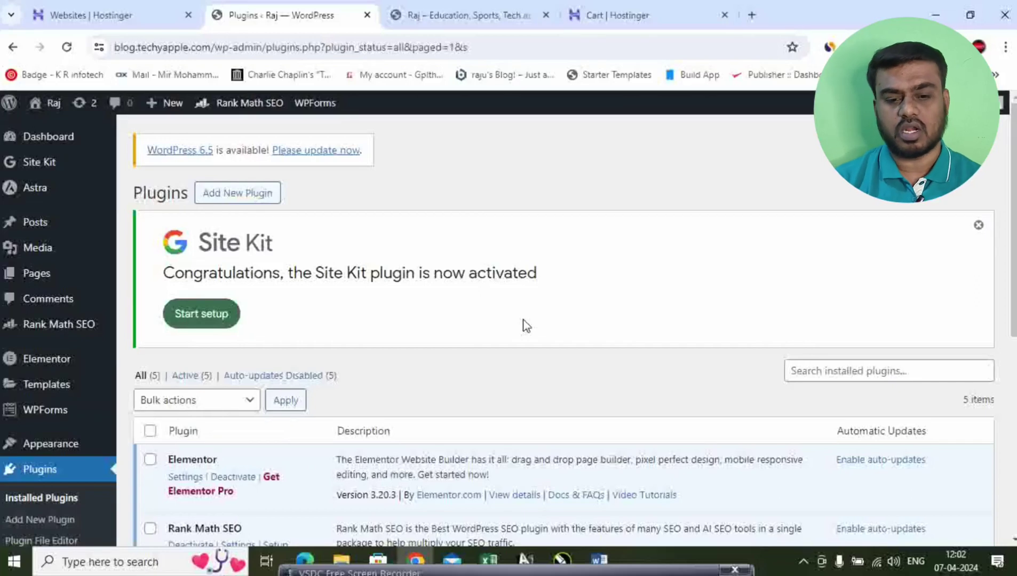
- Go to the live site tab and open Customize from the admin bar
click(501, 16)
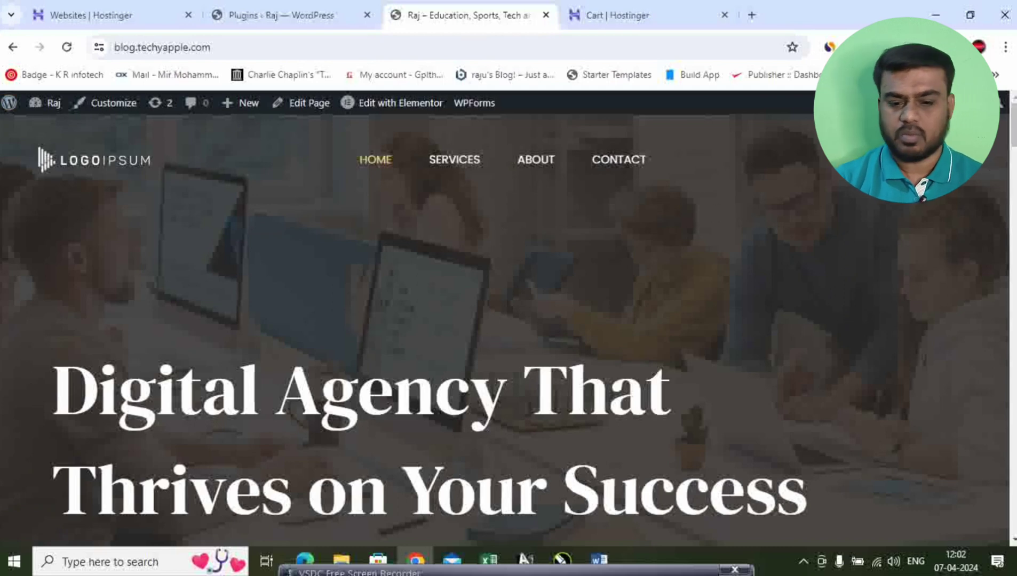
click(110, 109)
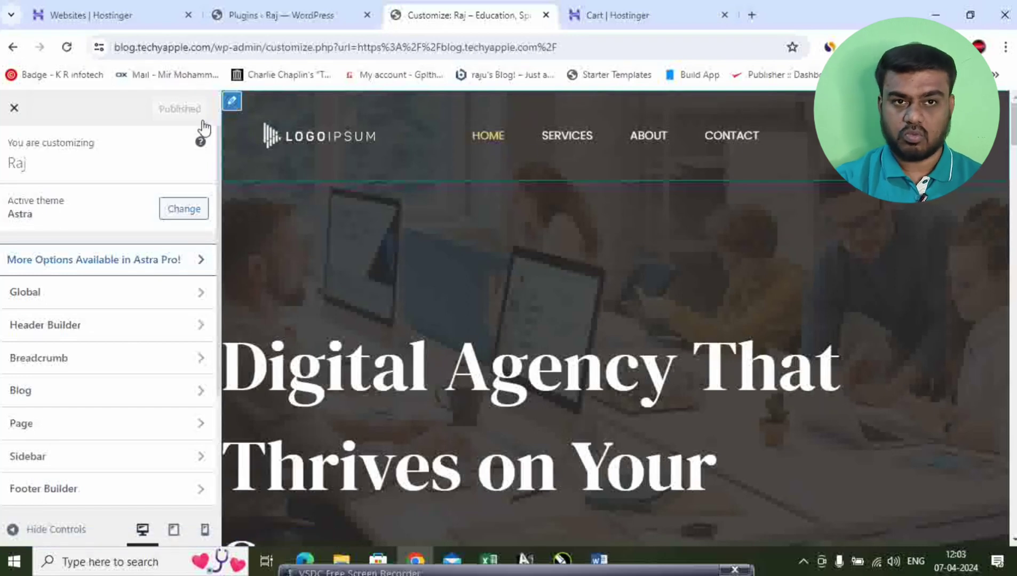
- Open the Header Builder and select the primary header row
click(231, 102)
click(300, 410)
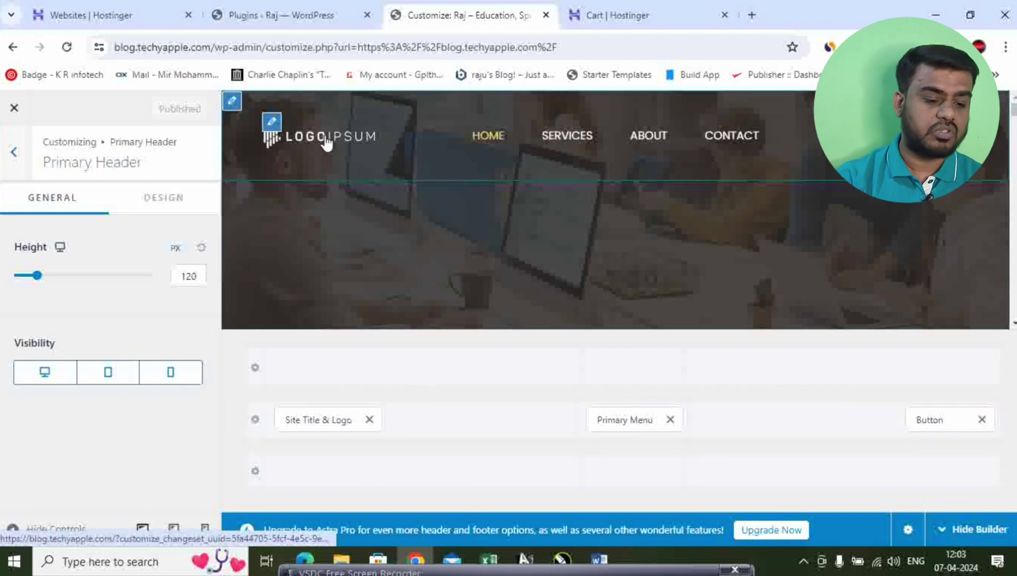
- Replace the LOGOIPSUM logo with KANNADA.png, cropped to the image's full width
click(320, 421)
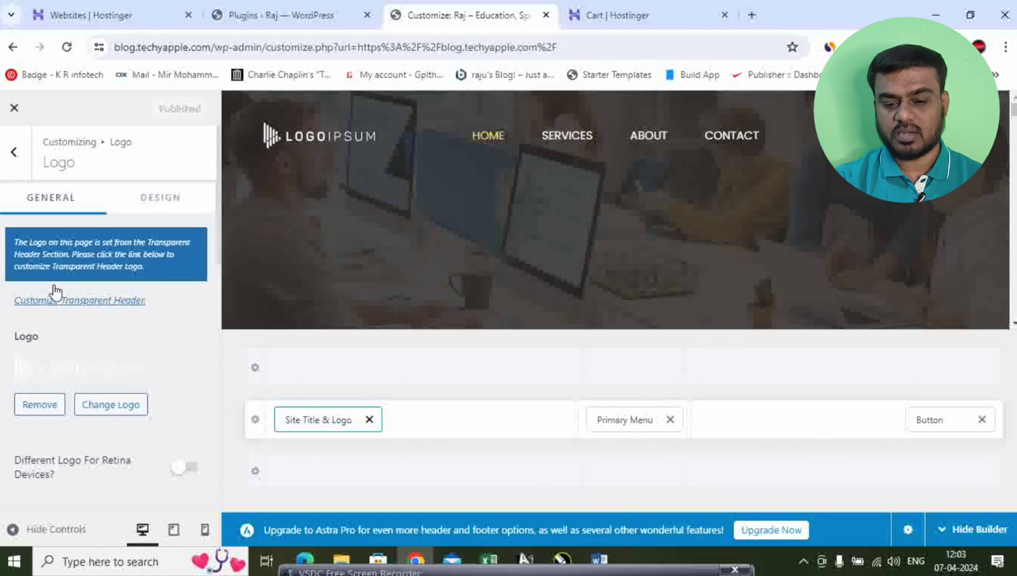
scroll(54, 291, down, 2)
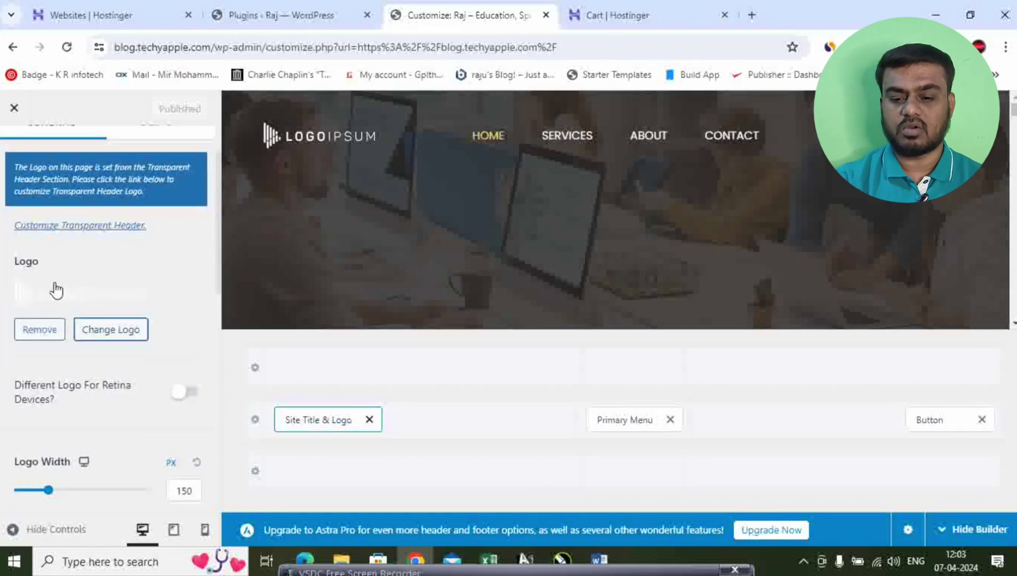
click(113, 329)
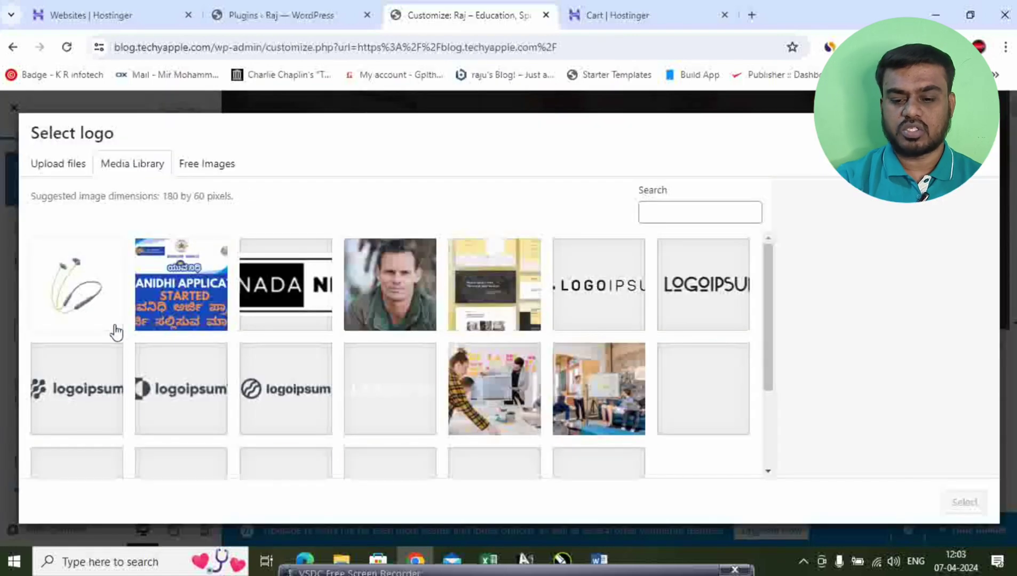
scroll(331, 275, down, 3)
scroll(286, 268, up, 3)
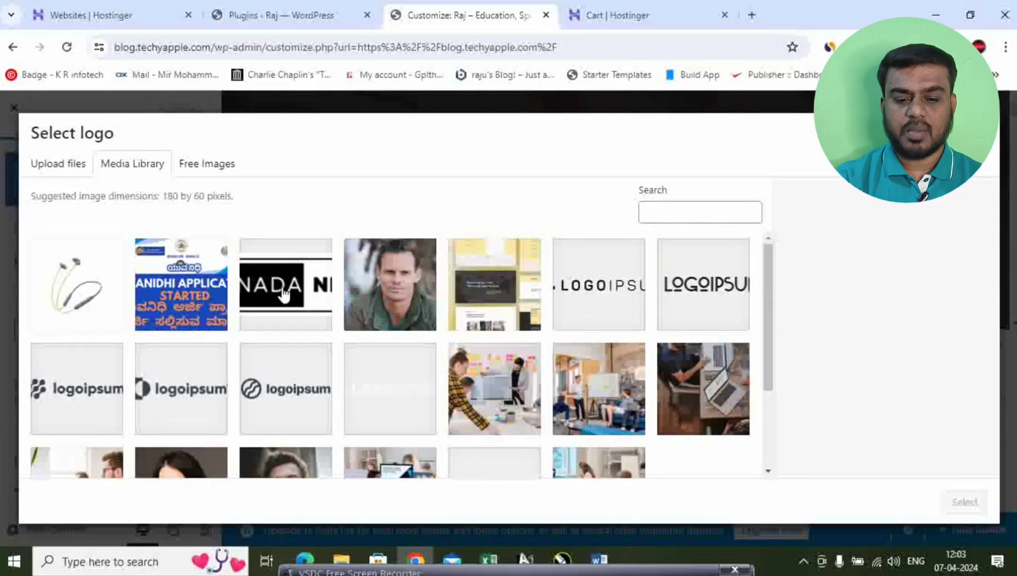
click(284, 295)
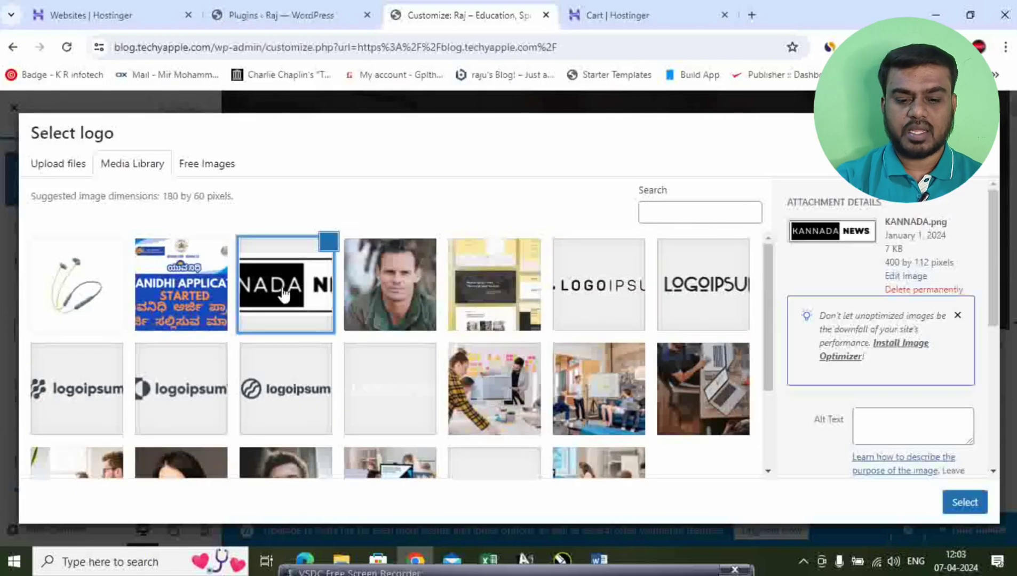
click(967, 510)
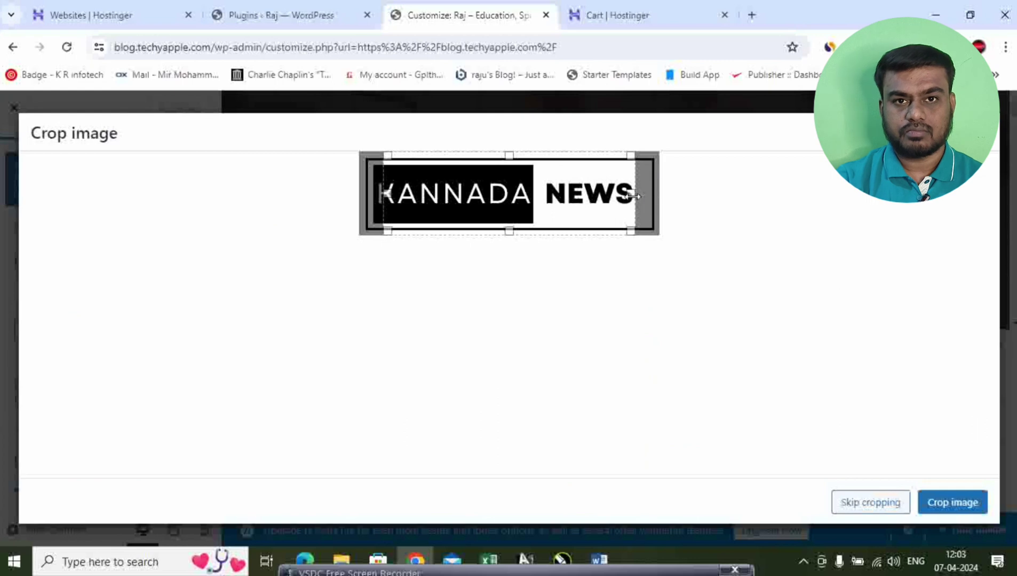
drag(640, 197, 657, 201)
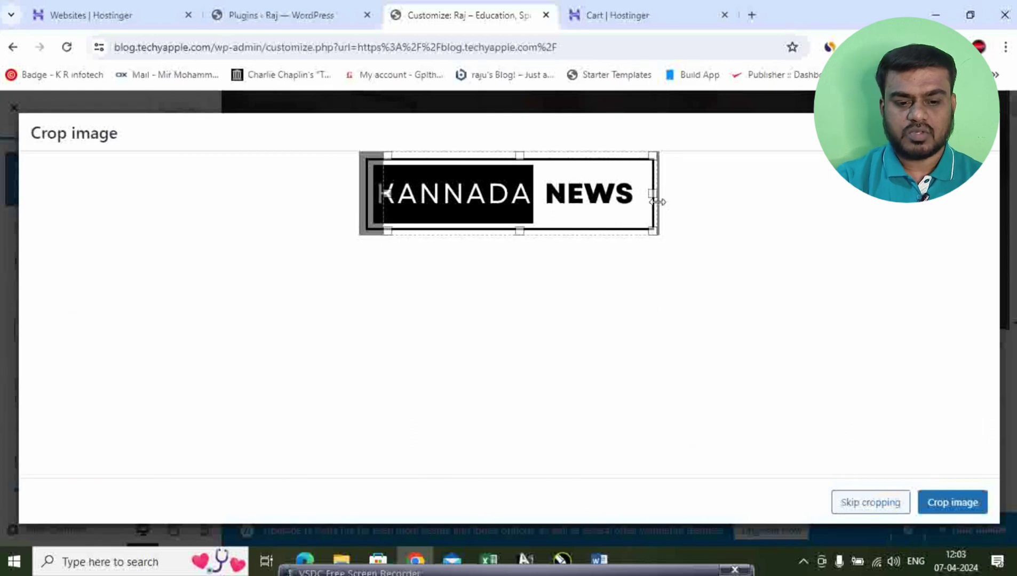
drag(383, 193, 358, 194)
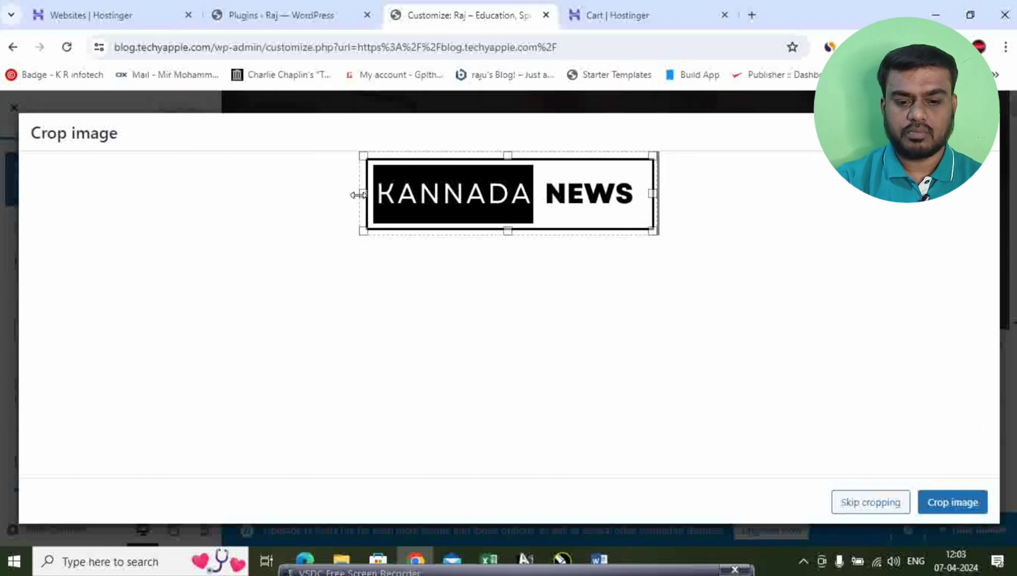
click(961, 504)
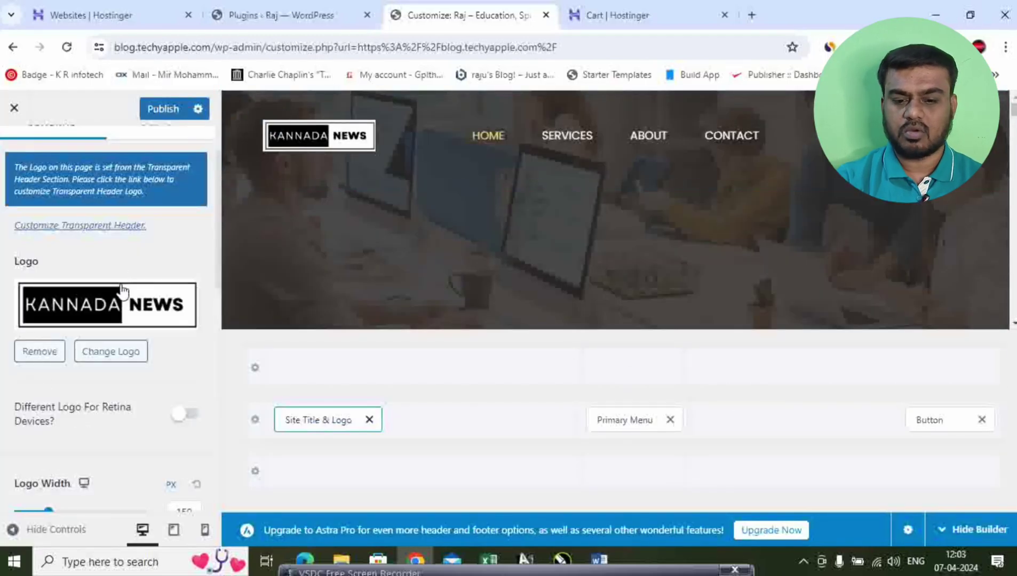
- Set the logo width to 105 px
scroll(122, 291, down, 3)
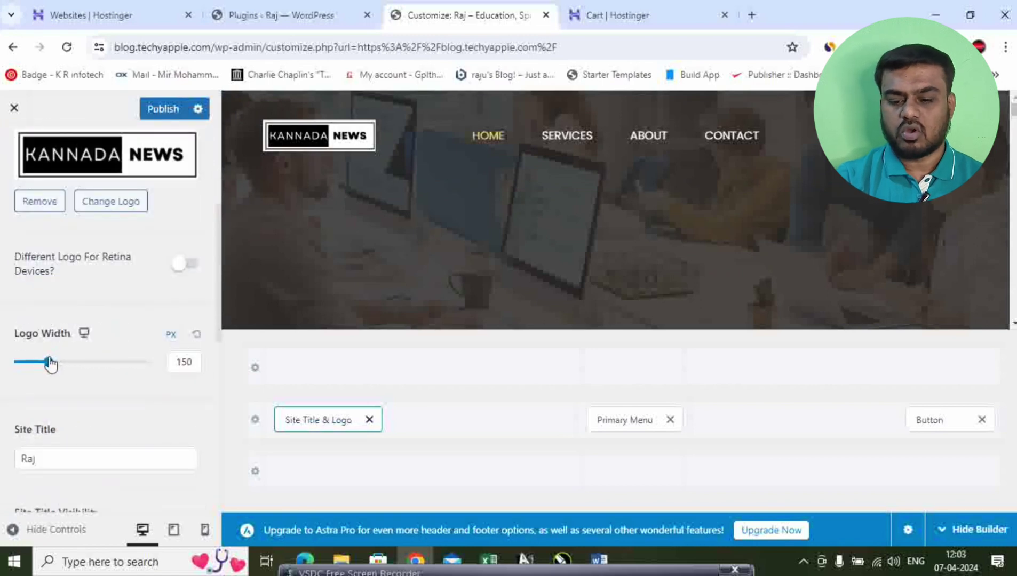
mouse_move(50, 364)
mouse_down()
mouse_move(26, 365)
mouse_move(75, 367)
mouse_move(39, 367)
mouse_up()
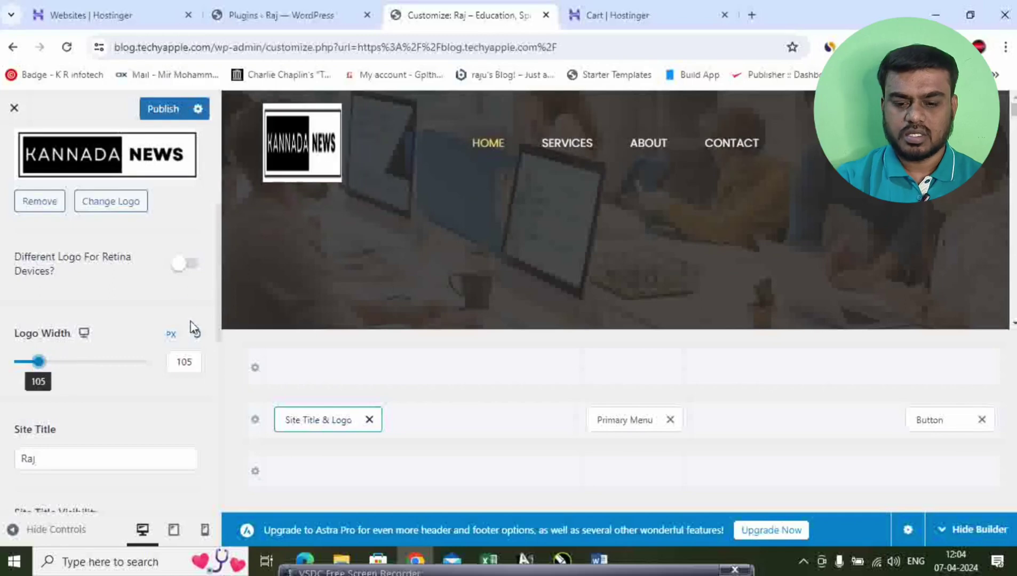
click(198, 339)
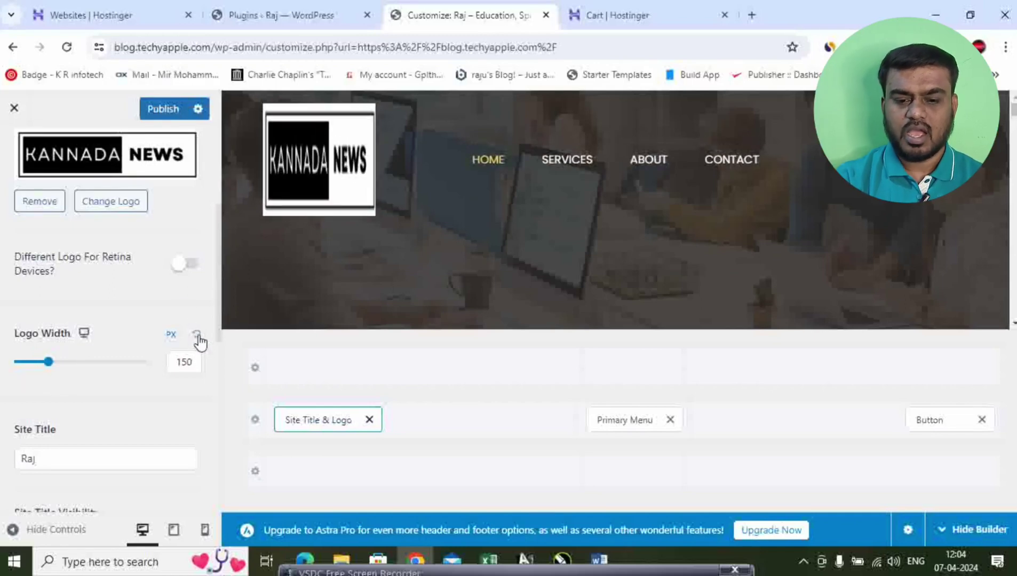
drag(48, 361, 42, 365)
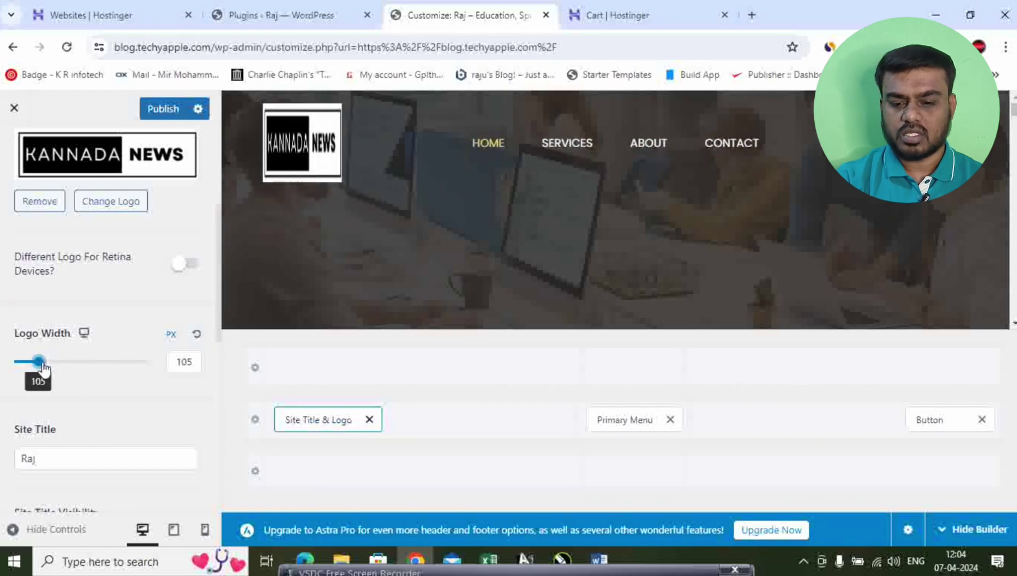
- Leave Inline Logo & Site Title switched off and publish the logo settings
scroll(112, 349, down, 4)
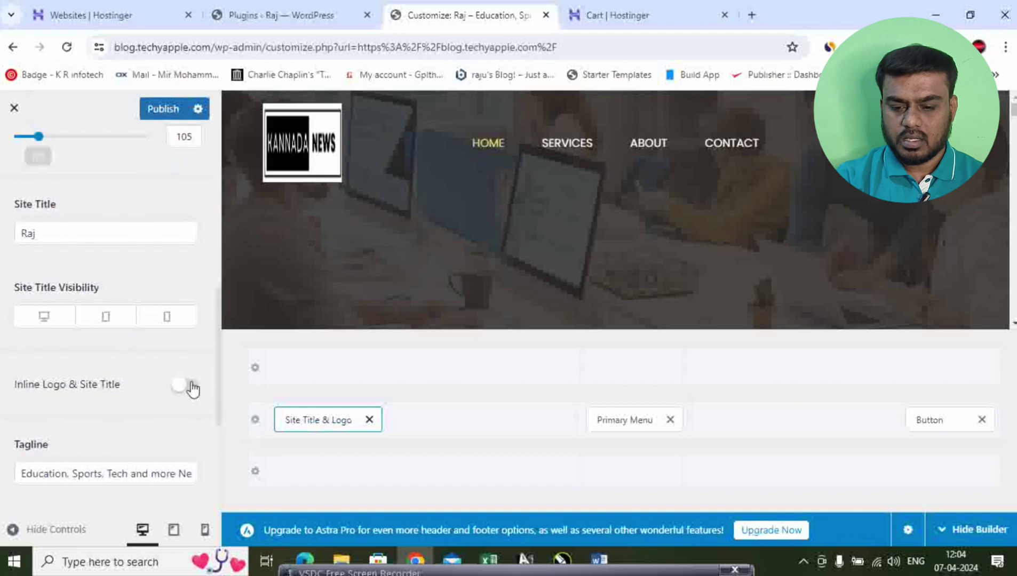
click(186, 385)
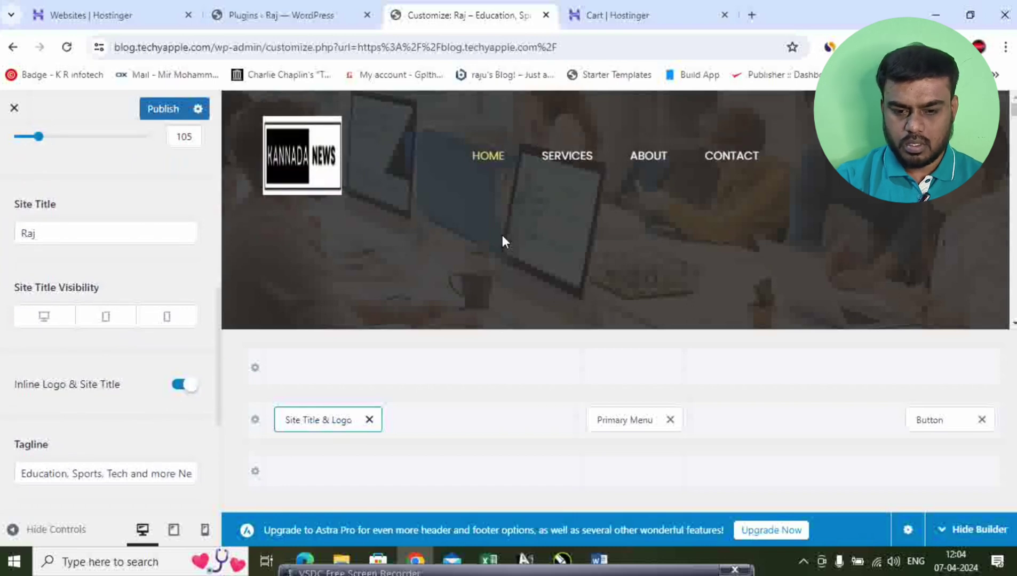
scroll(129, 386, down, 2)
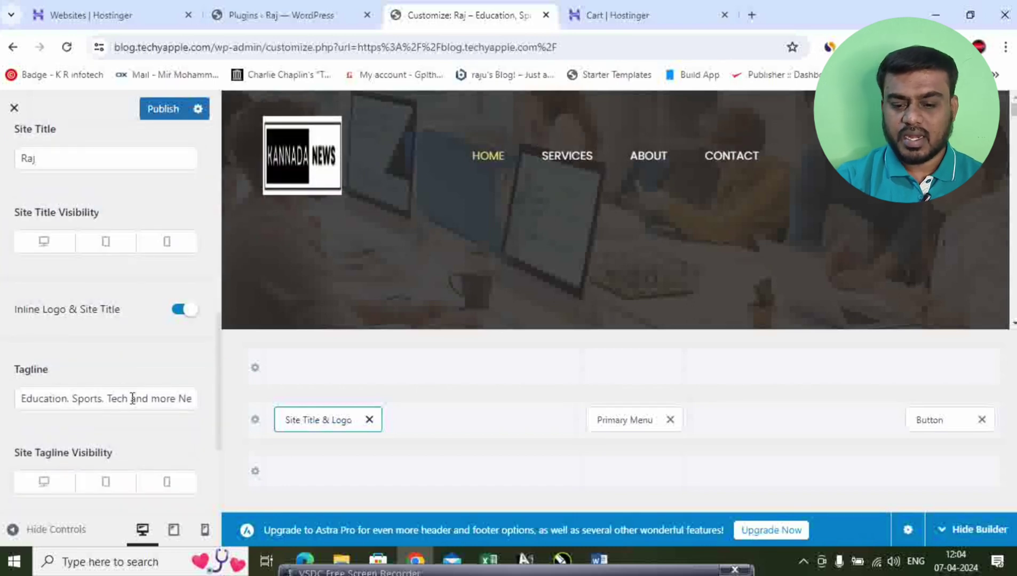
scroll(132, 398, down, 3)
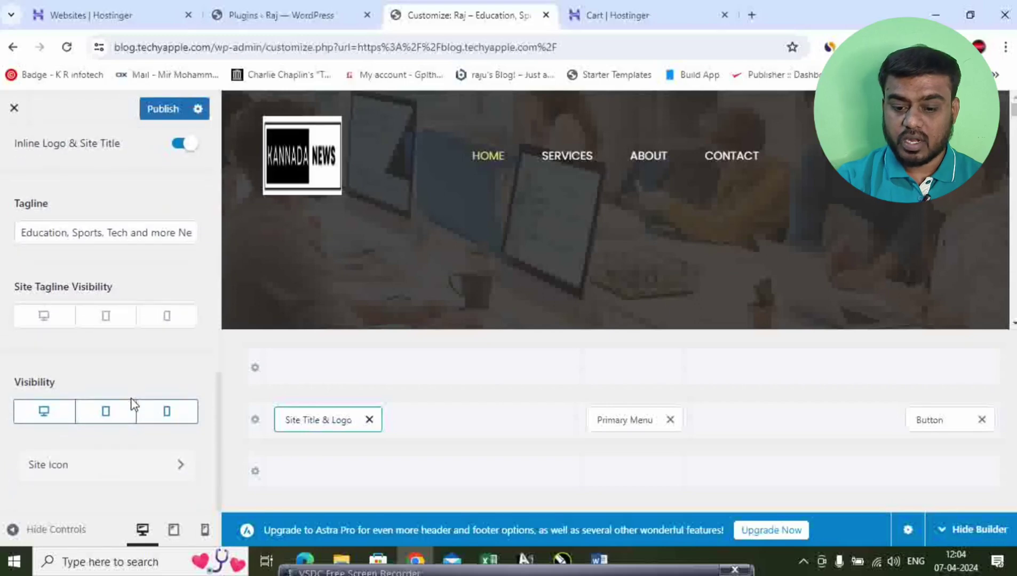
scroll(132, 404, up, 3)
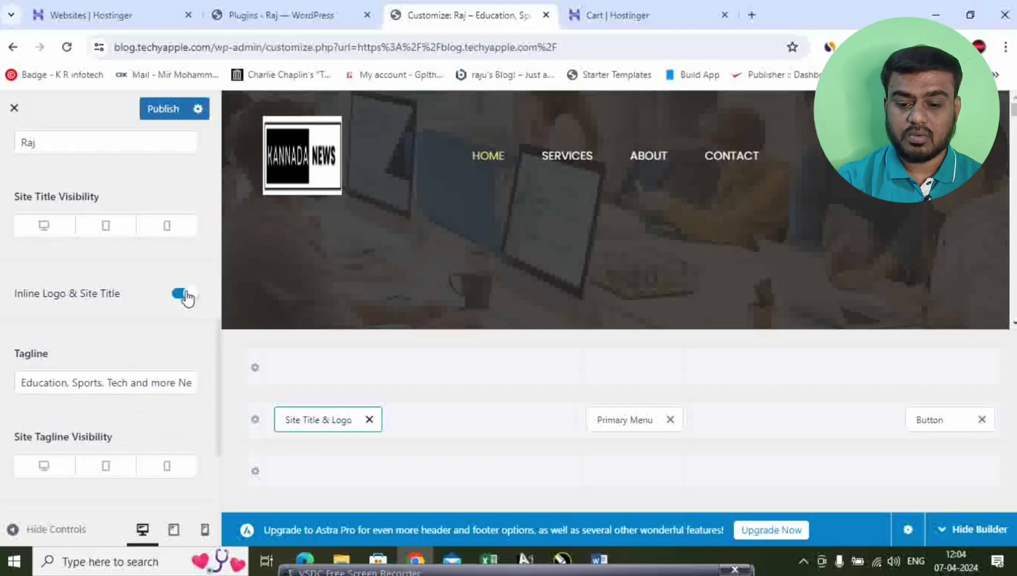
click(185, 295)
scroll(138, 319, up, 3)
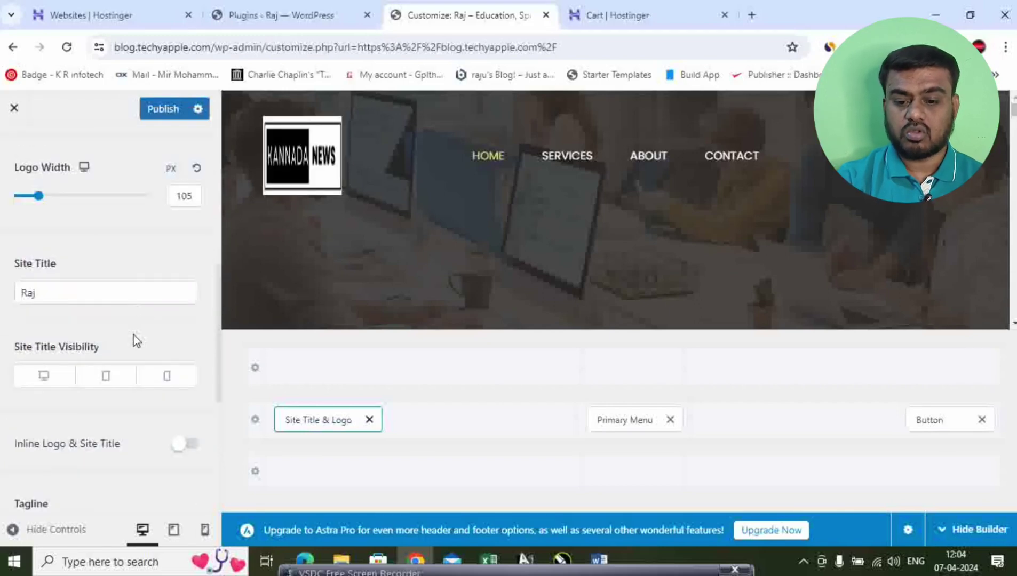
scroll(137, 341, up, 5)
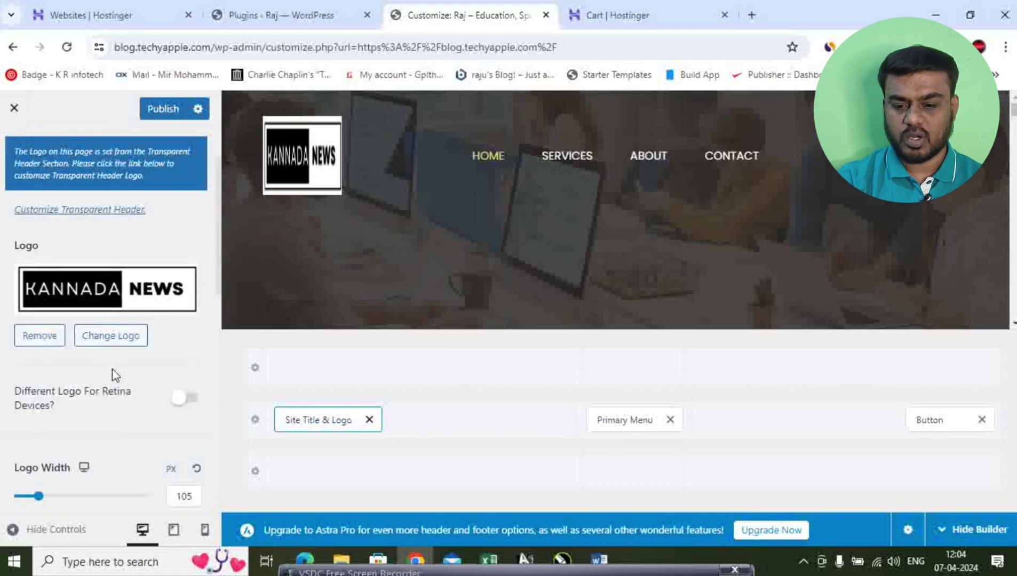
scroll(120, 379, up, 2)
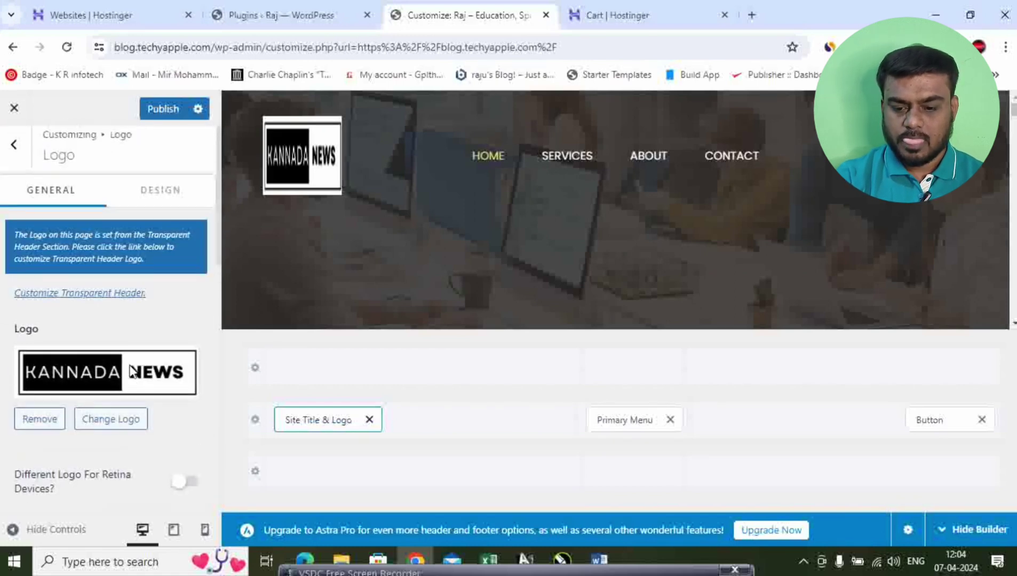
click(163, 109)
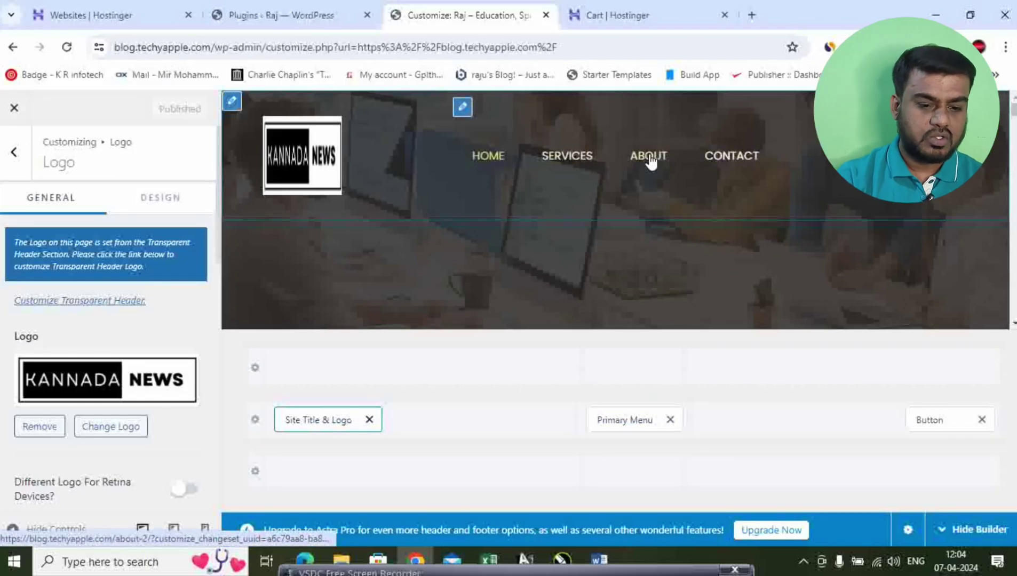
- Open the Primary Menu location settings, where the Navigation menu is assigned
click(616, 416)
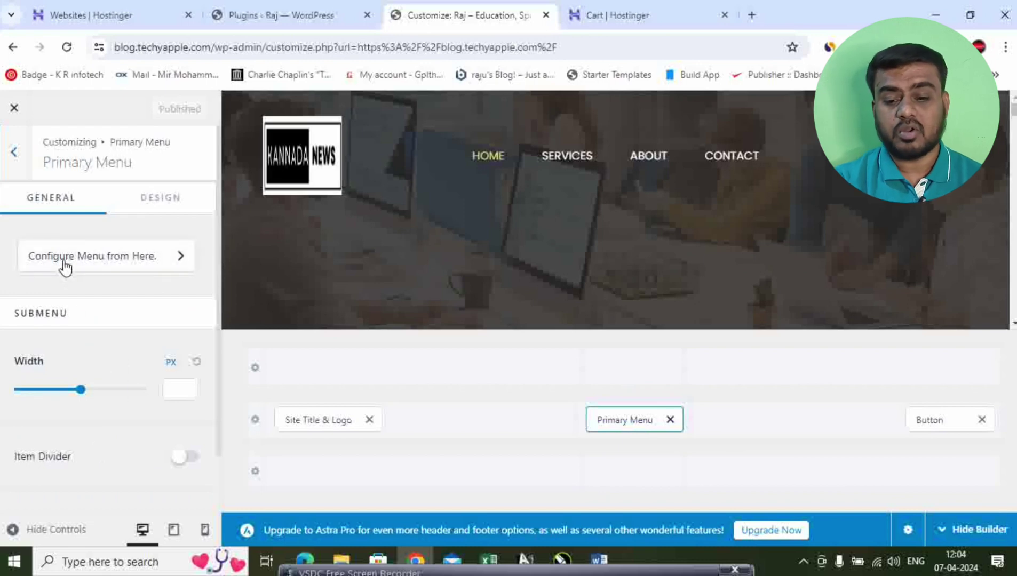
click(152, 266)
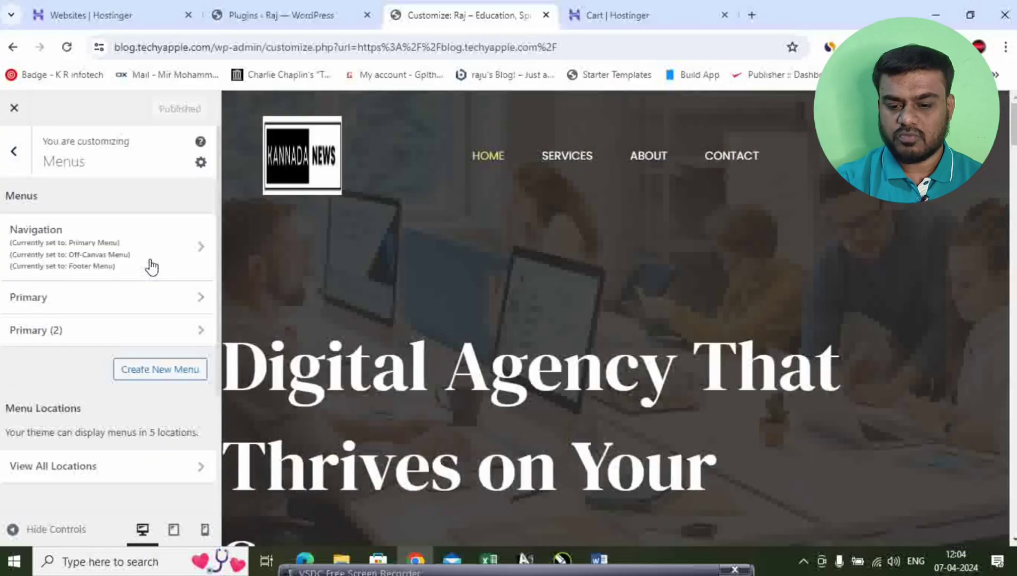
click(80, 465)
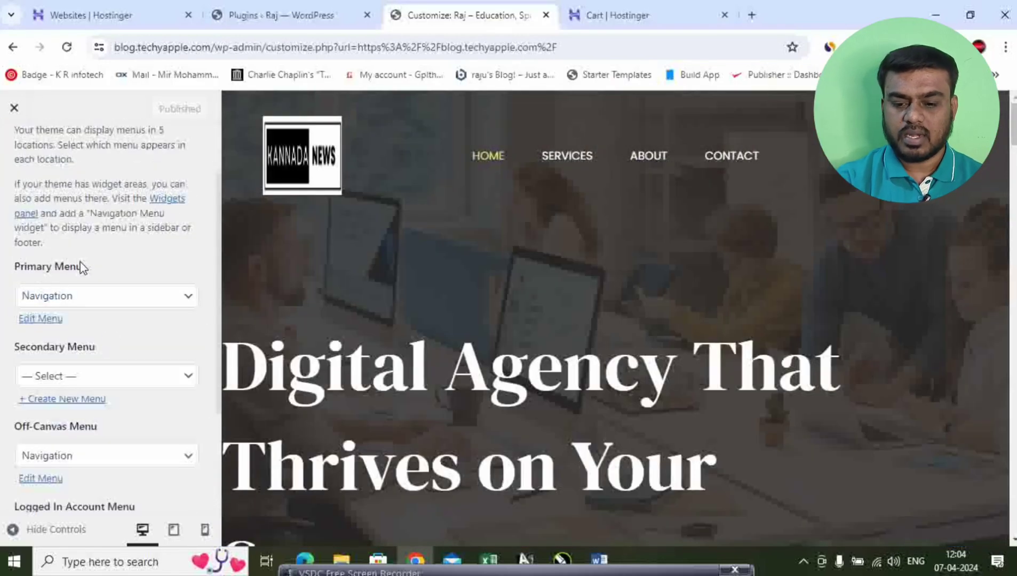
click(88, 297)
click(87, 302)
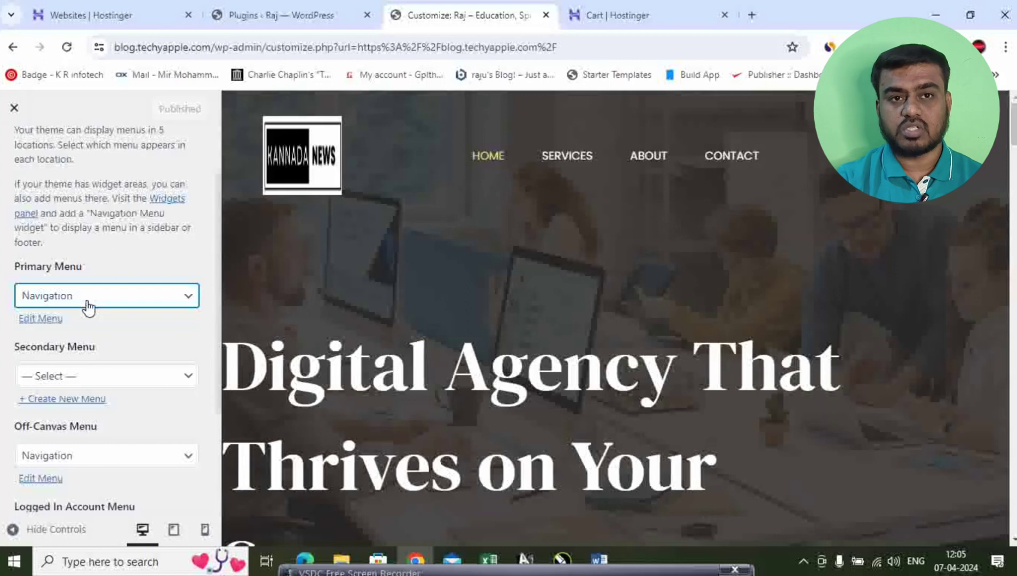
- Try the Primary and Primary (2) menus, revert to Navigation, and publish
click(168, 297)
click(64, 345)
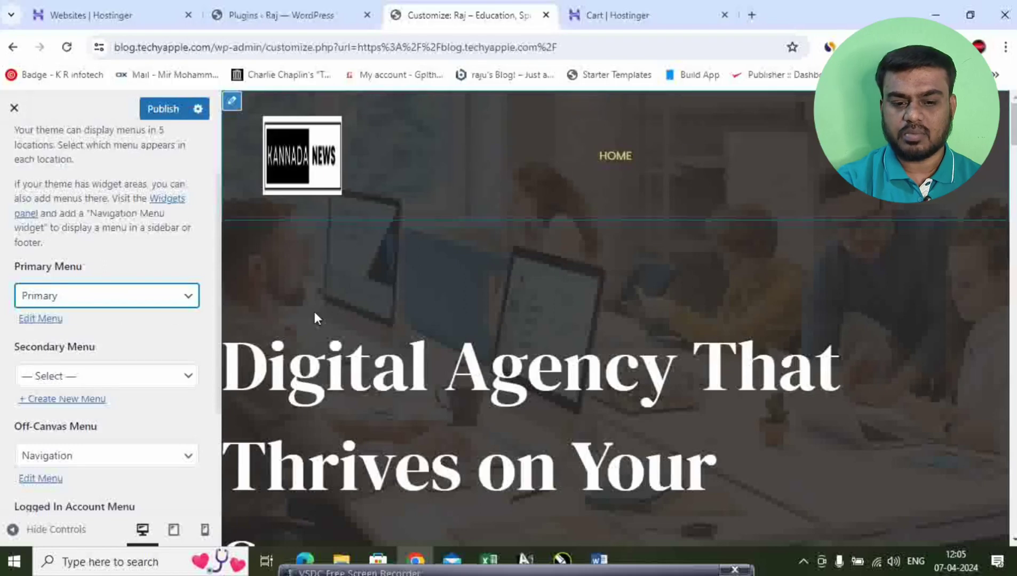
click(157, 295)
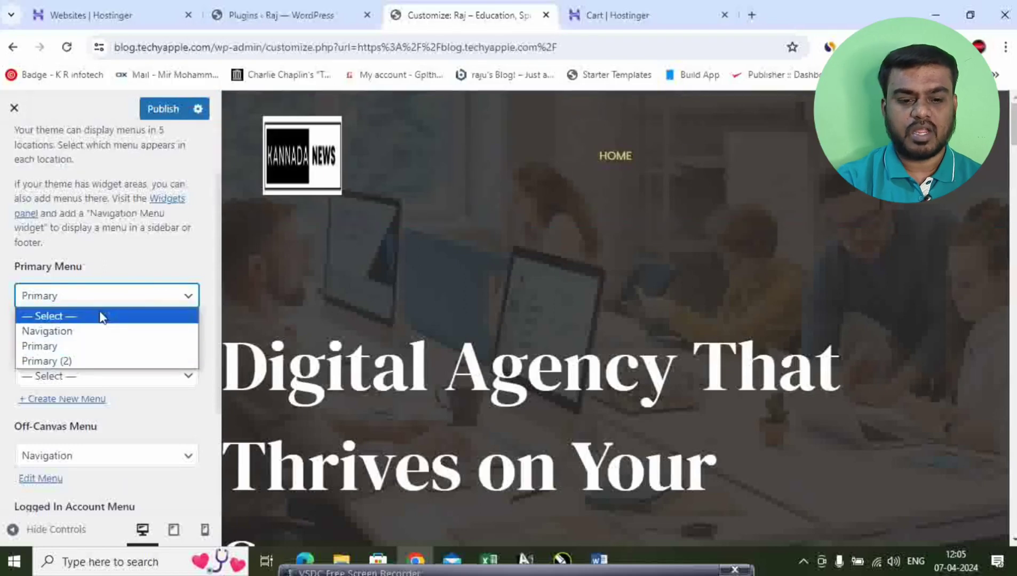
click(65, 362)
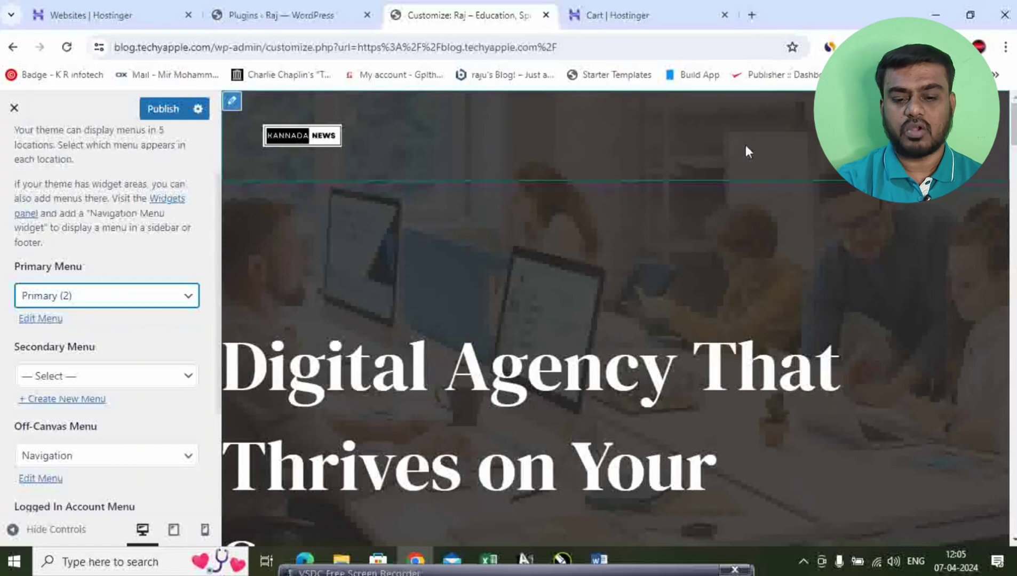
click(177, 295)
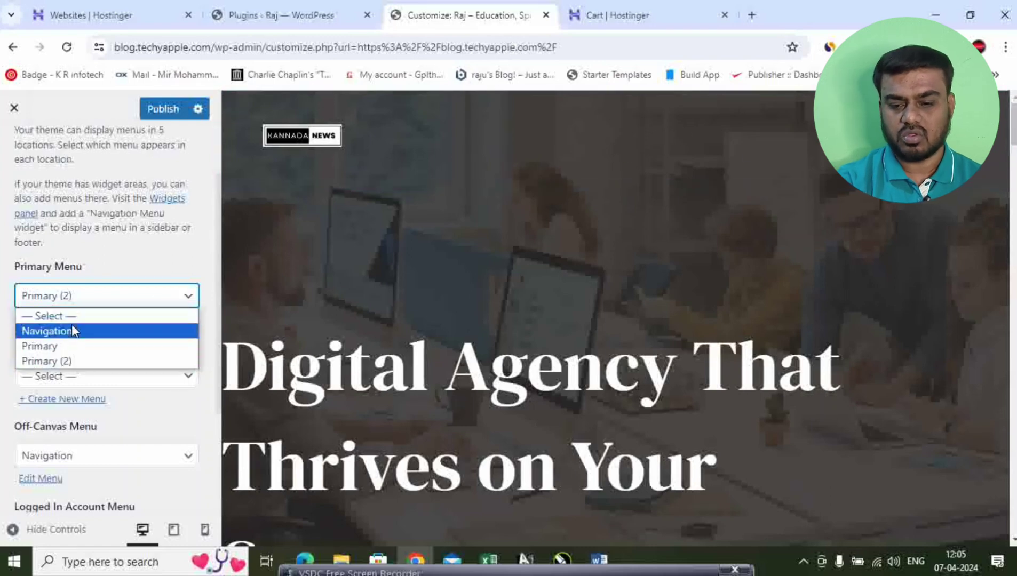
key(Escape)
key(Up)
key(Up)
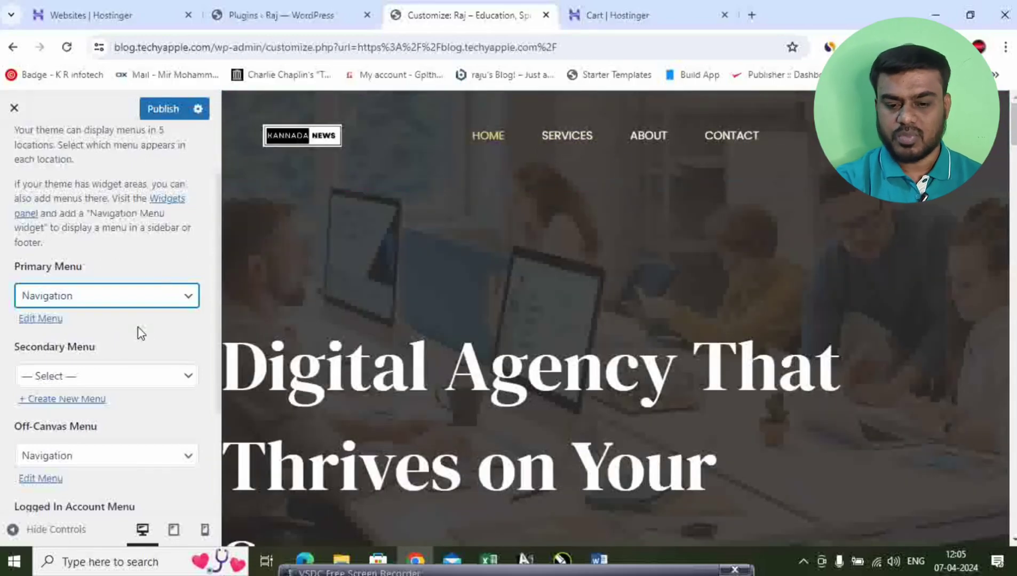
scroll(80, 379, down, 3)
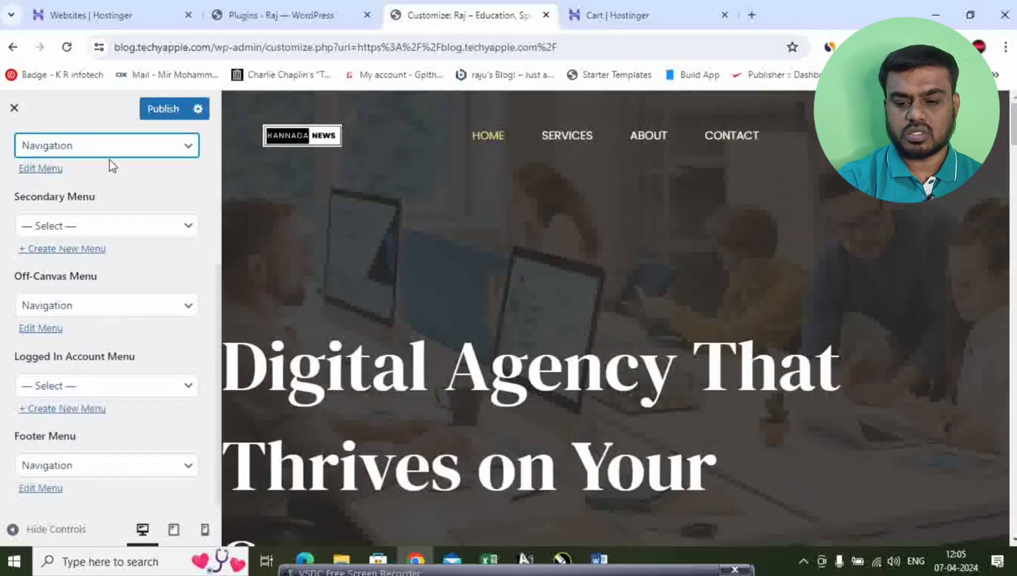
scroll(98, 415, up, 1)
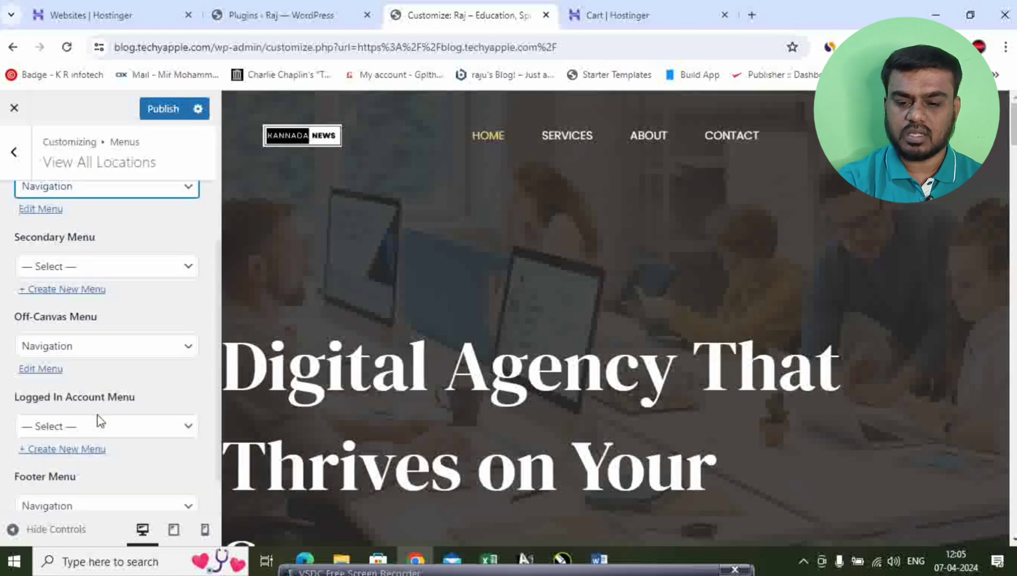
scroll(98, 421, up, 4)
click(170, 111)
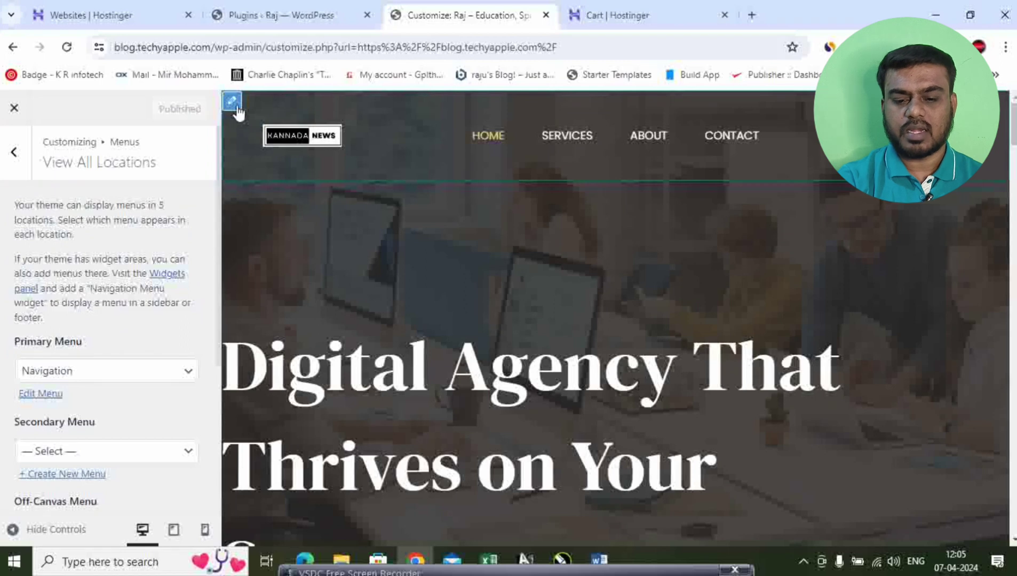
- Review the header button's 'Get A Quote' text and '#' link, then close the Customizer
click(236, 106)
click(998, 406)
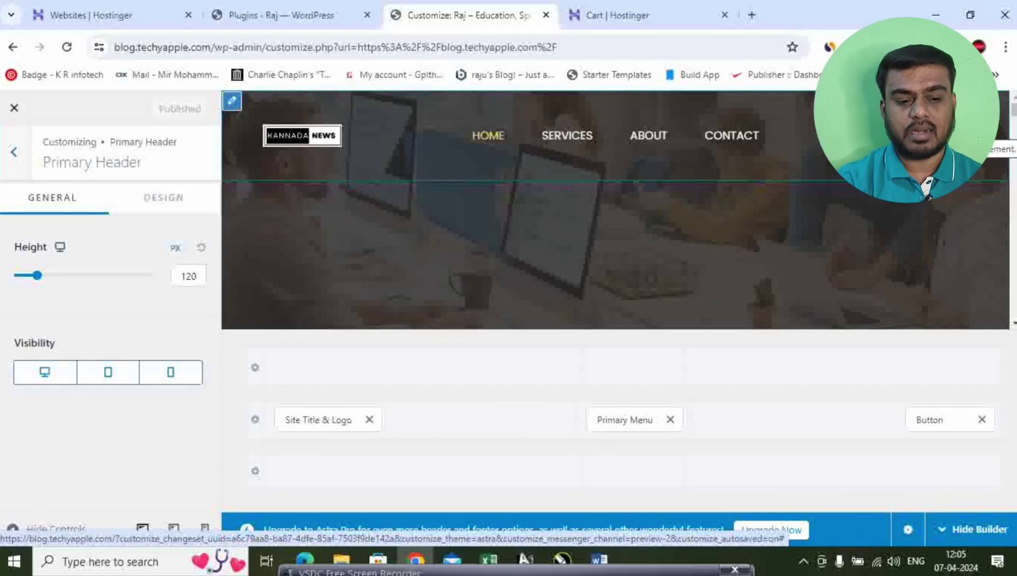
click(932, 421)
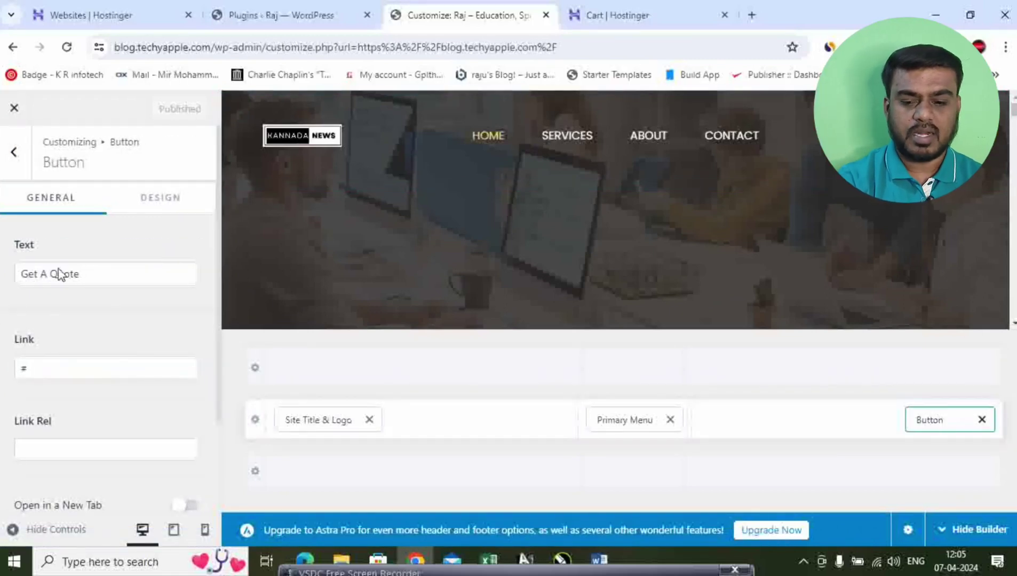
click(124, 273)
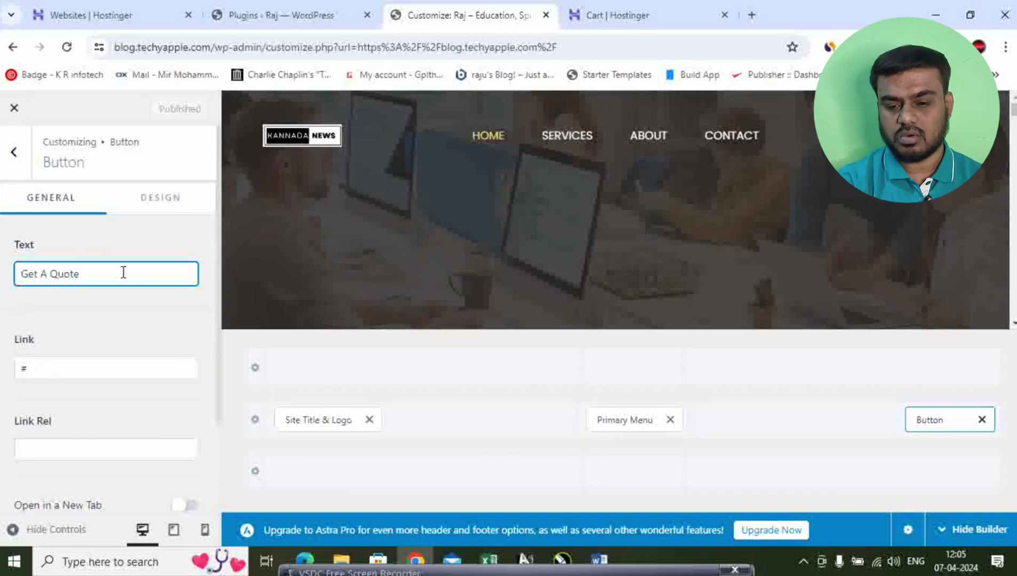
click(58, 368)
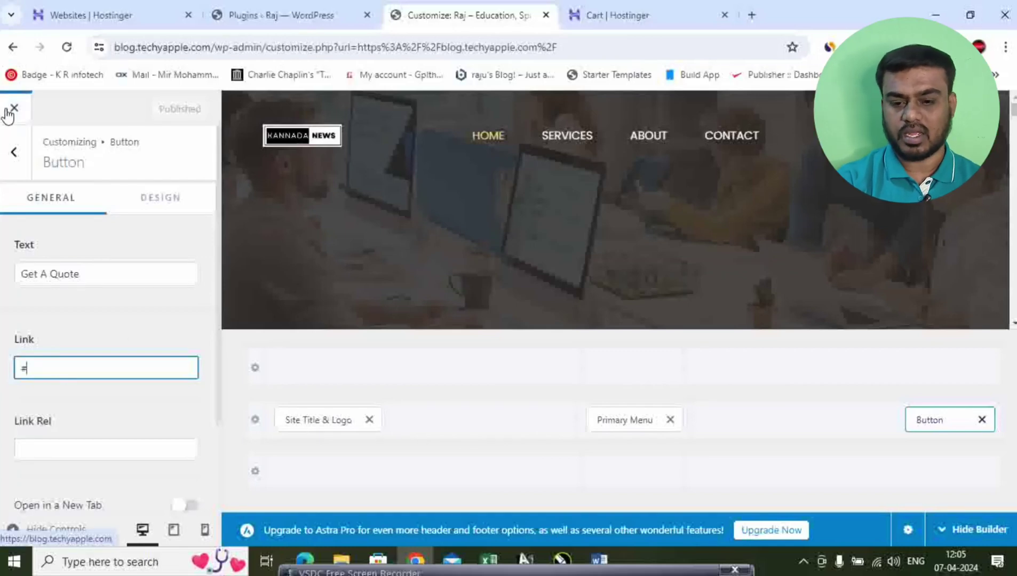
click(520, 154)
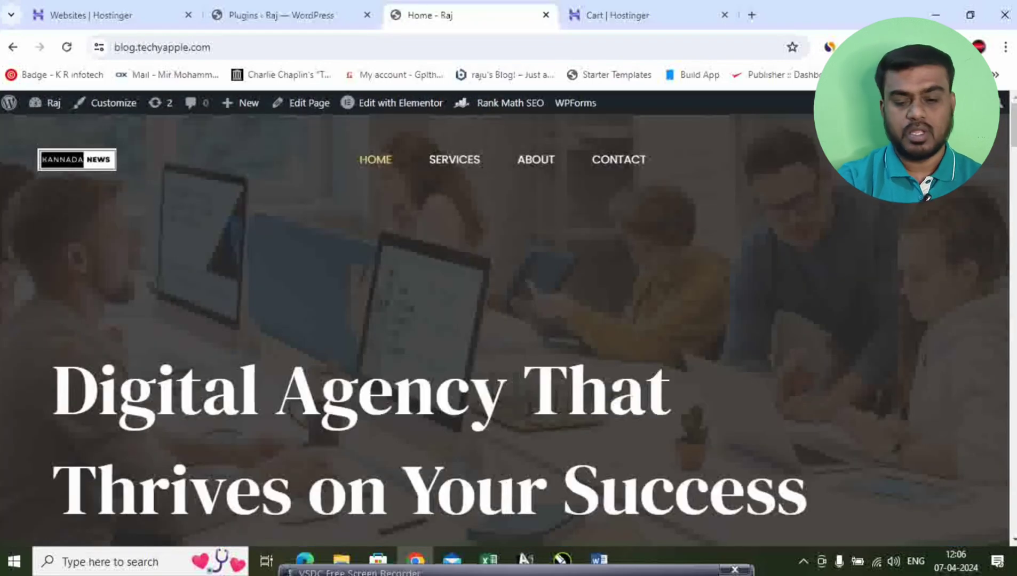
scroll(649, 257, down, 20)
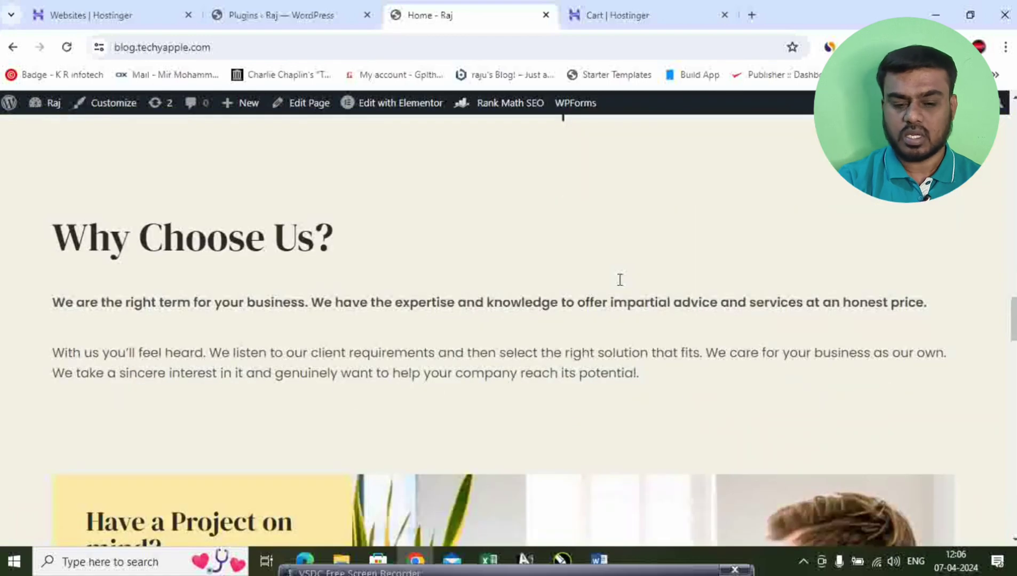
scroll(614, 277, down, 7)
scroll(609, 288, up, 3)
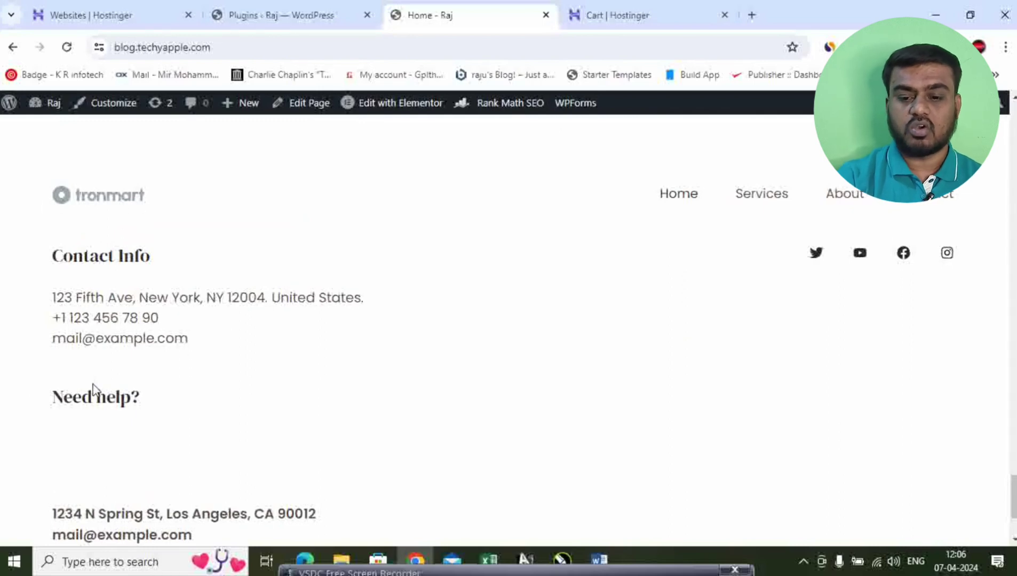
scroll(134, 347, up, 4)
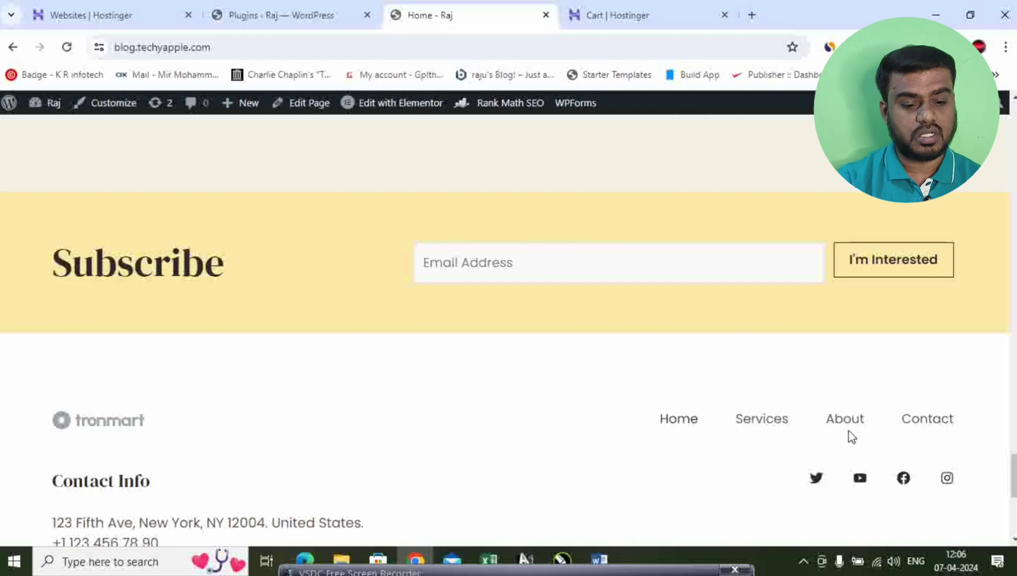
scroll(506, 376, up, 15)
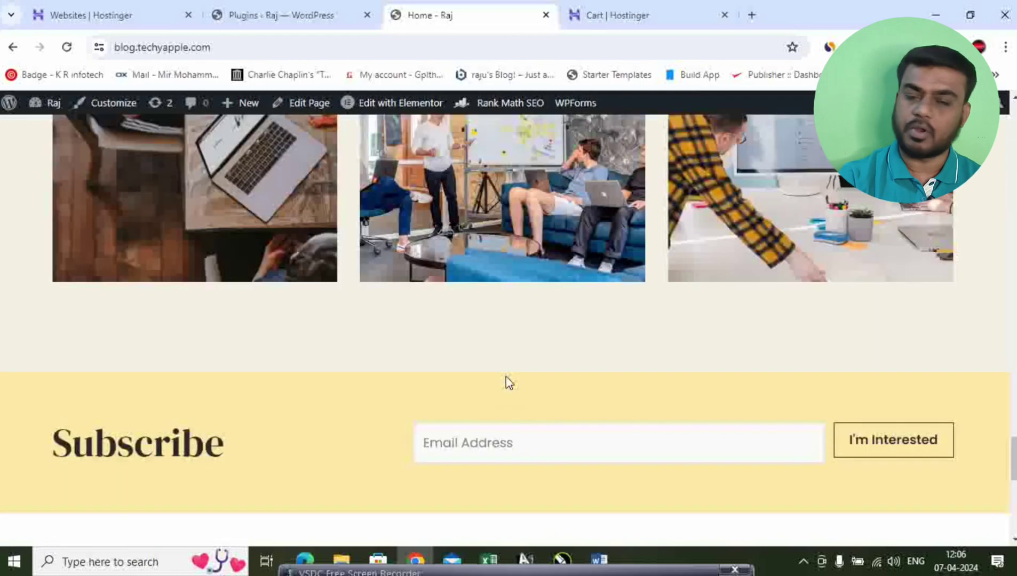
scroll(505, 351, up, 15)
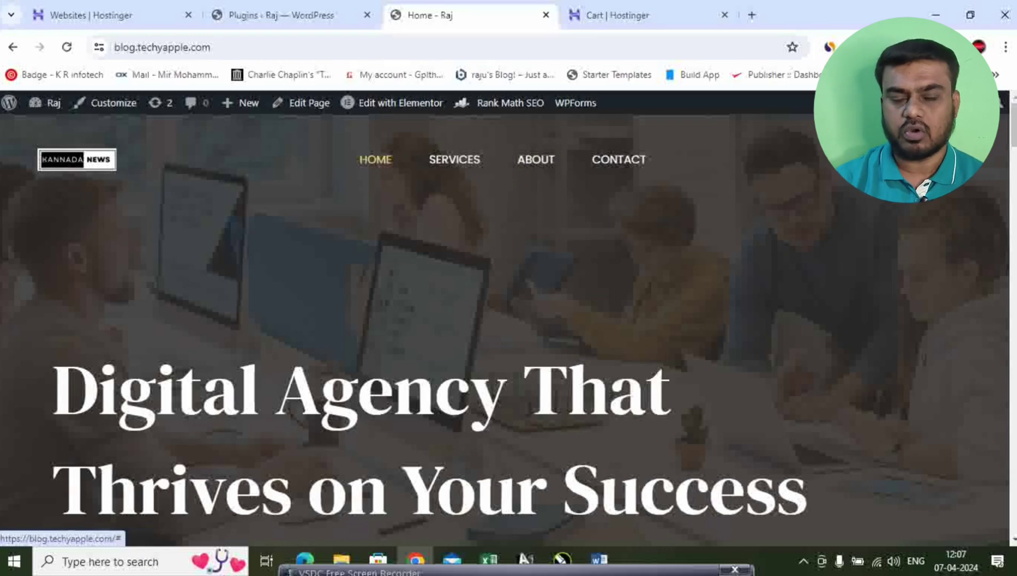
scroll(587, 324, down, 3)
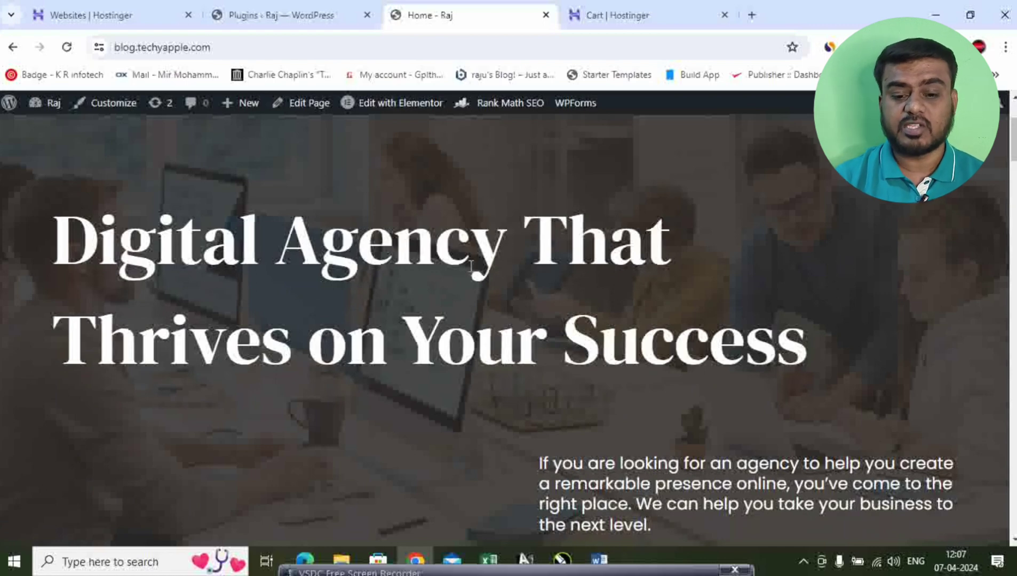
scroll(587, 315, down, 4)
scroll(640, 341, down, 3)
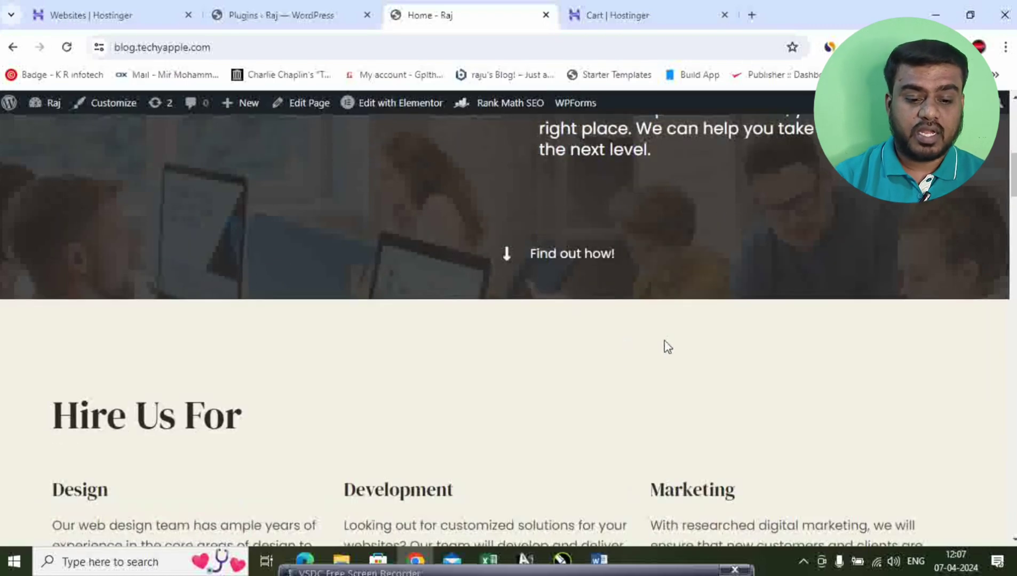
scroll(239, 346, down, 4)
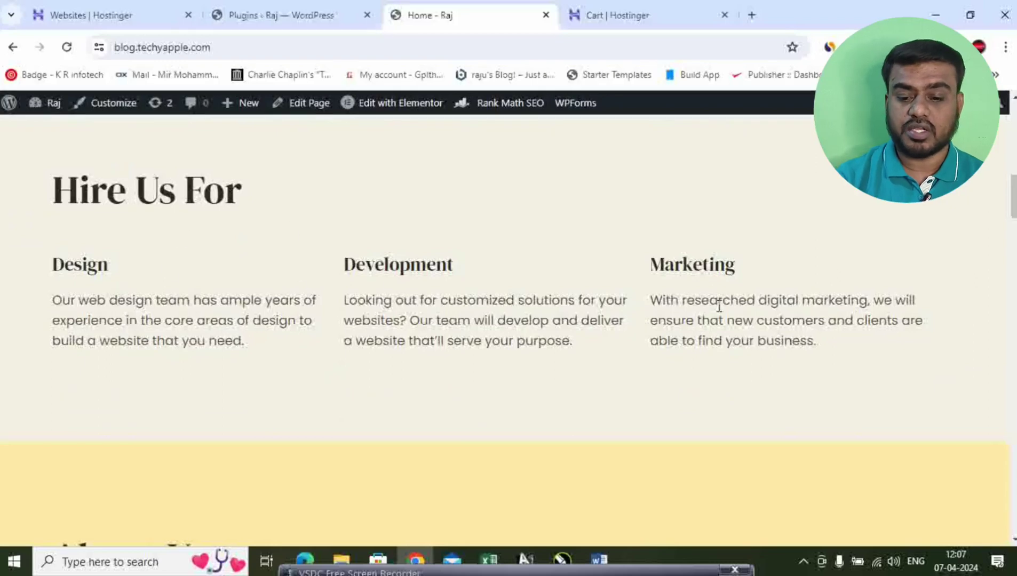
scroll(831, 280, down, 1)
scroll(811, 331, down, 5)
scroll(752, 320, down, 10)
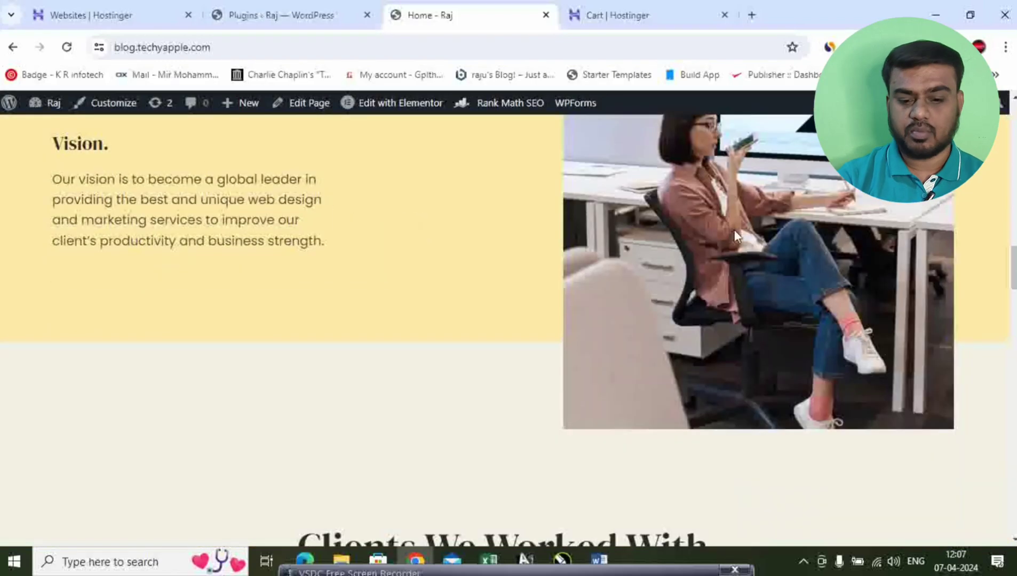
scroll(300, 308, down, 5)
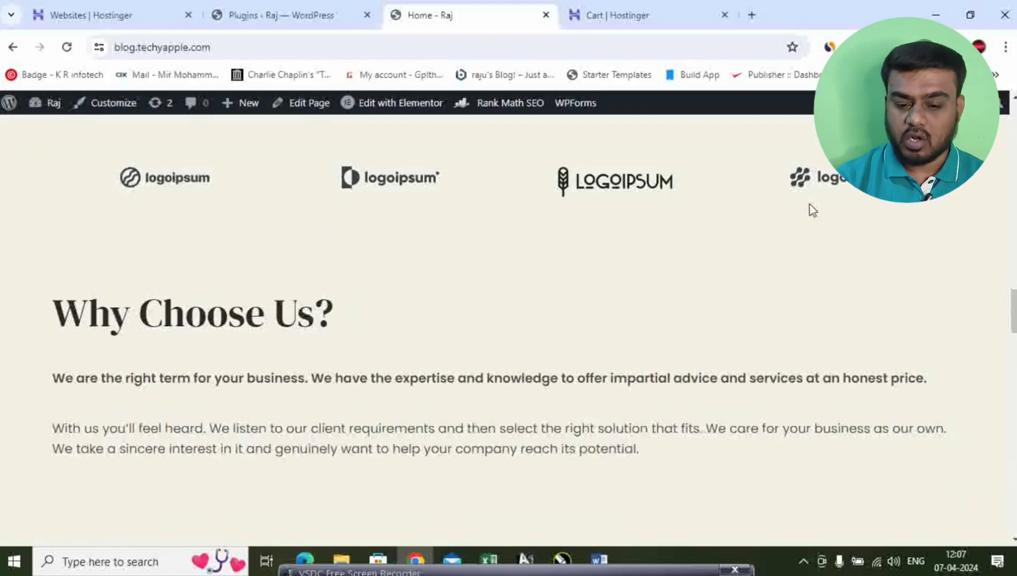
scroll(649, 285, up, 15)
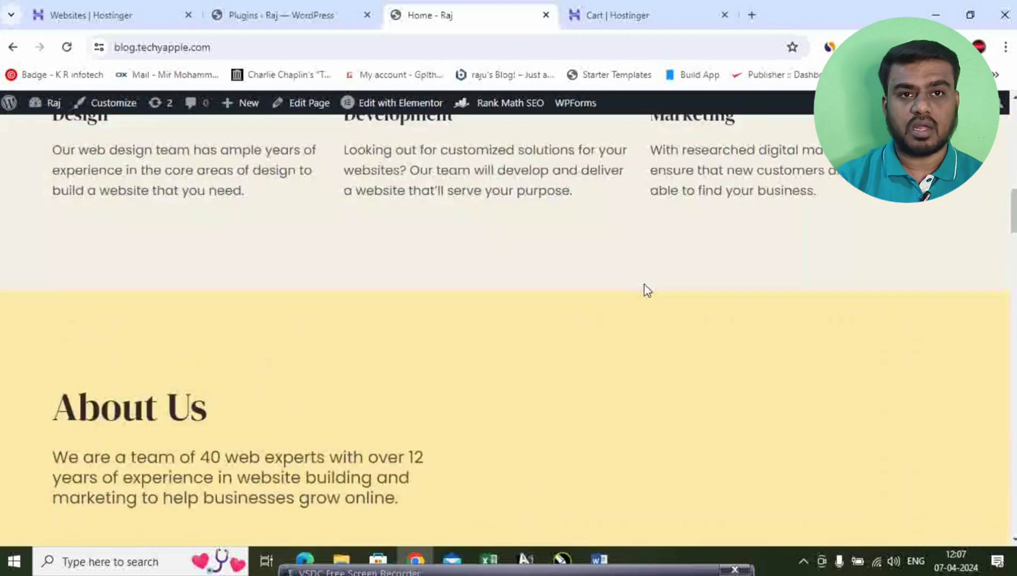
scroll(649, 280, up, 5)
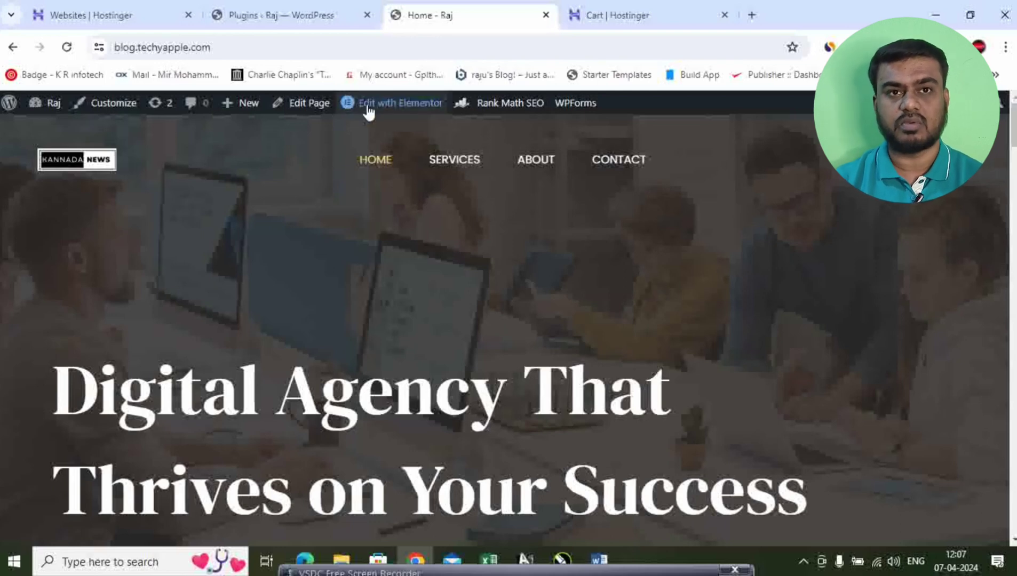
- Open the Home page in Elementor and show the hero container's background style settings
click(401, 108)
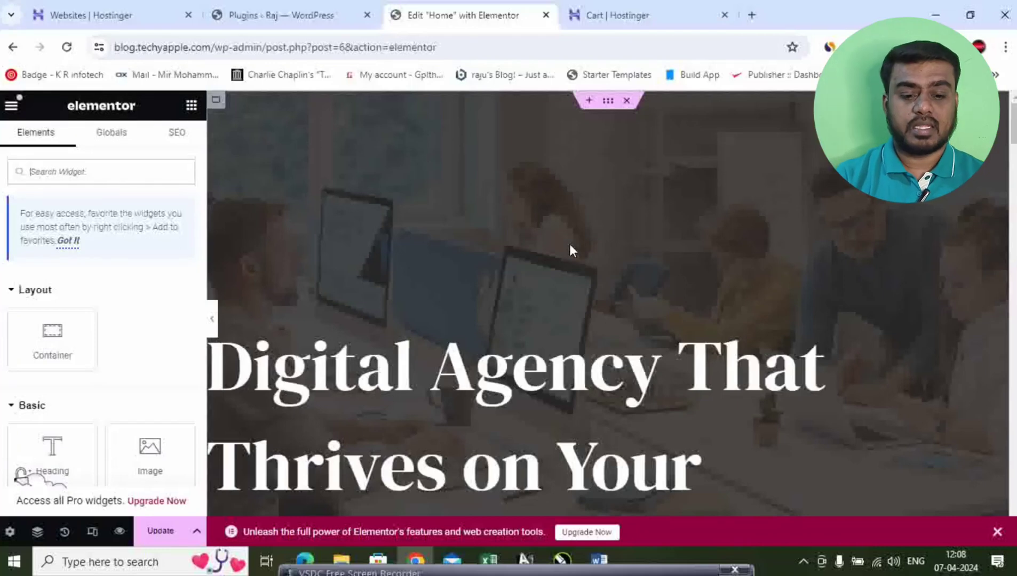
click(608, 101)
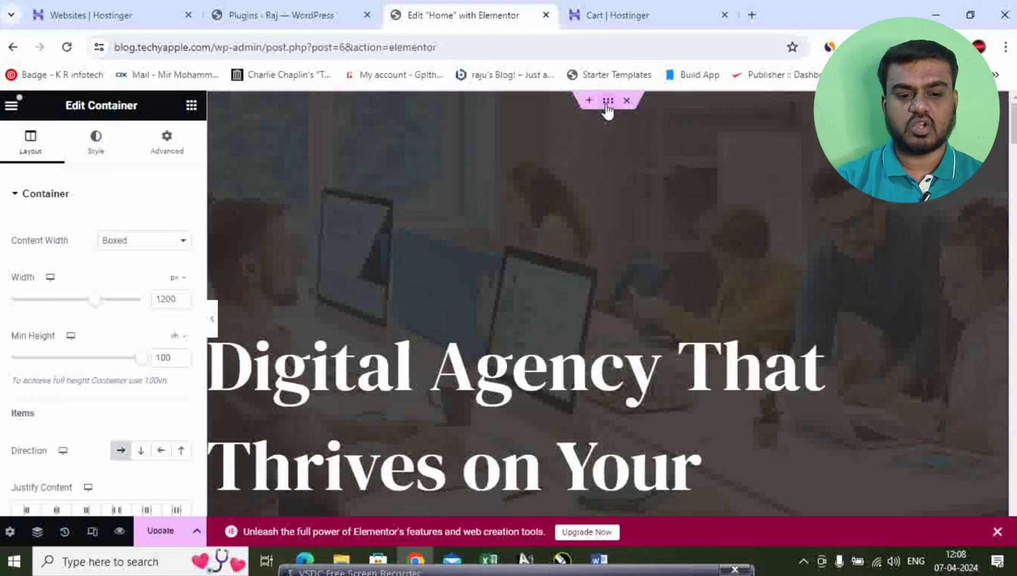
scroll(58, 332, down, 2)
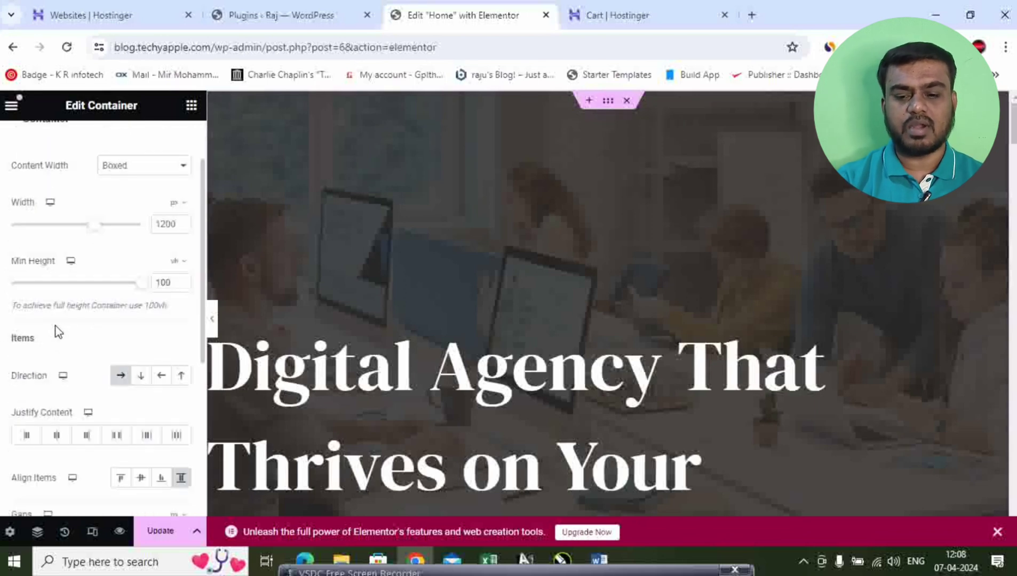
scroll(59, 332, down, 5)
scroll(56, 393, up, 7)
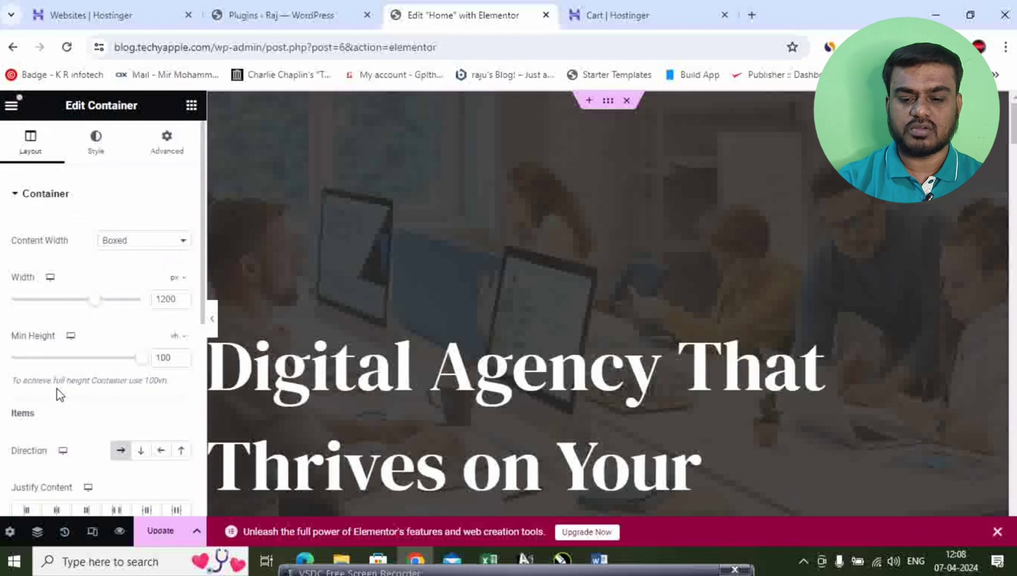
click(100, 159)
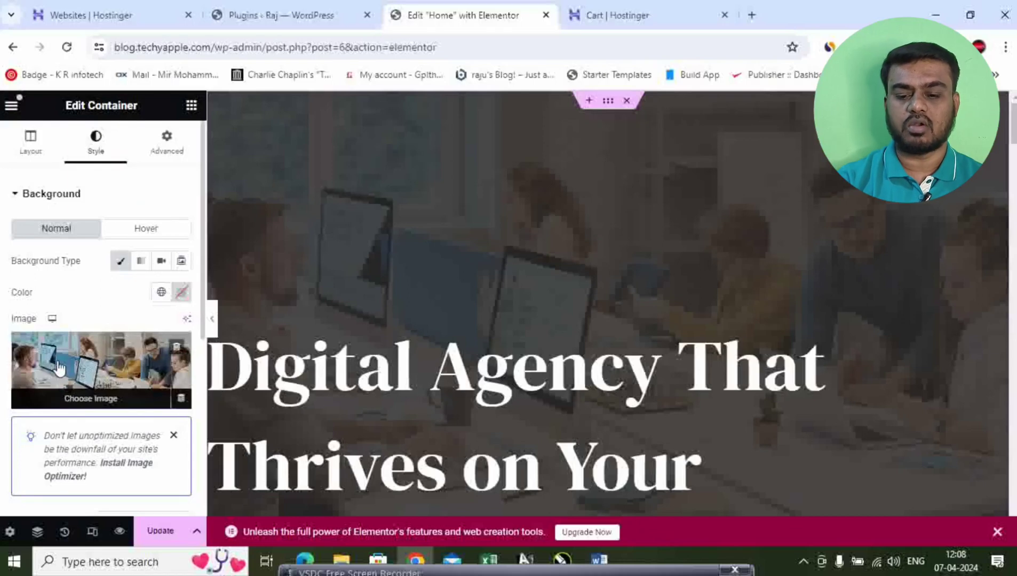
scroll(59, 368, down, 2)
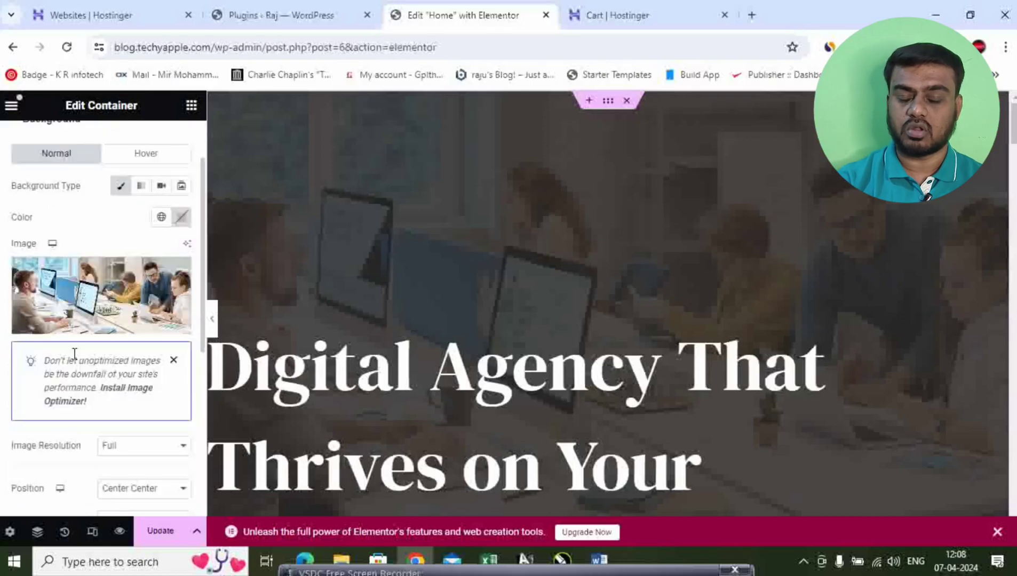
- Replace the hero background image with gallery-2.jpg, the team meeting photo
click(104, 301)
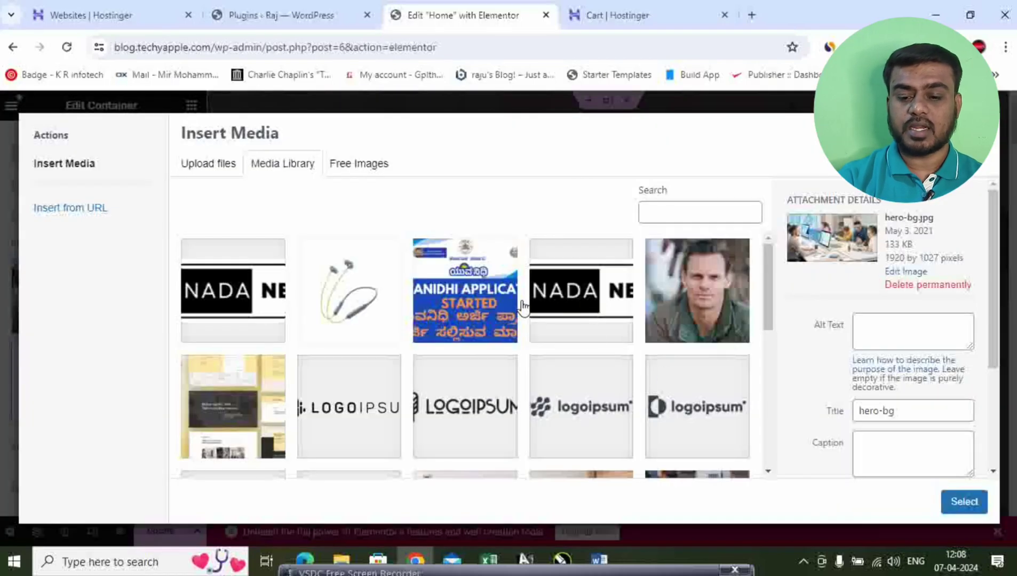
scroll(520, 315, down, 7)
scroll(587, 376, up, 1)
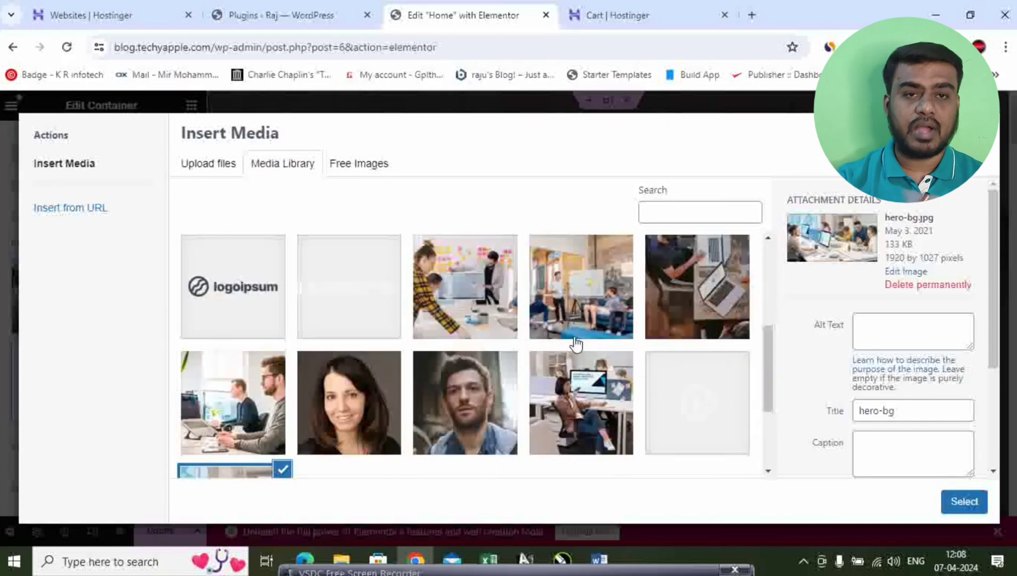
click(588, 276)
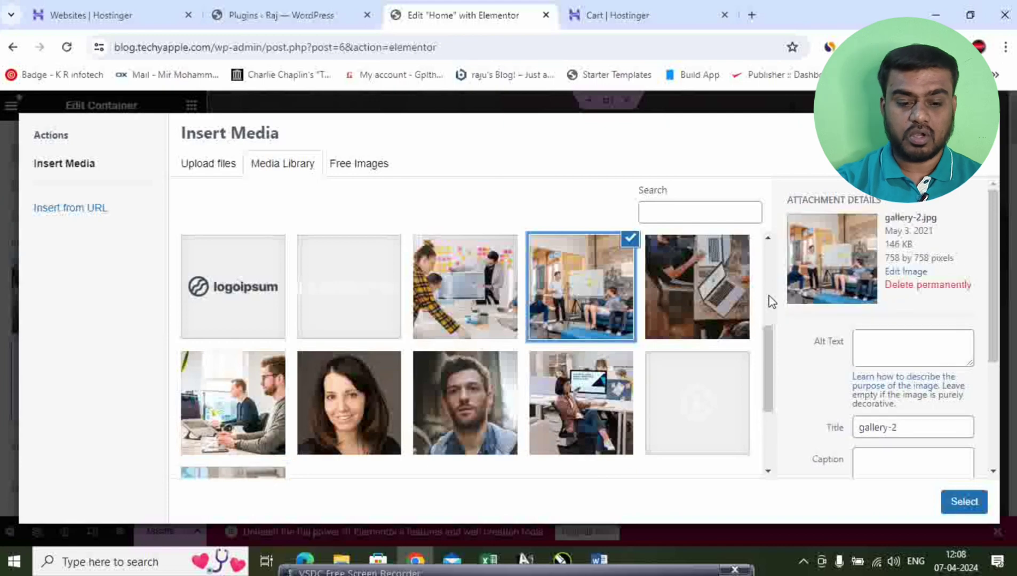
click(674, 306)
scroll(533, 338, down, 3)
scroll(622, 375, up, 3)
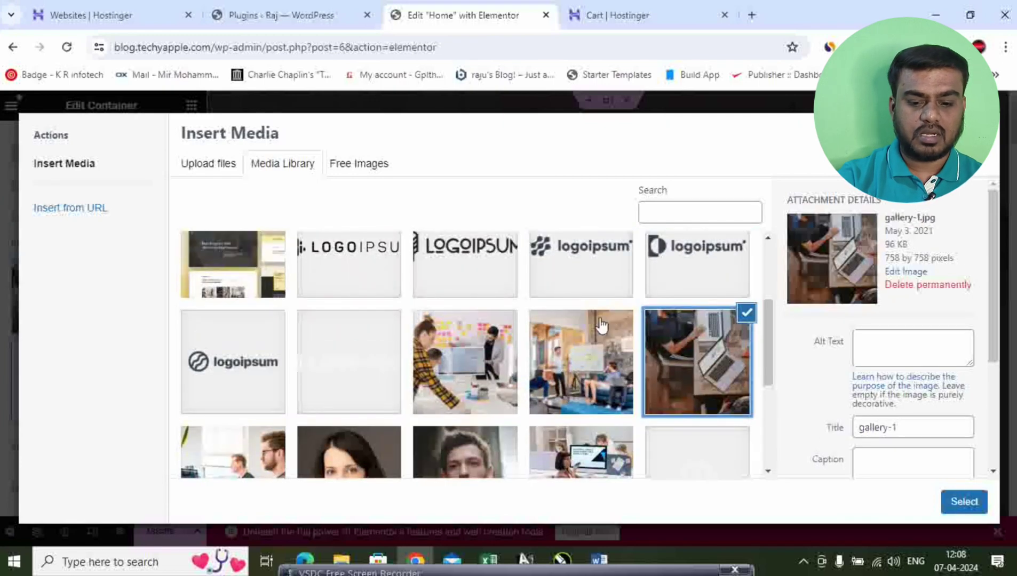
click(615, 334)
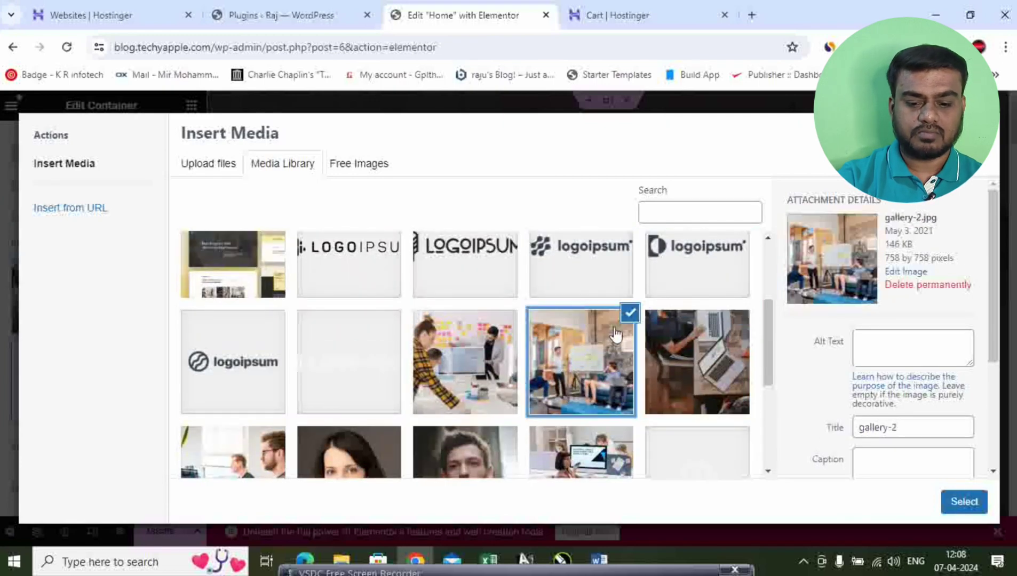
click(954, 508)
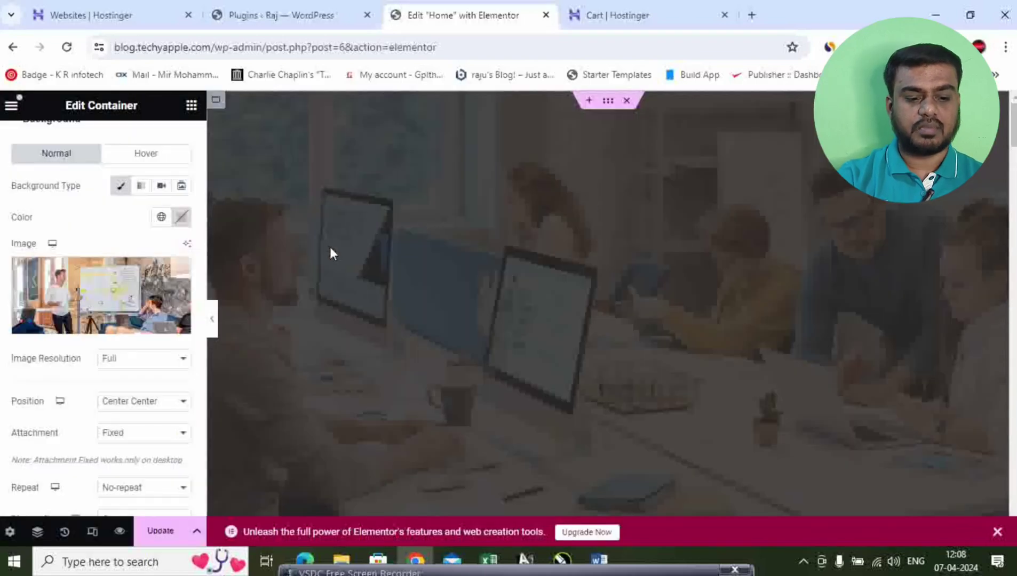
- Save the page with the new hero background
scroll(598, 260, down, 5)
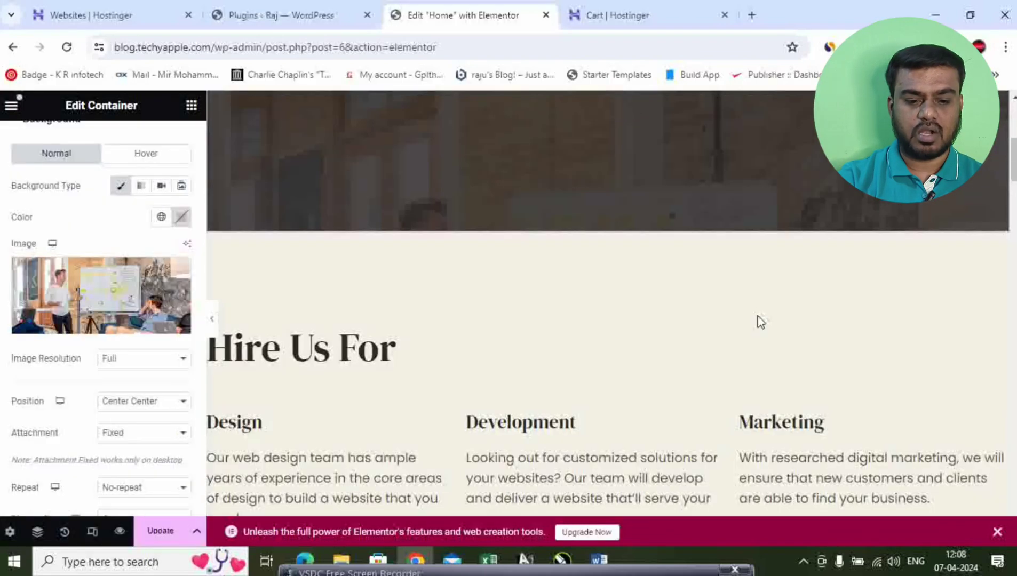
scroll(667, 341, up, 5)
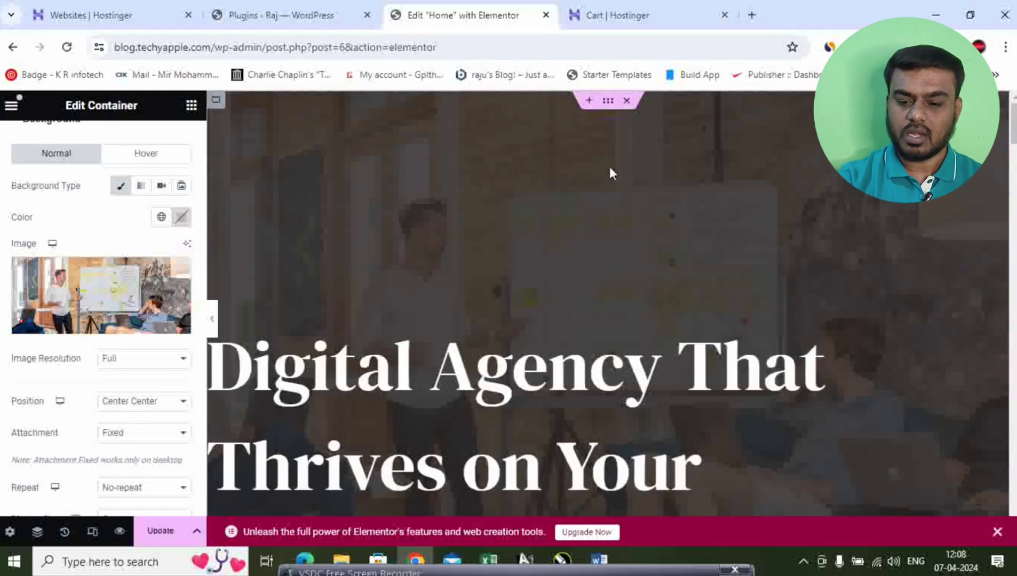
scroll(608, 173, down, 10)
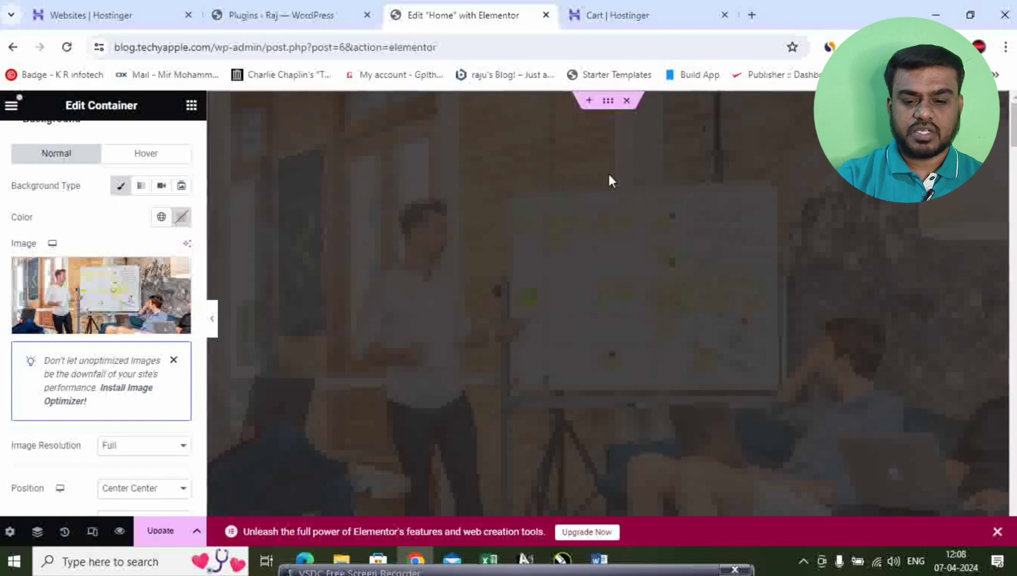
click(152, 541)
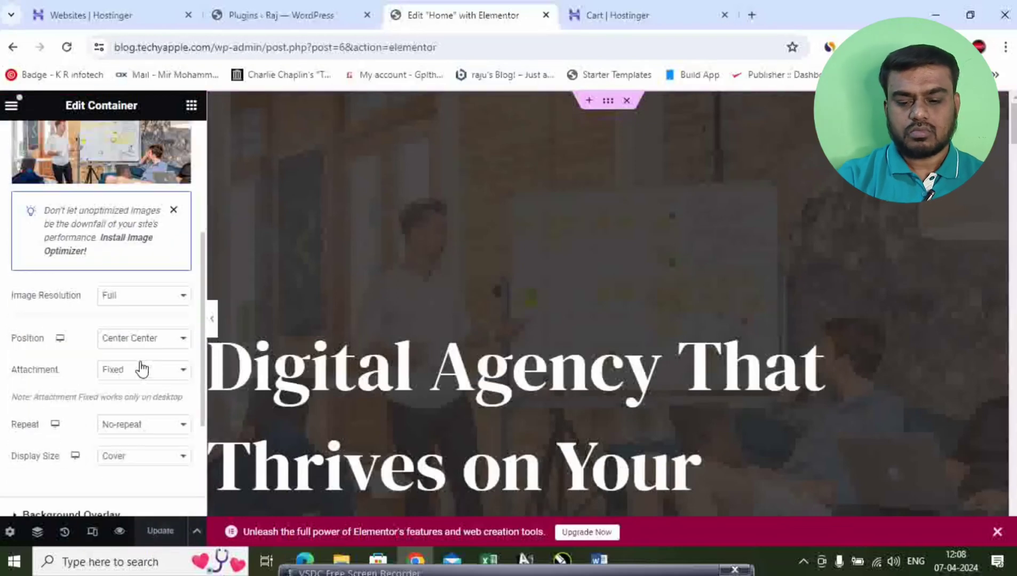
- Keep the background at Full resolution, Center Center position and No-repeat
scroll(143, 374, down, 4)
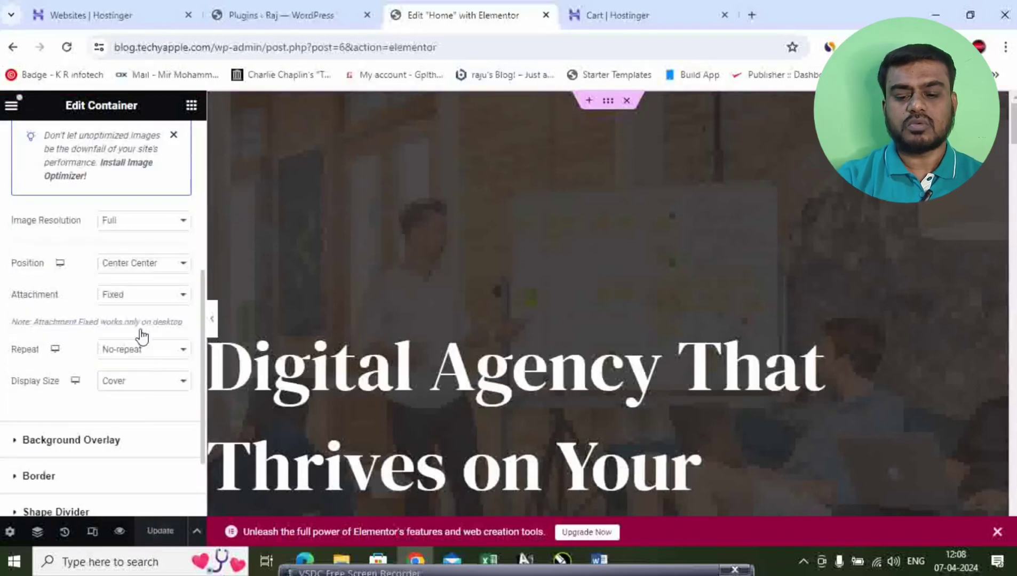
click(129, 226)
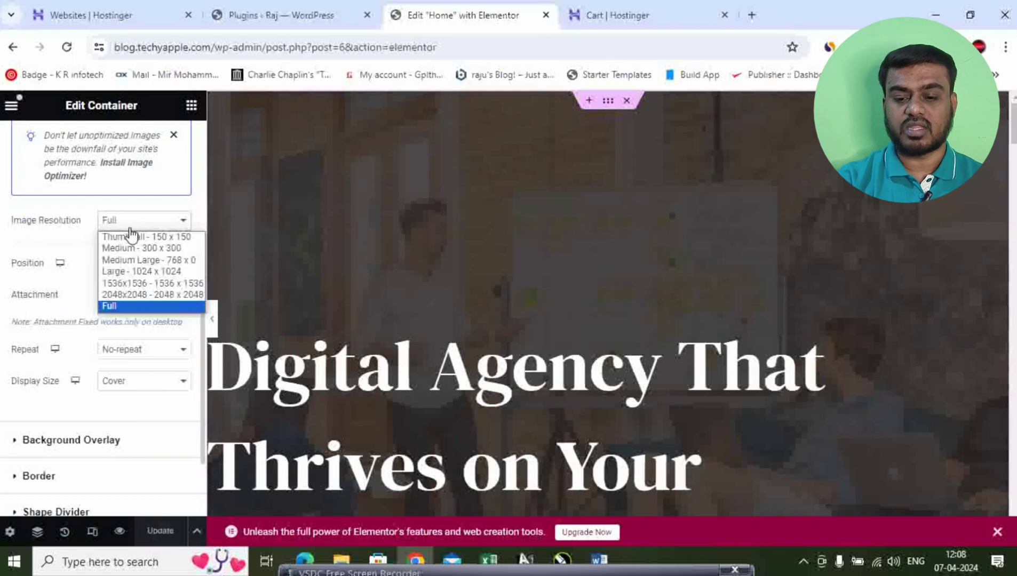
click(130, 224)
click(141, 264)
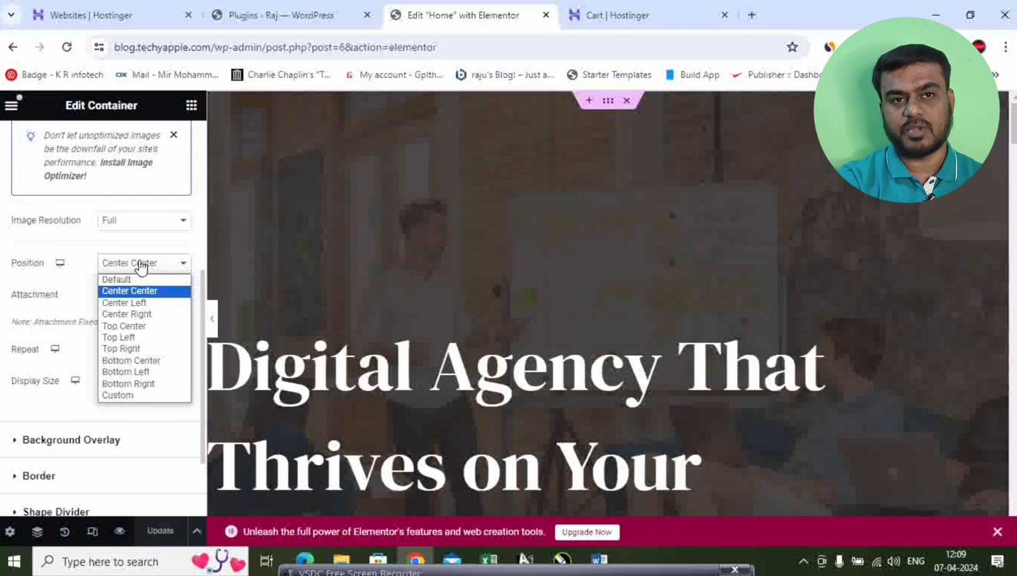
click(142, 265)
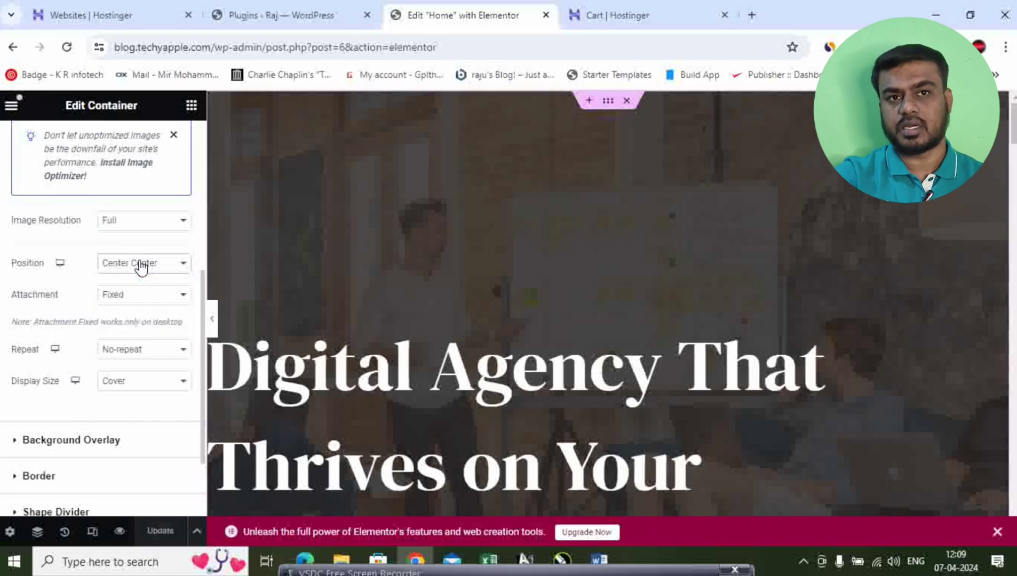
click(141, 350)
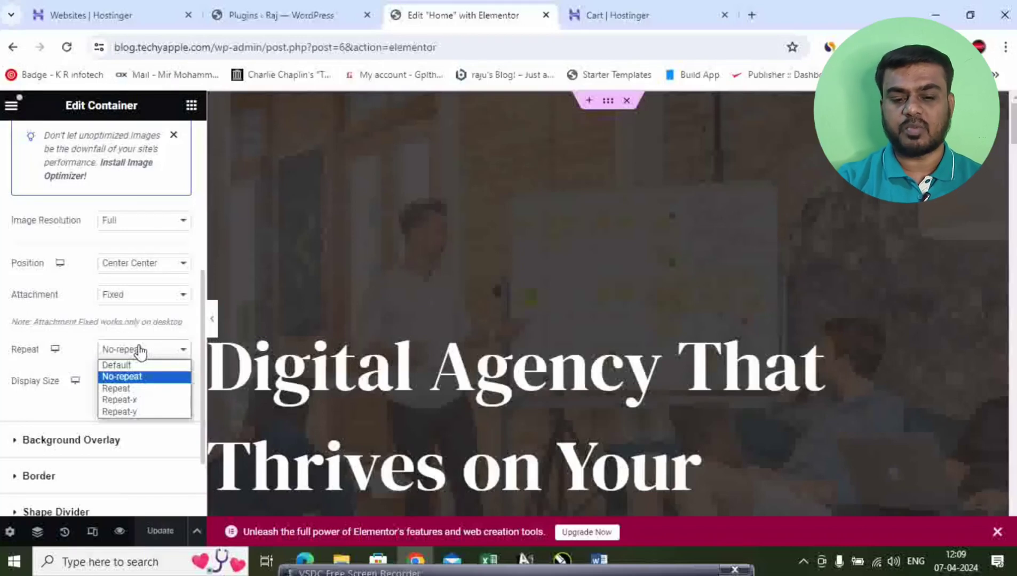
click(141, 350)
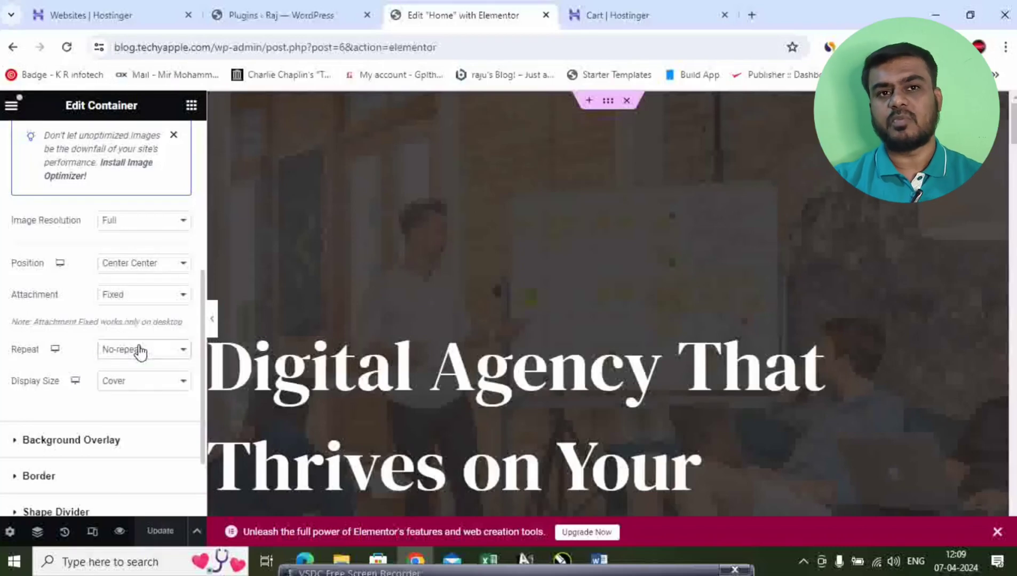
scroll(136, 362, up, 4)
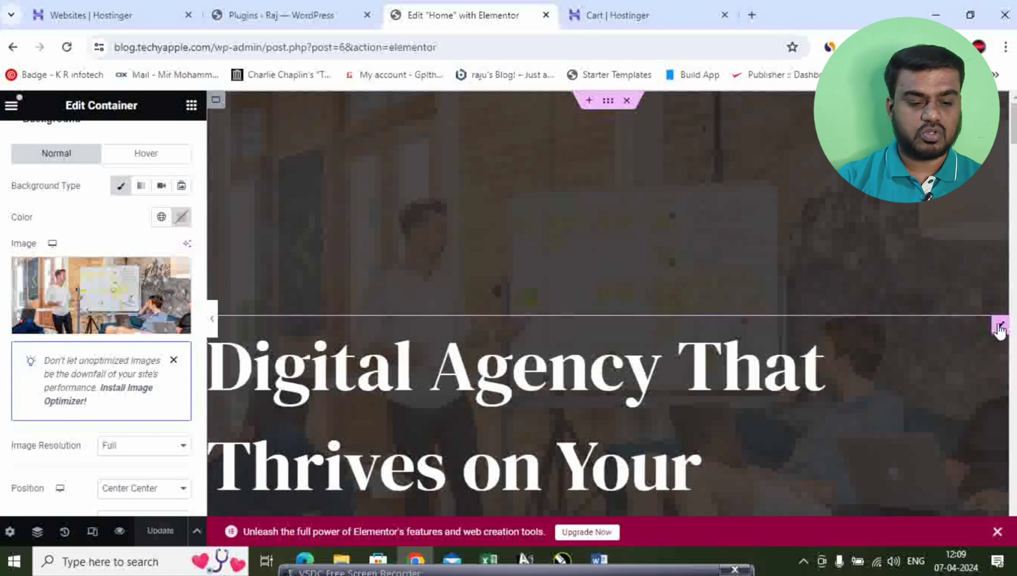
- Change the hero heading text to 'digital agency' and save the page
click(1000, 327)
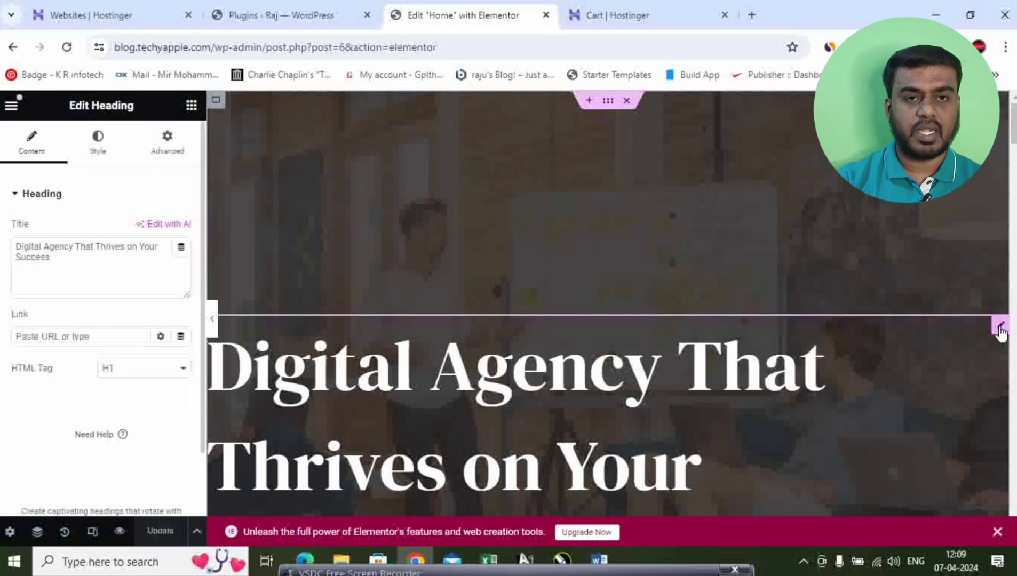
click(99, 264)
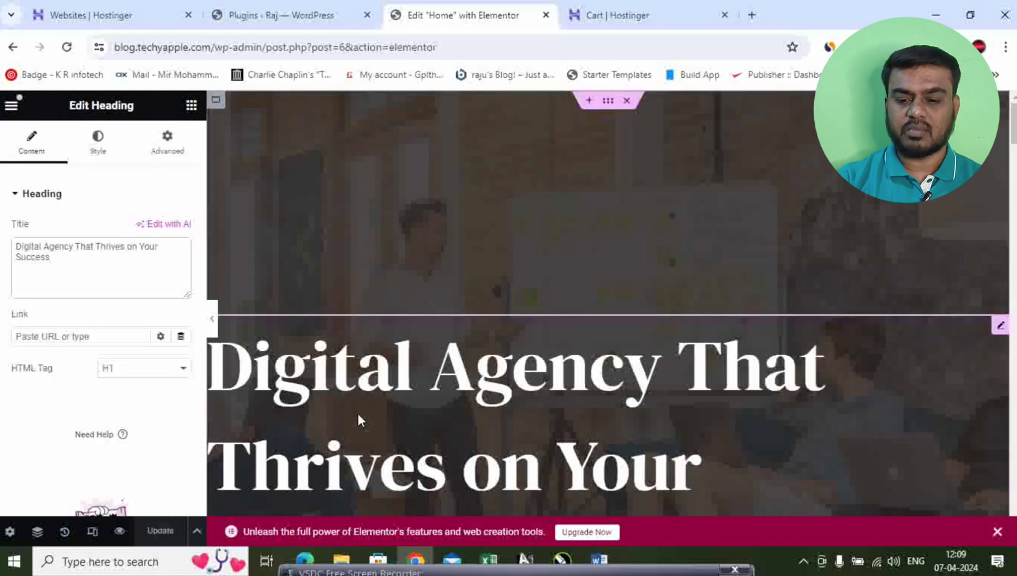
scroll(358, 412, down, 3)
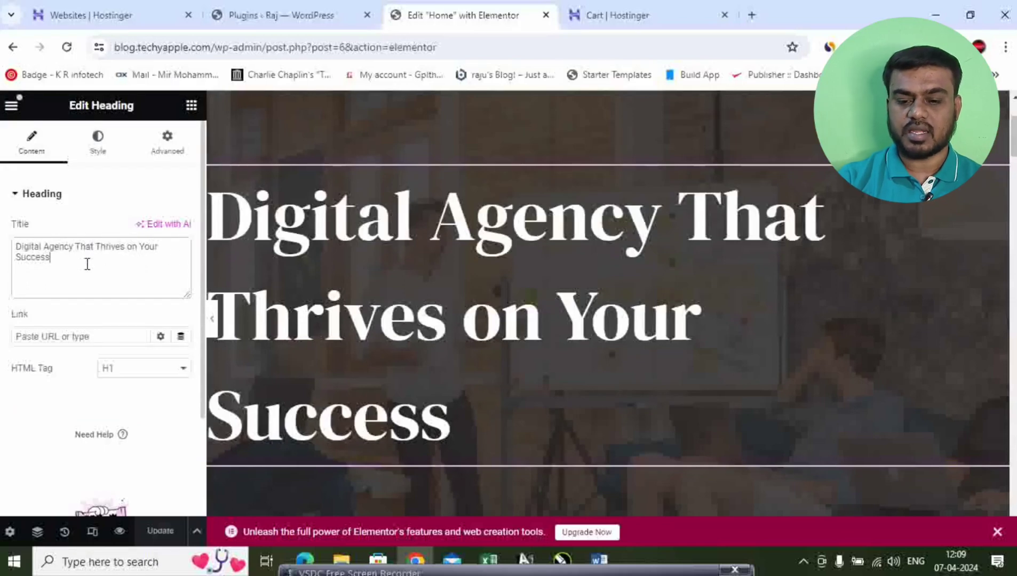
key(ctrl+a)
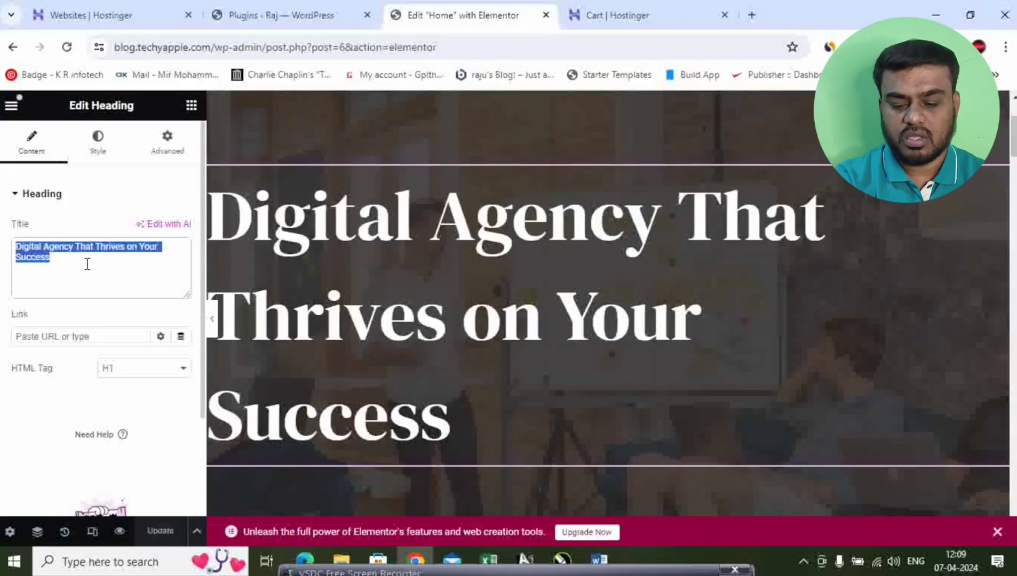
text(digital )
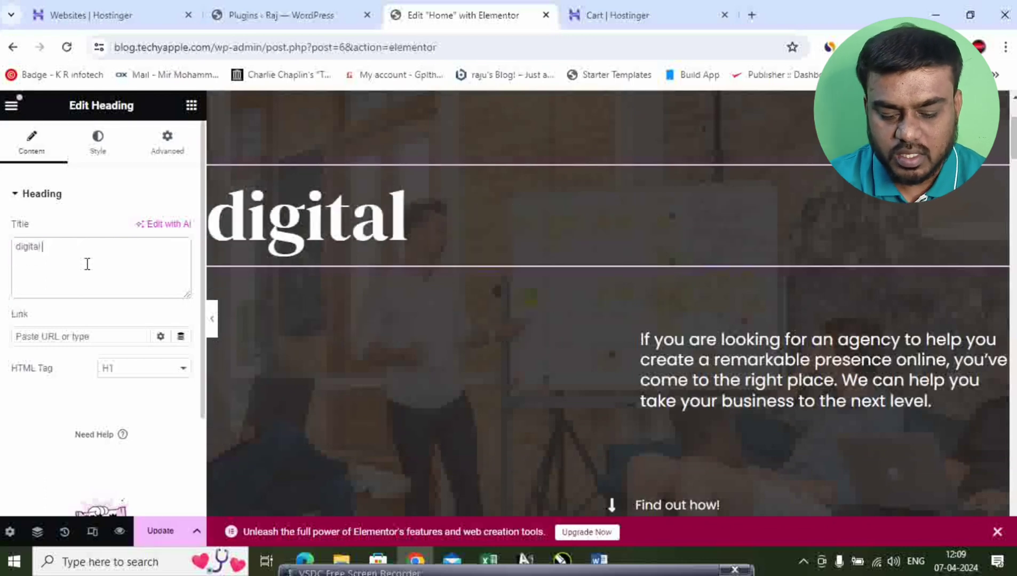
text(agency)
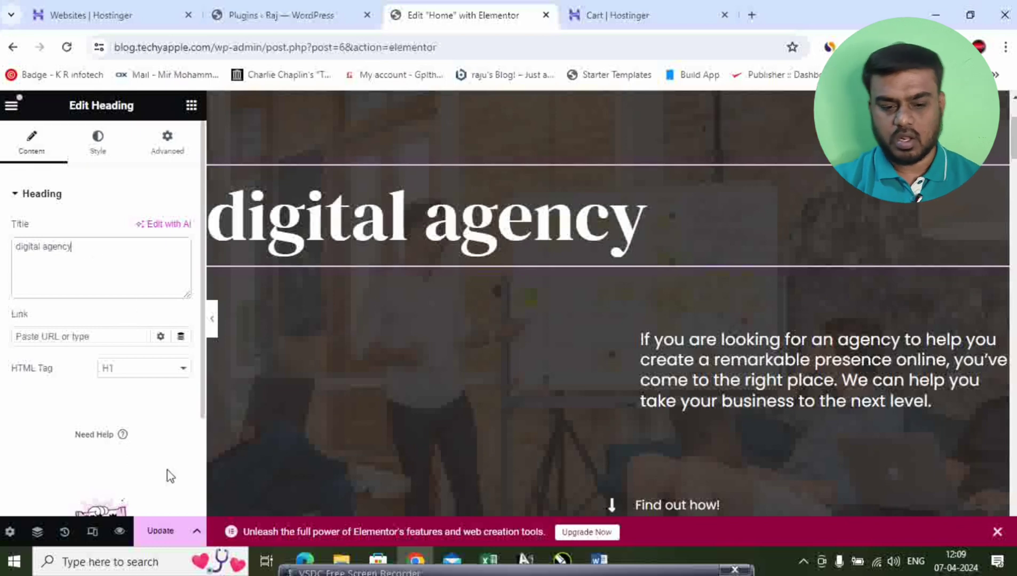
click(159, 540)
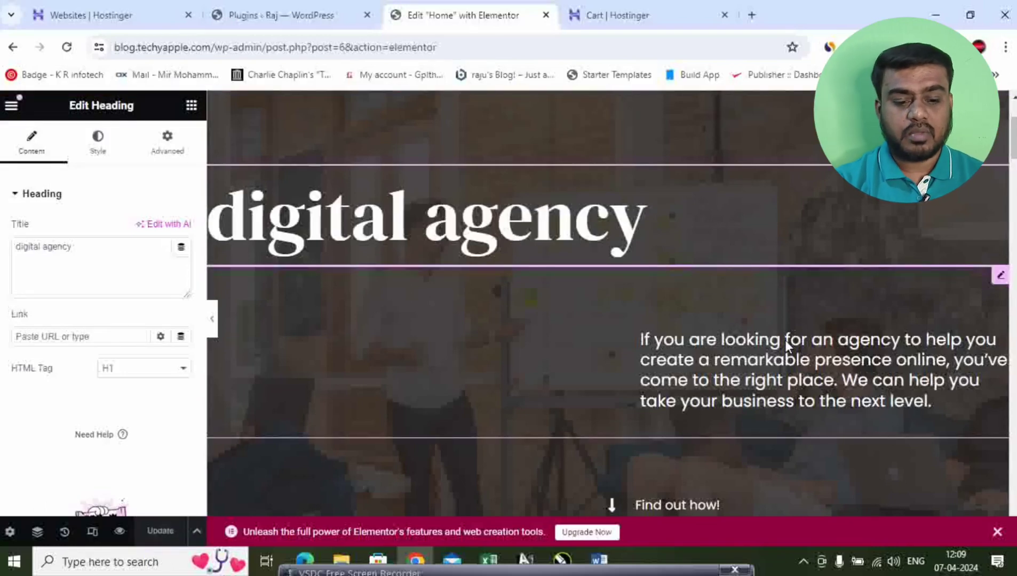
- Open the intro paragraph, then the 'Find out how!' icon list, for editing
click(997, 277)
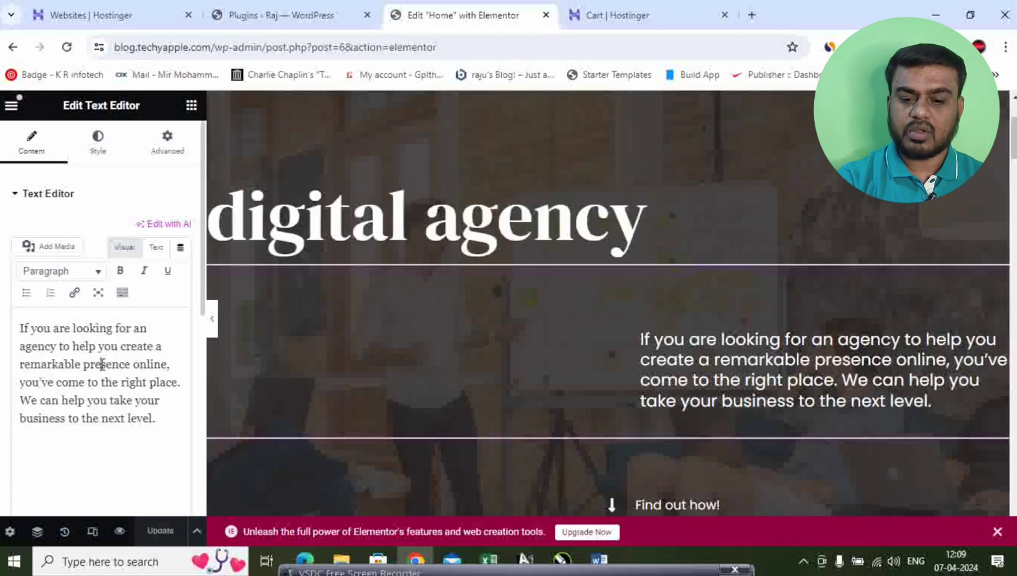
click(99, 363)
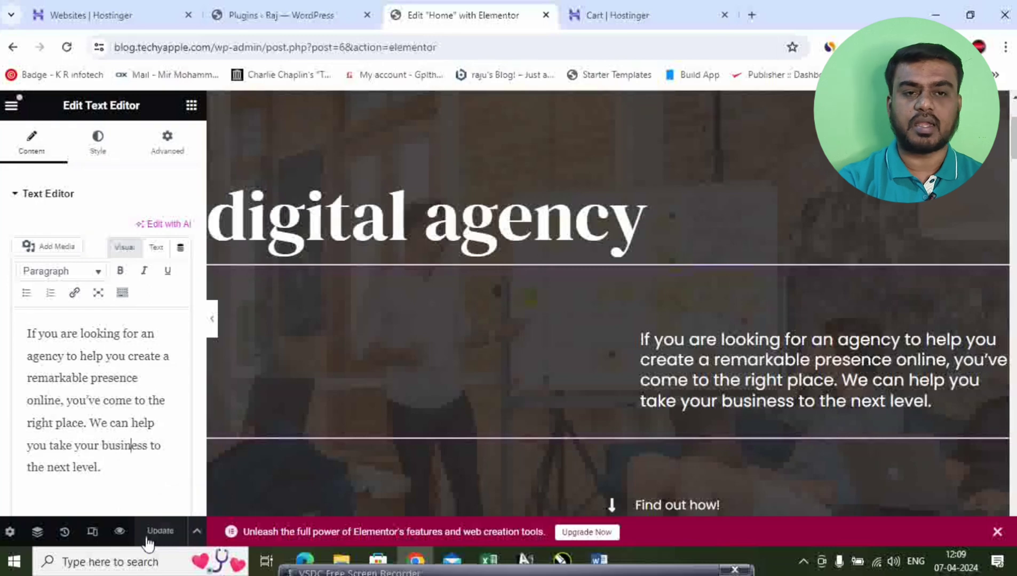
scroll(546, 221, down, 6)
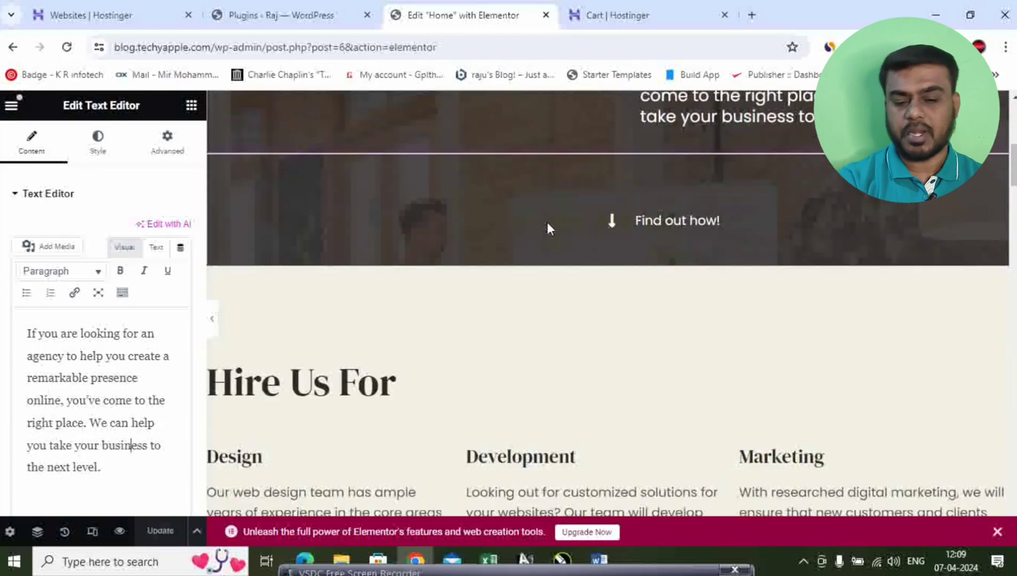
click(1002, 146)
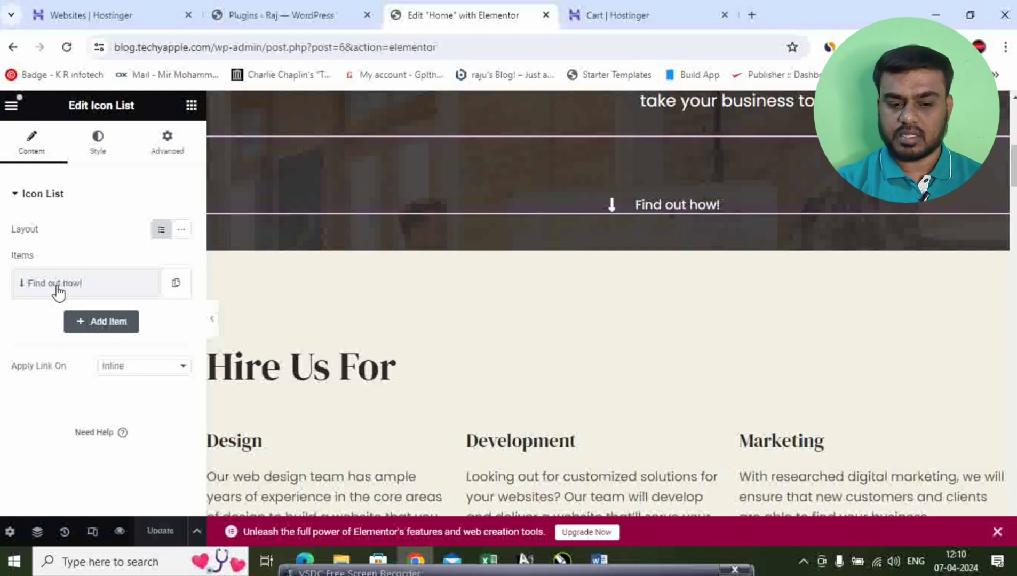
- Delete the 'Find out how!' section below the hero
click(58, 286)
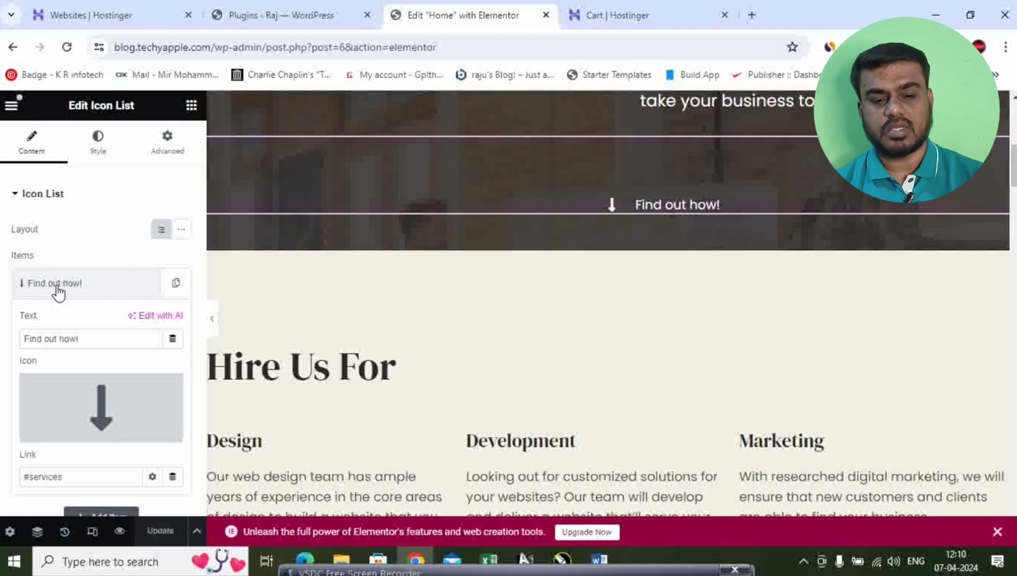
click(58, 285)
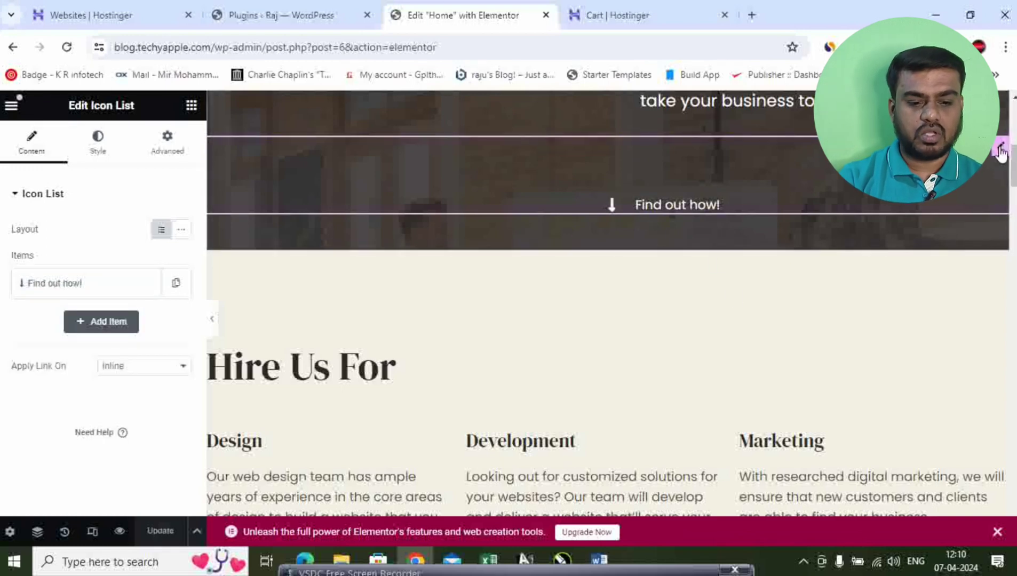
right_click(1001, 152)
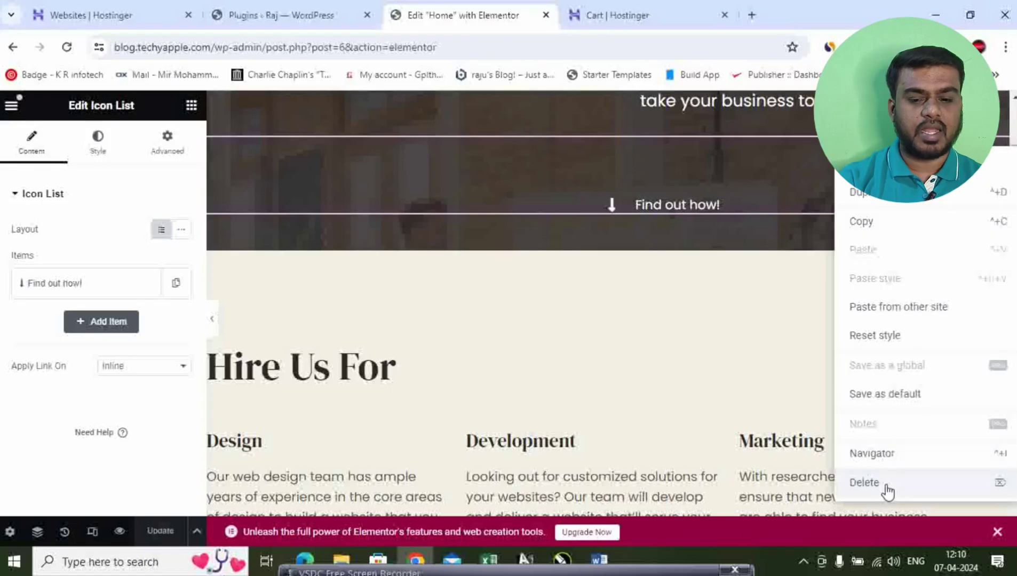
click(864, 482)
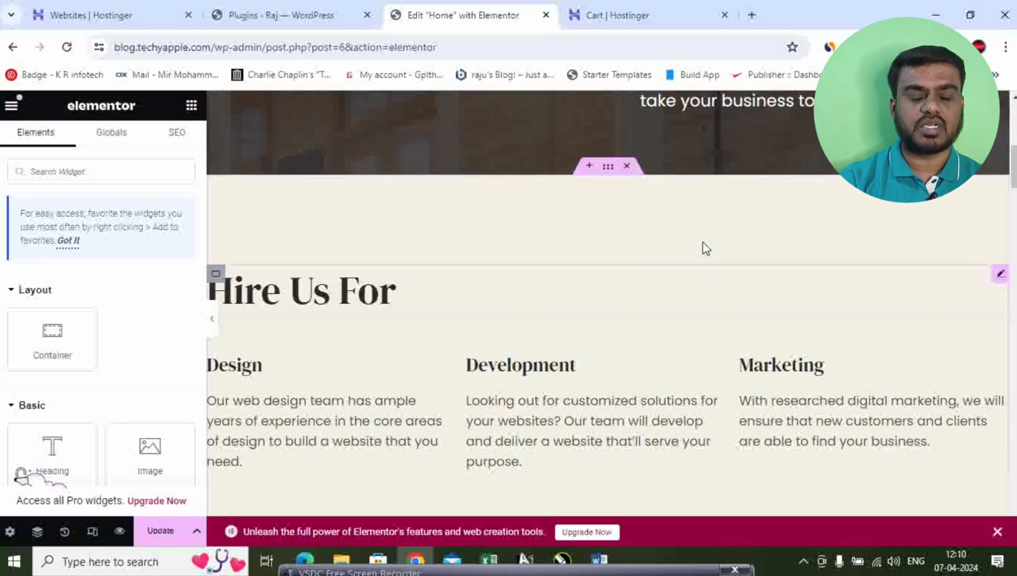
scroll(660, 272, up, 2)
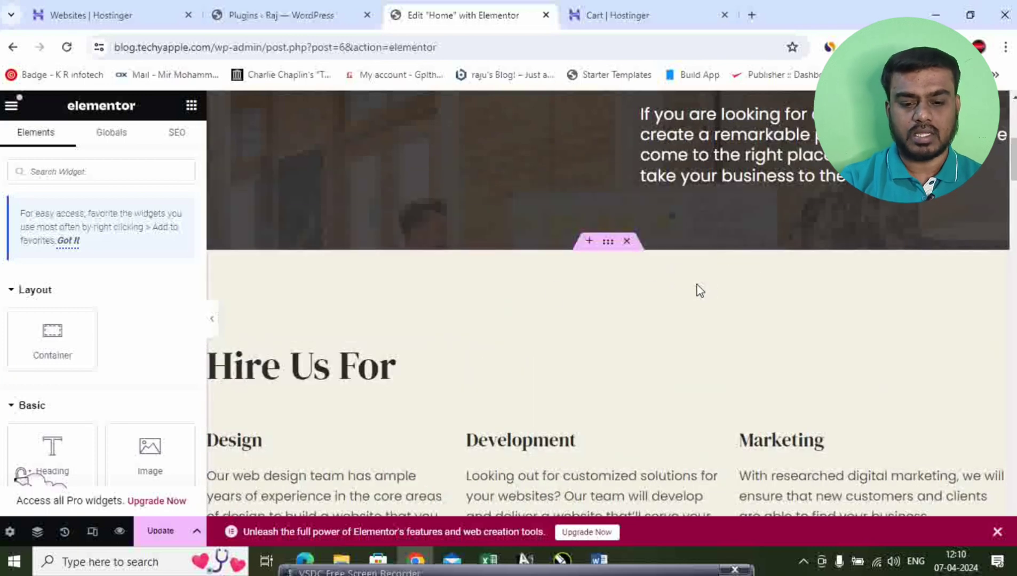
scroll(696, 290, up, 1)
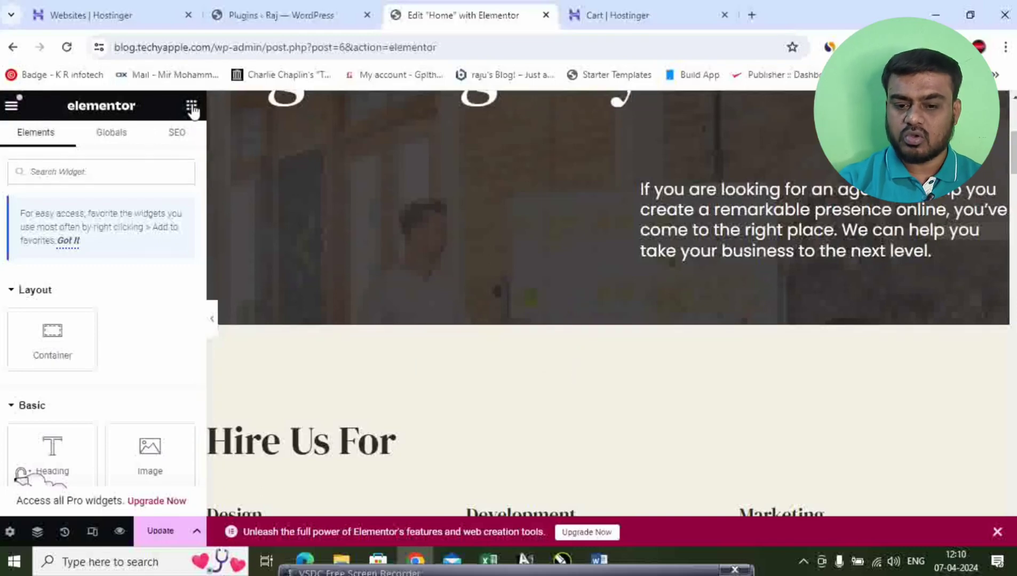
scroll(148, 331, down, 1)
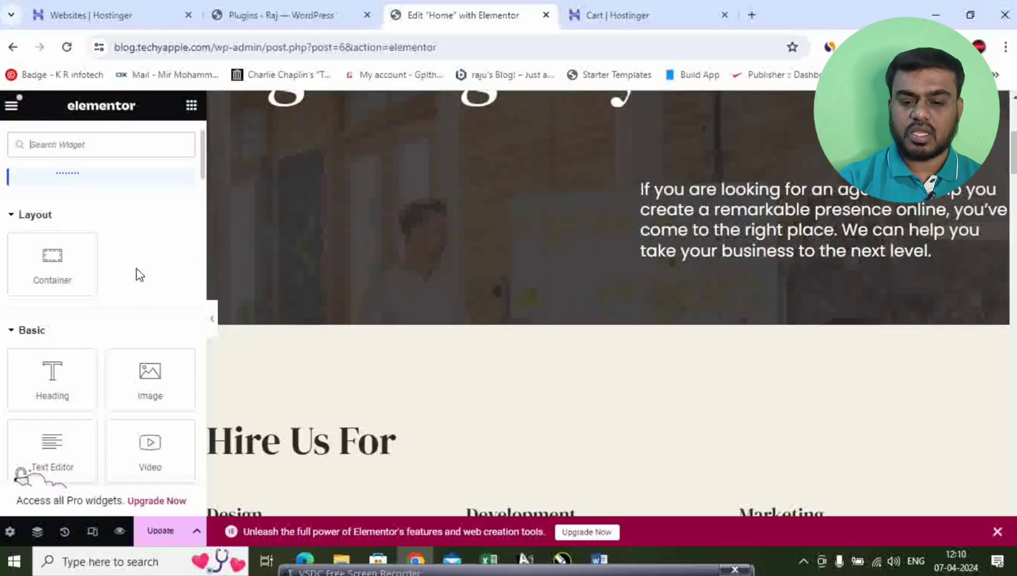
- Add a Heading widget below the hero paragraph and set its text to 'digital Marketing'
scroll(138, 273, down, 1)
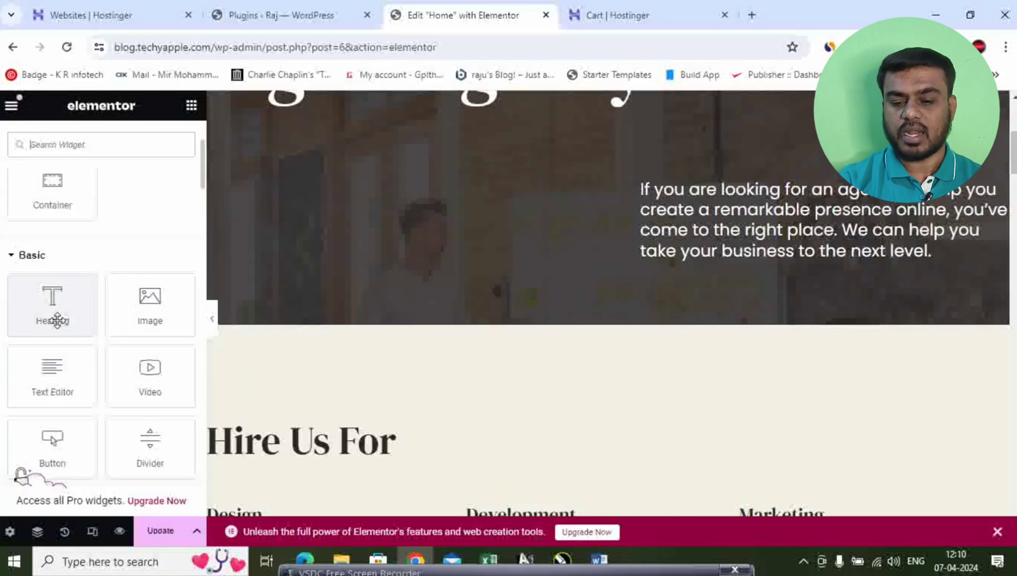
drag(57, 321, 593, 367)
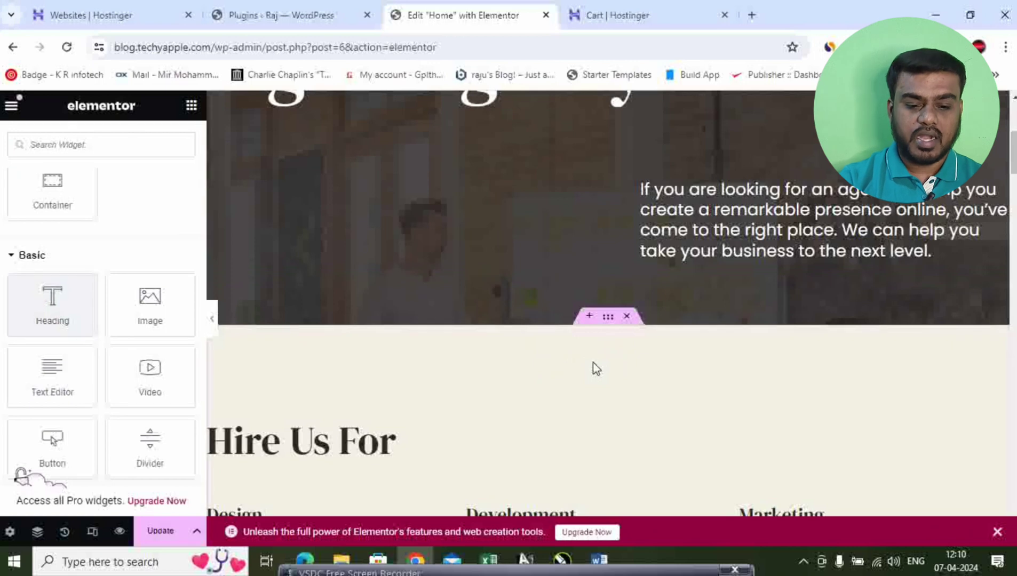
drag(52, 299, 626, 275)
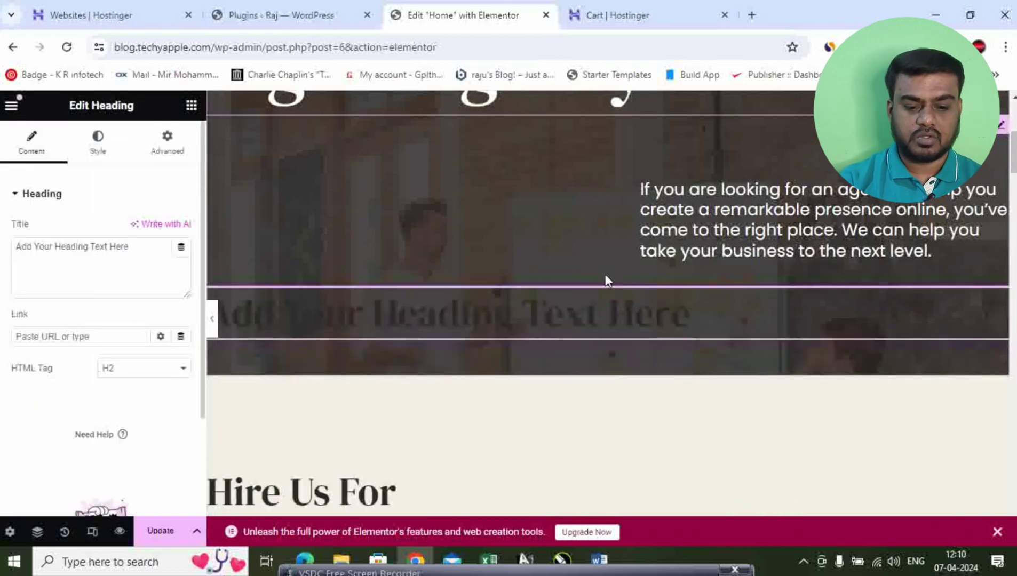
click(114, 260)
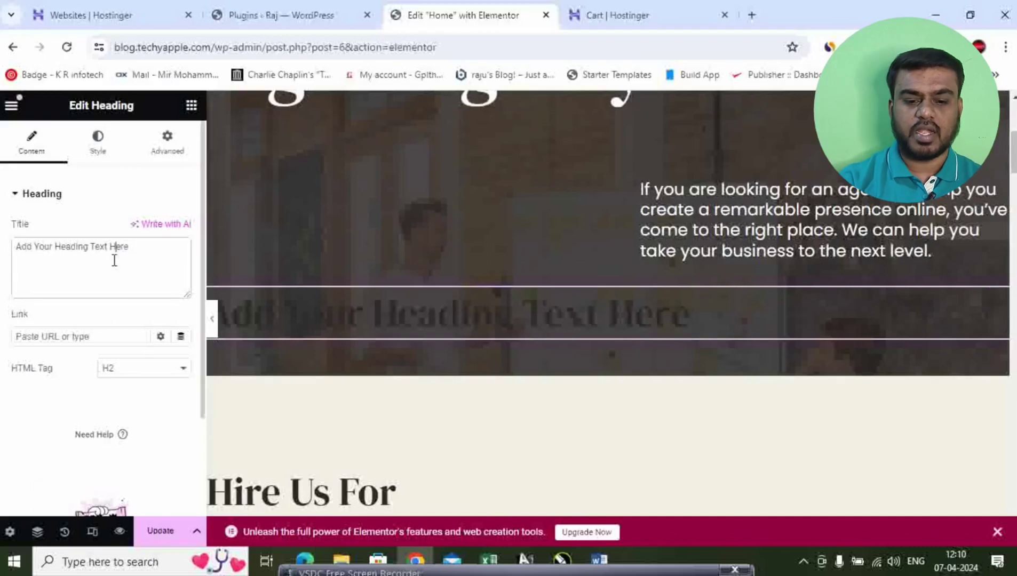
key(ctrl+a)
text(d)
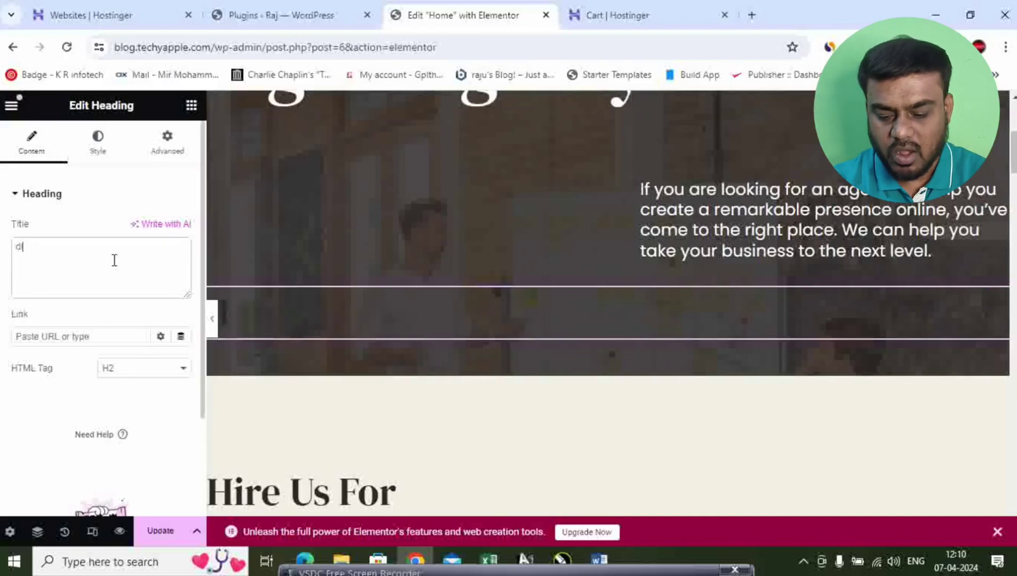
text(igital Marketing)
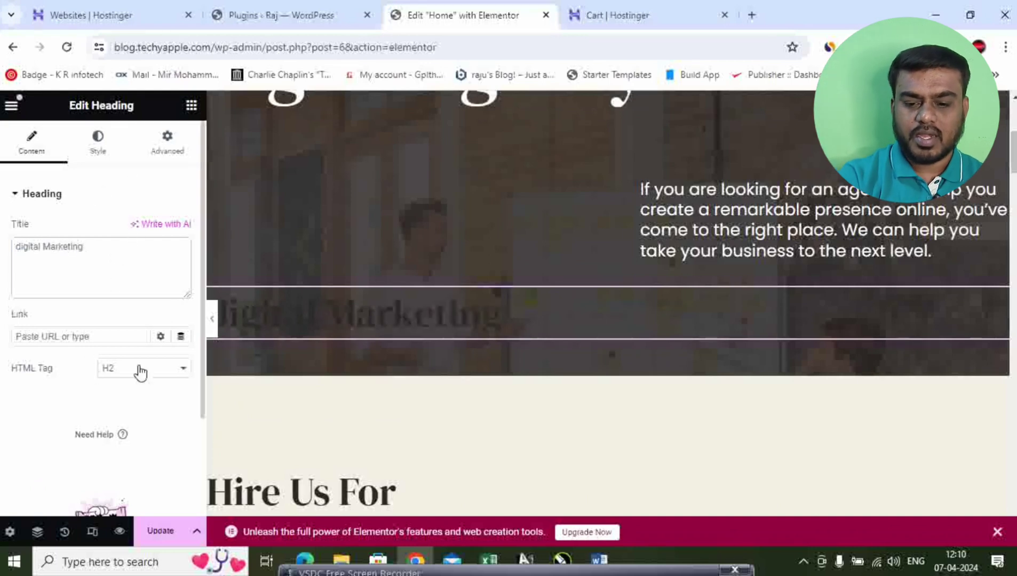
click(101, 153)
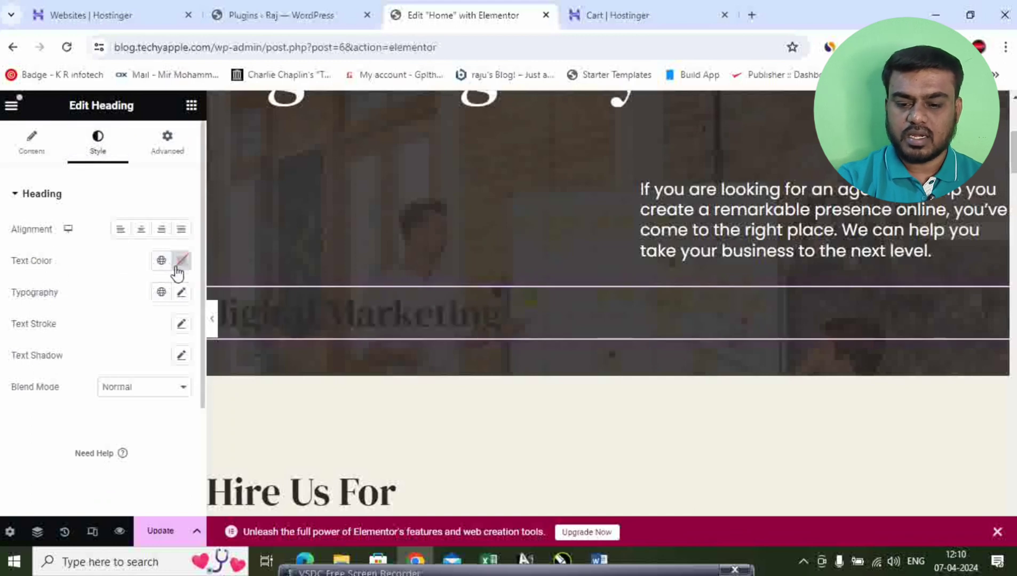
- Make the heading's text colour near-white, #F1F1F1
click(181, 260)
click(178, 405)
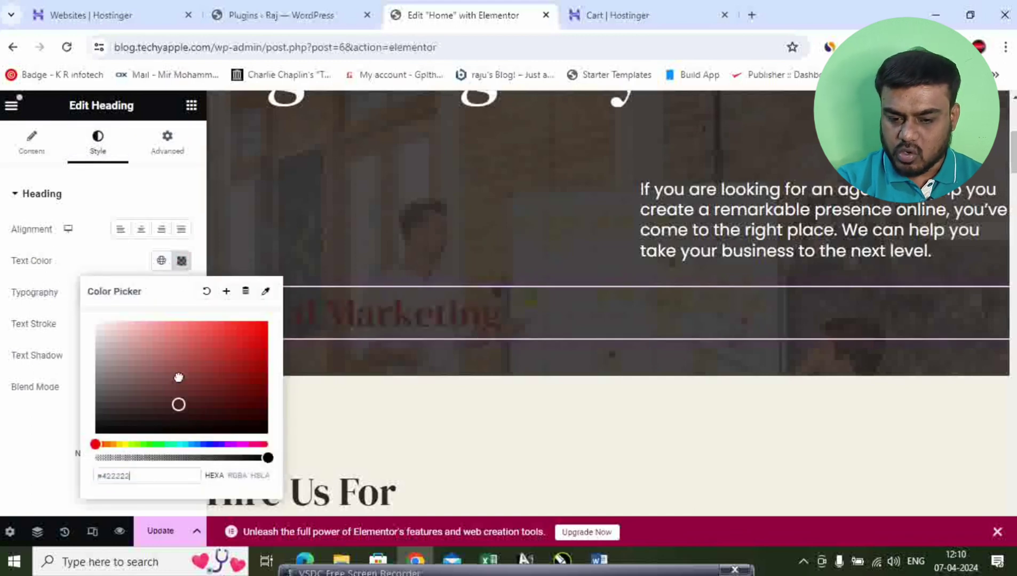
drag(179, 377, 91, 327)
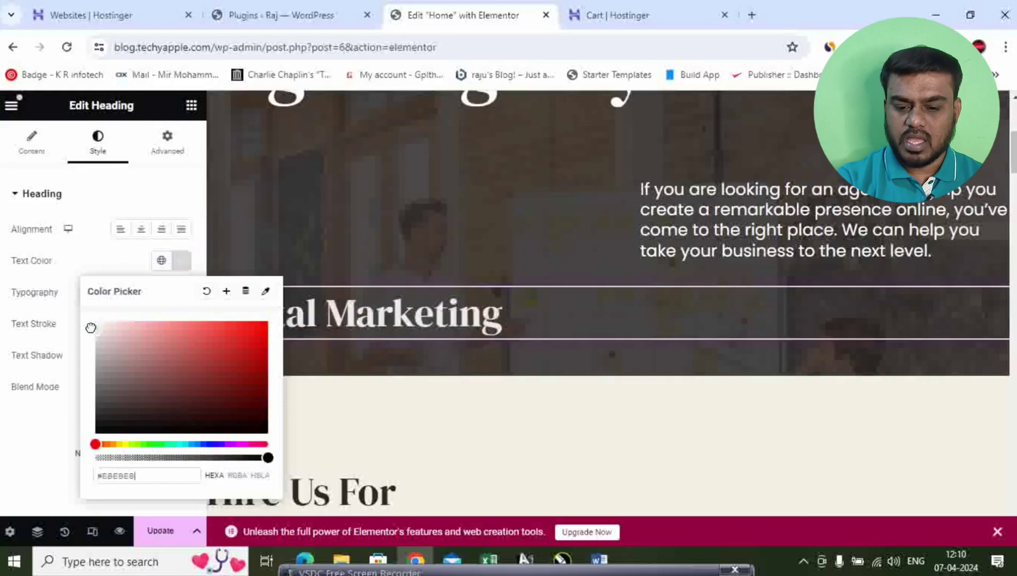
click(80, 206)
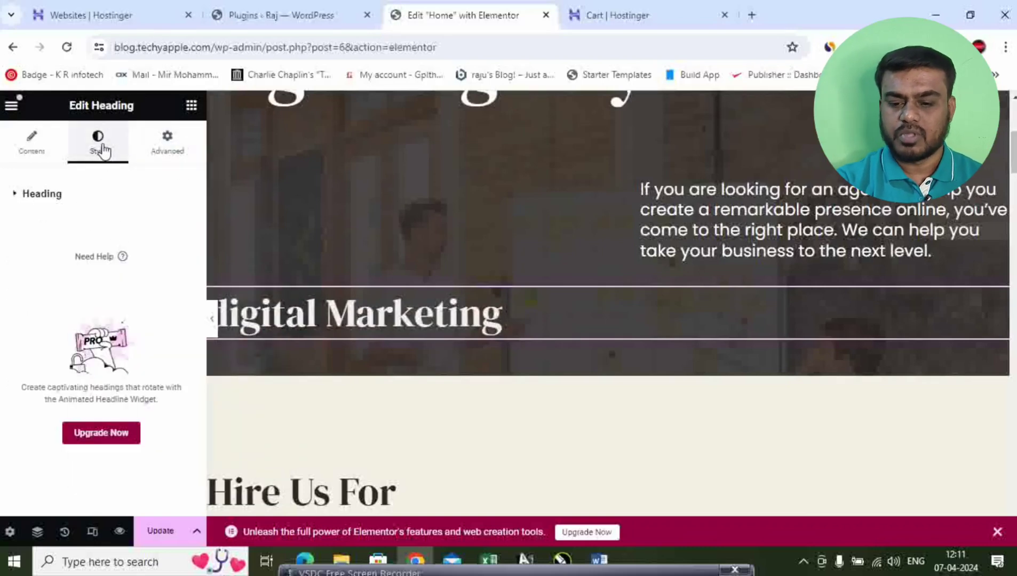
- Centre-align the 'digital Marketing' heading after trying the other alignments
click(41, 194)
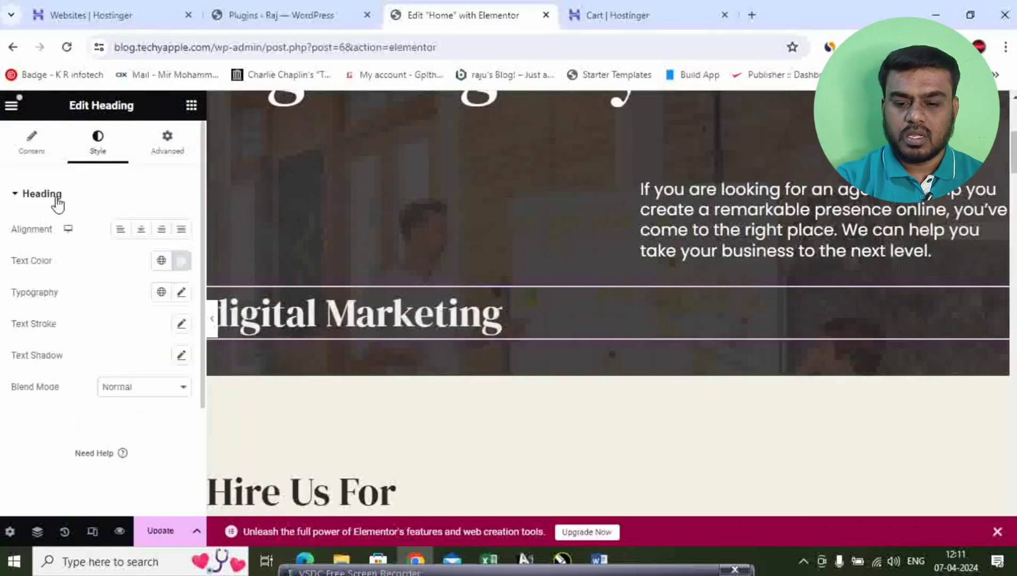
click(141, 231)
click(120, 231)
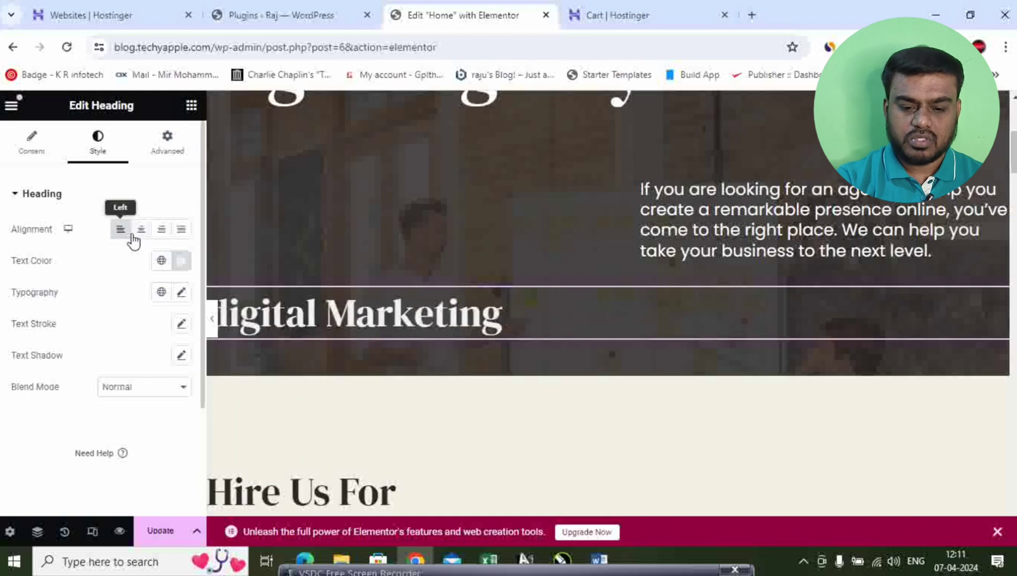
click(162, 231)
click(181, 231)
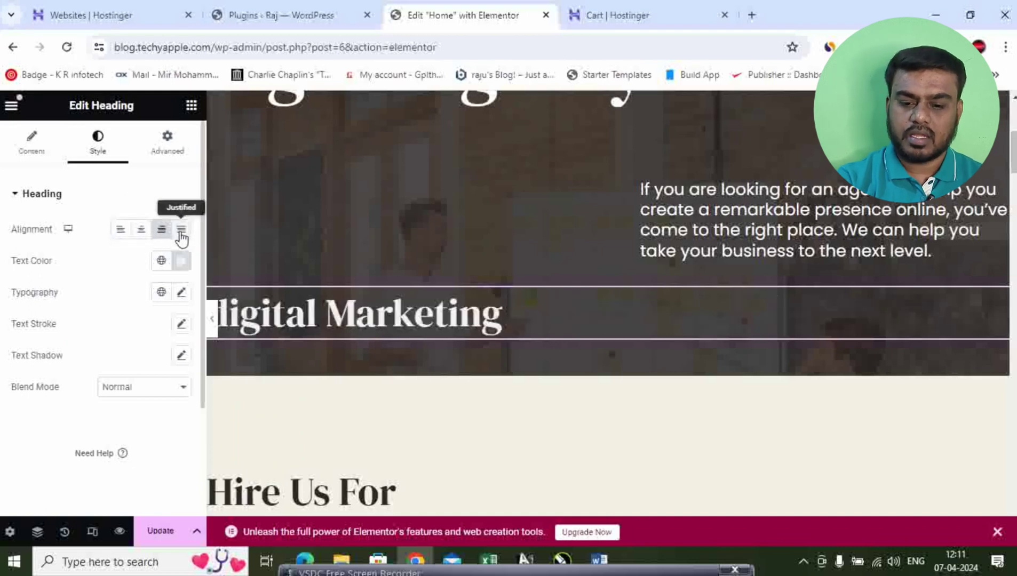
click(140, 230)
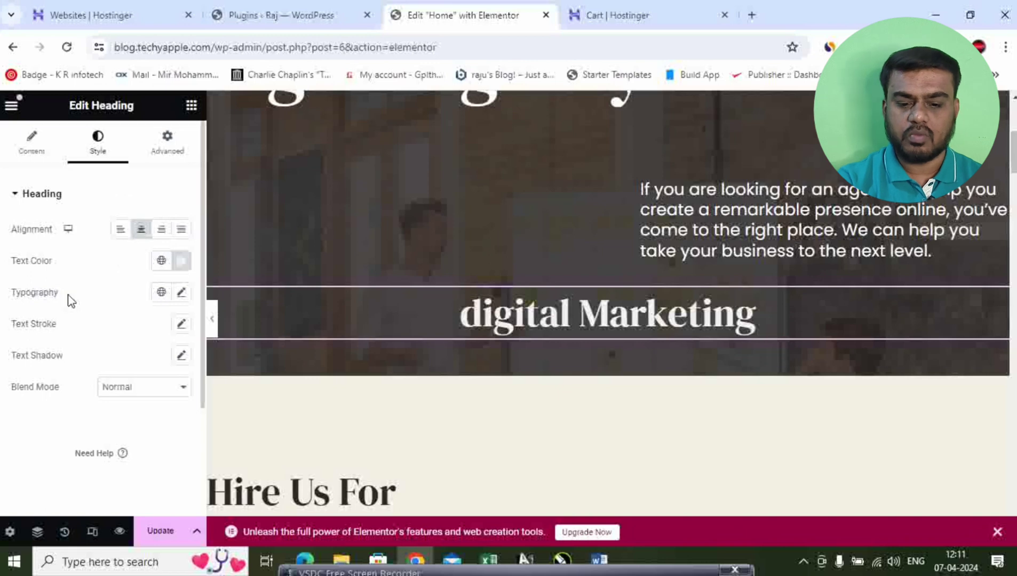
- Set the heading's typography font family to Tahoma and save the page
click(182, 293)
scroll(108, 351, down, 3)
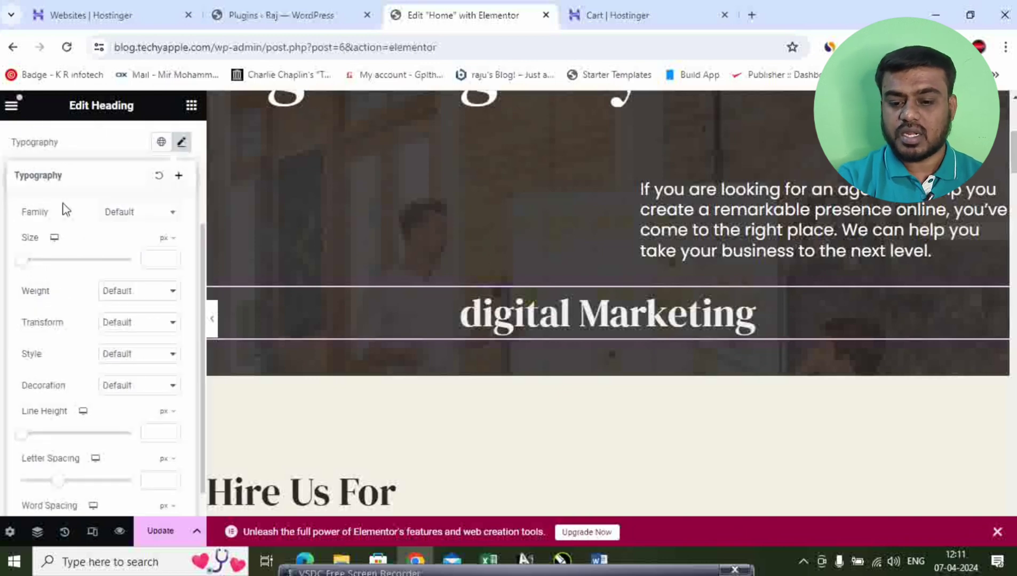
click(131, 217)
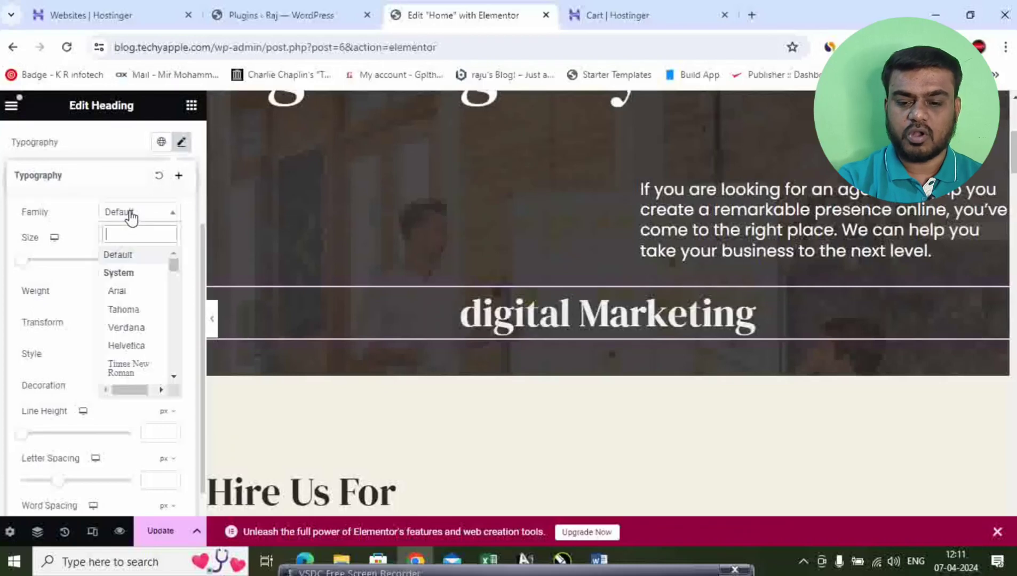
click(123, 310)
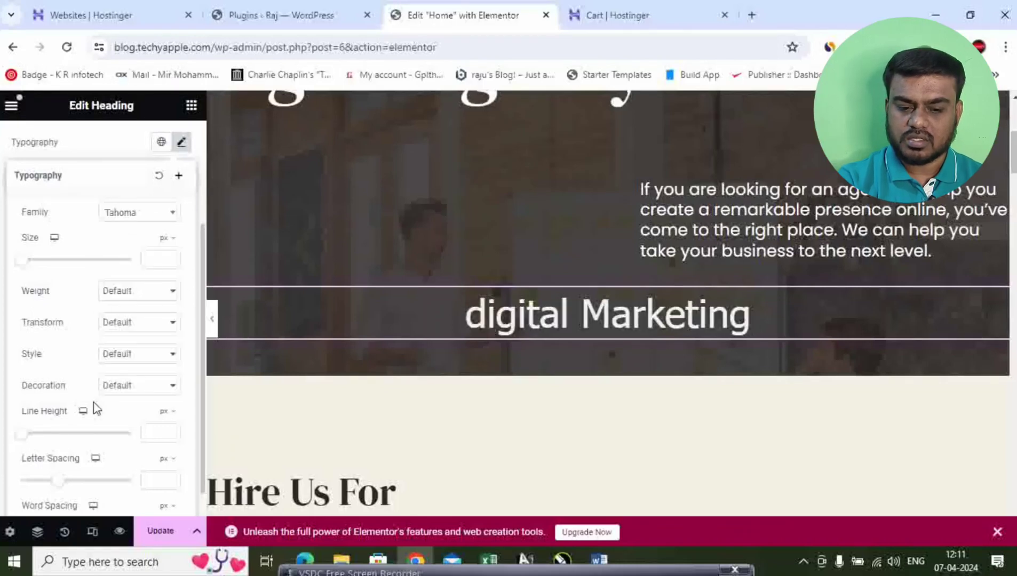
click(161, 531)
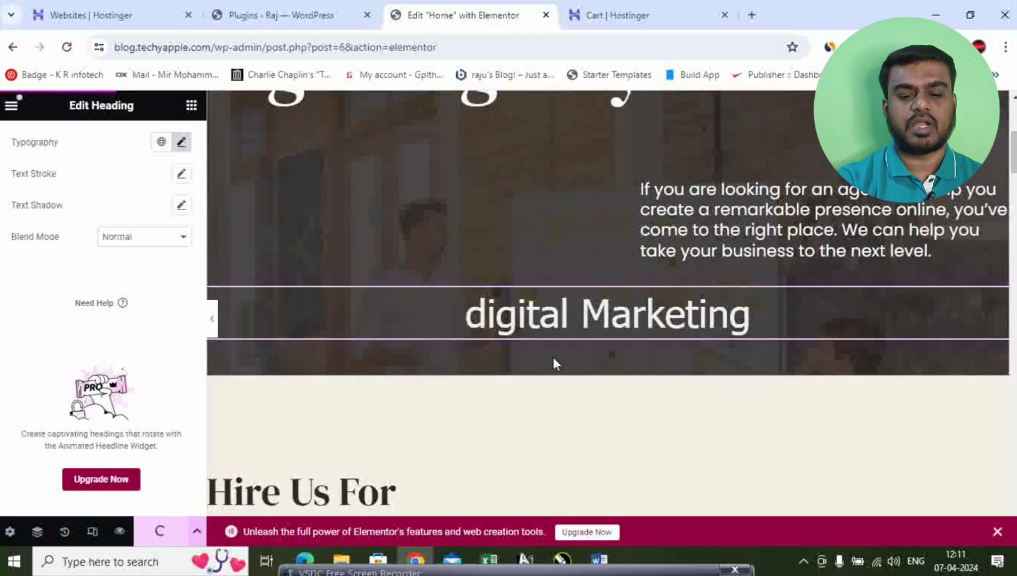
- Scroll down to the About Us section and select its office photo
scroll(711, 340, down, 1)
scroll(475, 299, down, 3)
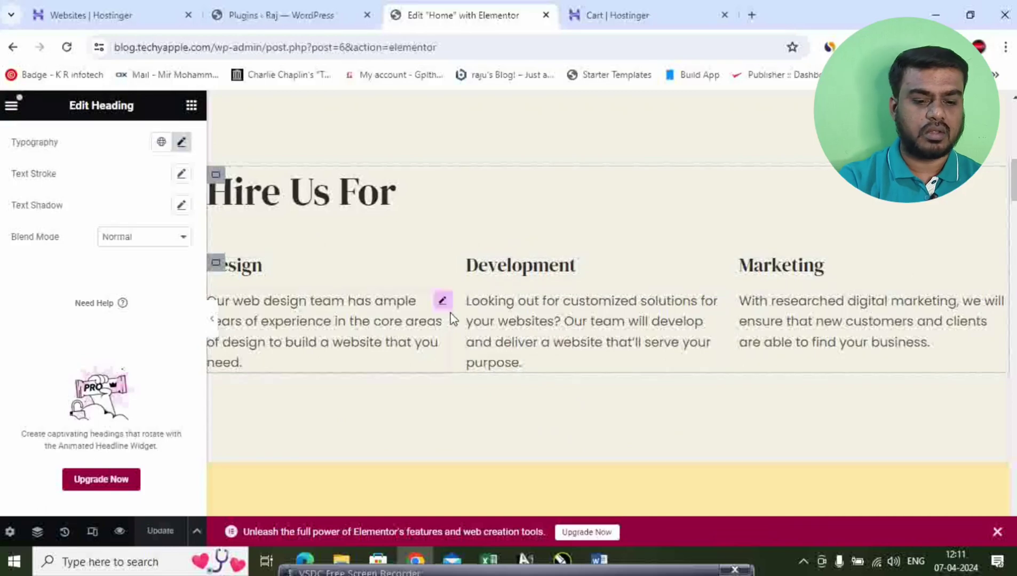
scroll(619, 313, down, 6)
scroll(797, 282, down, 1)
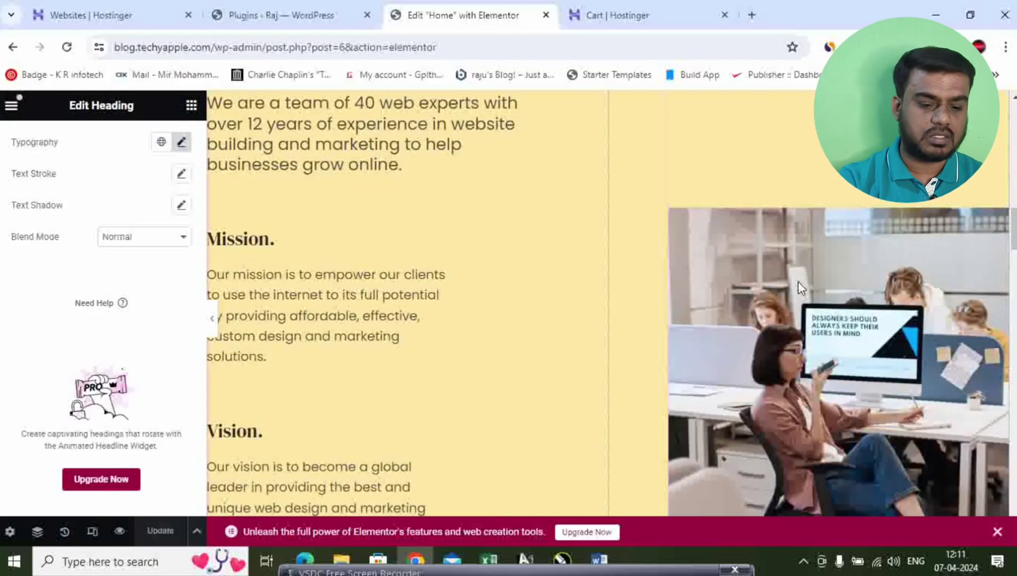
click(797, 281)
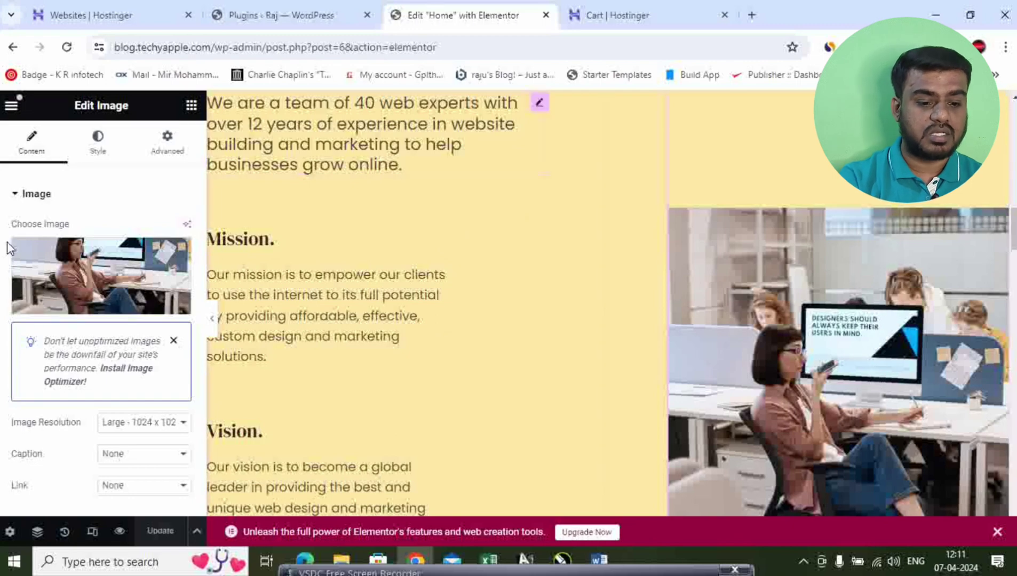
- Select the client logos container, then the first client logo
scroll(358, 347, up, 3)
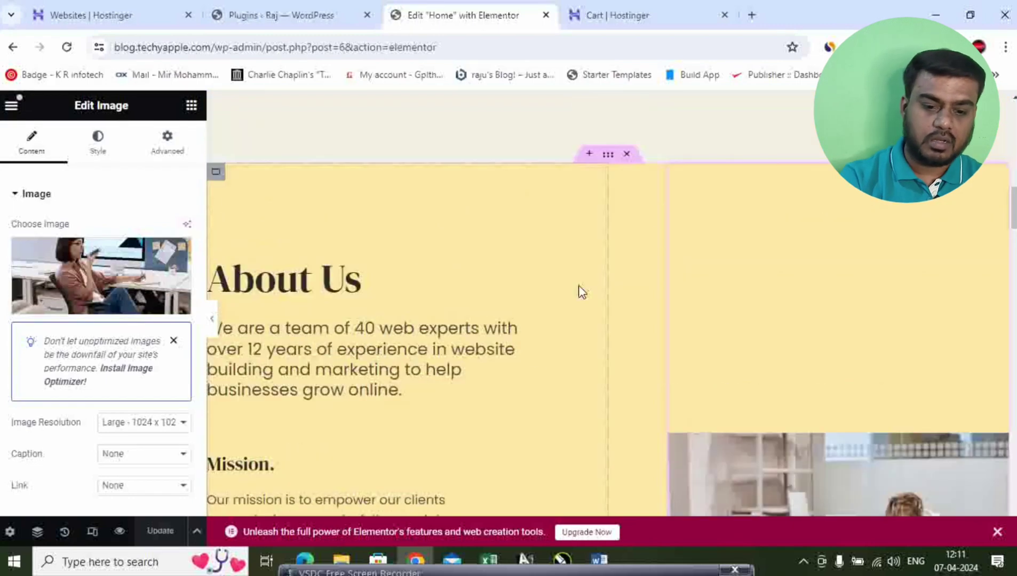
scroll(447, 372, down, 3)
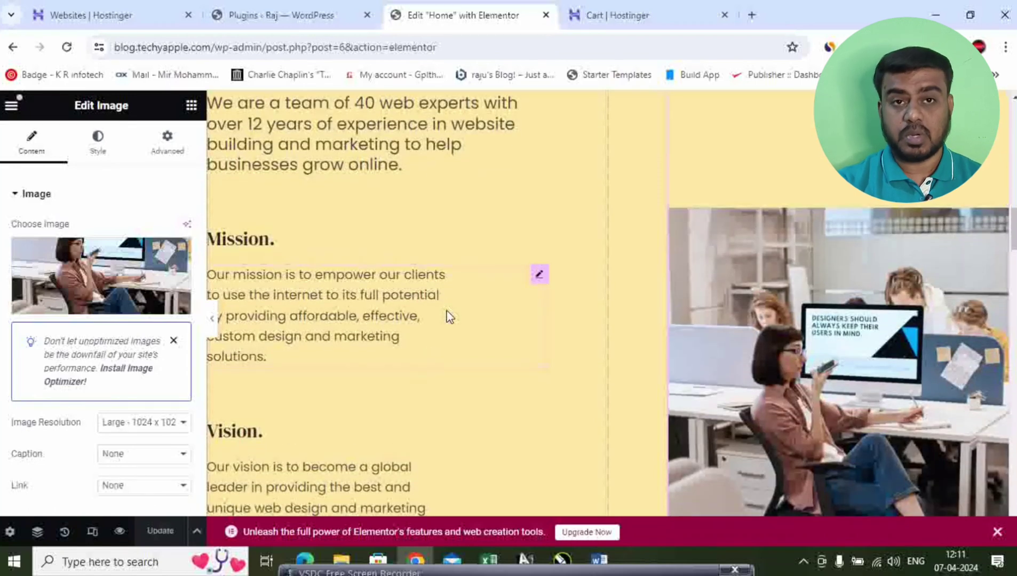
scroll(448, 316, down, 10)
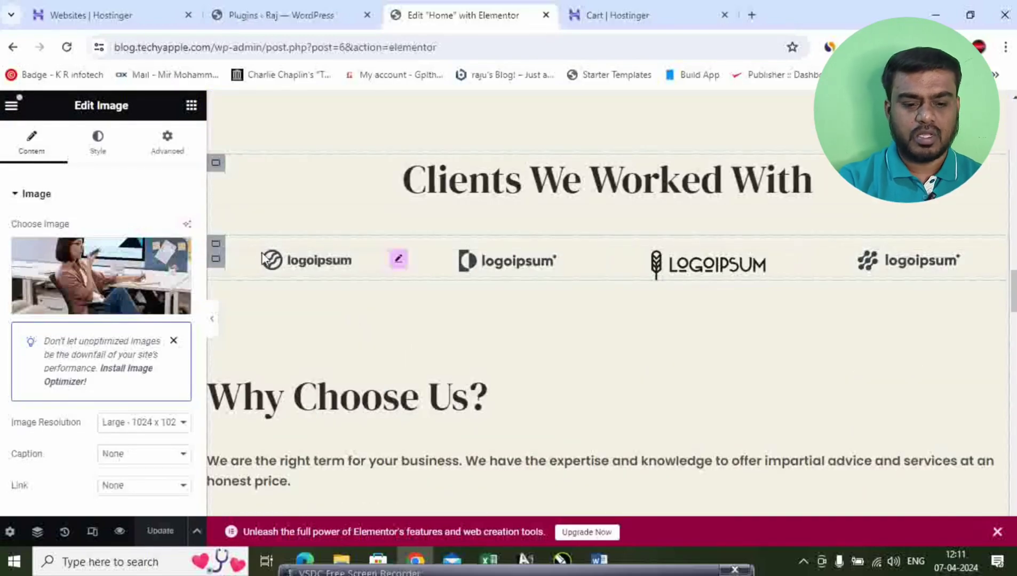
click(216, 244)
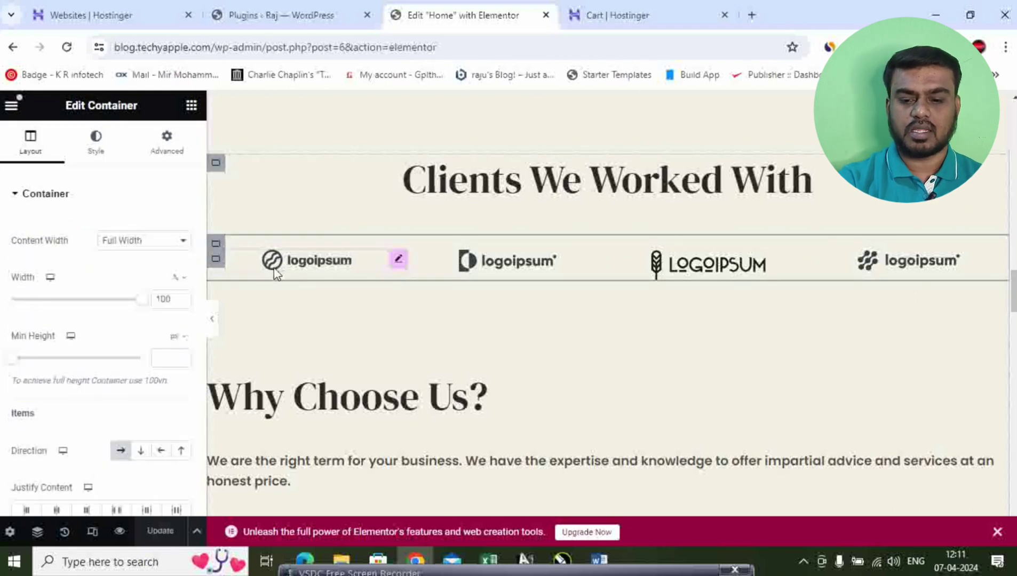
click(397, 261)
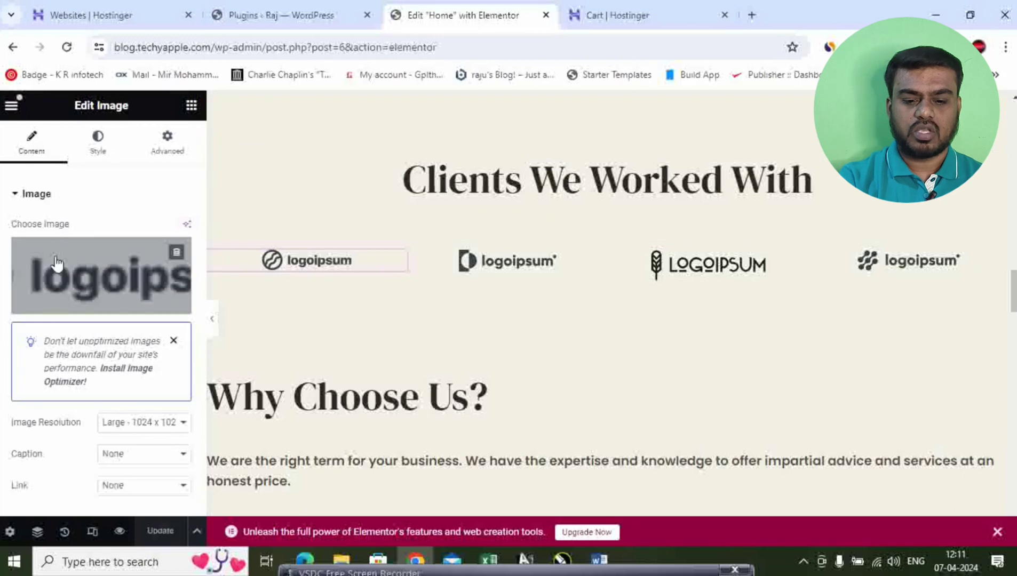
- Bring up the settings for the 'Connect with us!' button
scroll(99, 319, down, 2)
scroll(99, 326, up, 2)
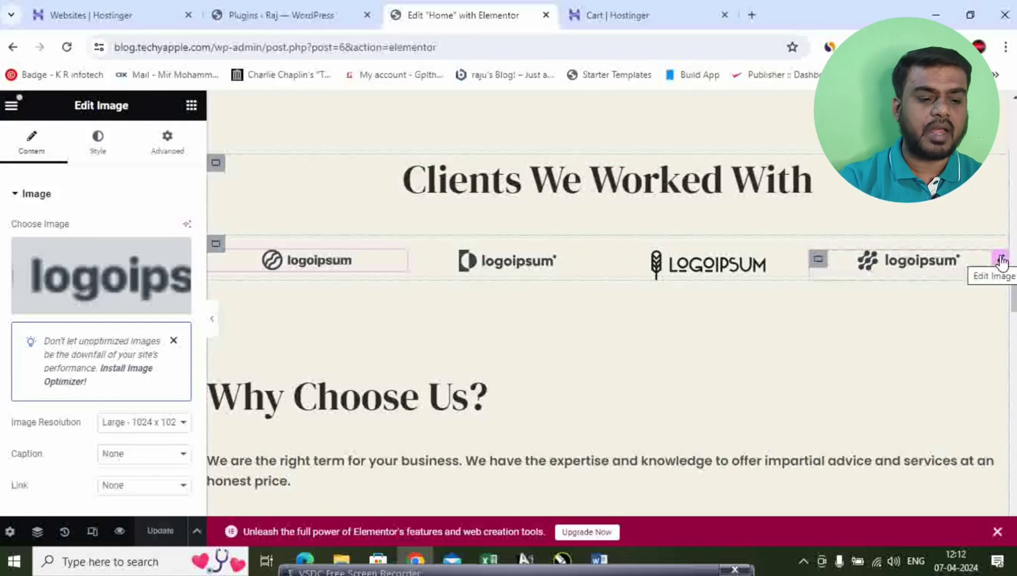
scroll(613, 288, down, 4)
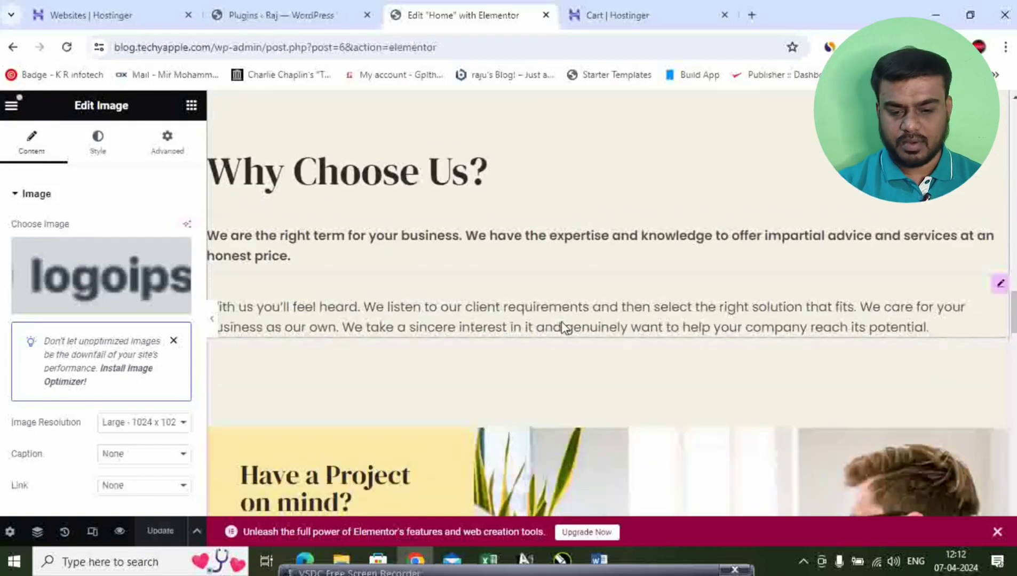
scroll(563, 327, down, 7)
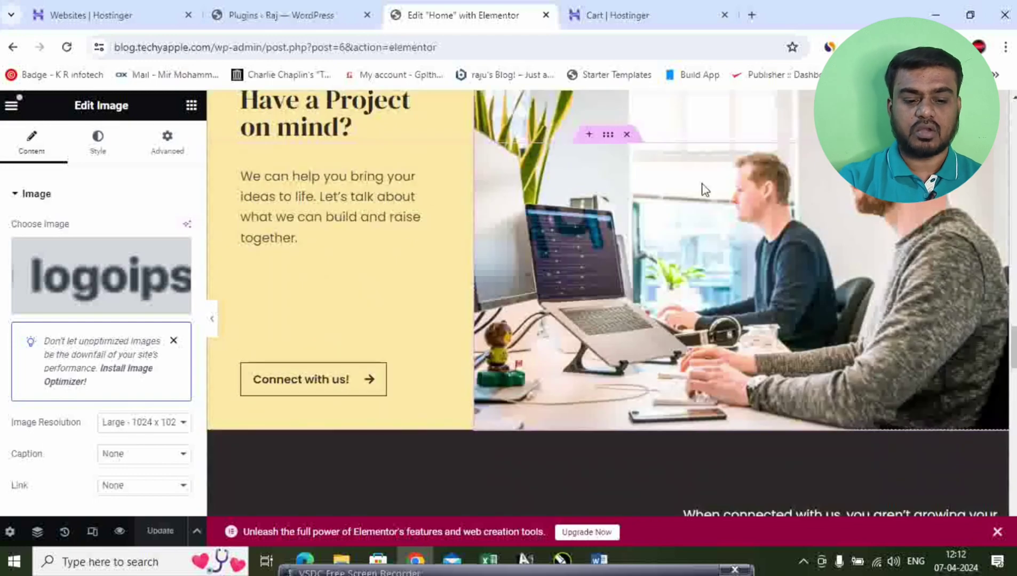
scroll(587, 288, down, 5)
scroll(335, 214, up, 1)
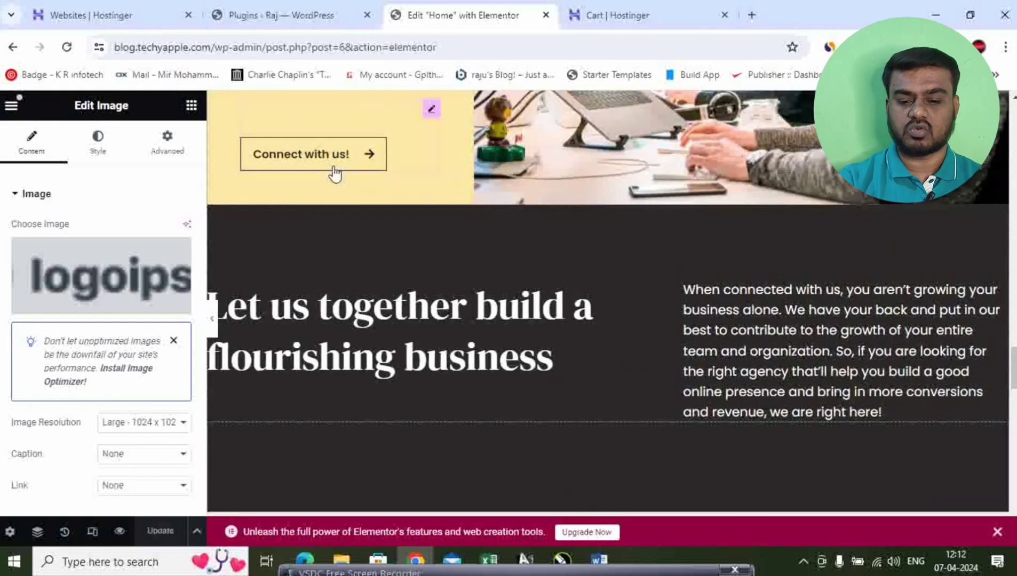
click(429, 110)
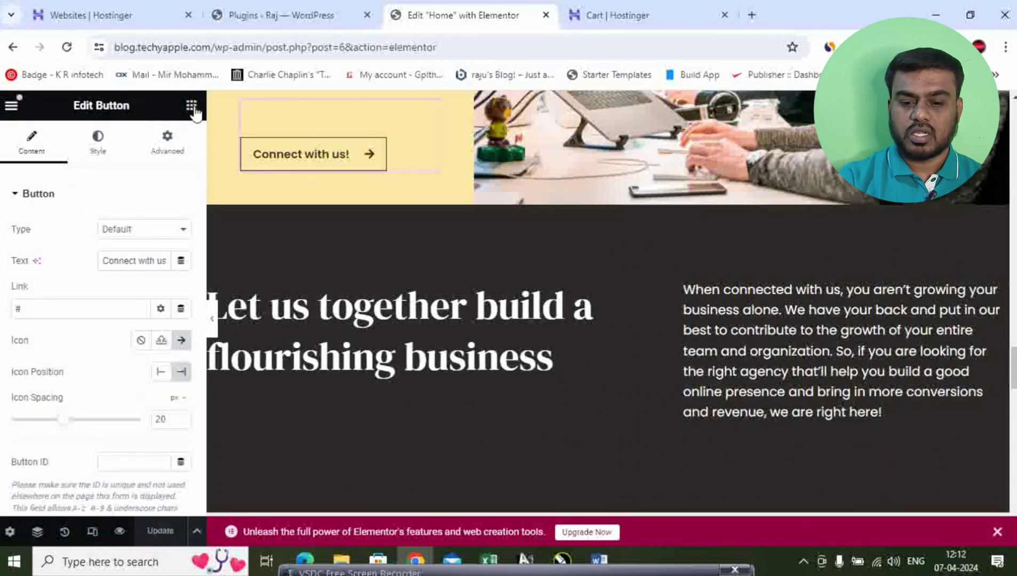
click(193, 109)
scroll(76, 309, down, 5)
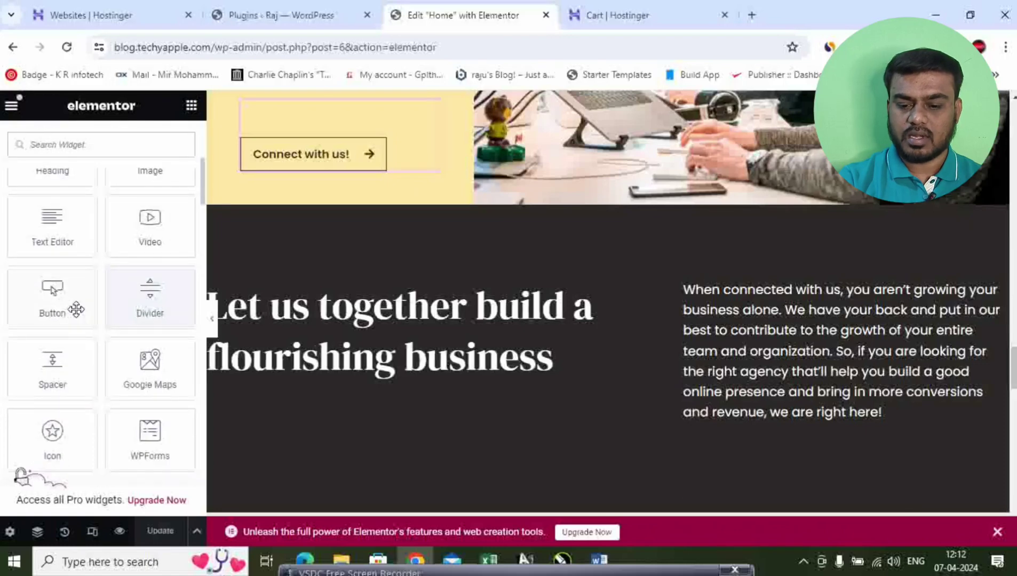
mouse_move(76, 309)
mouse_down()
mouse_move(182, 220)
mouse_move(329, 137)
mouse_up()
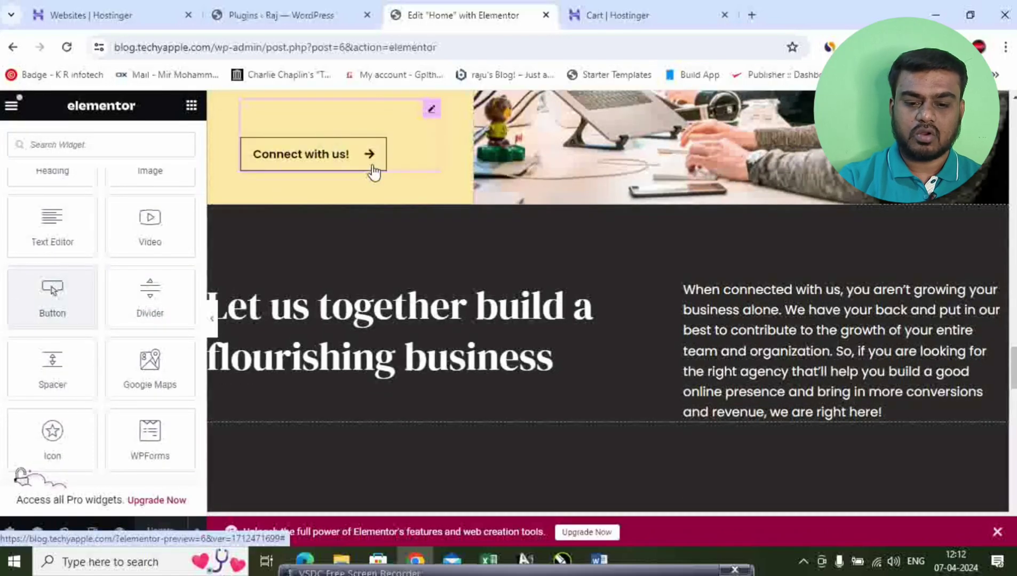
scroll(373, 172, up, 5)
scroll(364, 211, down, 4)
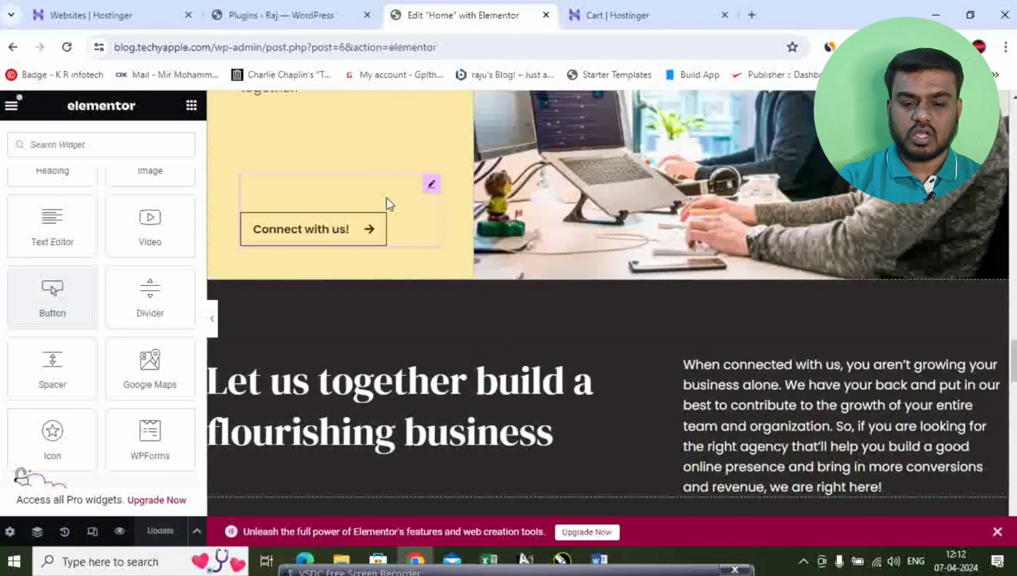
click(433, 185)
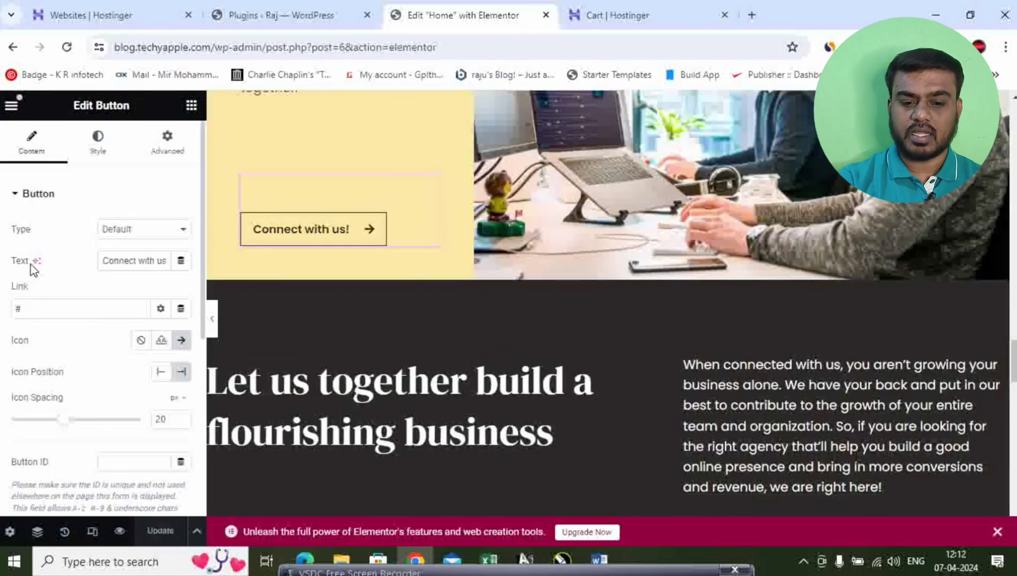
scroll(82, 299, down, 1)
scroll(84, 314, up, 1)
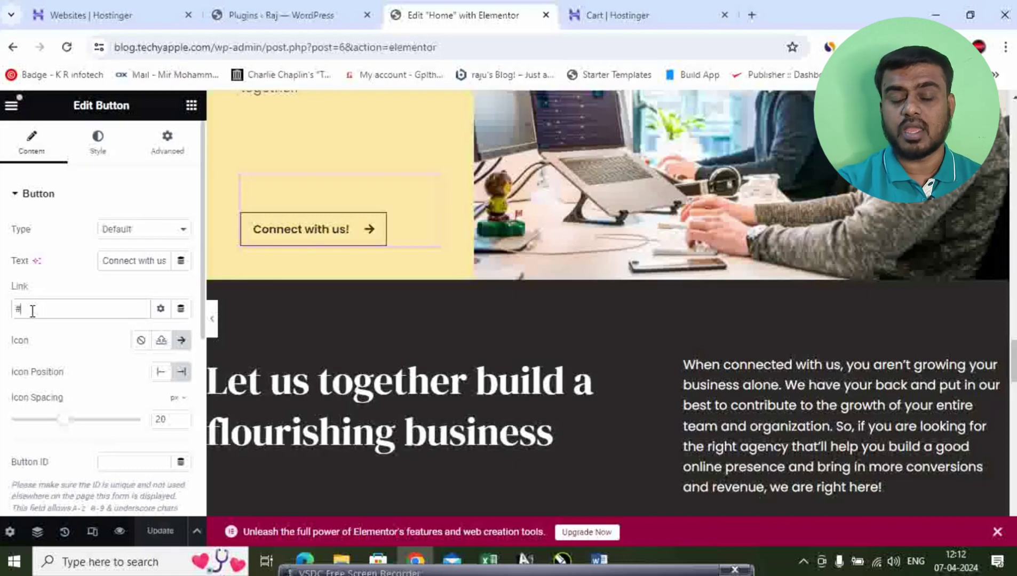
- Exit Elementor through its main menu, returning the Home page to the WordPress editor
scroll(608, 318, down, 15)
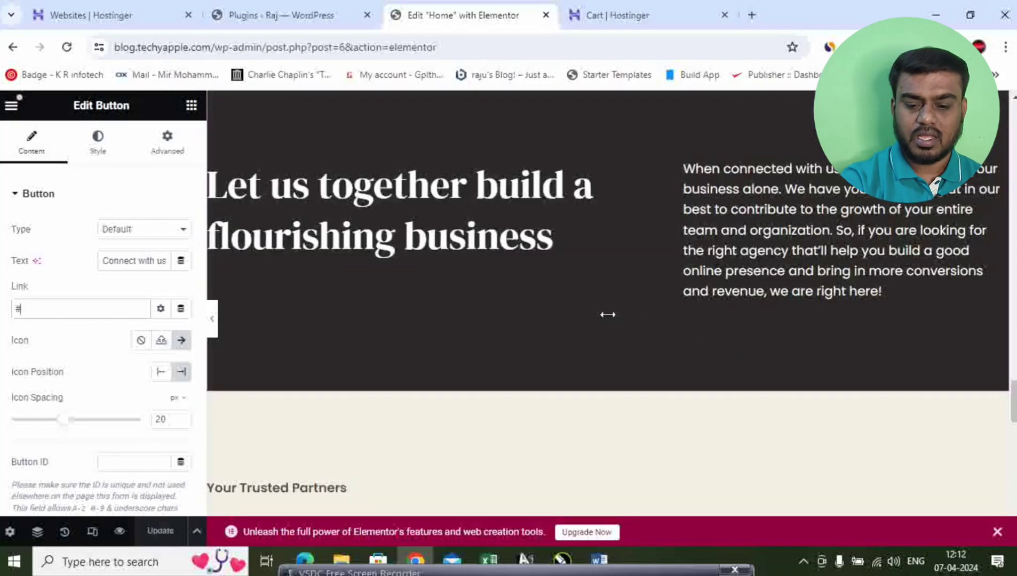
scroll(607, 324, down, 5)
scroll(606, 324, up, 15)
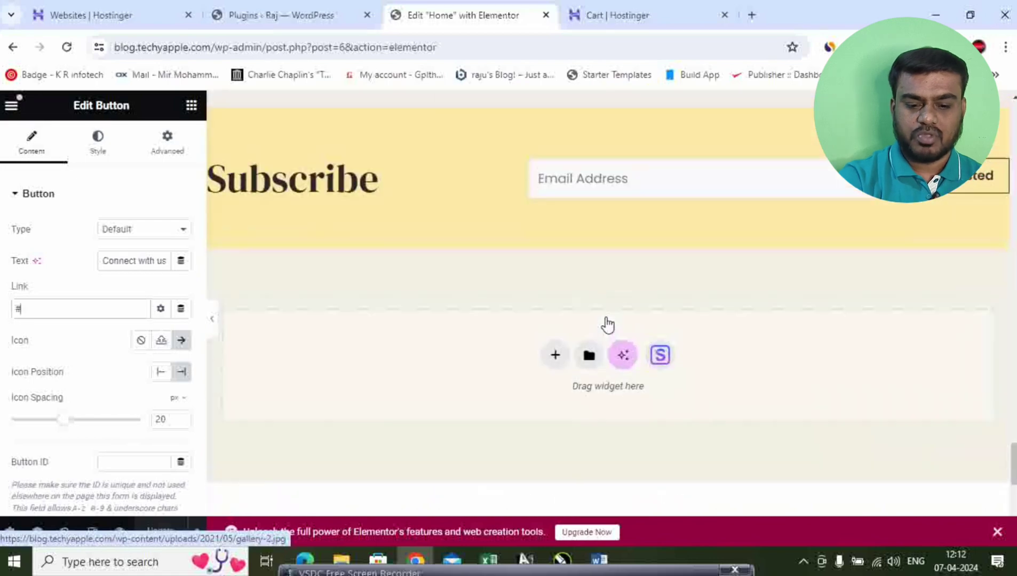
scroll(584, 288, up, 15)
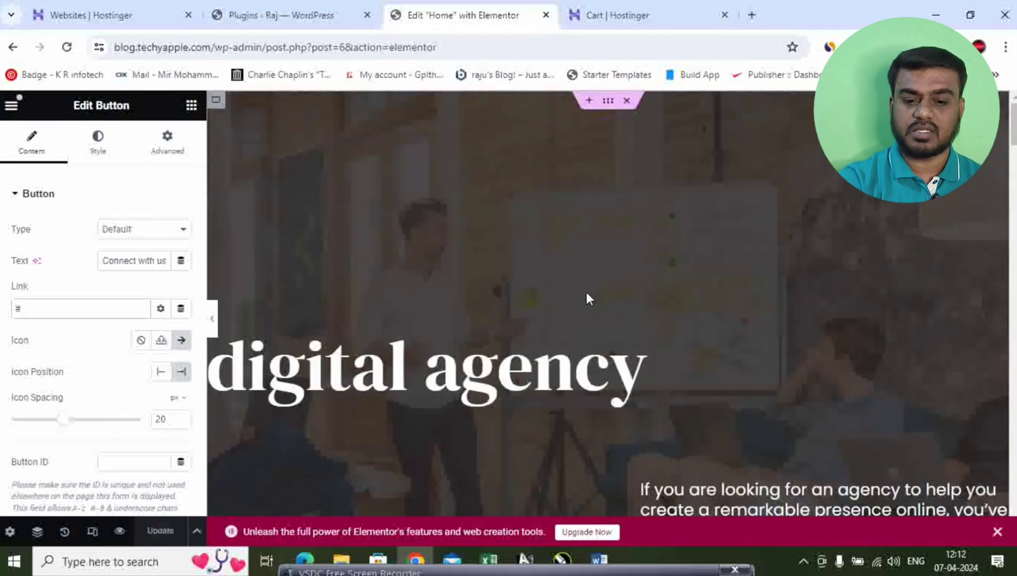
click(11, 106)
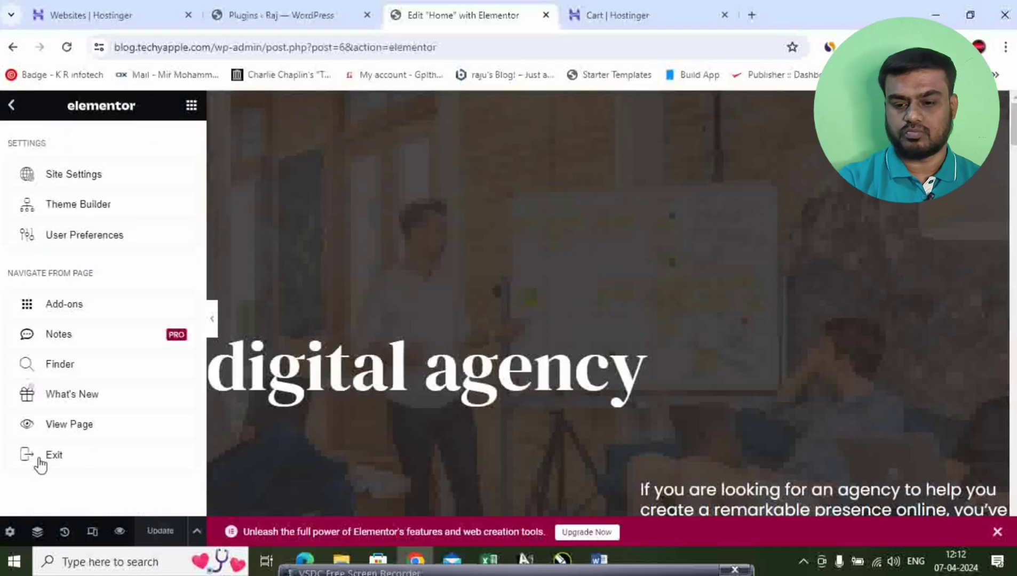
click(40, 459)
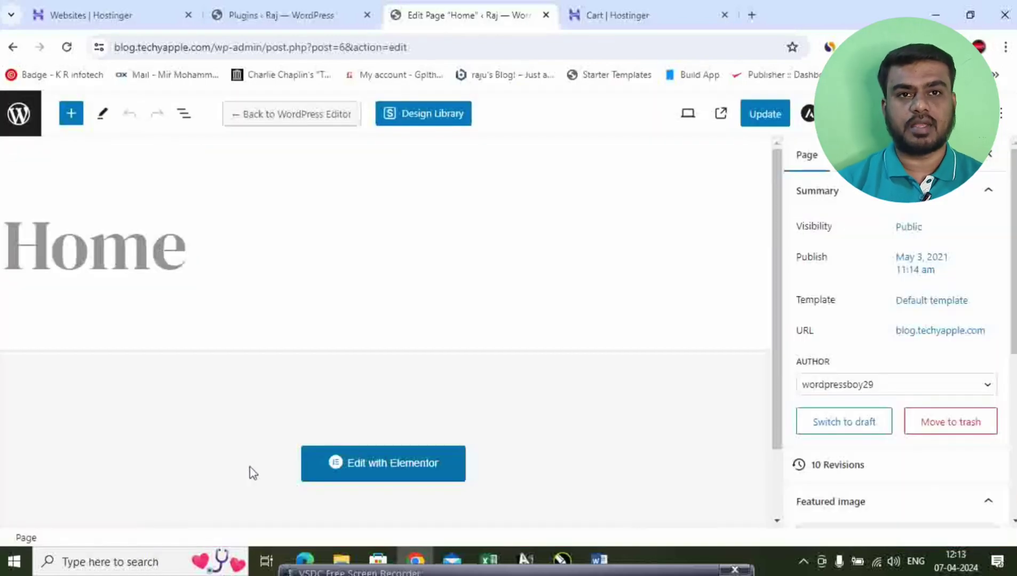
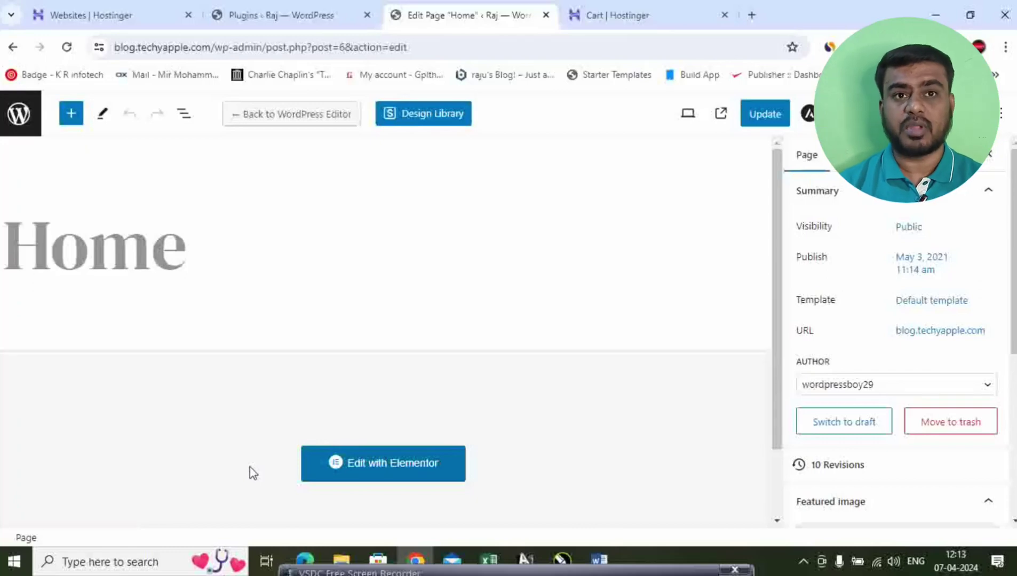
- Go from the Plugins admin tab to All Pages and review About, Contact, Home and Services
right_click(253, 472)
click(229, 16)
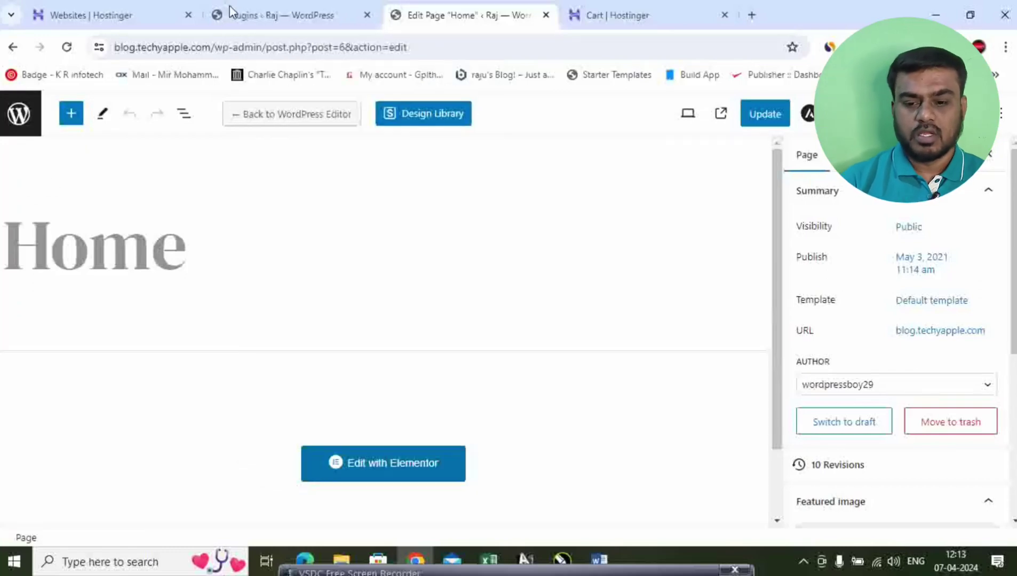
click(234, 13)
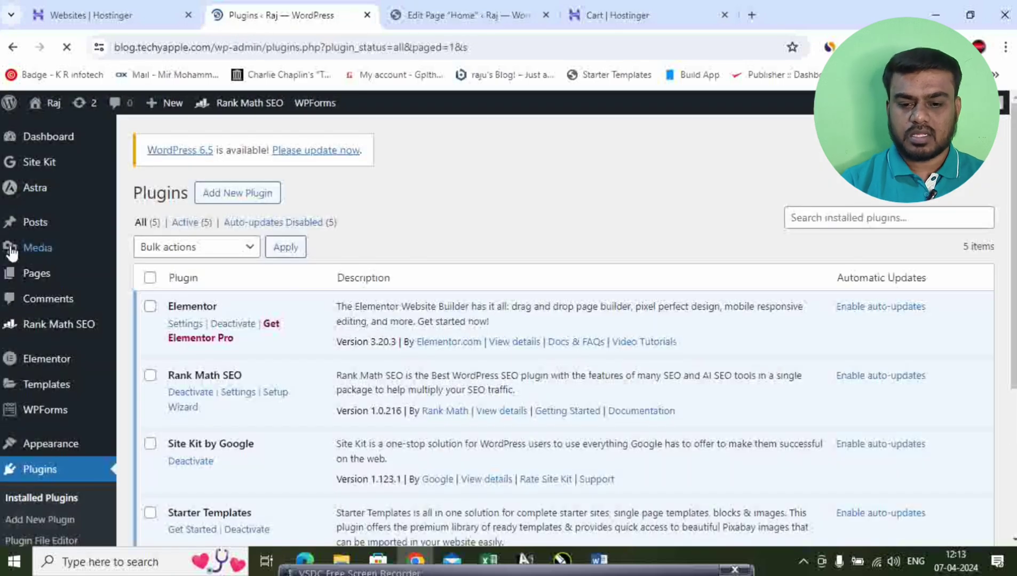
mouse_move(40, 273)
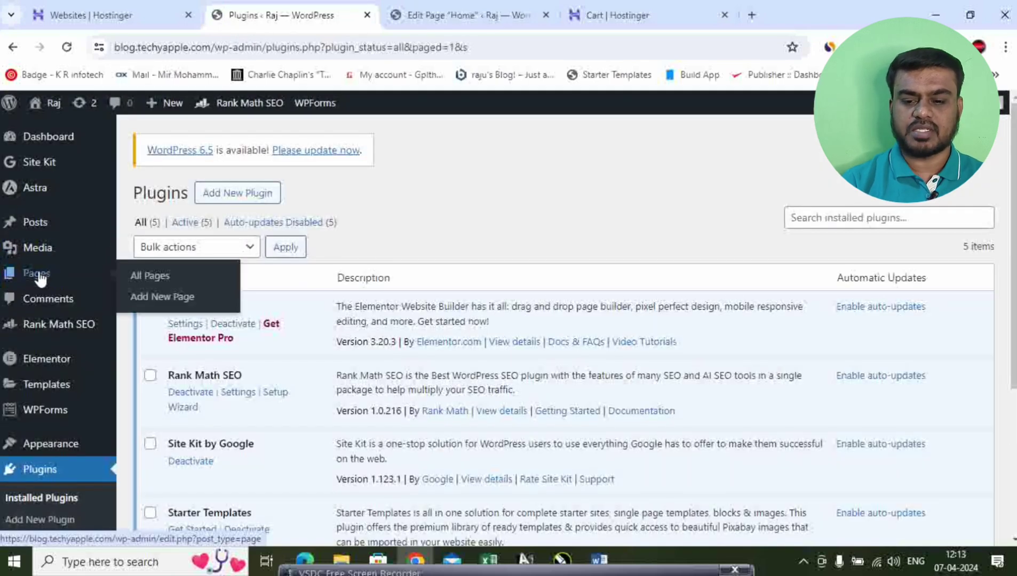
click(36, 273)
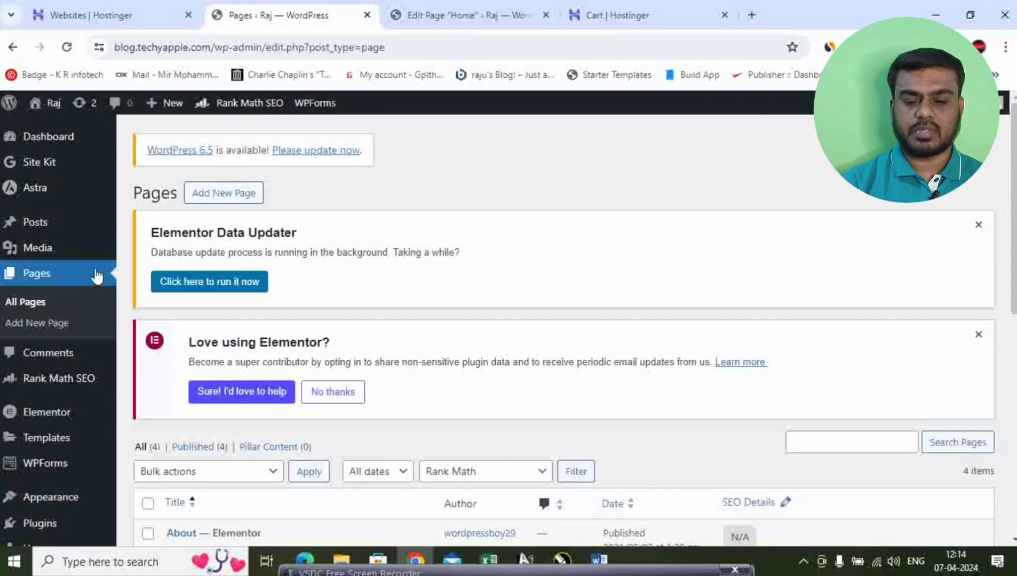
scroll(483, 345, down, 4)
scroll(337, 227, down, 3)
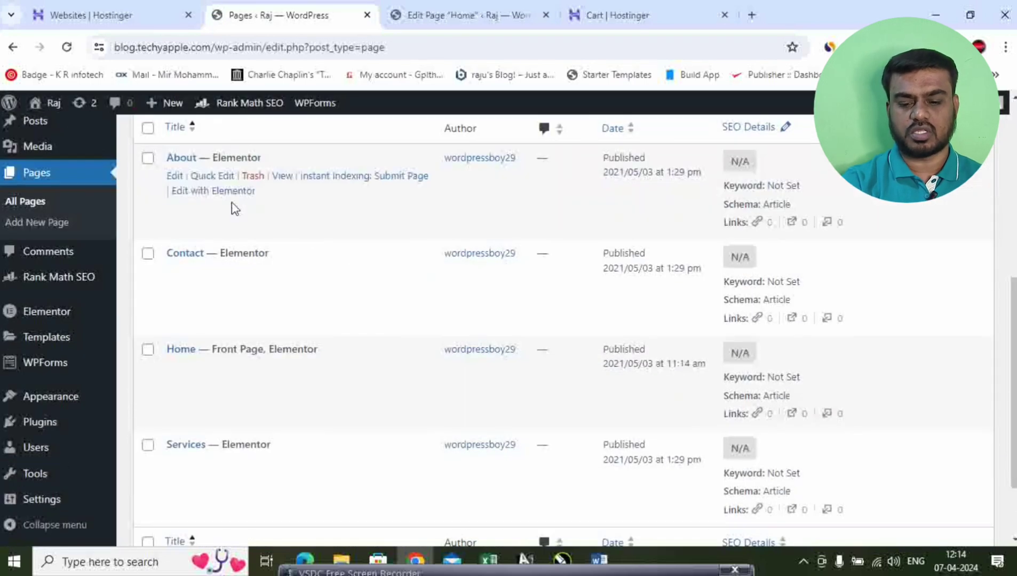
scroll(185, 344, down, 2)
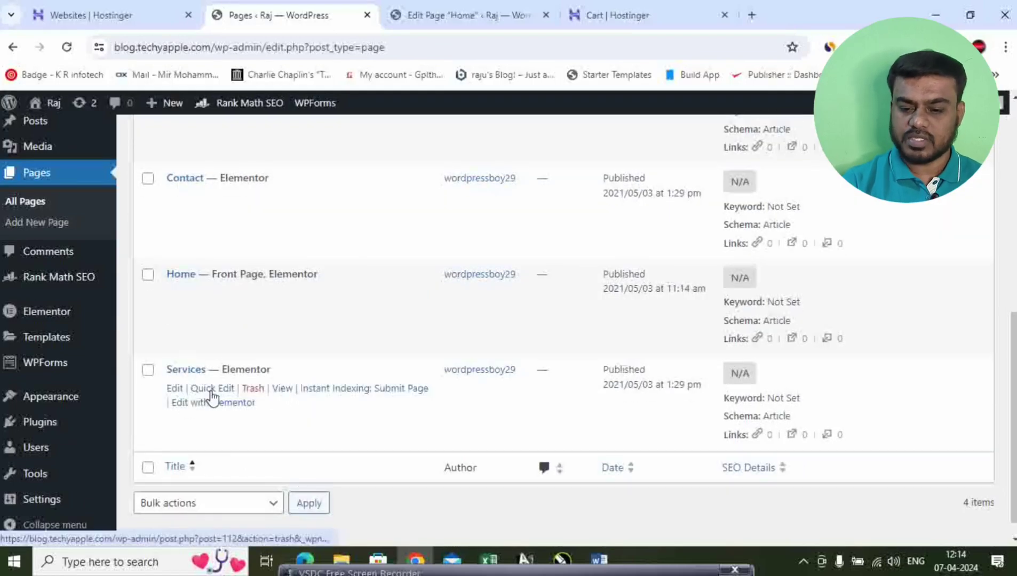
scroll(214, 393, up, 4)
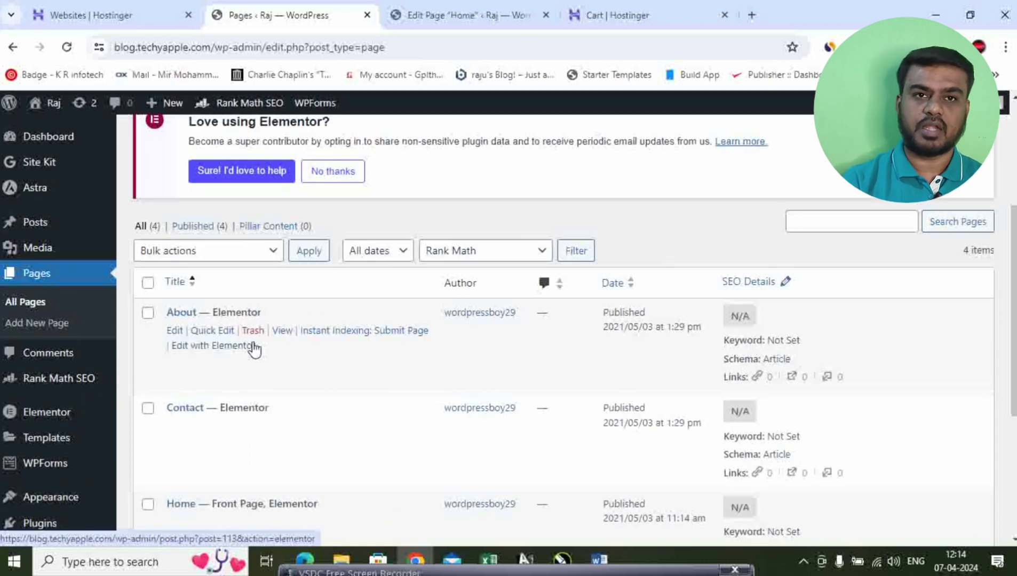
scroll(251, 351, up, 4)
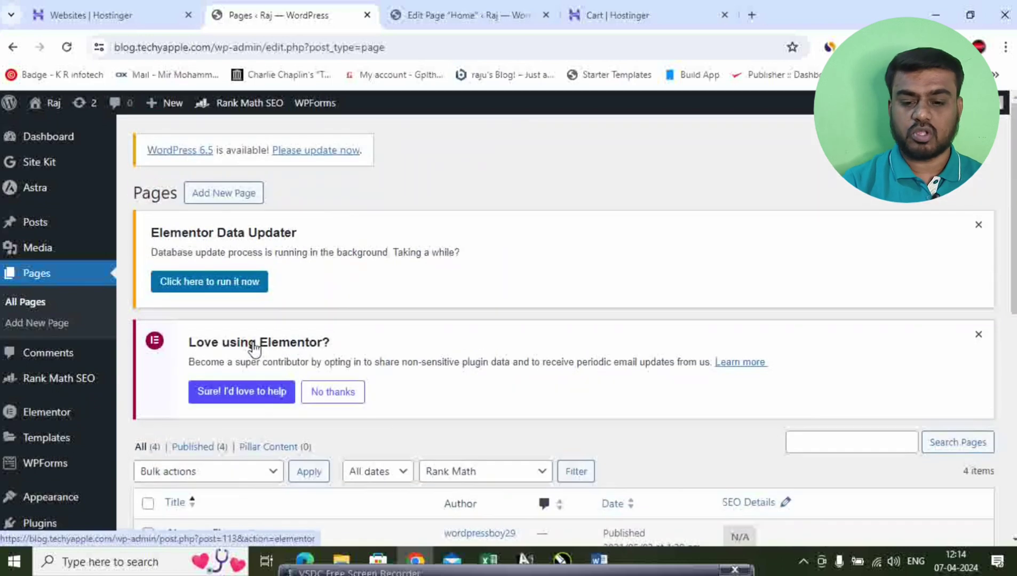
- Create a new page titled 'Products' and publish it
click(224, 197)
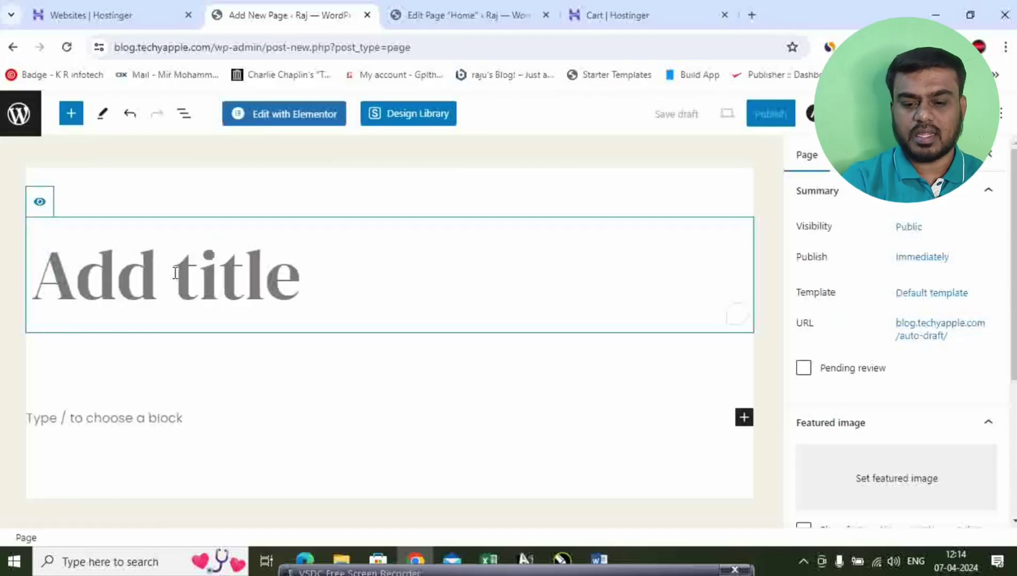
text(Products)
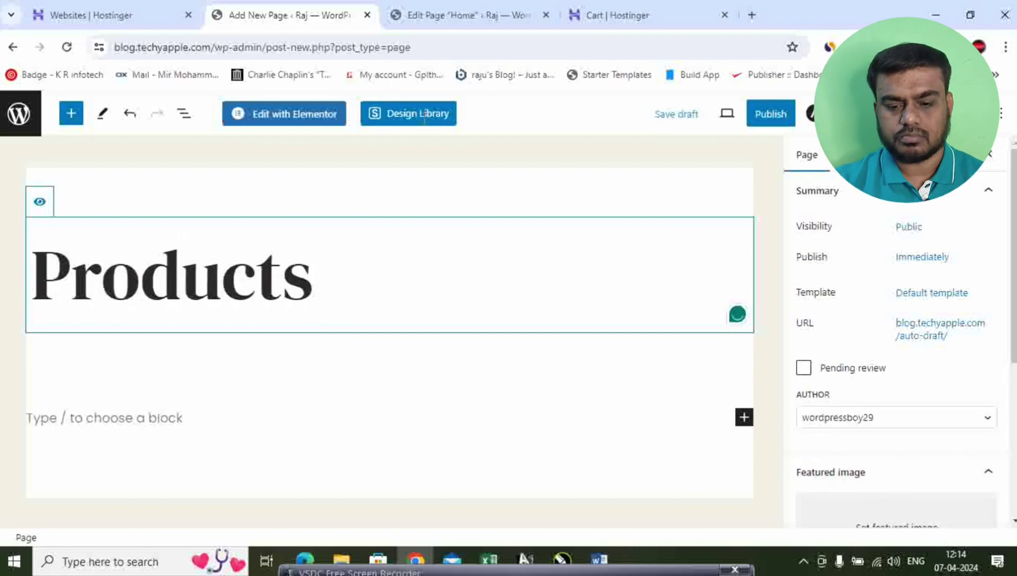
click(766, 121)
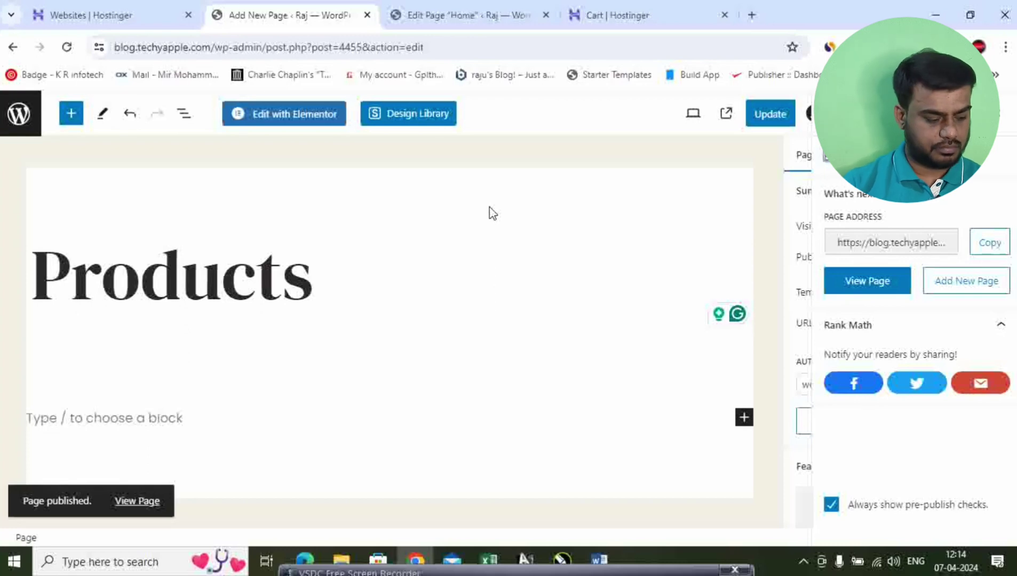
- Open the Products page in Elementor and add a two-column container
click(303, 126)
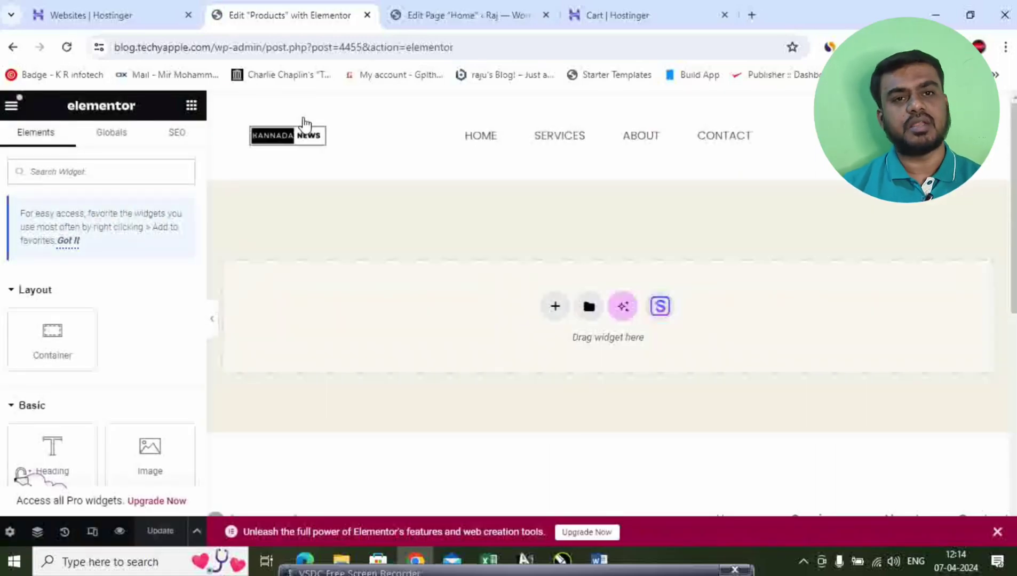
click(557, 313)
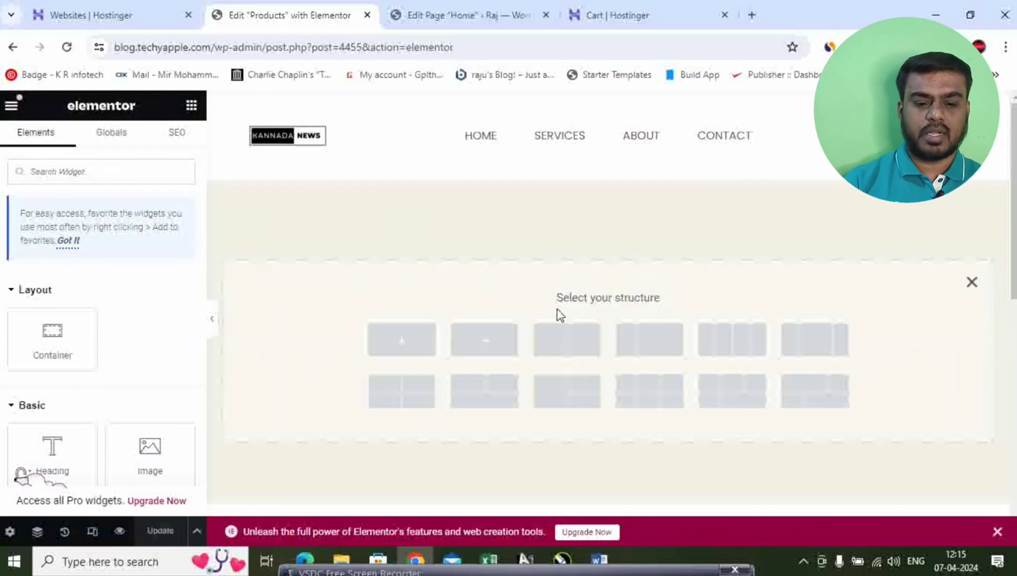
click(551, 351)
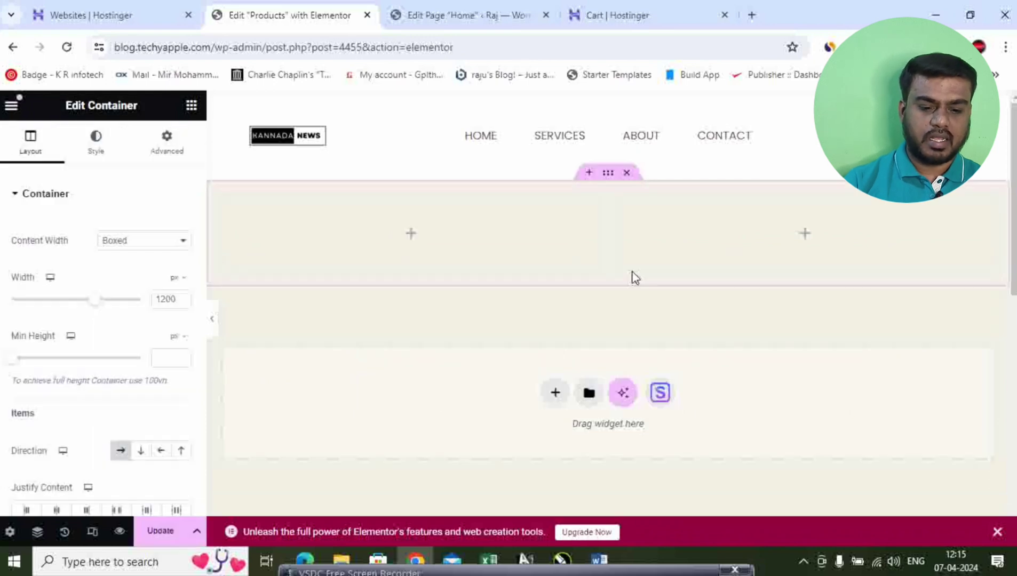
click(418, 235)
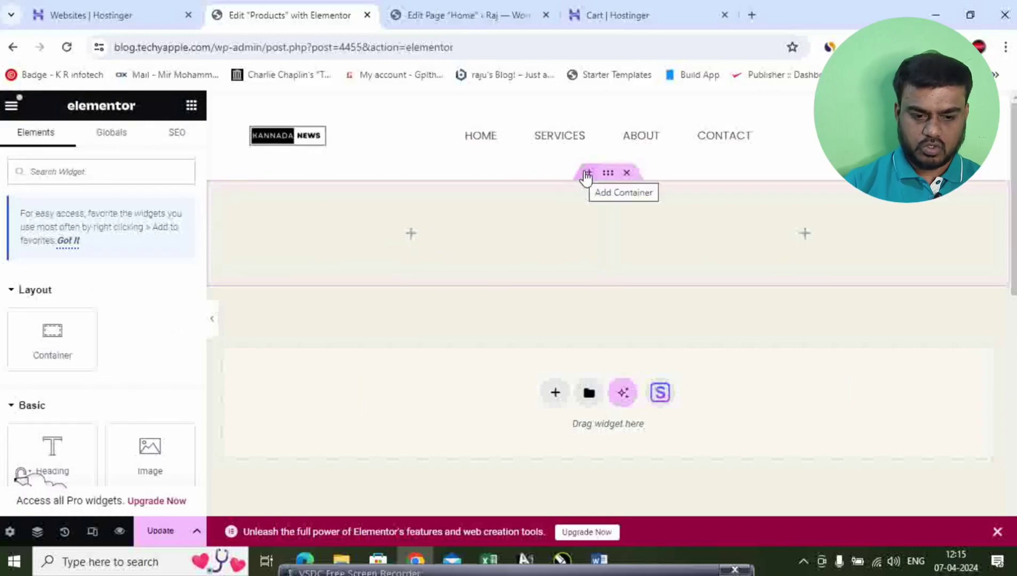
drag(40, 447, 603, 184)
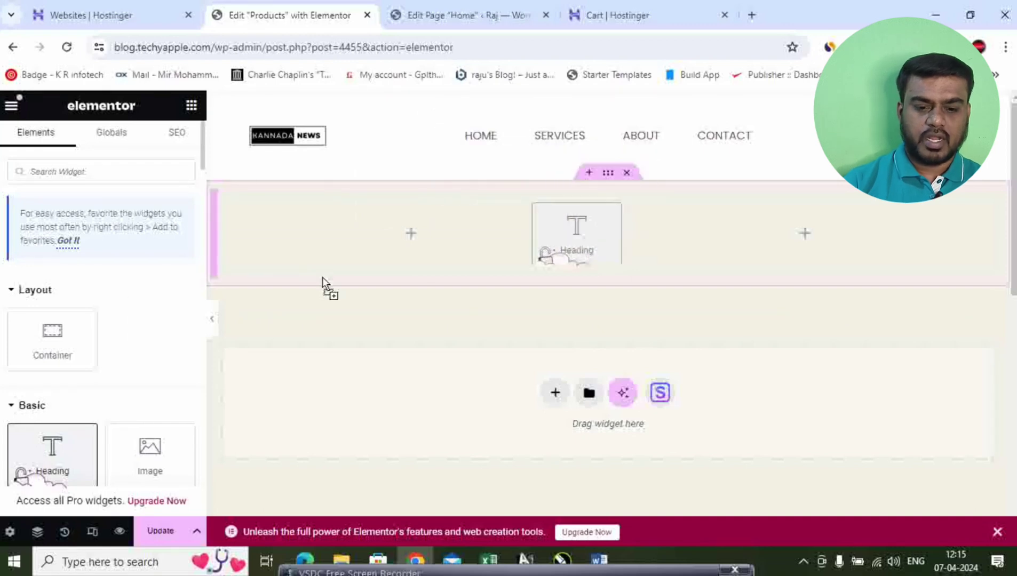
scroll(88, 420, down, 3)
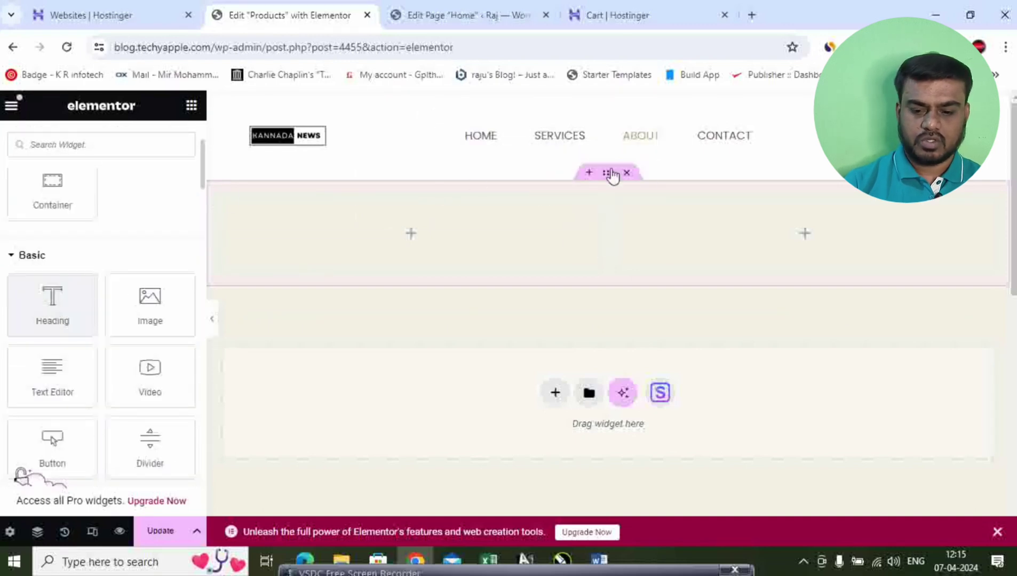
- Add a container above it, delete its right column and stretch it to 100% width
click(589, 172)
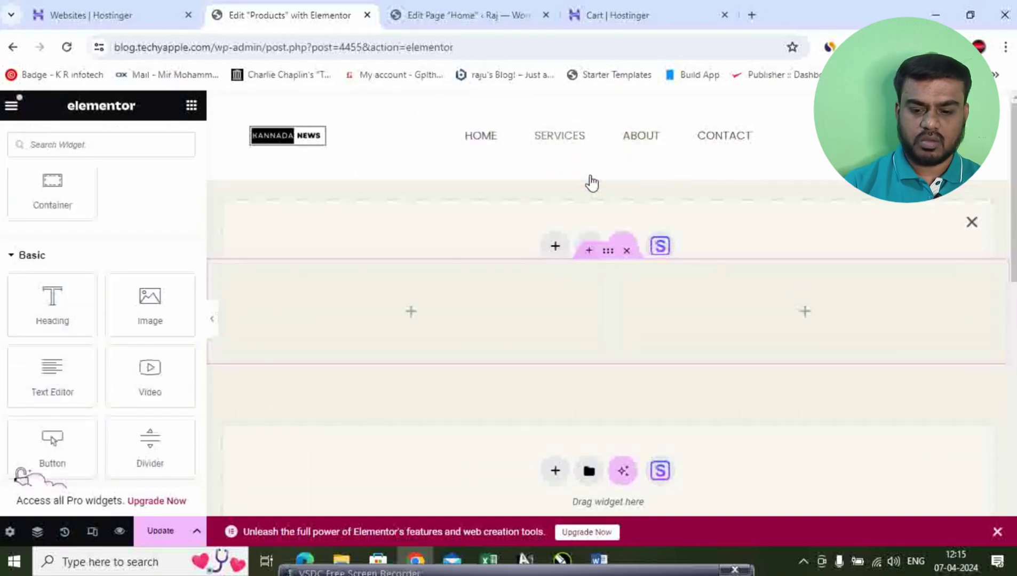
click(564, 257)
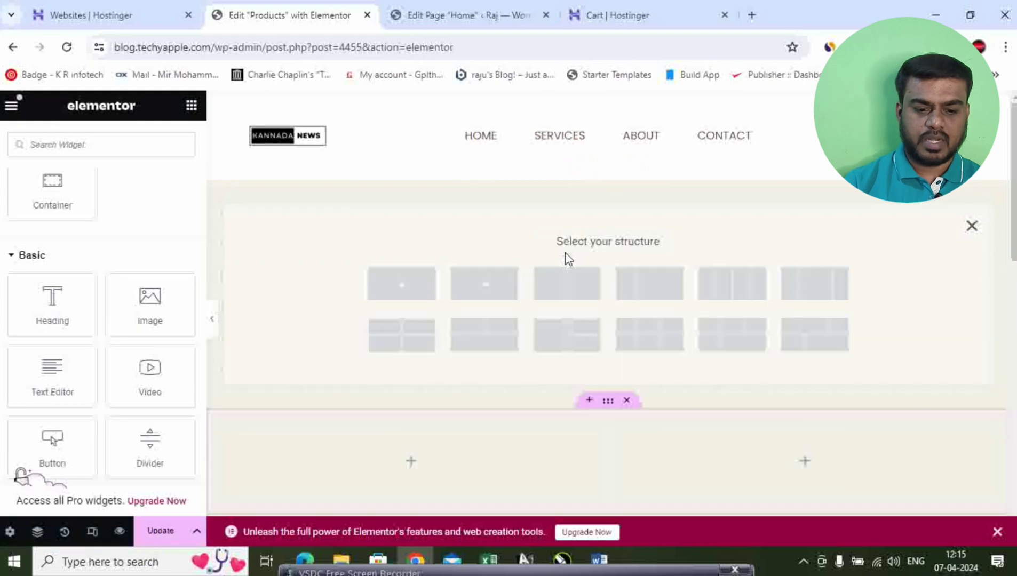
click(571, 294)
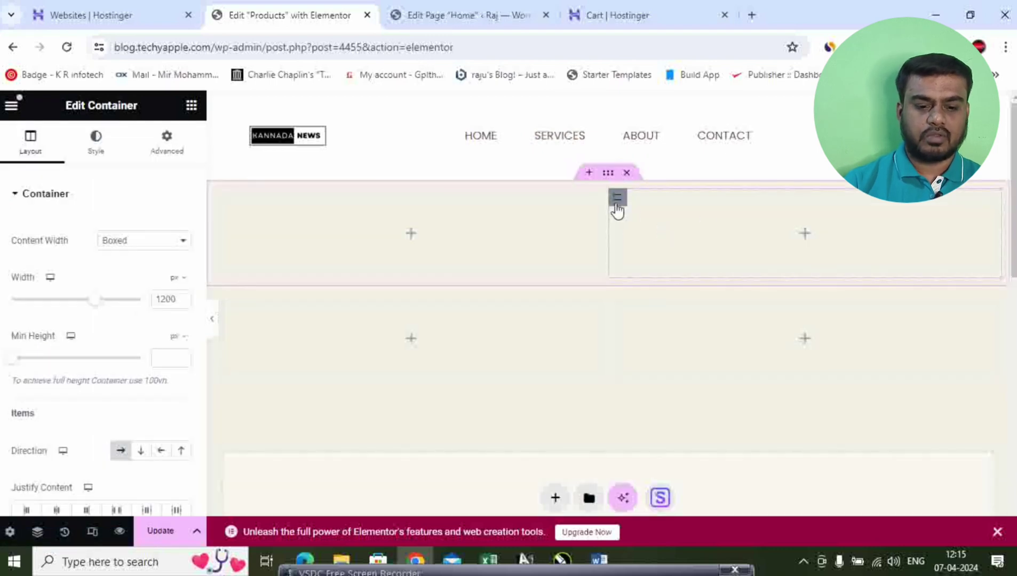
right_click(626, 265)
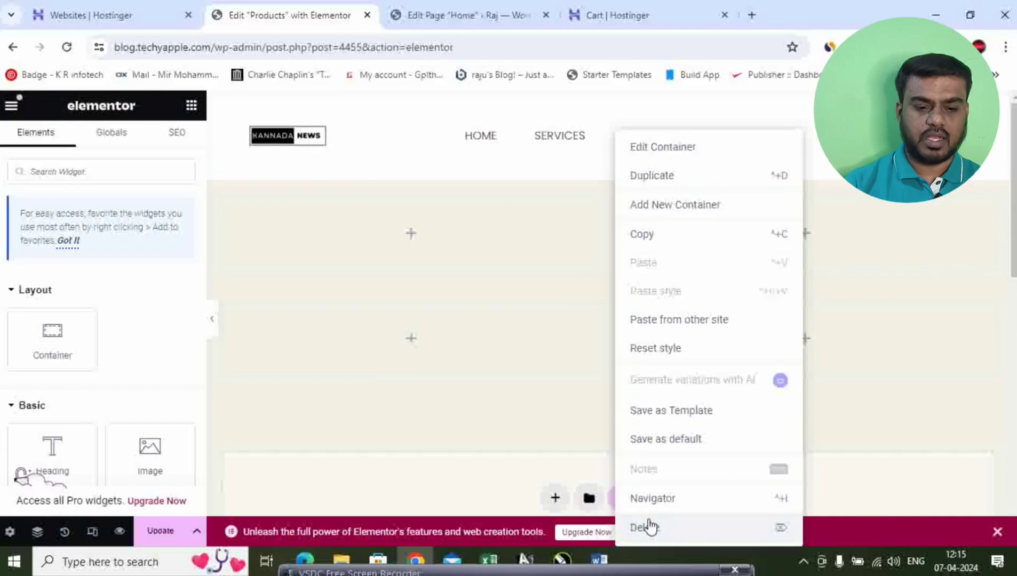
click(651, 524)
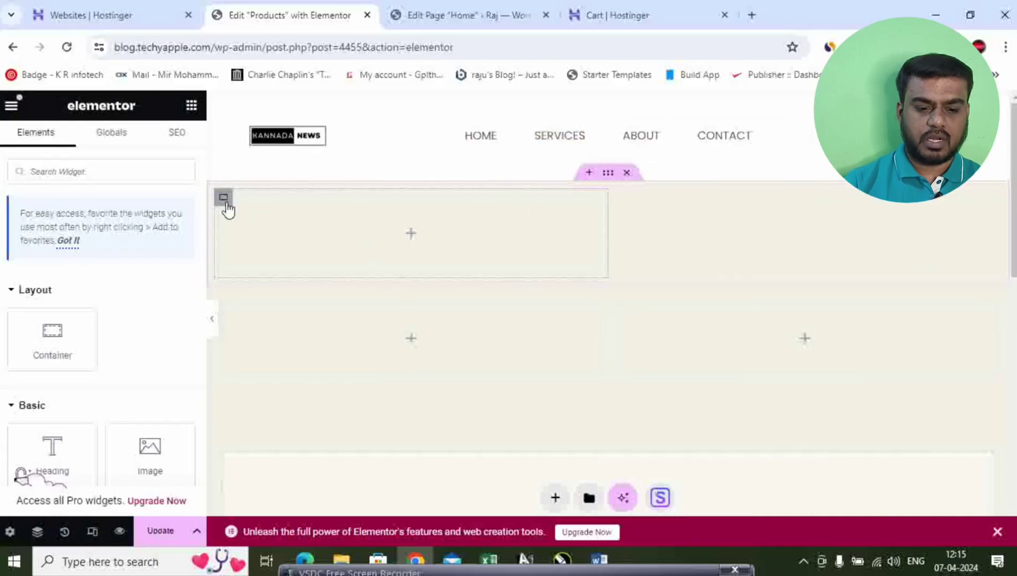
click(223, 199)
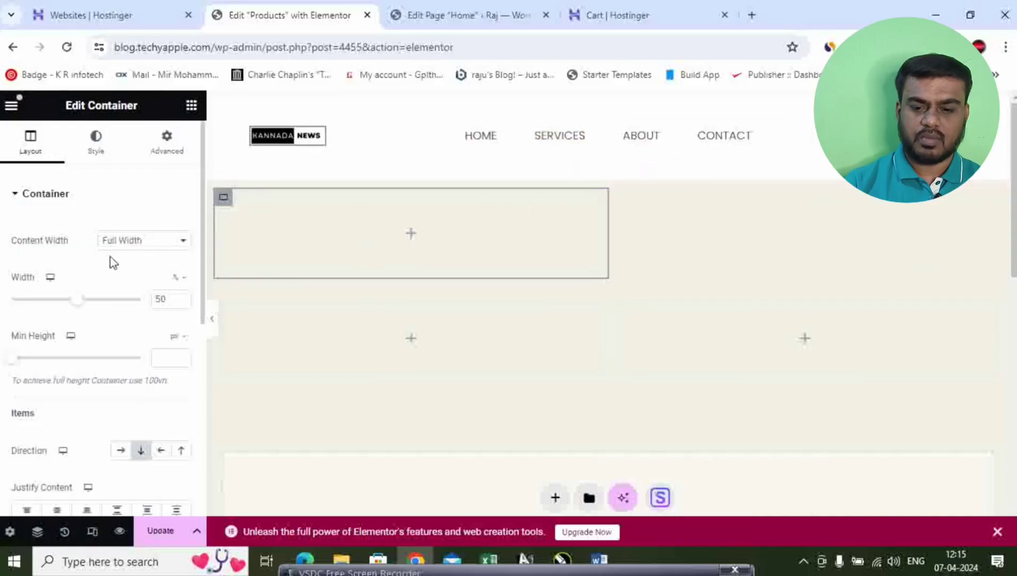
drag(77, 306, 239, 314)
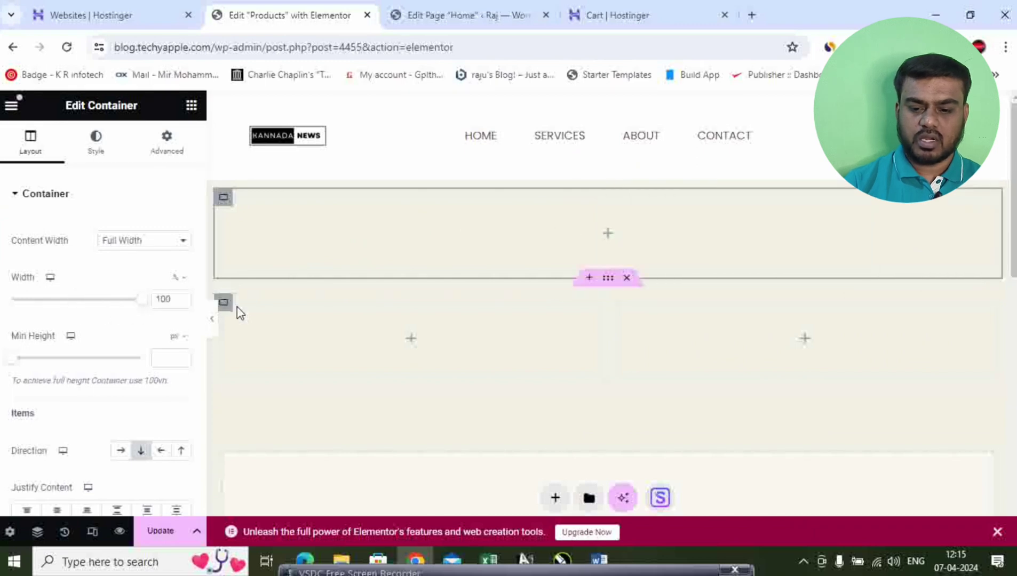
click(608, 238)
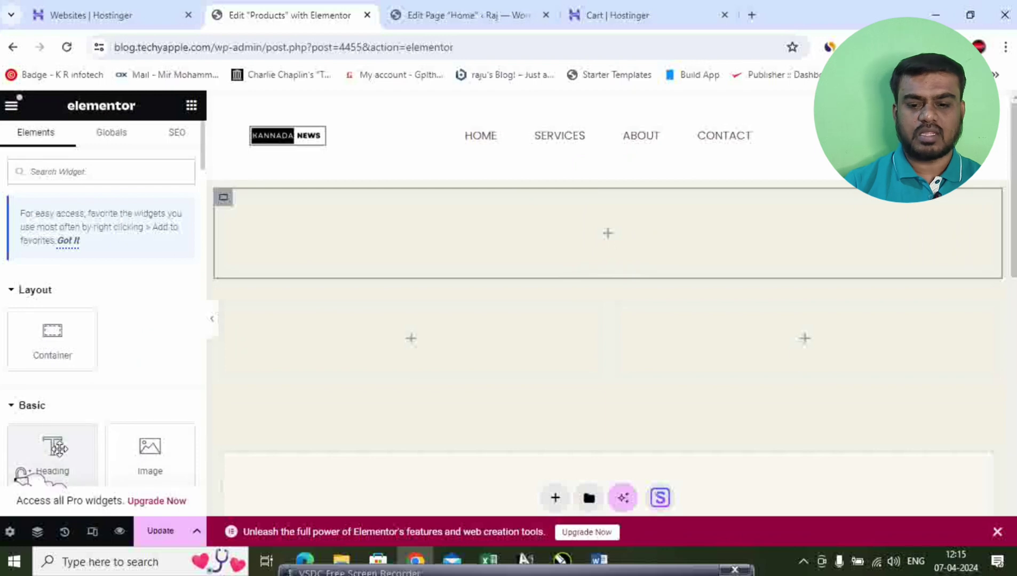
- Place a Heading in the top container reading 'OUR PRODUCTS'
drag(70, 436, 616, 217)
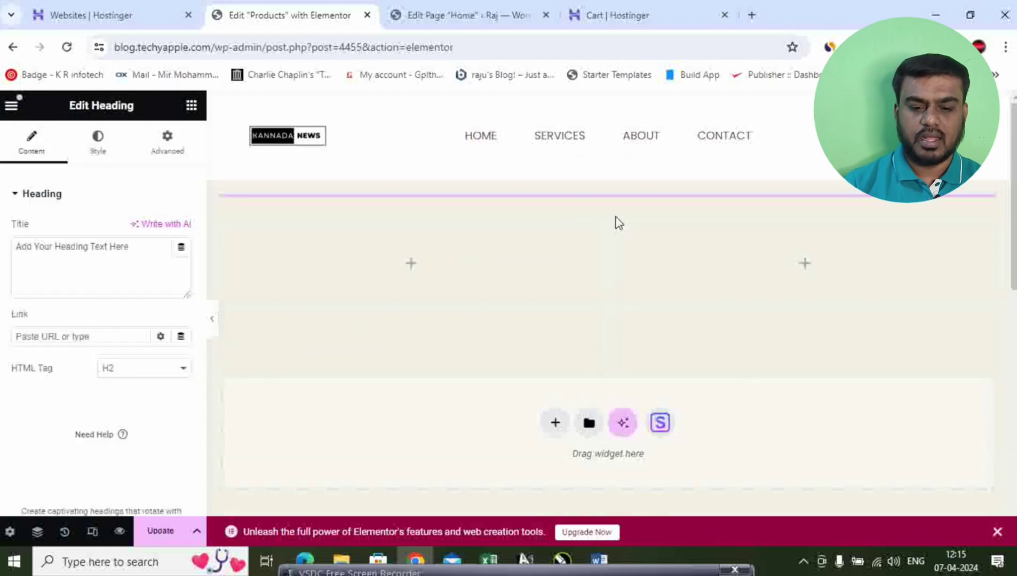
click(85, 248)
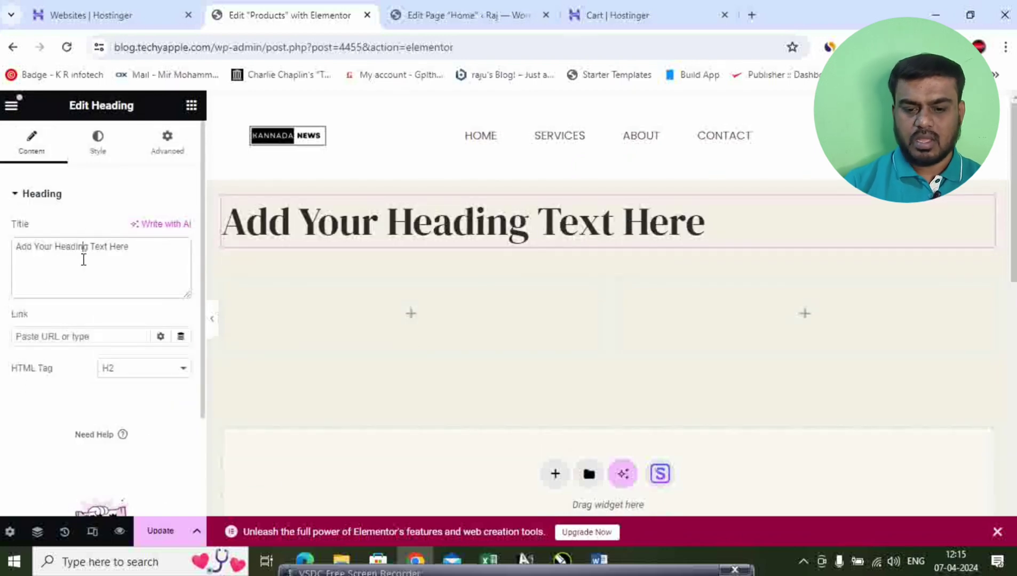
key(ctrl+a)
text(OUR)
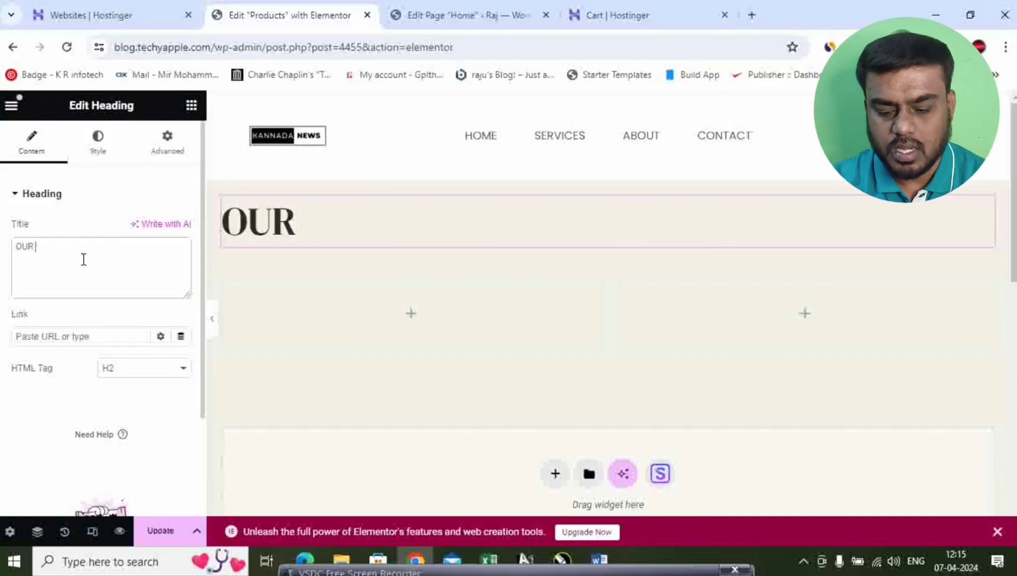
text( PRODUCTS)
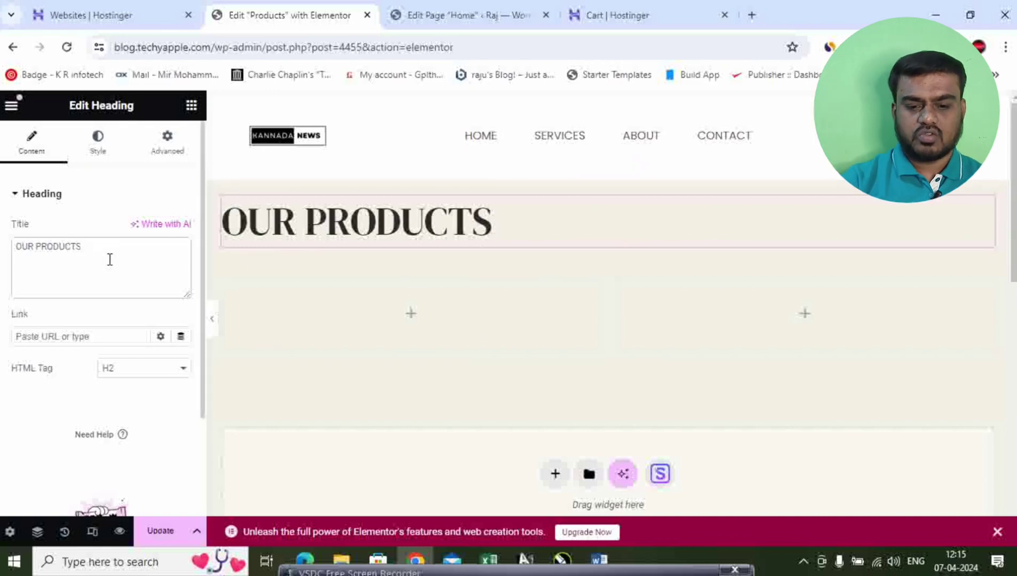
- Try the heading alignments and settle on Center
click(97, 158)
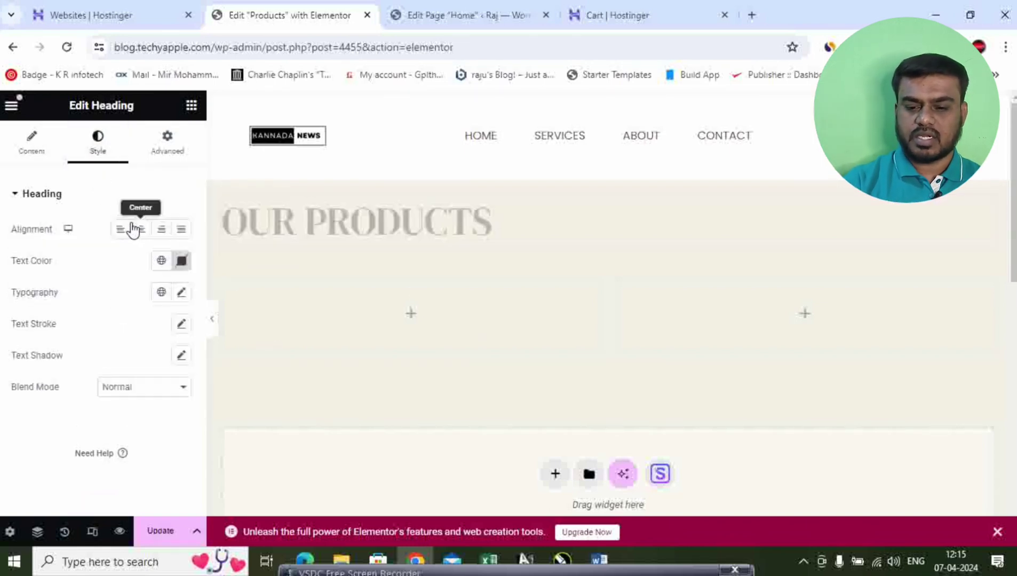
click(142, 230)
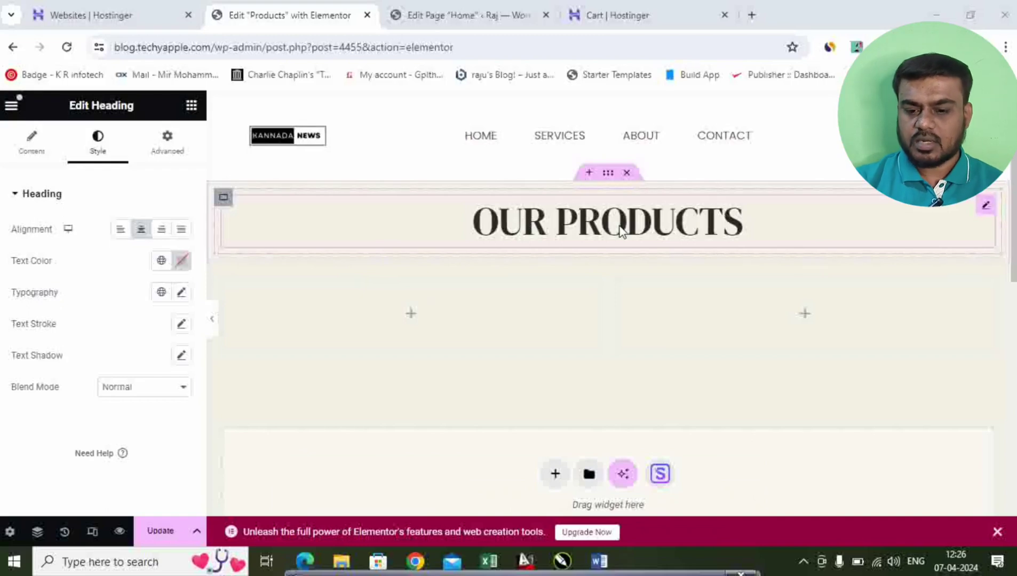
click(121, 230)
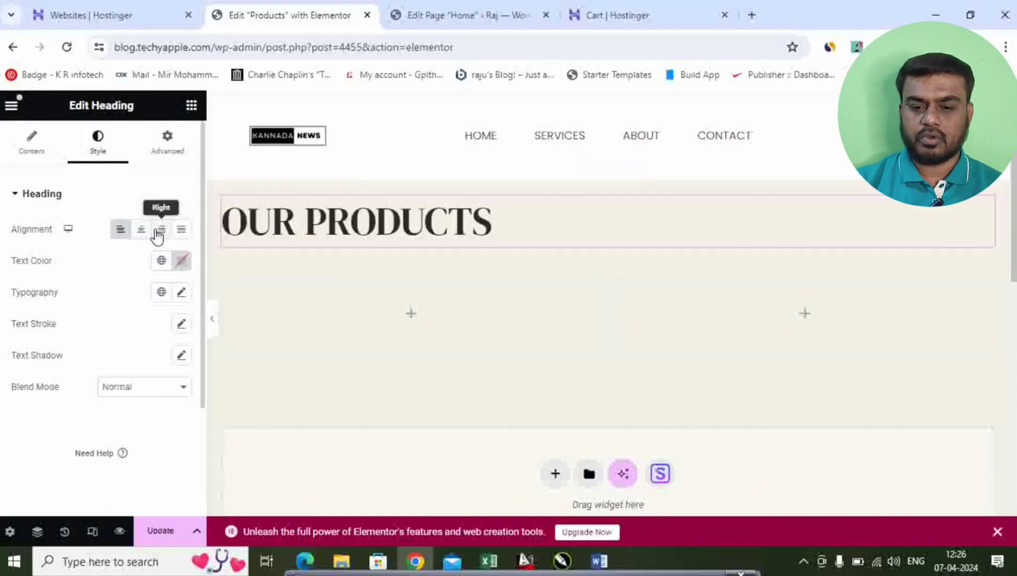
click(161, 230)
click(180, 232)
click(141, 231)
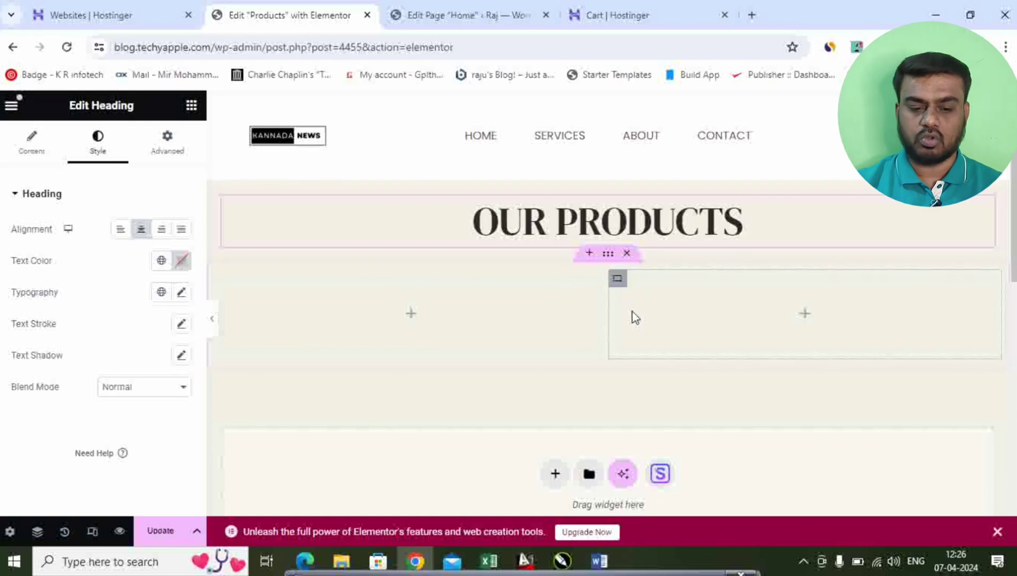
- Add an Image widget to the left column showing the earphone picture from the Media Library
click(411, 315)
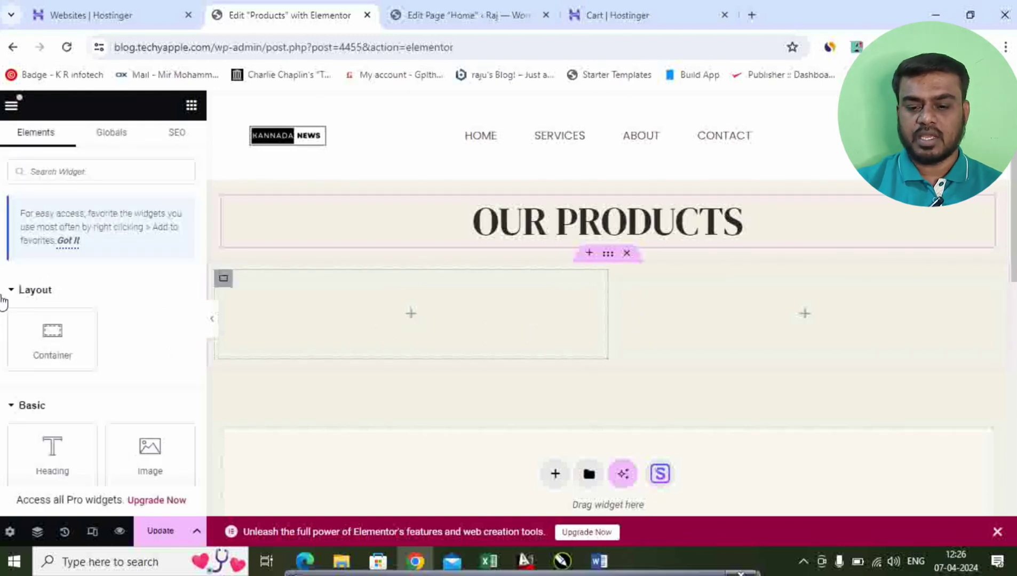
drag(122, 445, 366, 335)
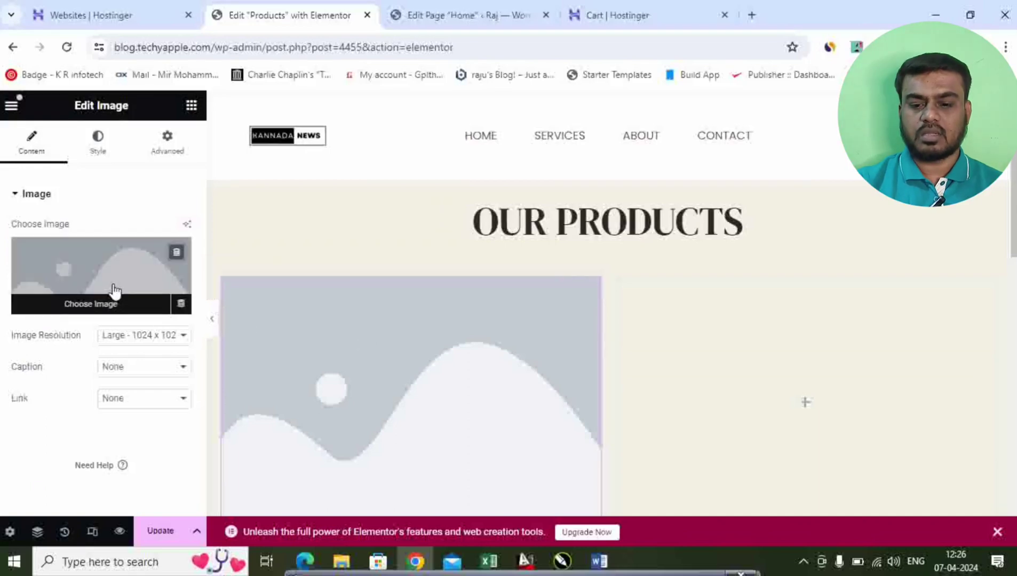
click(114, 292)
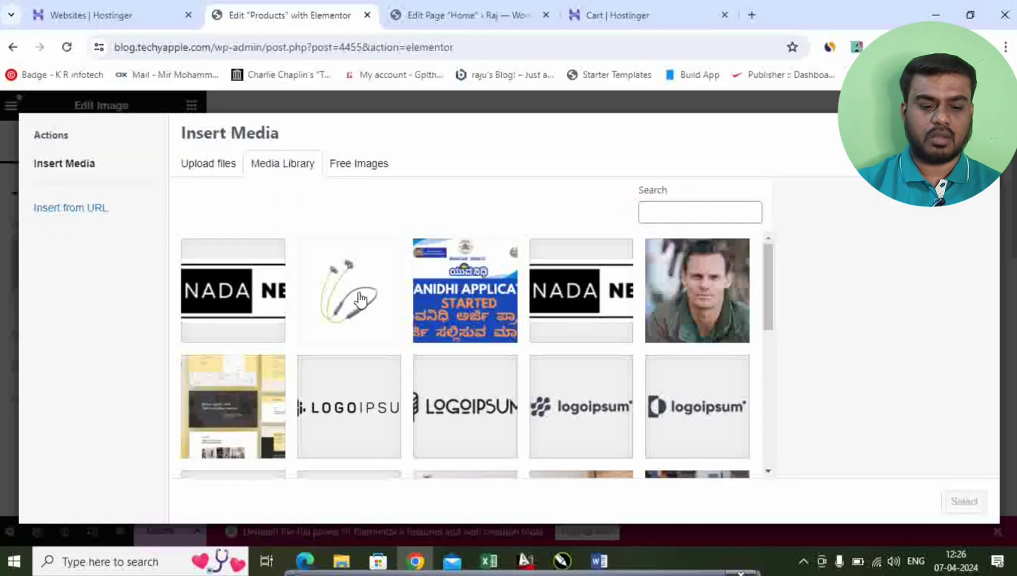
click(355, 299)
click(963, 501)
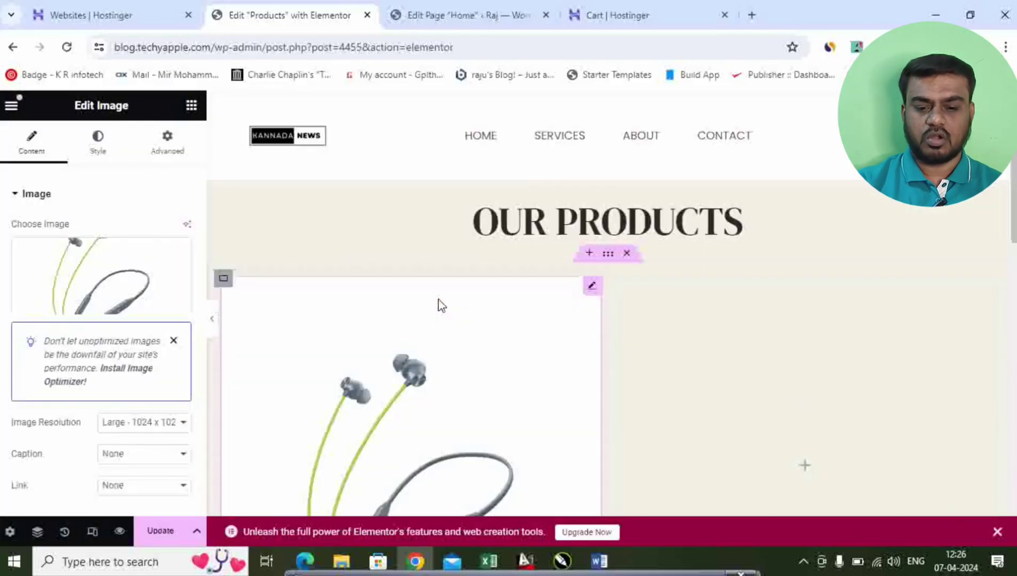
scroll(438, 307, down, 1)
scroll(440, 310, down, 5)
scroll(440, 311, up, 3)
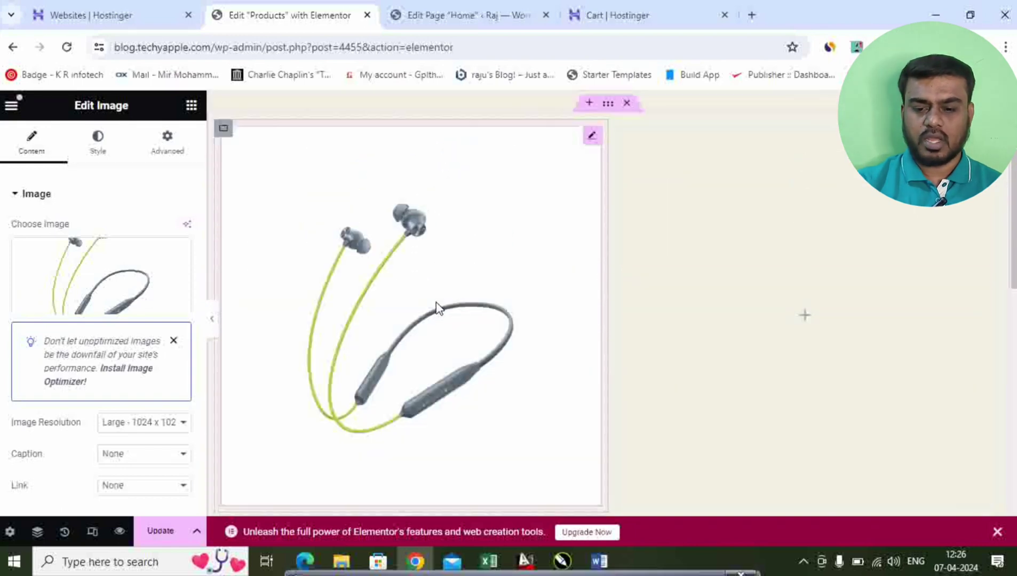
scroll(437, 304, up, 3)
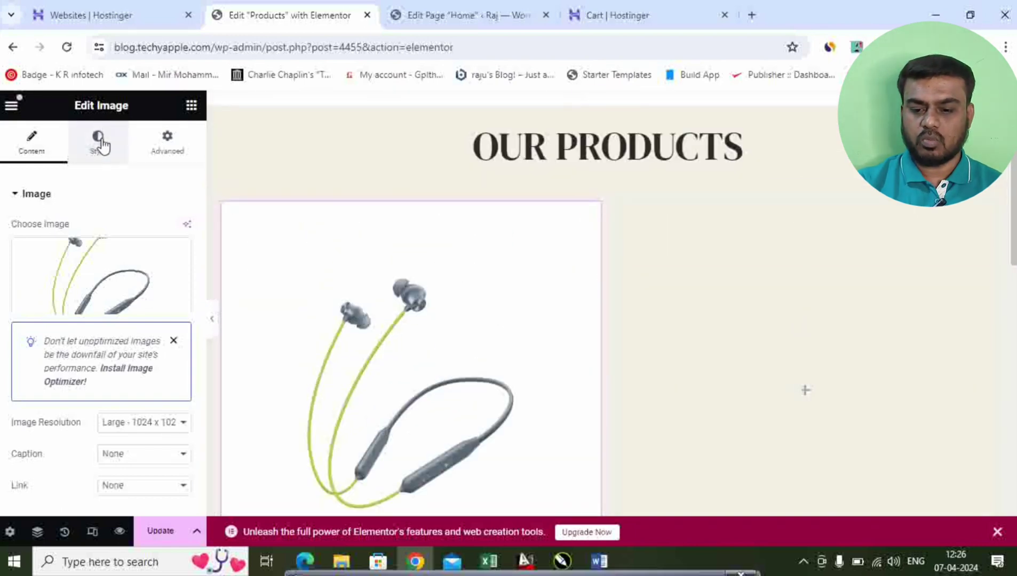
- Browse the image's Style and Advanced settings
click(99, 143)
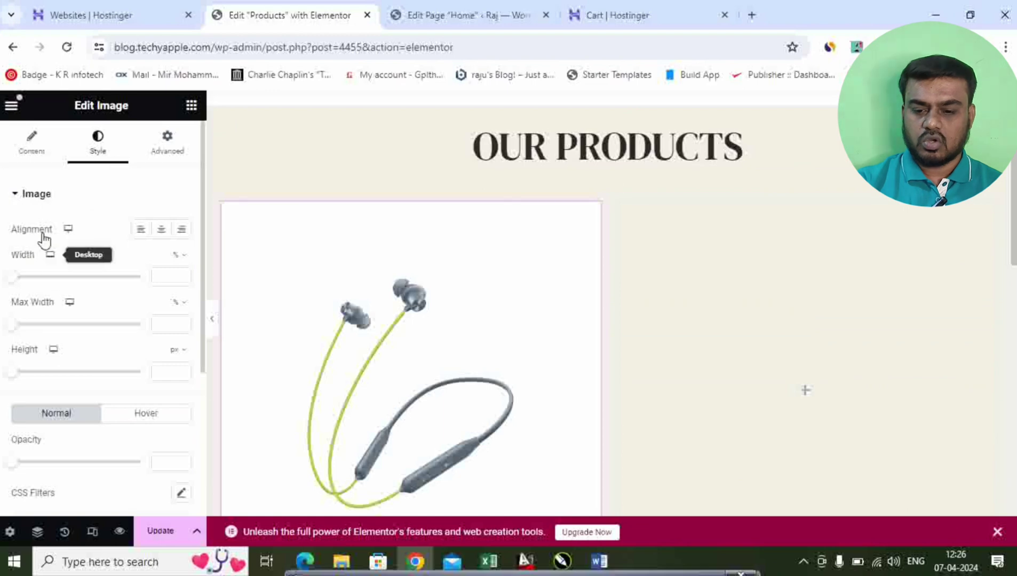
click(24, 196)
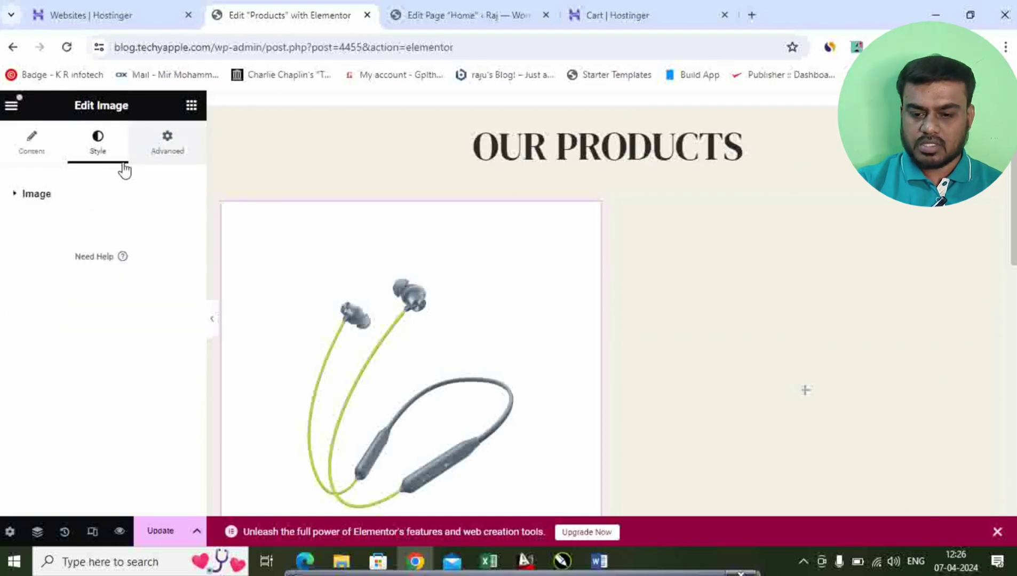
click(123, 163)
click(21, 198)
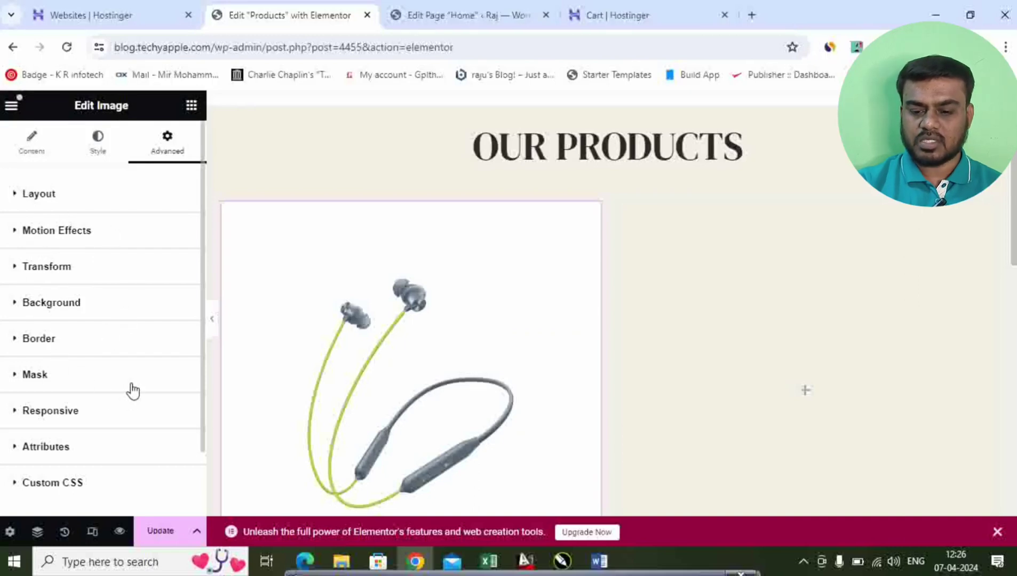
- Give the earphone image a solid 1 px border on all sides and save with Update
click(89, 344)
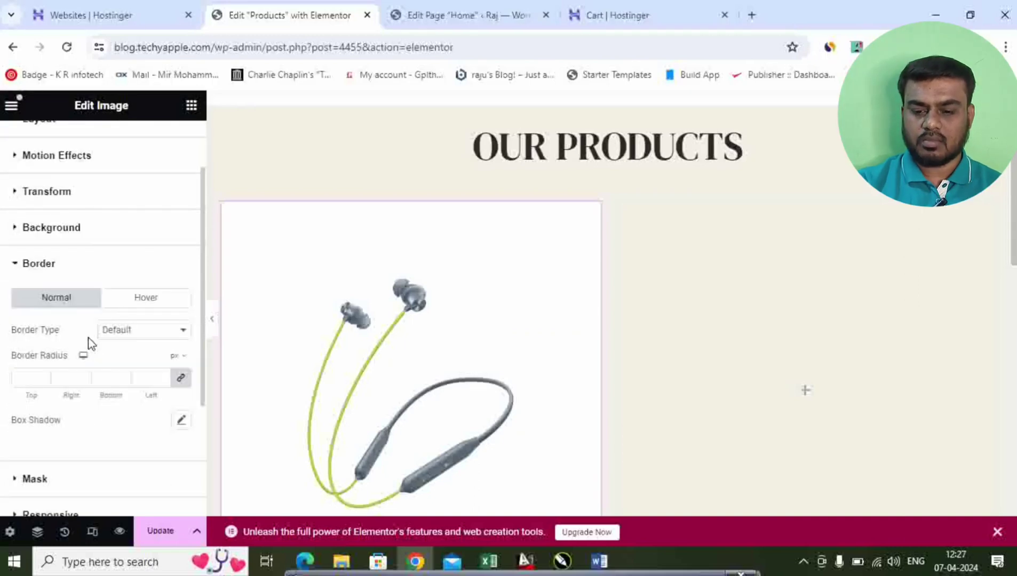
click(123, 335)
click(121, 367)
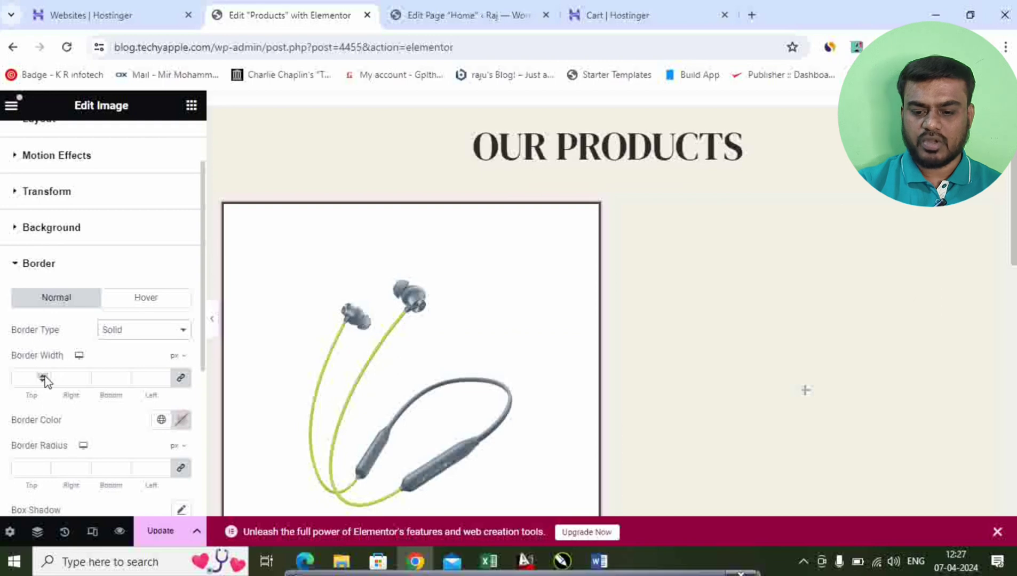
click(44, 376)
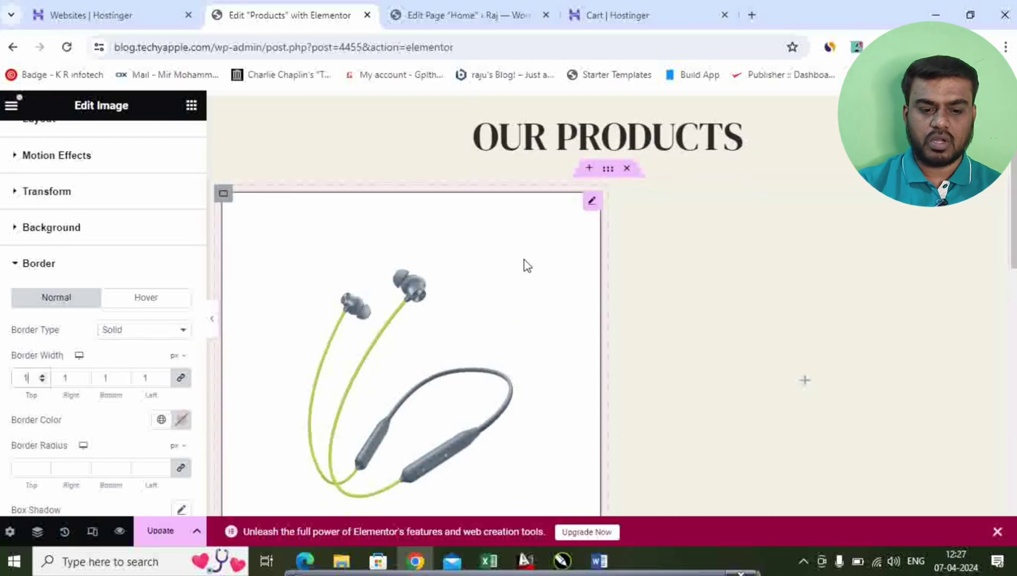
scroll(717, 217, down, 3)
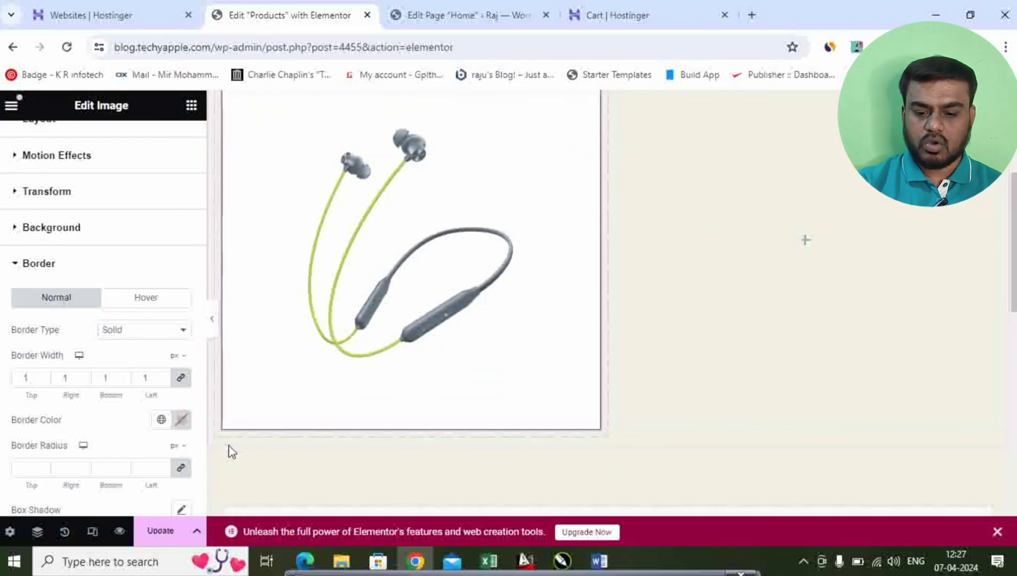
click(161, 532)
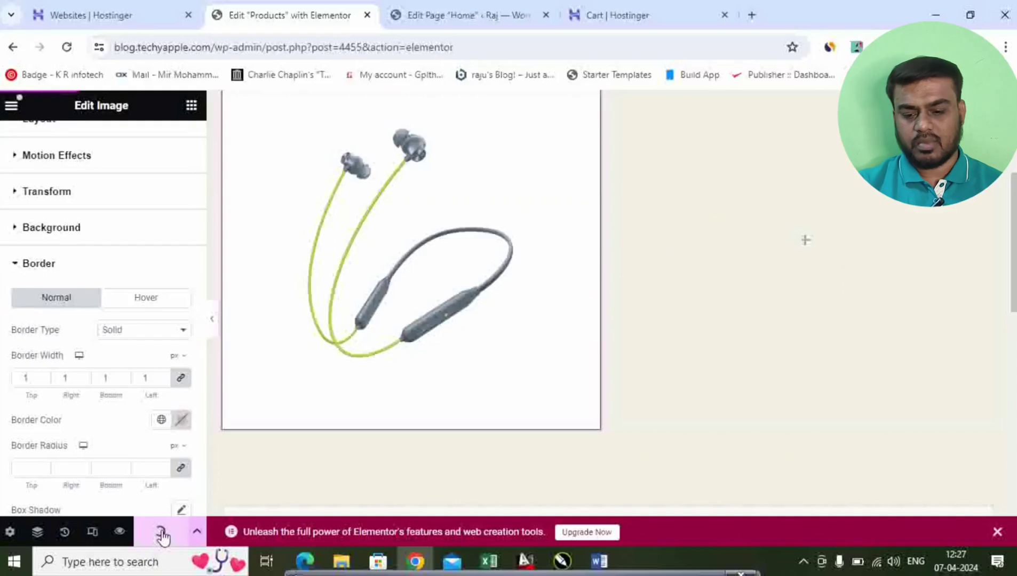
- Put a Text Editor paragraph in the right column, save with Update, and open the editor menu
click(804, 243)
scroll(95, 379, down, 3)
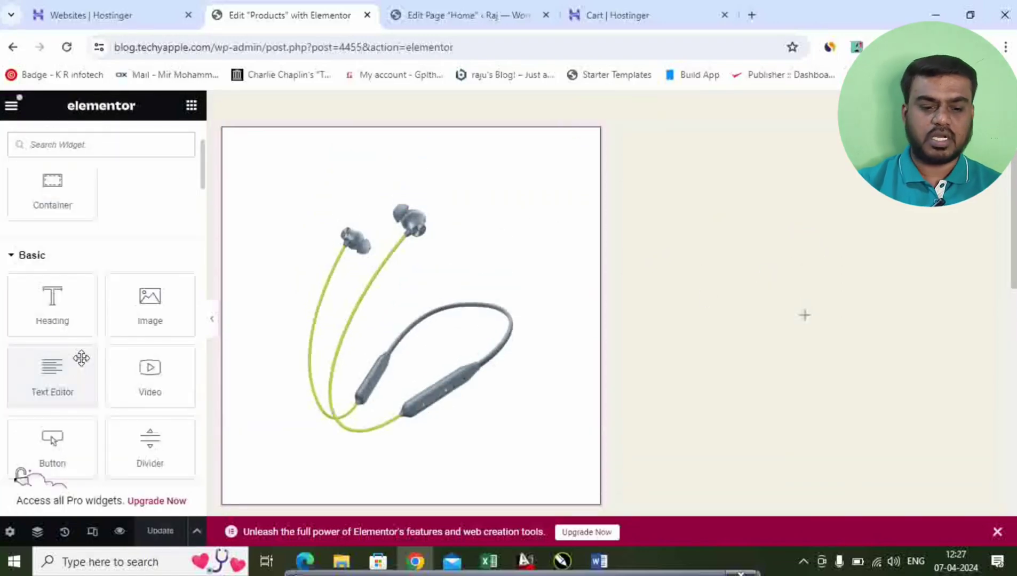
drag(81, 358, 754, 301)
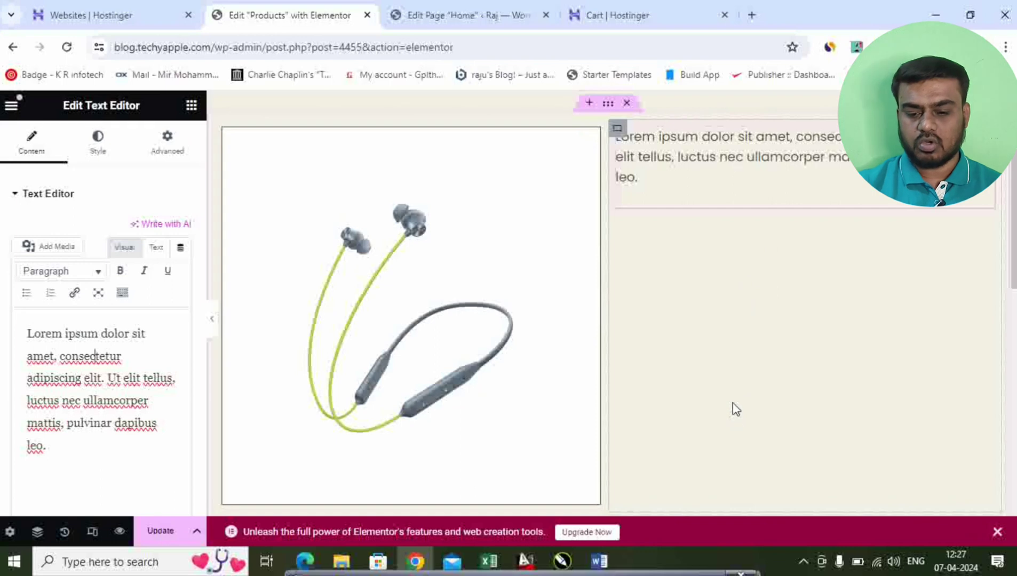
click(169, 531)
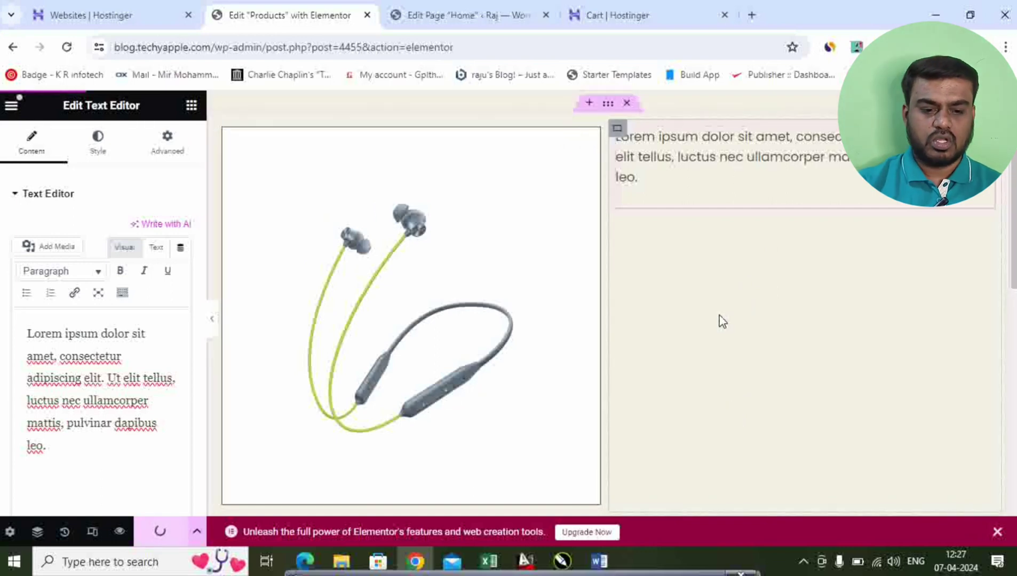
scroll(721, 321, up, 3)
scroll(588, 324, down, 8)
scroll(642, 318, up, 8)
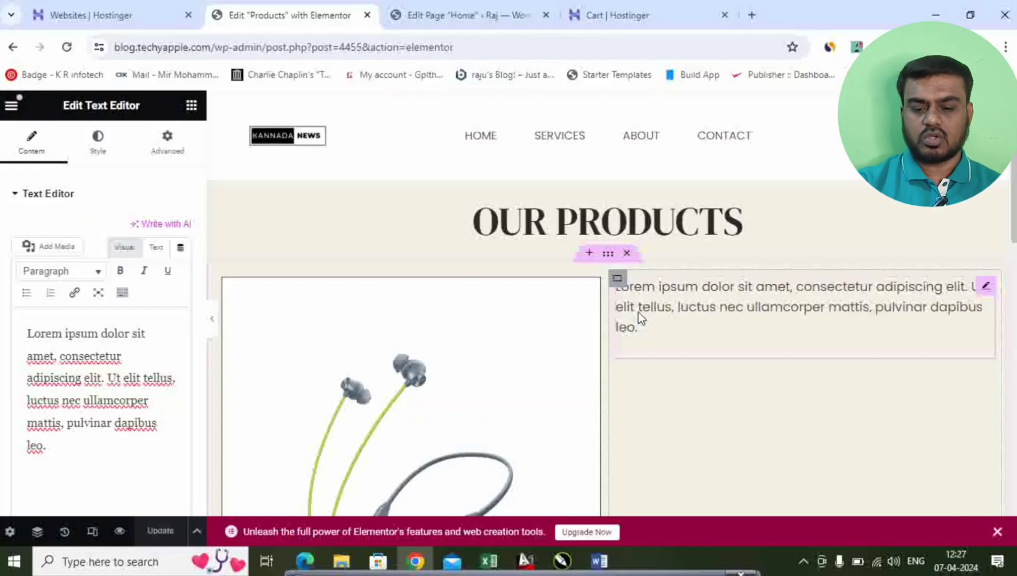
click(12, 105)
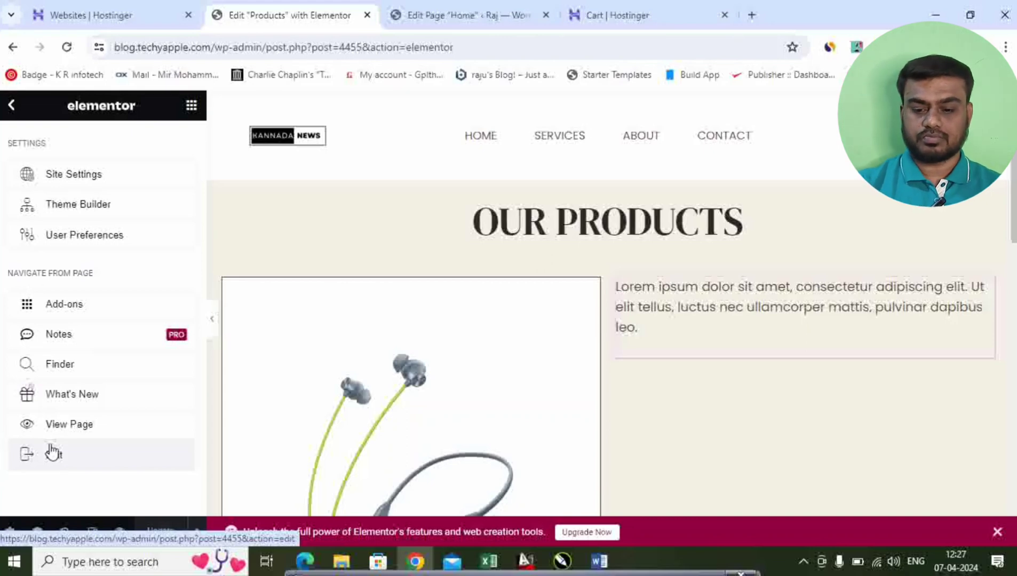
- Go to Appearance > Menus, dismiss the Elementor notices and choose the Navigation menu
click(52, 453)
scroll(39, 309, down, 2)
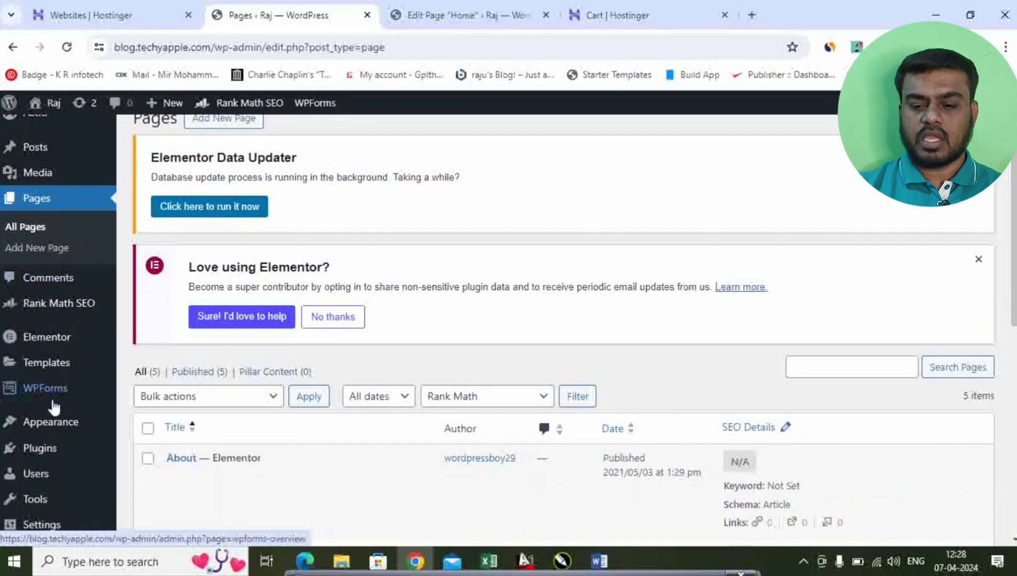
mouse_move(54, 436)
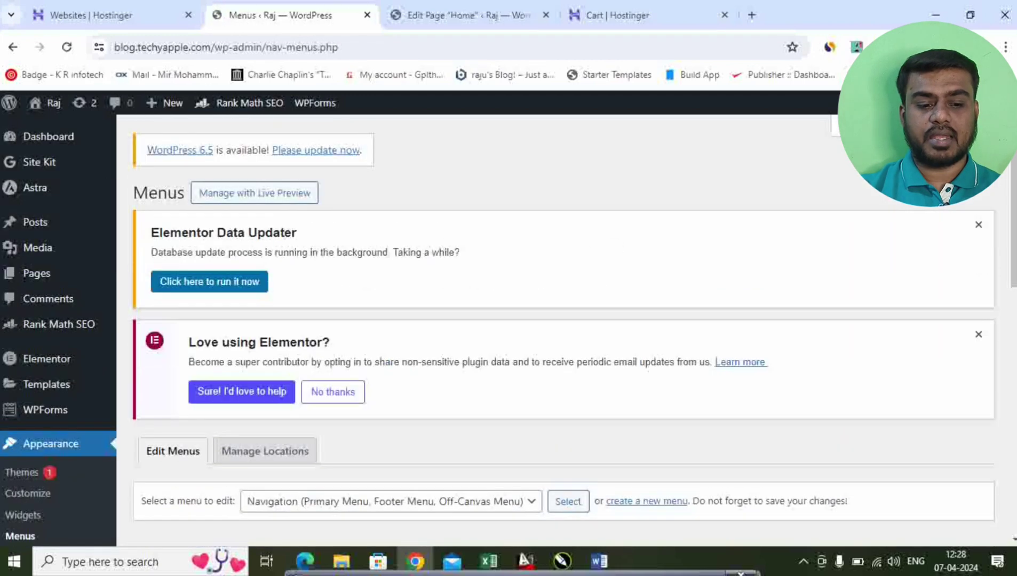
click(976, 226)
click(976, 224)
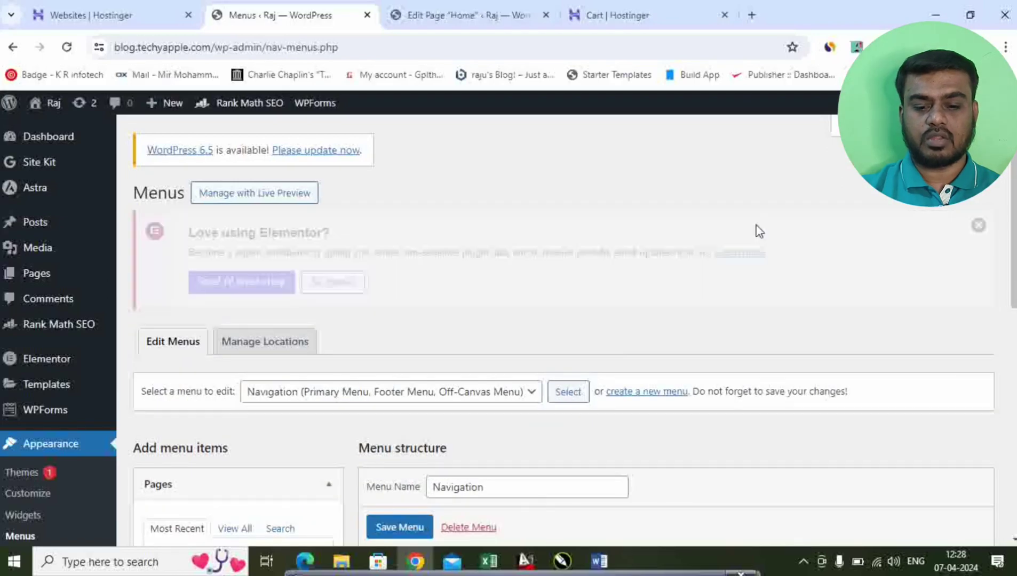
scroll(606, 234, down, 3)
scroll(343, 208, up, 2)
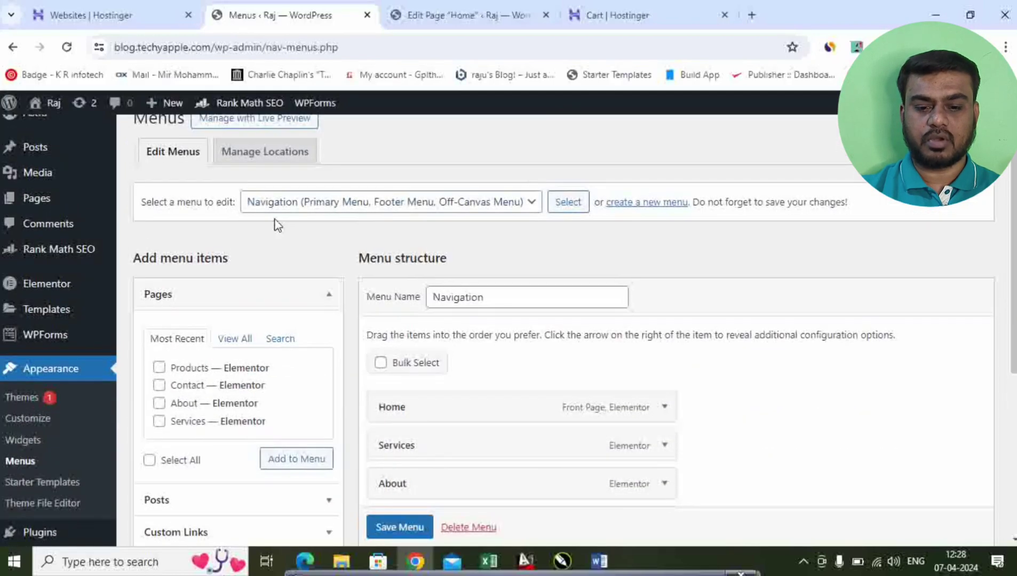
click(504, 203)
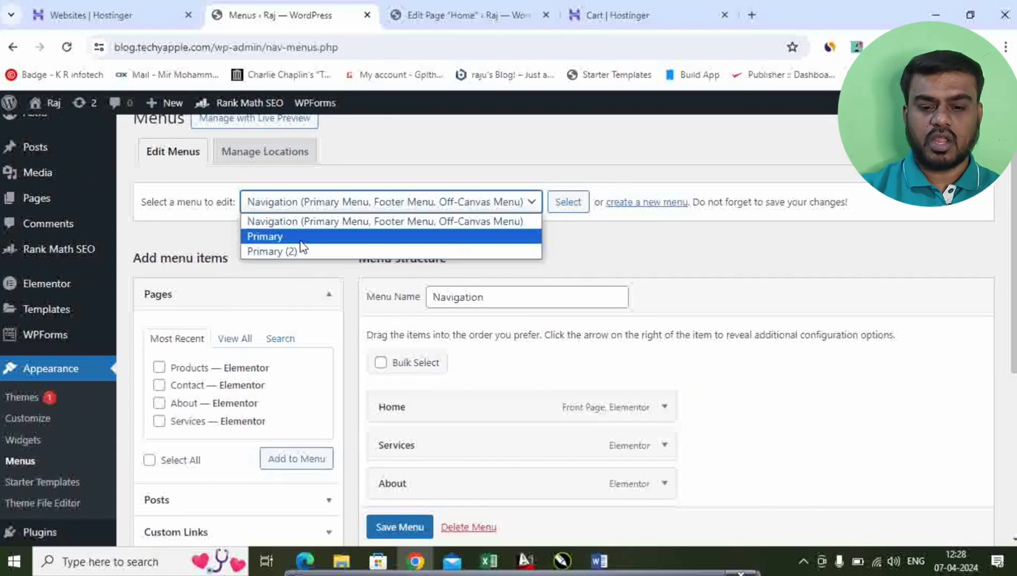
click(313, 223)
- Move About above Services, add Products between Services and Contact, and save the menu
scroll(651, 336, down, 4)
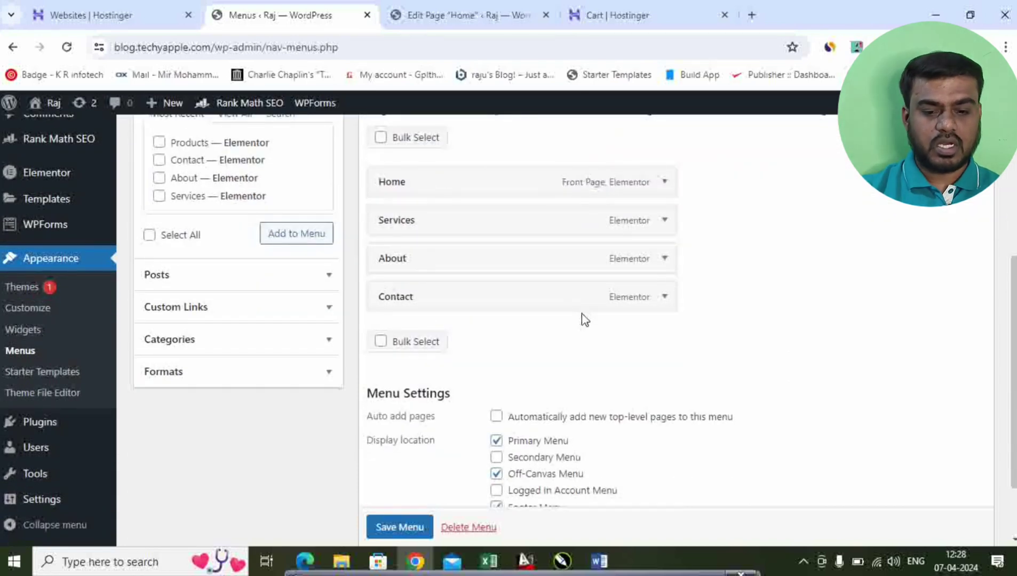
scroll(585, 319, up, 1)
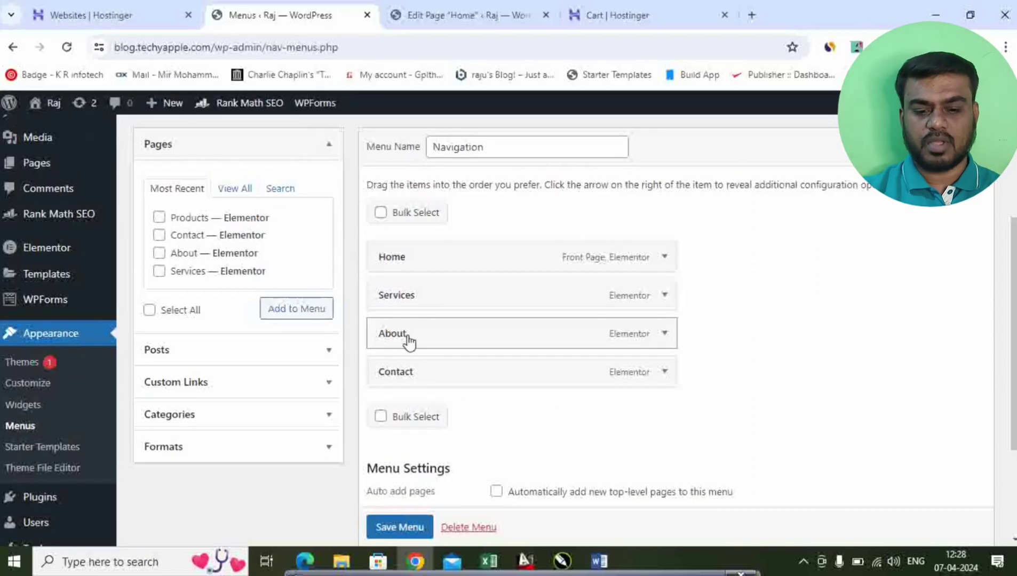
drag(408, 341, 408, 298)
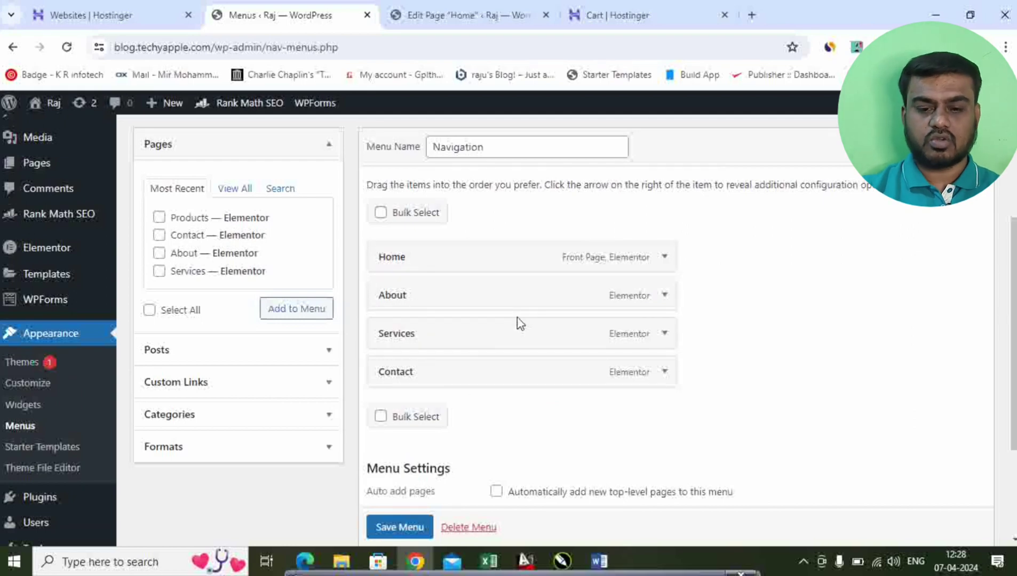
click(159, 218)
click(296, 310)
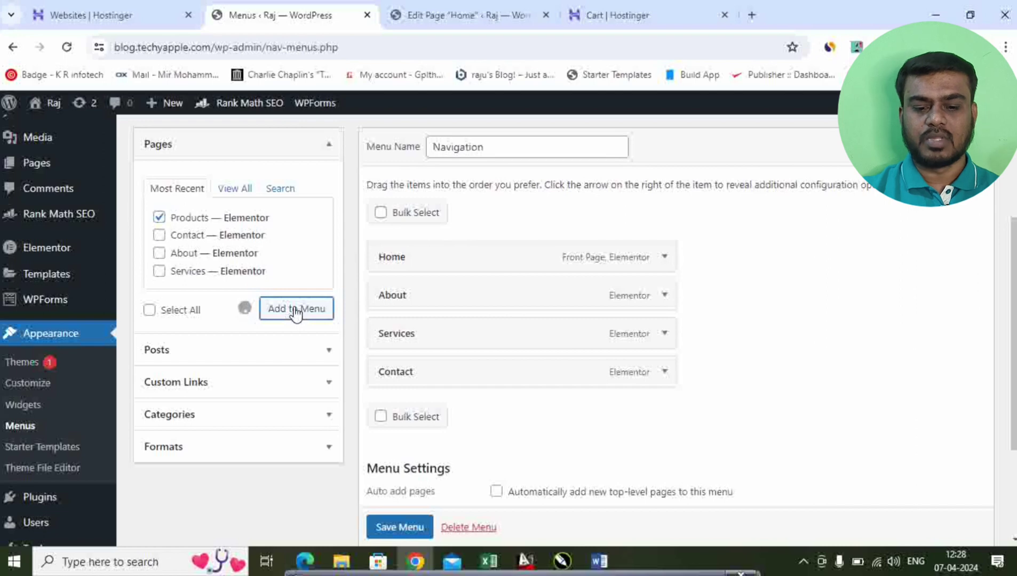
drag(458, 417, 459, 377)
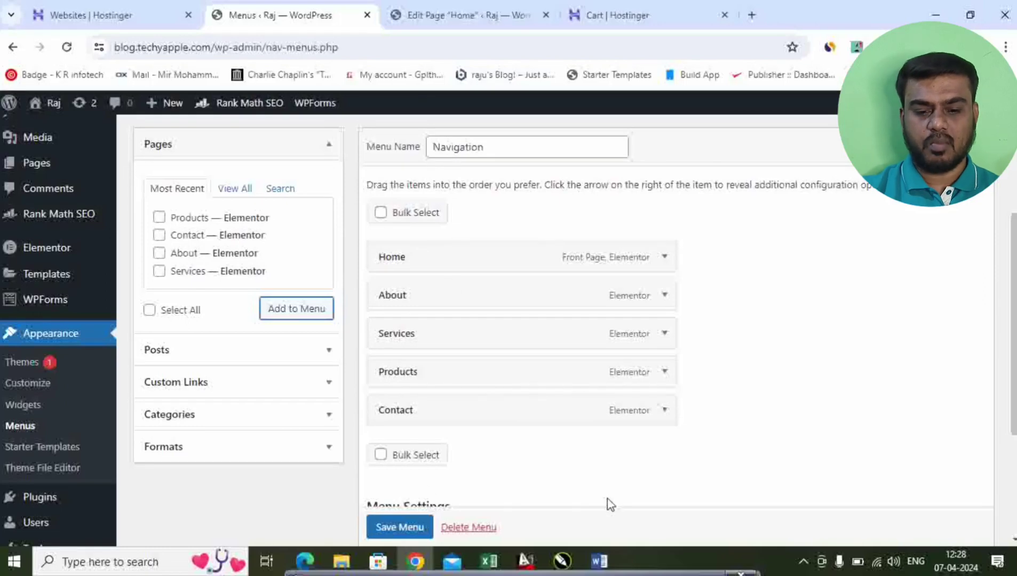
click(664, 301)
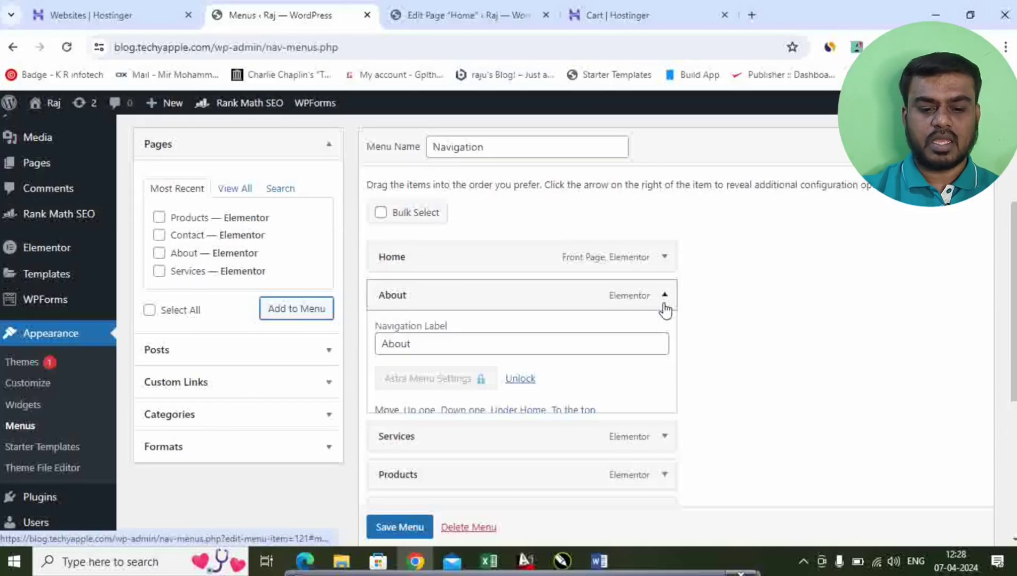
scroll(567, 329, down, 2)
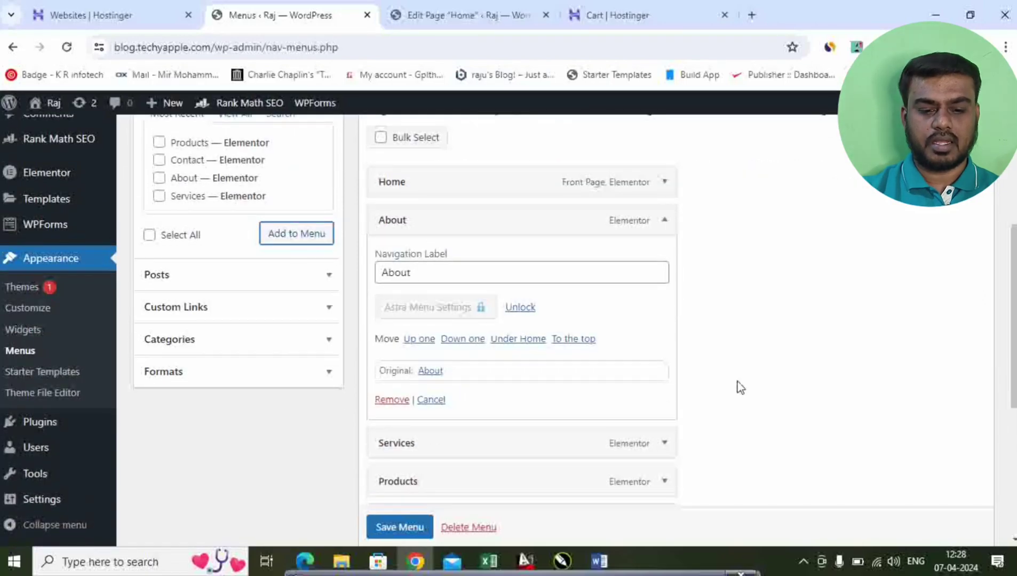
scroll(763, 336, down, 4)
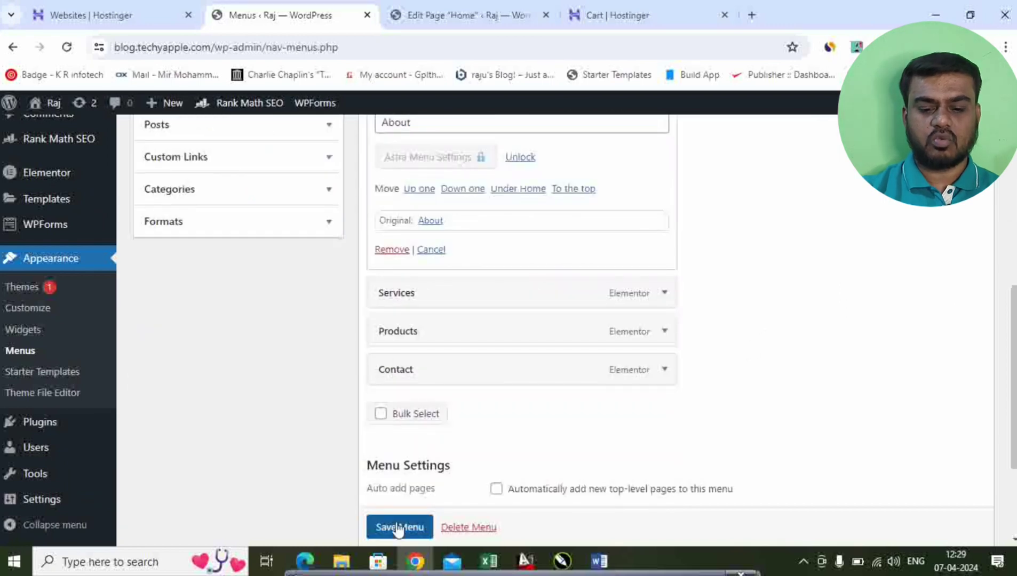
click(397, 527)
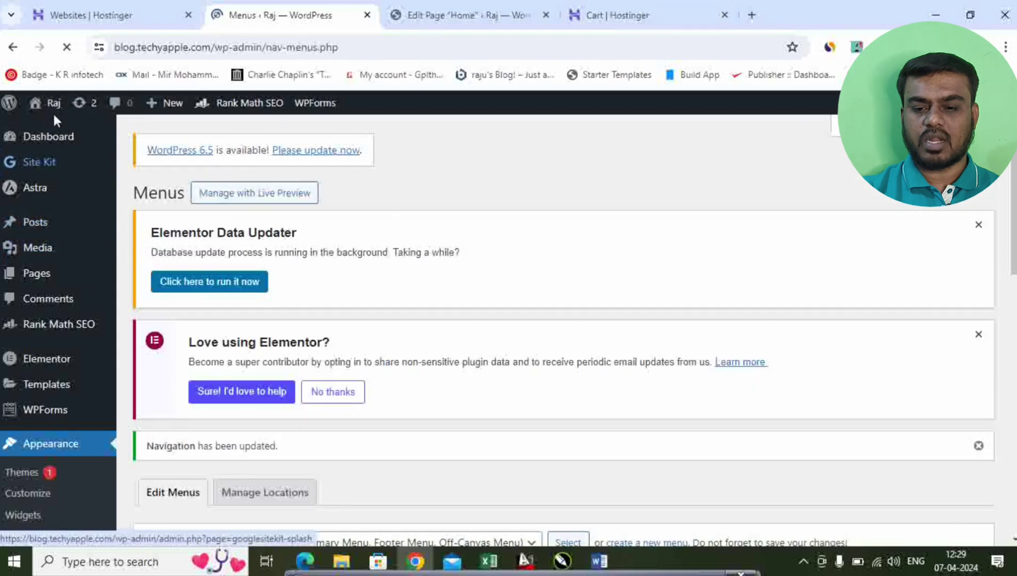
- Open the live site from Visit Site in a new browser tab
mouse_move(52, 113)
right_click(50, 133)
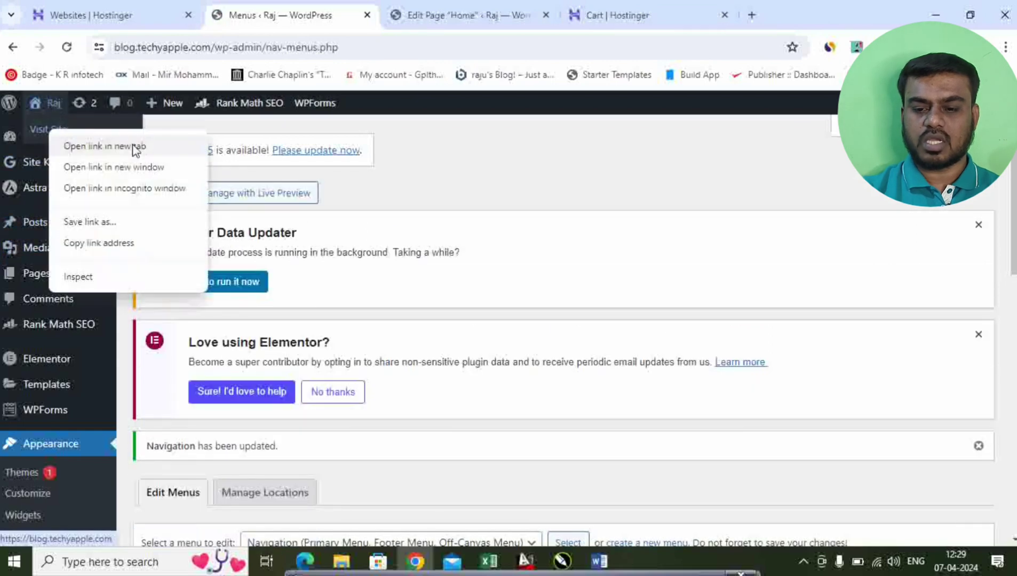
click(129, 146)
click(445, 10)
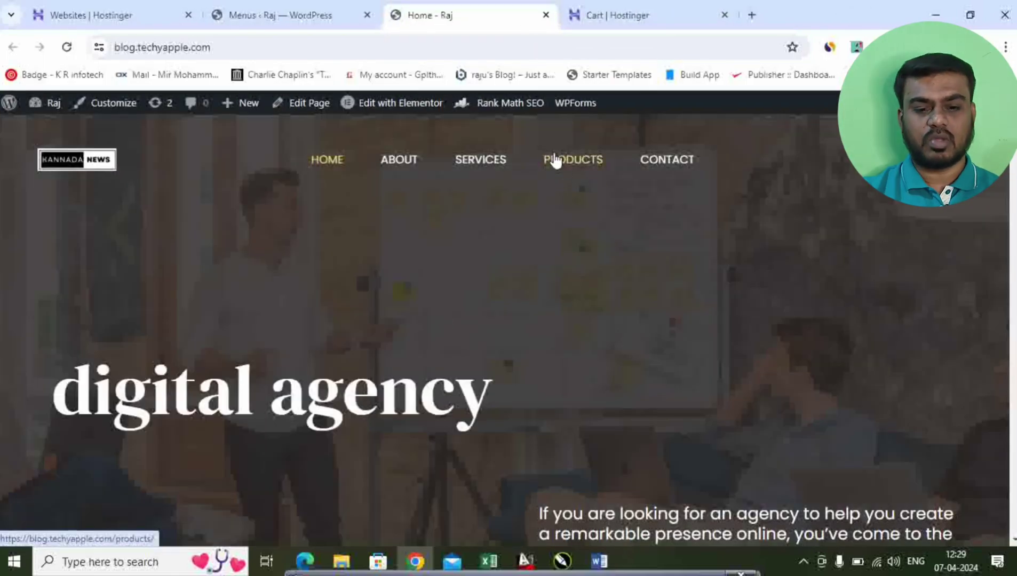
- Open Products from the site's navigation bar and scroll through it
click(578, 162)
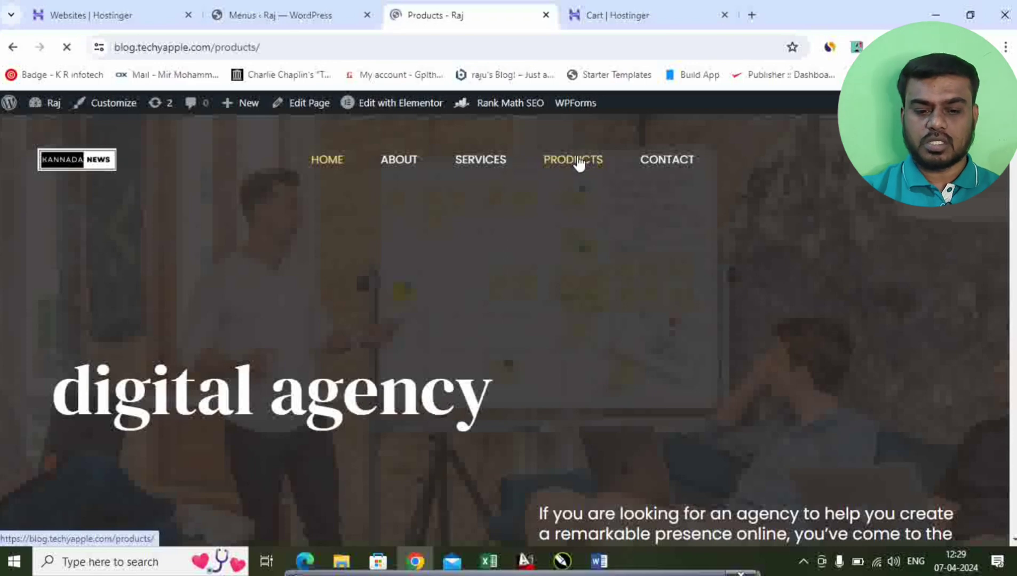
scroll(387, 327, down, 10)
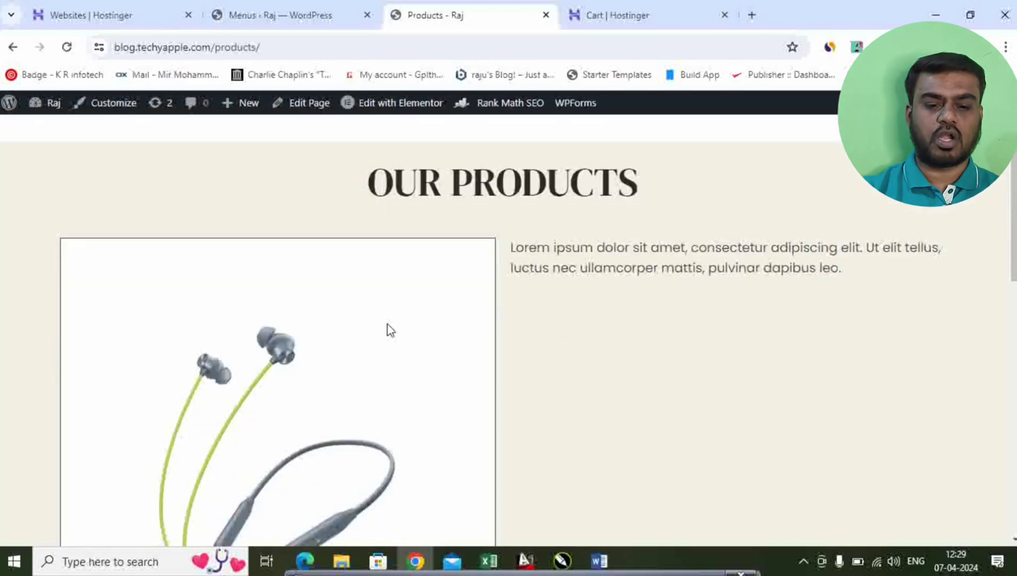
scroll(625, 337, up, 10)
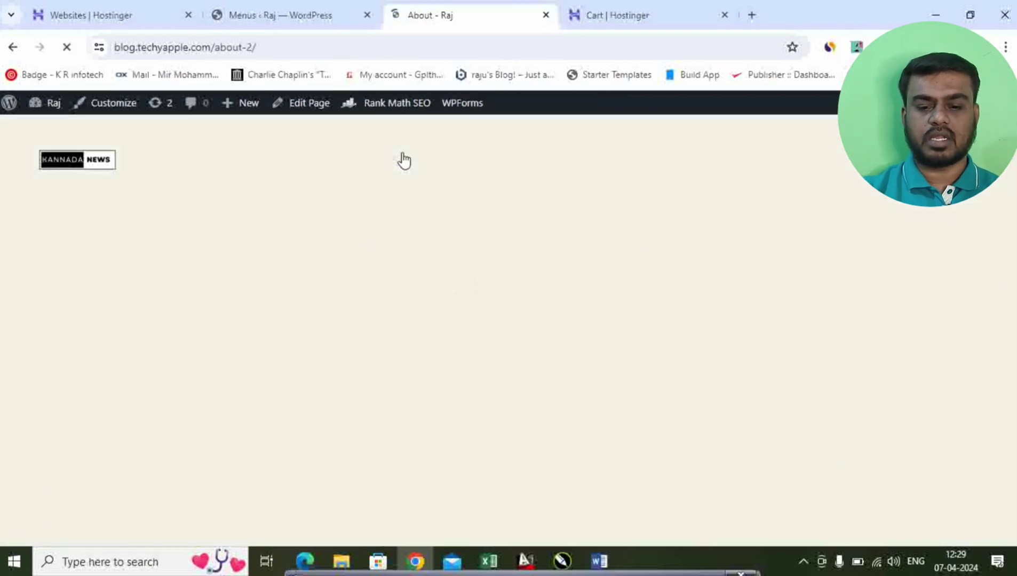
scroll(457, 329, down, 12)
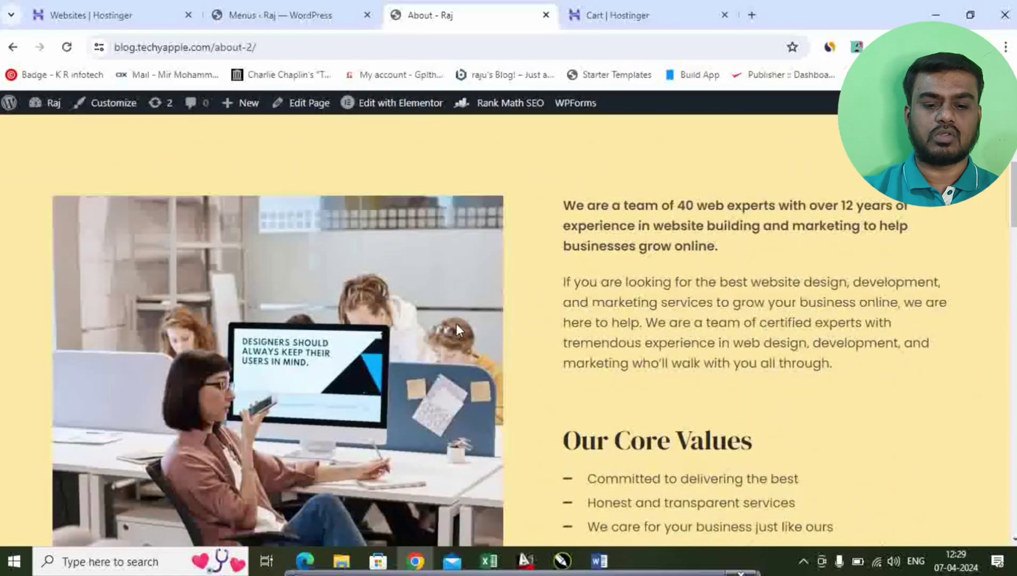
scroll(457, 327, down, 15)
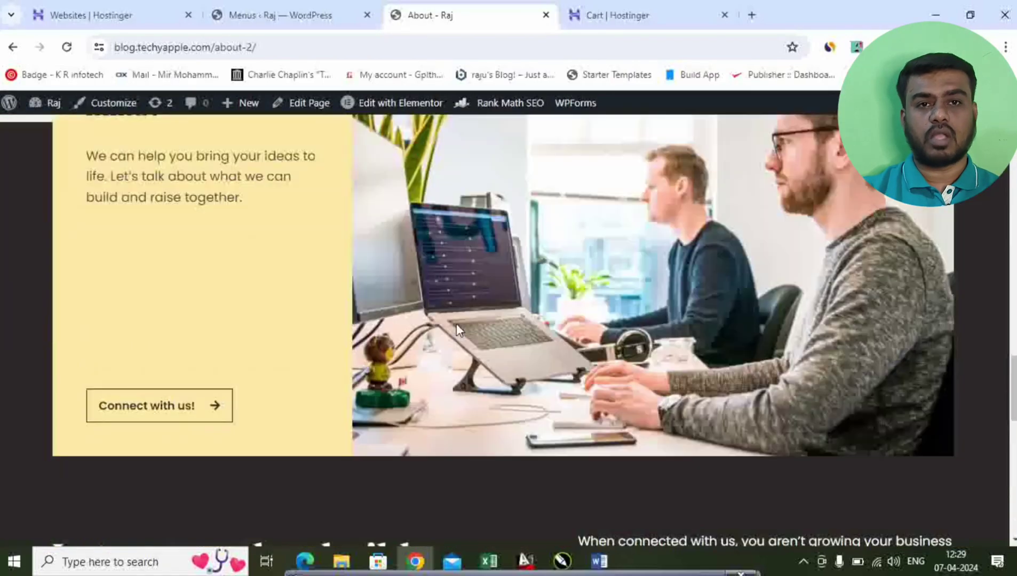
scroll(456, 329, up, 20)
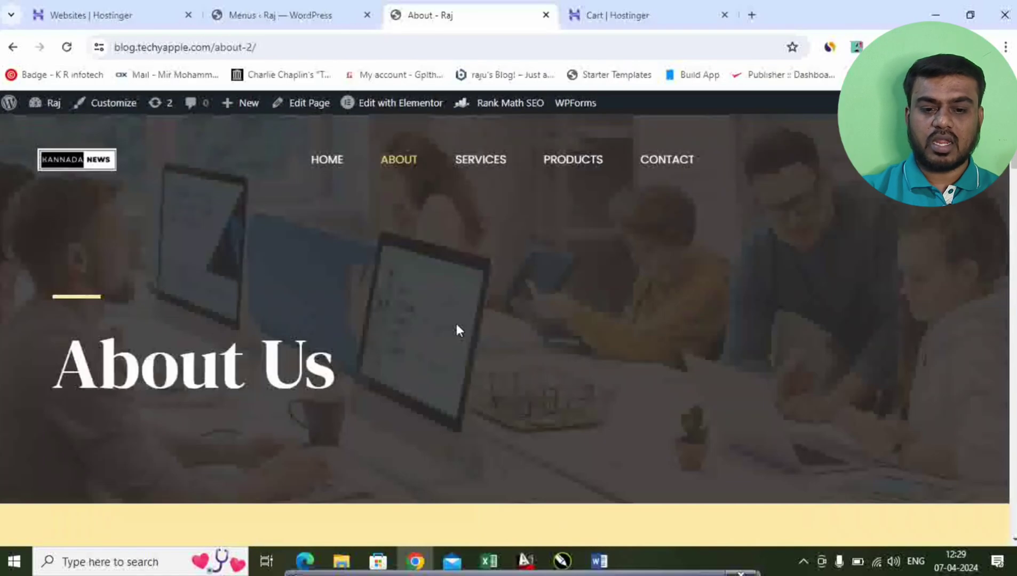
- Scroll through the live About page
mouse_move(401, 102)
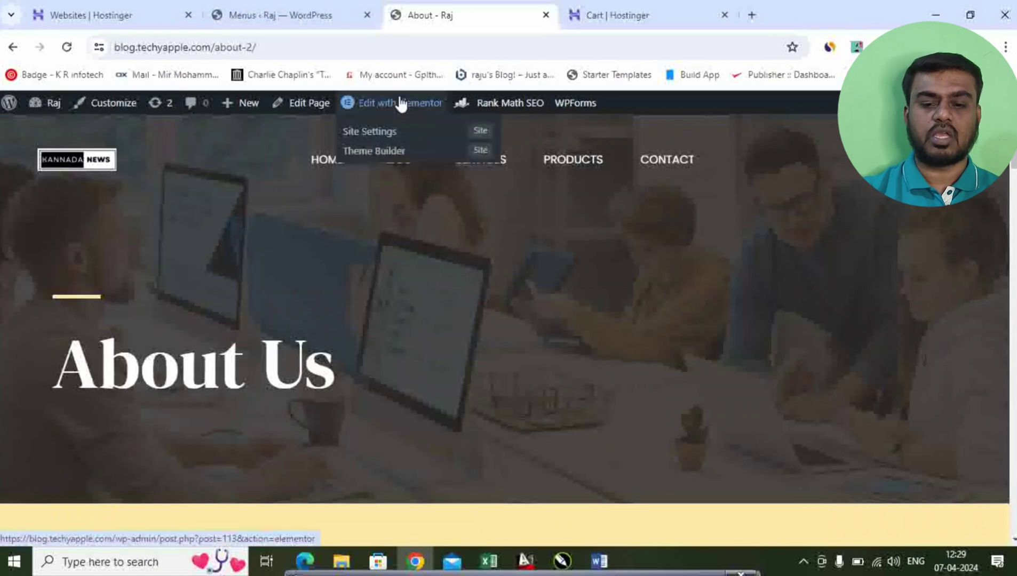
scroll(395, 188, down, 3)
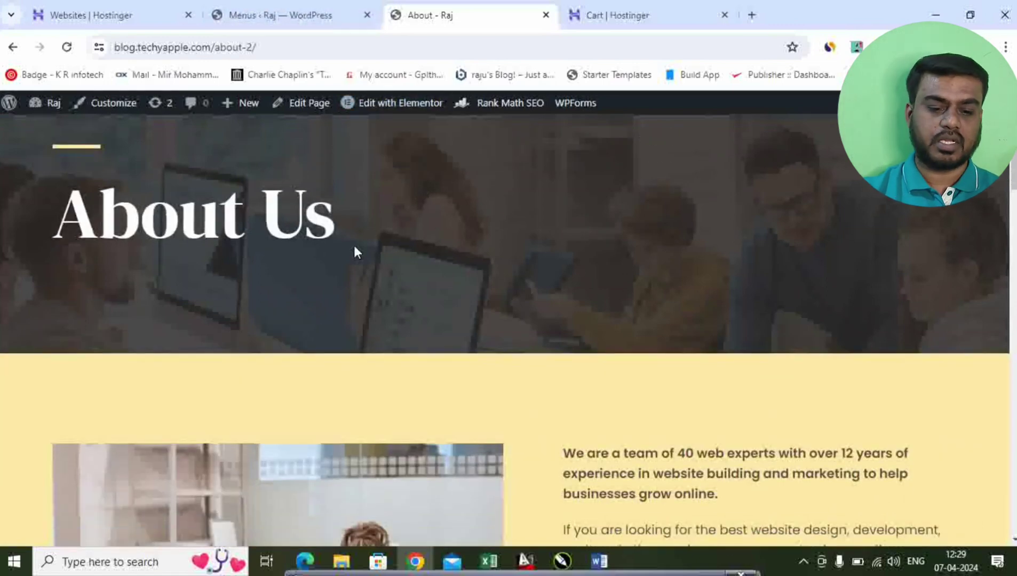
scroll(658, 335, down, 4)
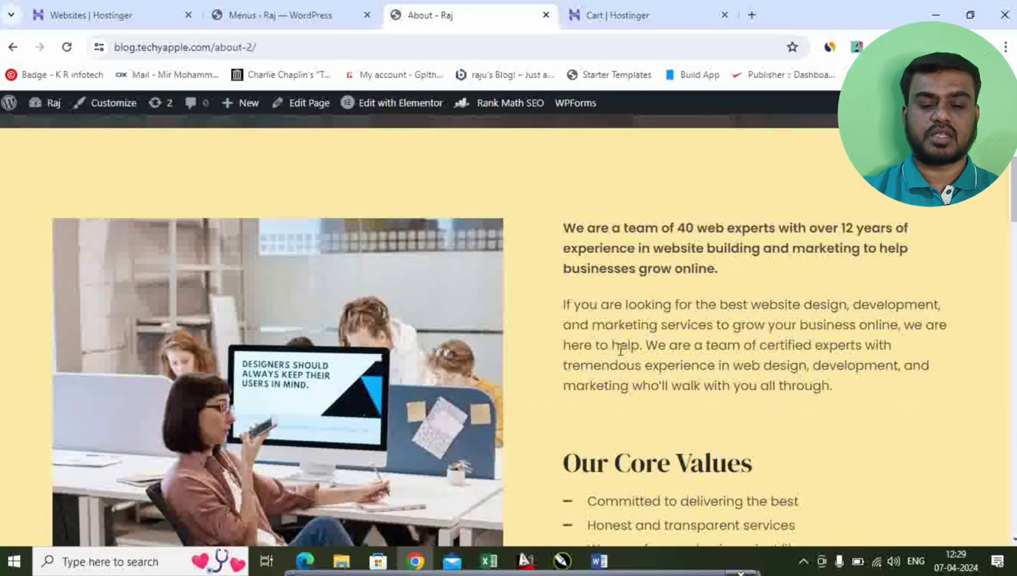
scroll(620, 349, down, 10)
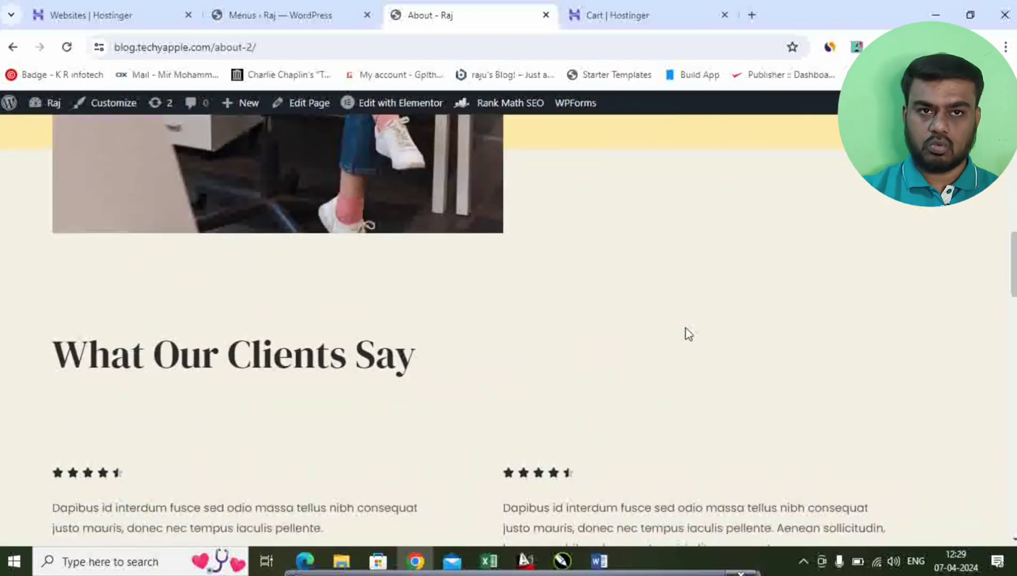
scroll(688, 334, up, 17)
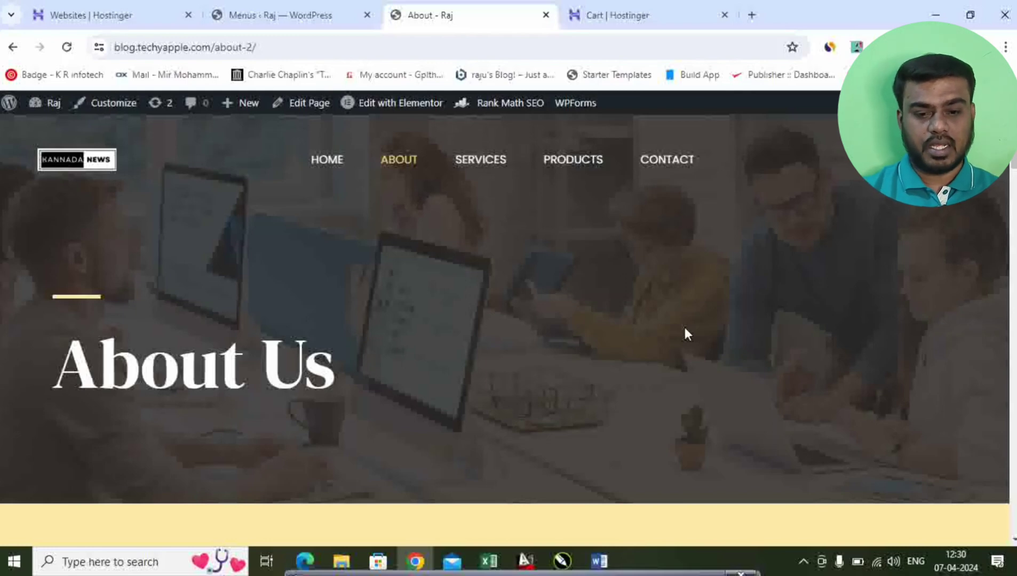
- Back in the admin tab, open Site Kit setup and opt in to connecting Google Analytics
click(276, 19)
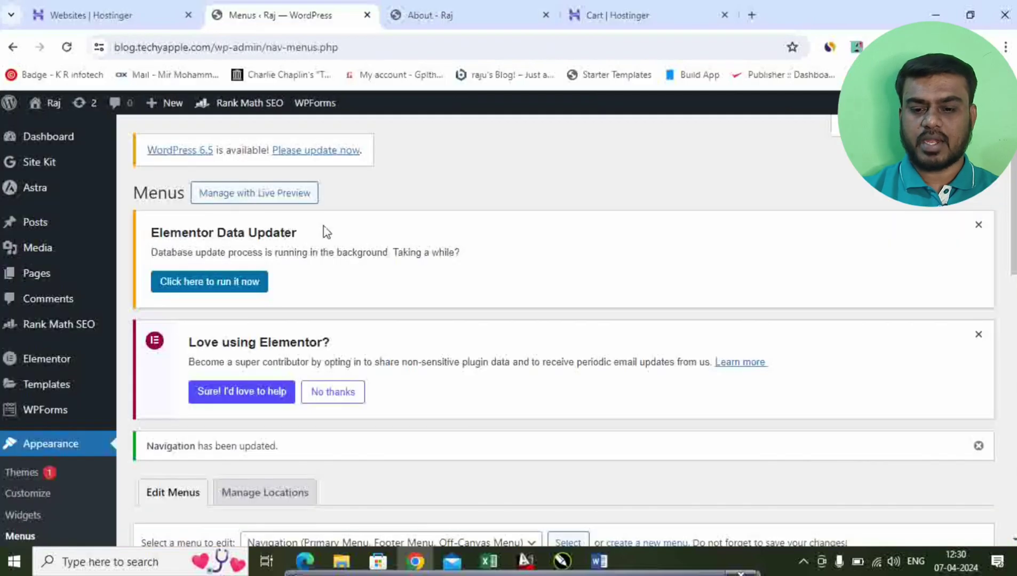
click(29, 164)
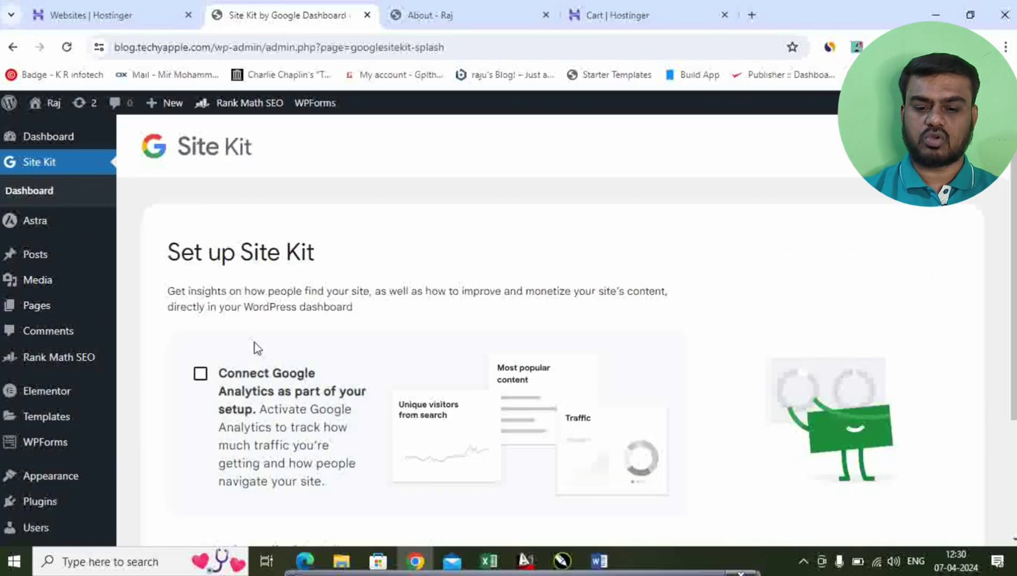
click(200, 376)
scroll(192, 374, down, 3)
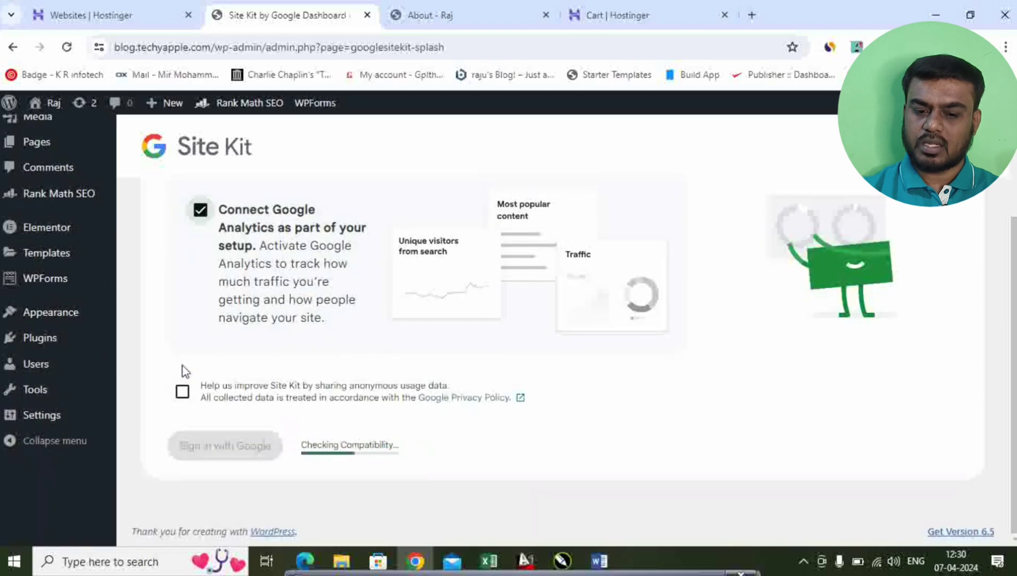